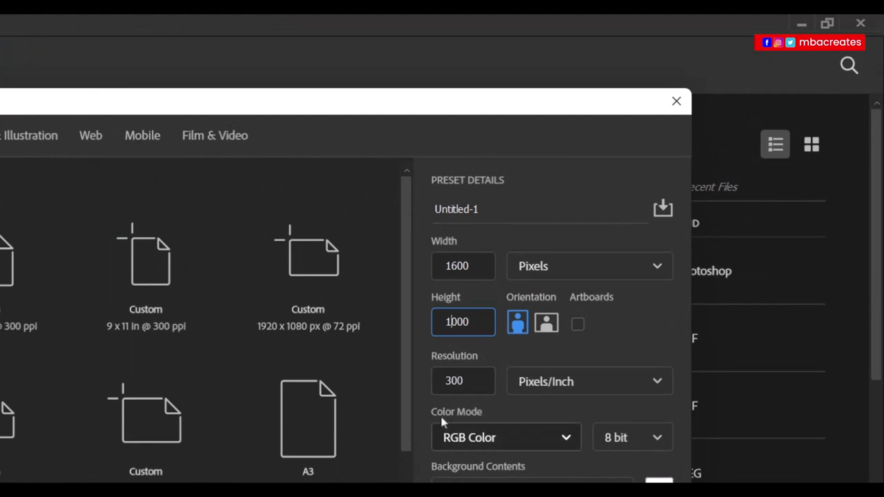
# Create a blank 1600 × 2000 px, 300 ppi document and unlock its Background as Layer 0
pyautogui.write('2')
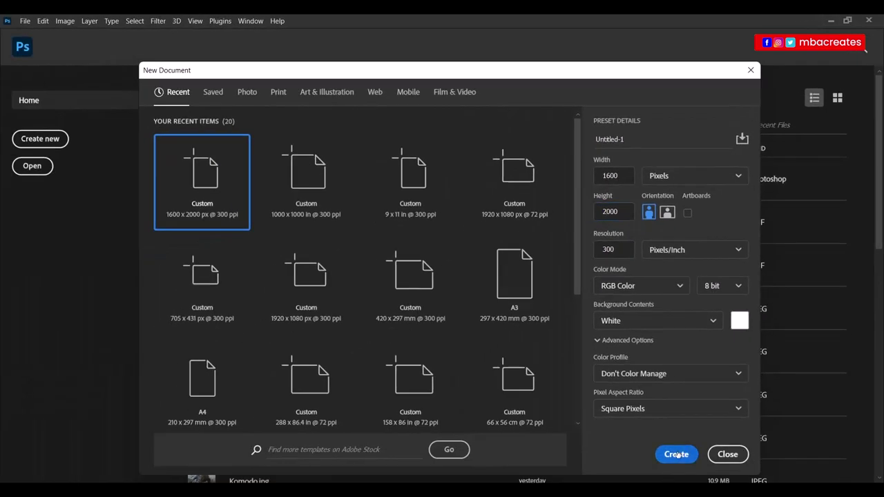
pyautogui.click(677, 455)
pyautogui.click(862, 299)
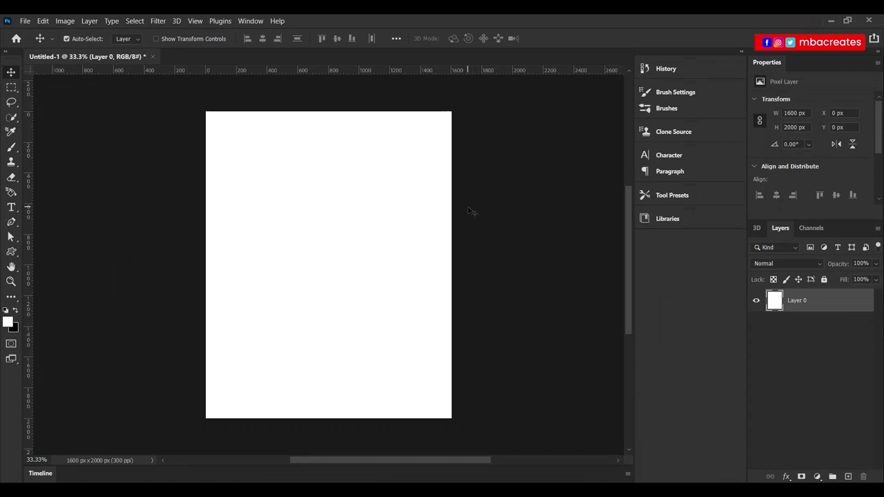
pyautogui.hotkey('ctrl', '0')
pyautogui.click(107, 225)
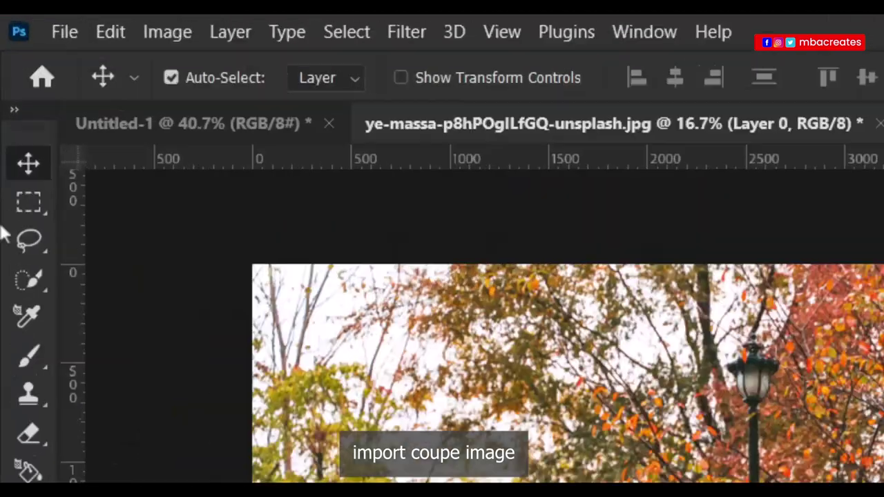
pyautogui.click(11, 117)
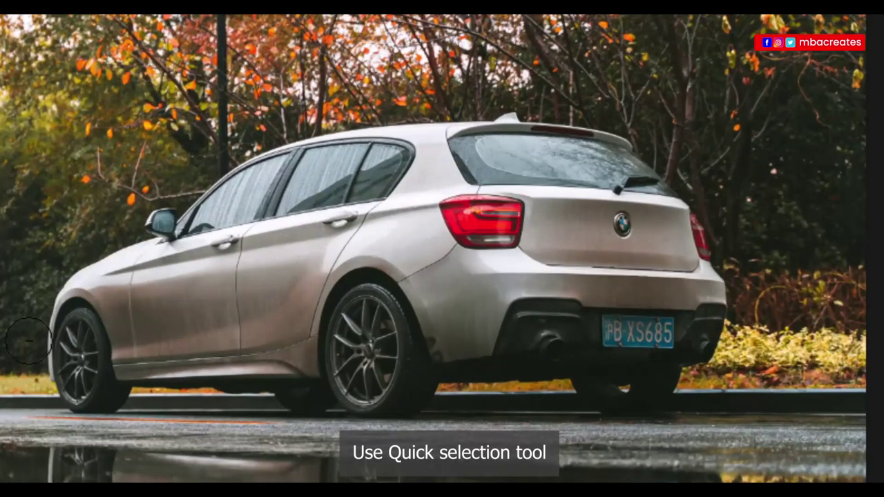
# Paint a Quick Selection over the car's lower body, doors, roof, bumper and rear window
pyautogui.moveTo(29, 340); pyautogui.dragTo(91, 307)
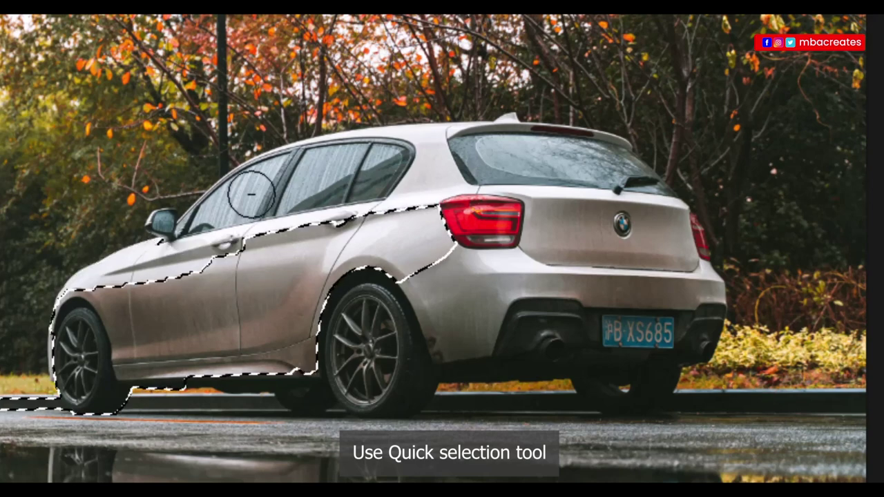
pyautogui.moveTo(251, 195)
pyautogui.mouseDown()
pyautogui.moveTo(161, 242)
pyautogui.moveTo(444, 182)
pyautogui.moveTo(567, 290)
pyautogui.mouseUp()
pyautogui.moveTo(159, 228); pyautogui.dragTo(476, 352)
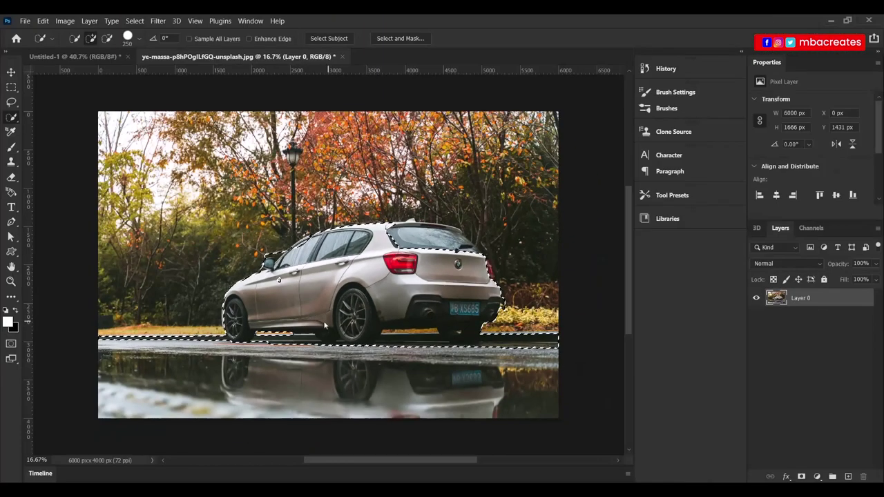
pyautogui.moveTo(407, 235); pyautogui.dragTo(469, 257)
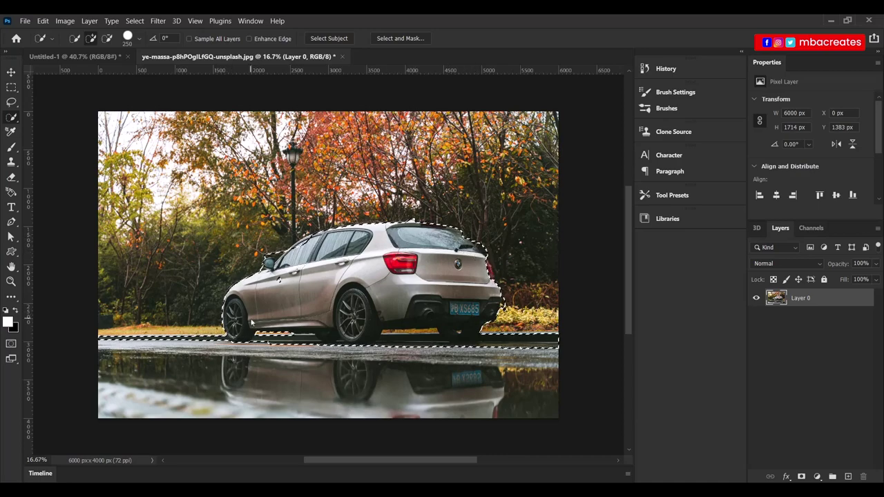
# Refine the selection around the front window and side mirror, fixing the door patch
pyautogui.hotkey('ctrl', '+')
pyautogui.hotkey('ctrl', '+')
pyautogui.hotkey('ctrl', '+')
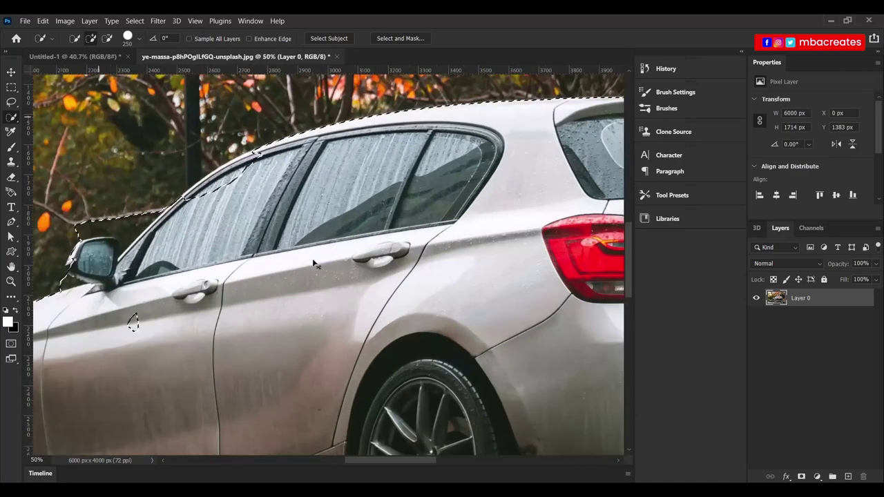
pyautogui.press('[')
pyautogui.press('[')
pyautogui.press('[')
pyautogui.moveTo(241, 228); pyautogui.dragTo(222, 183)
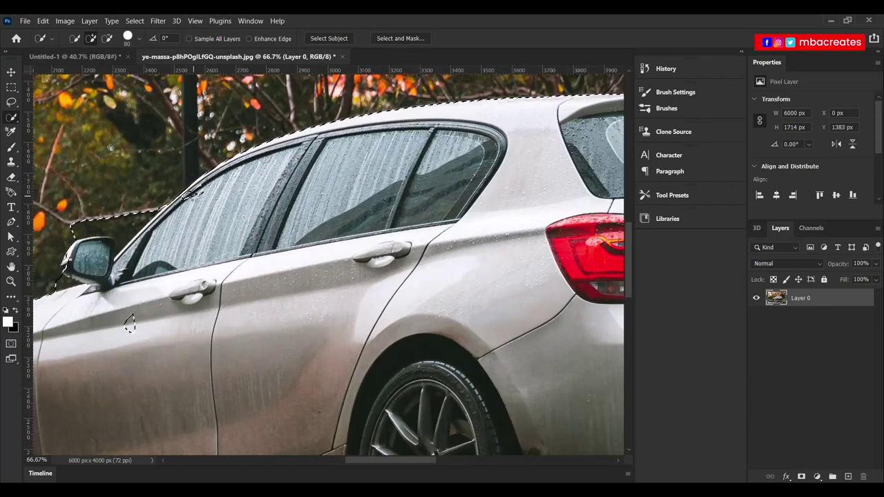
pyautogui.click(108, 38)
pyautogui.moveTo(83, 220)
pyautogui.mouseDown()
pyautogui.moveTo(126, 227)
pyautogui.moveTo(76, 266)
pyautogui.mouseUp()
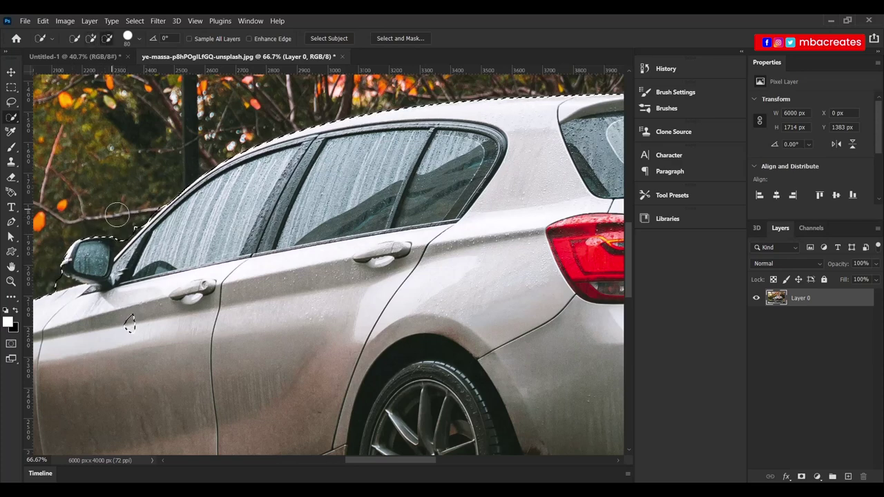
pyautogui.moveTo(338, 462); pyautogui.dragTo(325, 462)
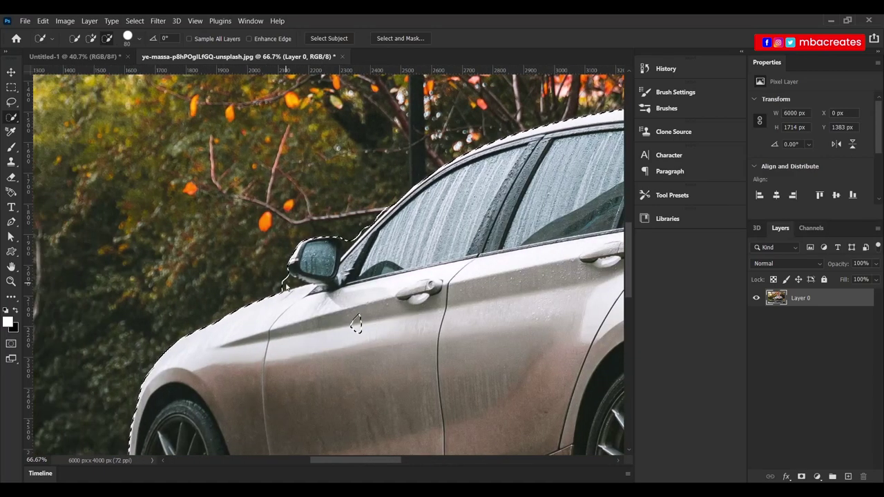
pyautogui.press('[')
pyautogui.press('[')
pyautogui.press('[')
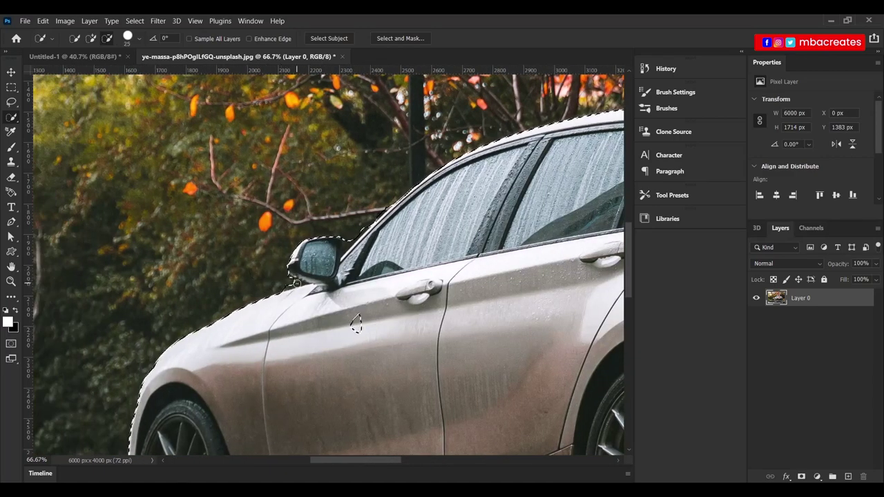
pyautogui.moveTo(358, 322); pyautogui.dragTo(357, 330)
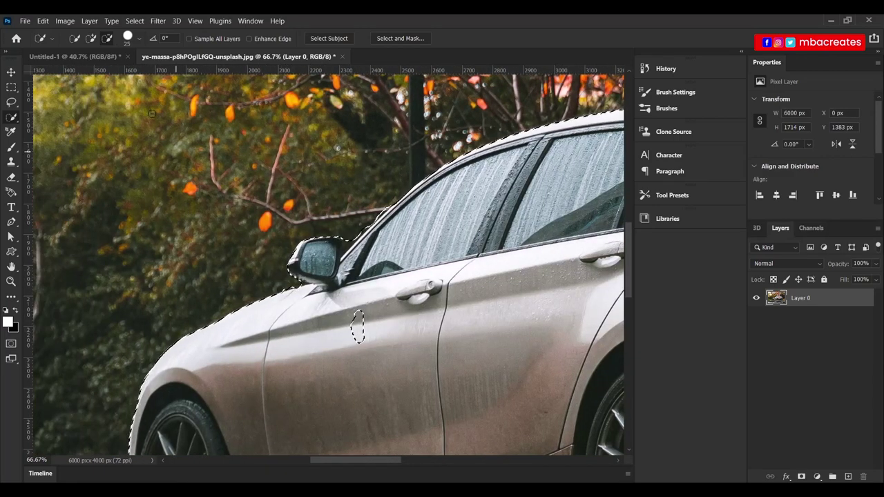
pyautogui.press(']')
pyautogui.press(']')
pyautogui.press(']')
pyautogui.keyDown('alt'); pyautogui.click(353, 332); pyautogui.keyUp('alt')
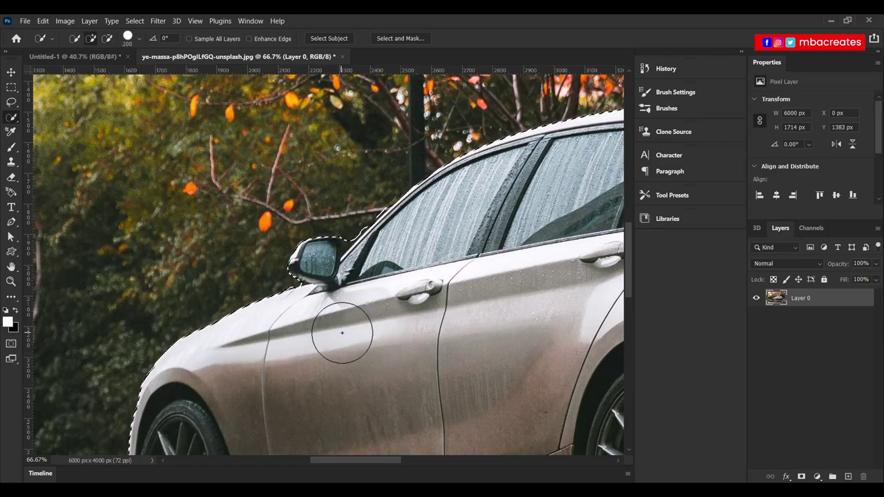
# Extend the selection along the curb and the road below the bushes
pyautogui.hscroll(-5, 379, 371)
pyautogui.scroll(-3, 373, 366)
pyautogui.scroll(-1, 371, 366)
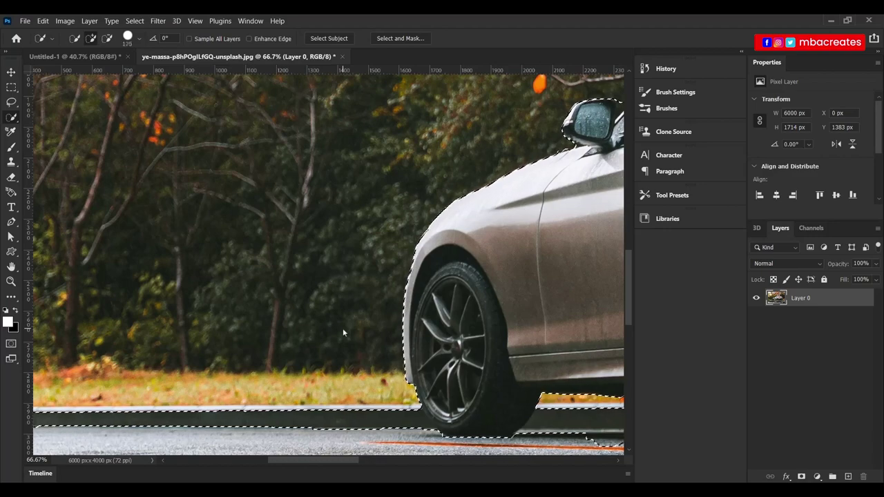
pyautogui.scroll(5, 343, 333)
pyautogui.scroll(-5, 371, 367)
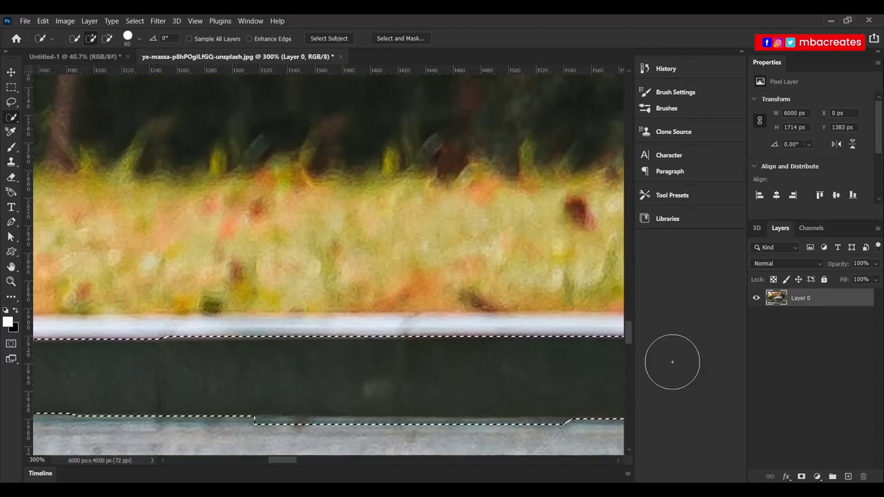
pyautogui.hscroll(5, 359, 346)
pyautogui.hscroll(-1, 345, 326)
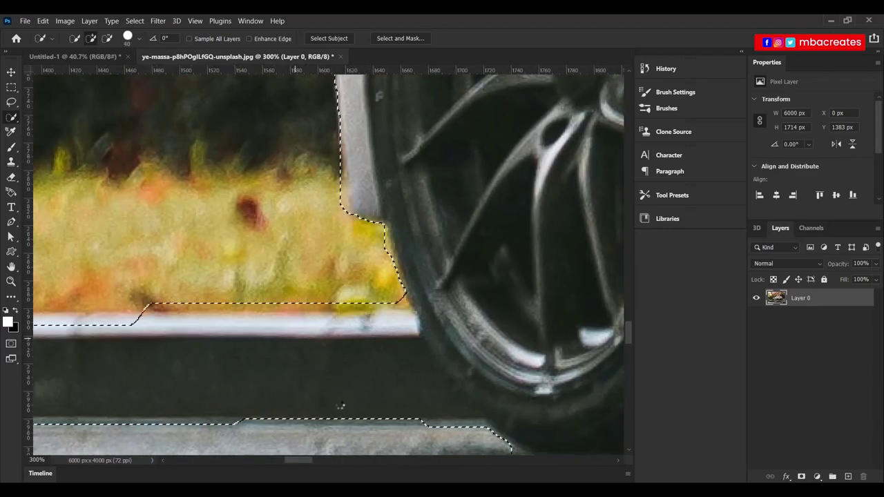
pyautogui.scroll(-2, 324, 290)
pyautogui.scroll(-2, 276, 291)
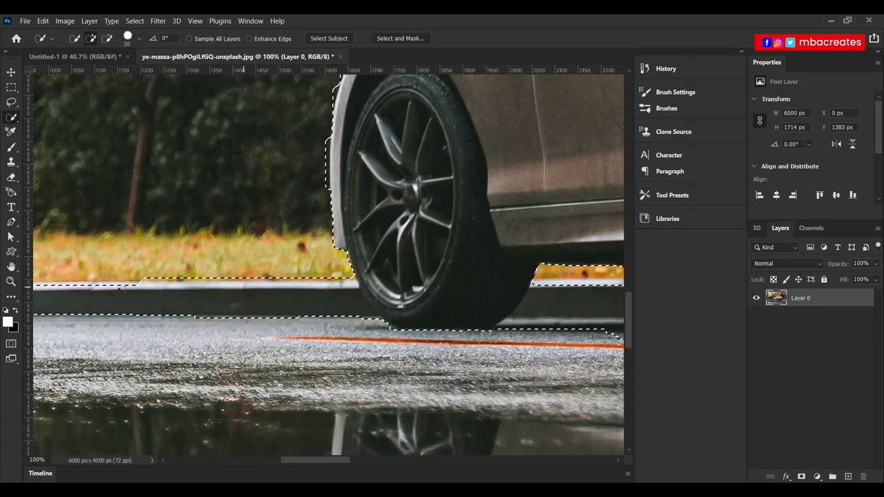
pyautogui.moveTo(332, 461); pyautogui.dragTo(276, 461)
pyautogui.moveTo(497, 295); pyautogui.dragTo(198, 291)
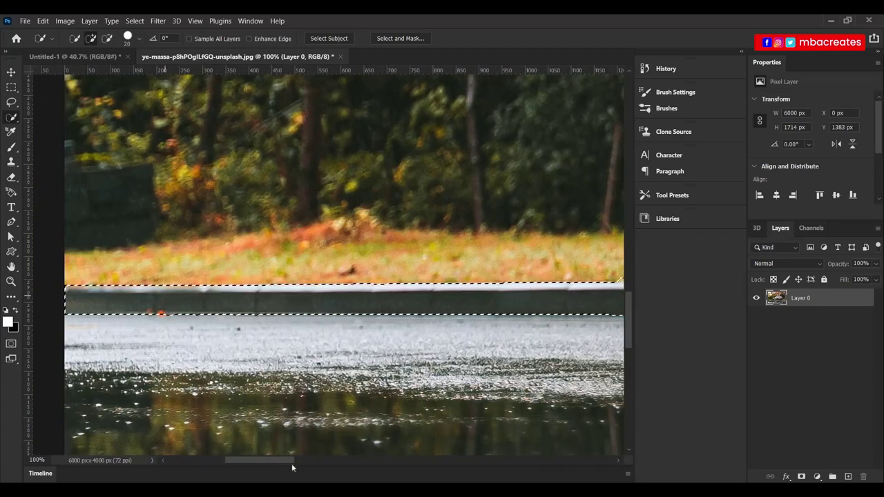
pyautogui.moveTo(266, 461); pyautogui.dragTo(510, 473)
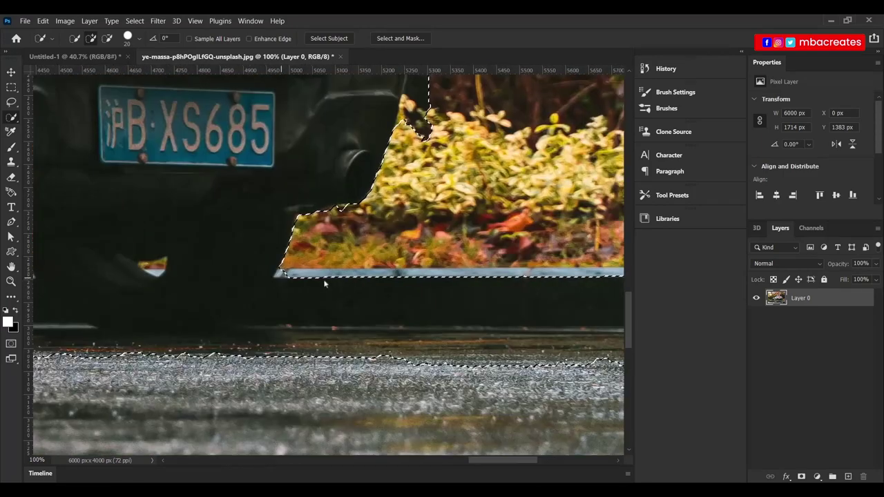
pyautogui.moveTo(290, 262); pyautogui.dragTo(415, 228)
pyautogui.moveTo(508, 460); pyautogui.dragTo(533, 461)
pyautogui.moveTo(300, 277); pyautogui.dragTo(192, 236)
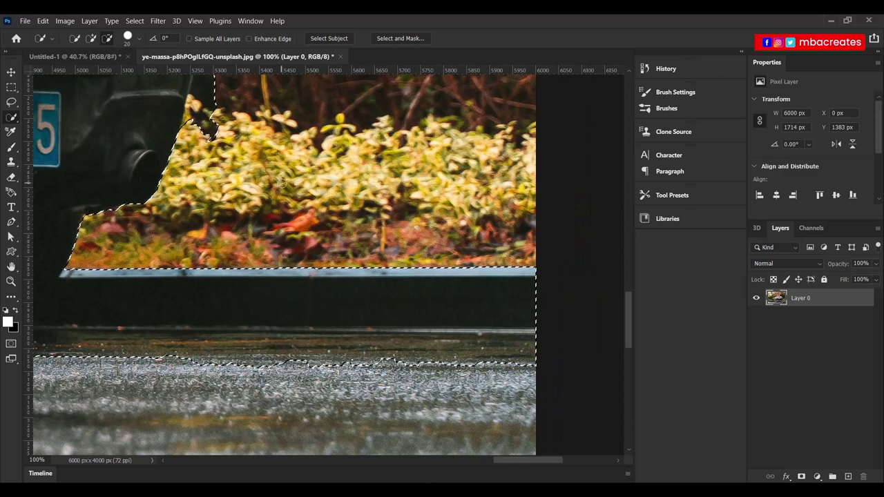
# Trim the selection at the tail-light and tree trunk, tightening it along the rear window and spoiler
pyautogui.scroll(3, 204, 121)
pyautogui.moveTo(203, 115)
pyautogui.mouseDown()
pyautogui.moveTo(192, 173)
pyautogui.moveTo(127, 210)
pyautogui.mouseUp()
pyautogui.scroll(10, 194, 166)
pyautogui.click(118, 181)
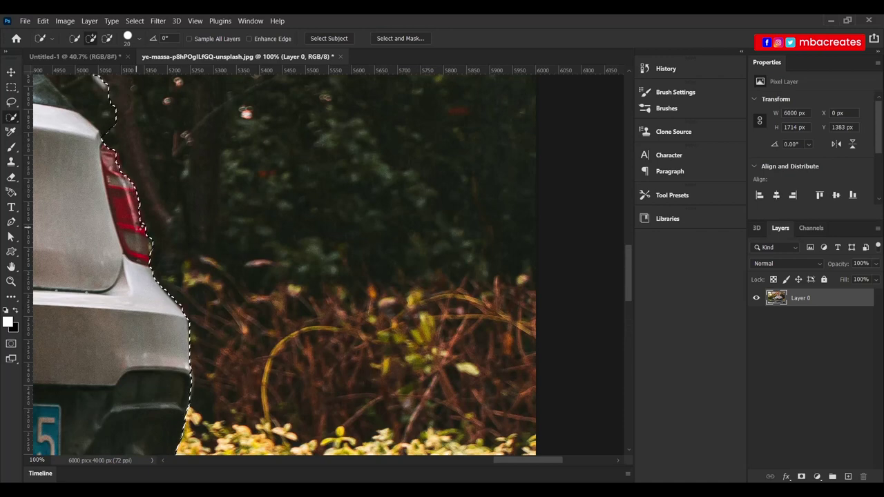
pyautogui.scroll(2, 502, 358)
pyautogui.scroll(2, 502, 358)
pyautogui.hscroll(-14, 502, 358)
pyautogui.scroll(2, 503, 358)
pyautogui.press(']')
pyautogui.press(']')
pyautogui.press(']')
pyautogui.moveTo(397, 238); pyautogui.dragTo(349, 196)
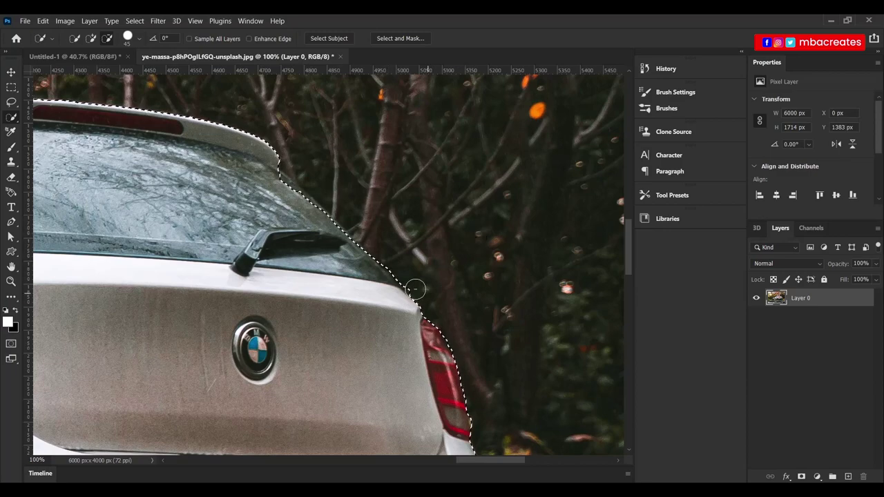
pyautogui.moveTo(415, 288); pyautogui.dragTo(277, 196)
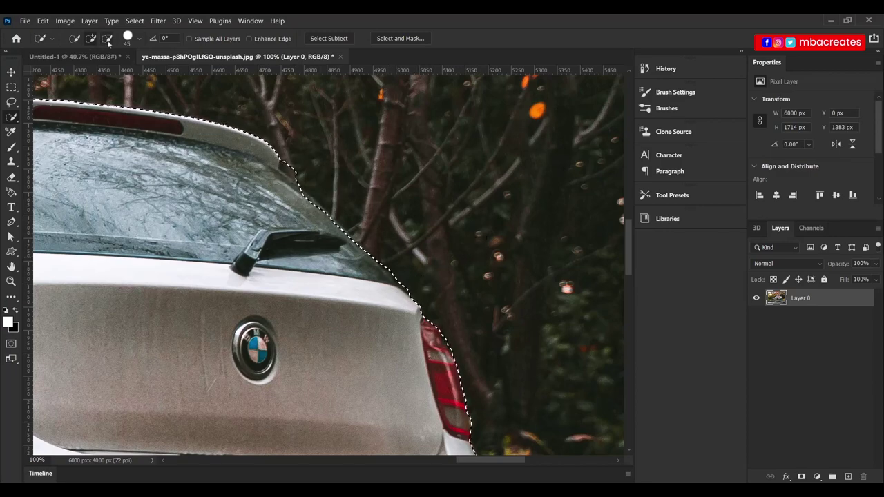
pyautogui.moveTo(480, 460); pyautogui.dragTo(340, 462)
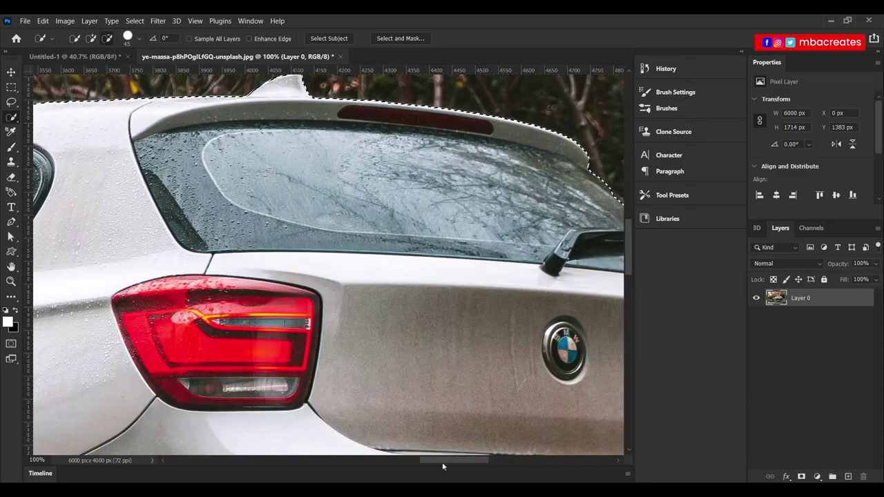
# Add the whole wet-road reflection below the car to the selection
pyautogui.hotkey('ctrl', '-')
pyautogui.hotkey('ctrl', '-')
pyautogui.hotkey('ctrl', '-')
pyautogui.hotkey('ctrl', '-')
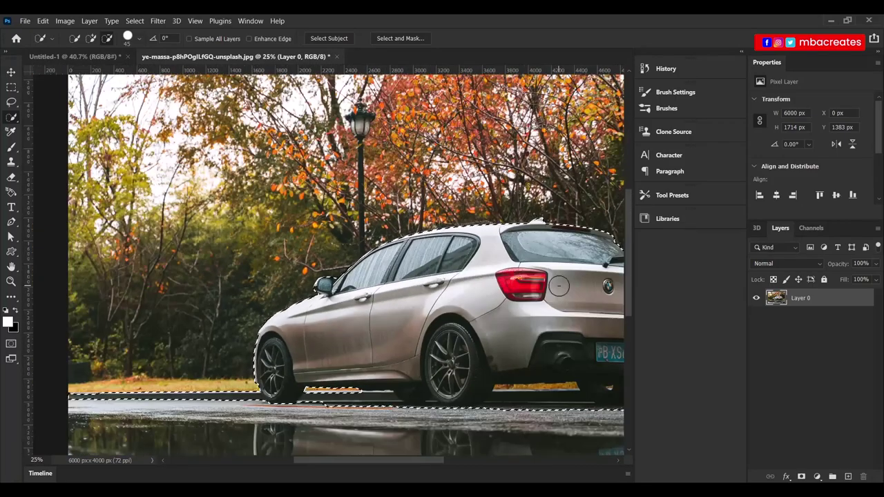
pyautogui.hotkey('ctrl', '-')
pyautogui.press(']')
pyautogui.press(']')
pyautogui.press(']')
pyautogui.moveTo(594, 370)
pyautogui.mouseDown()
pyautogui.moveTo(415, 407)
pyautogui.moveTo(170, 386)
pyautogui.mouseUp()
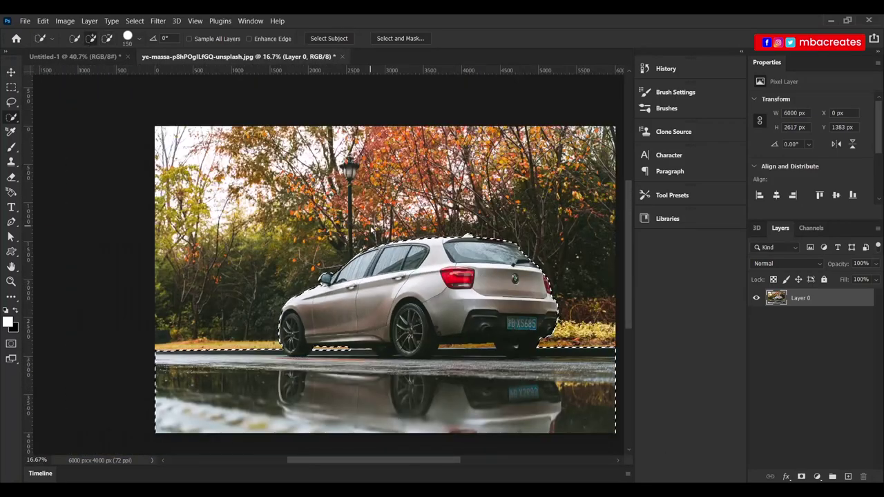
# Copy the selected car onto Layer 1 and hide the original Layer 0
pyautogui.click(43, 21)
pyautogui.click(52, 92)
pyautogui.click(43, 20)
pyautogui.click(207, 136)
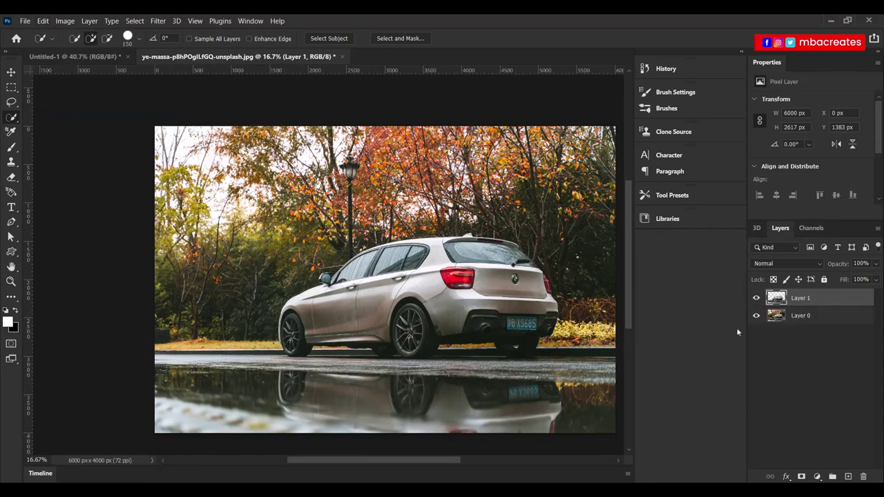
pyautogui.click(756, 316)
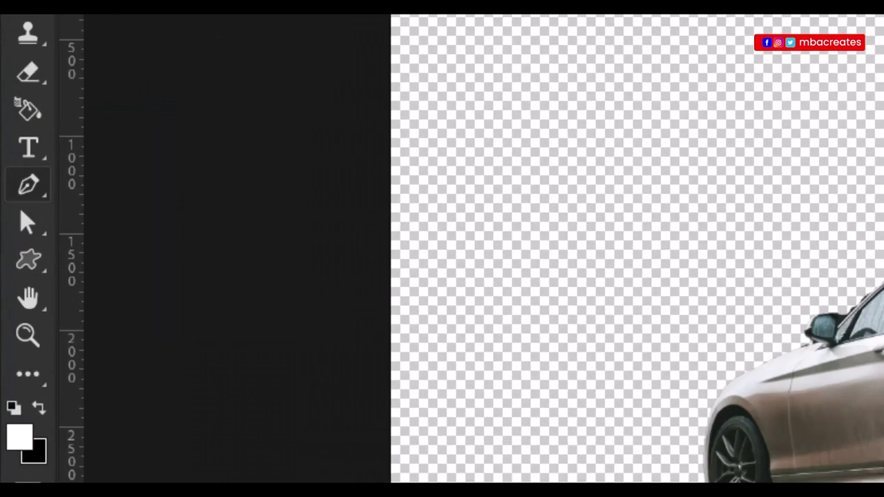
# Trace the reflection with a Pen path, convert it to a selection, and delete it
pyautogui.rightClick(11, 222)
pyautogui.click(52, 222)
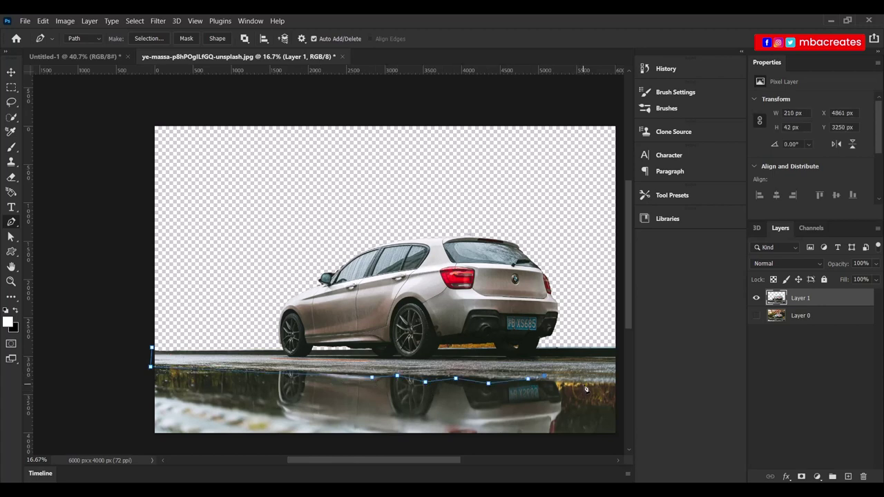
pyautogui.click(150, 366)
pyautogui.rightClick(279, 151)
pyautogui.click(304, 198)
pyautogui.press('Return')
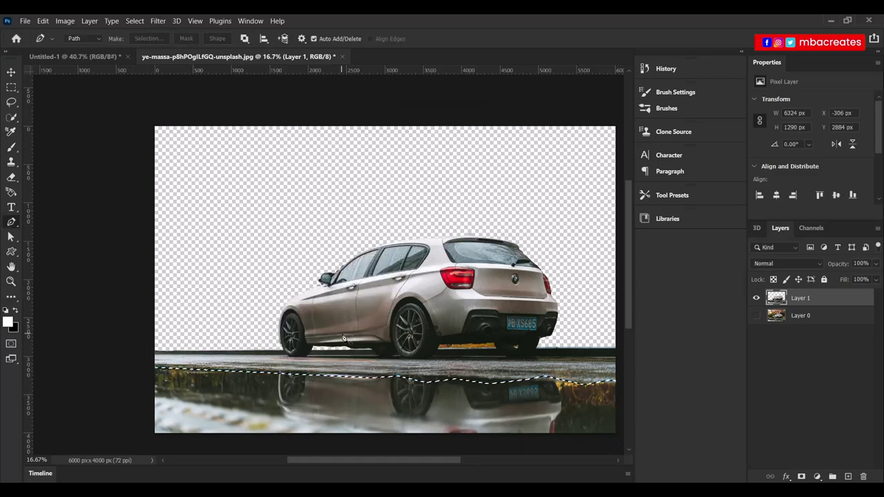
pyautogui.press('Delete')
pyautogui.hotkey('ctrl', 'd')
pyautogui.press('v')
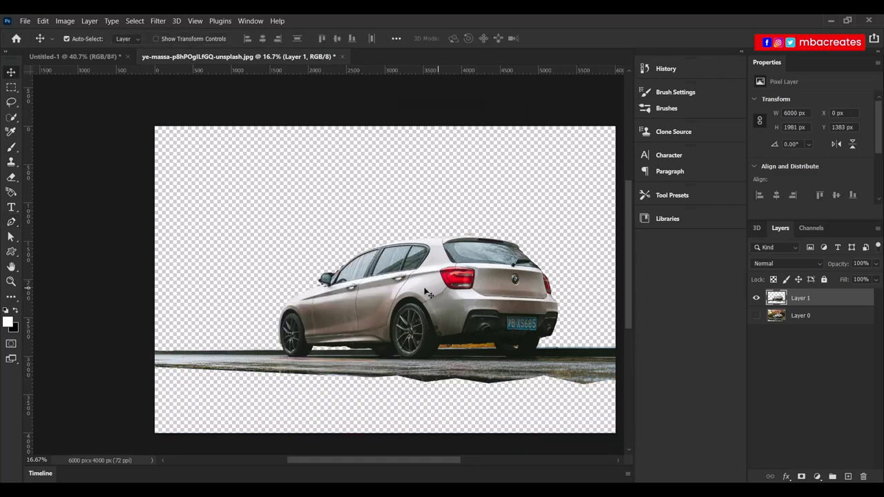
pyautogui.scroll(10, 401, 297)
pyautogui.scroll(2, 366, 307)
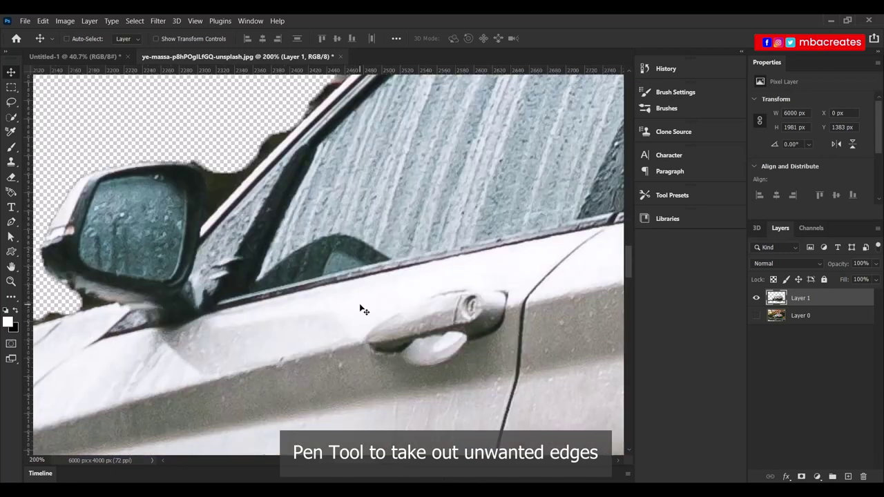
# Trace a Pen path along the mirror, window frame and roof edge and make it a selection
pyautogui.rightClick(11, 222)
pyautogui.click(55, 219)
pyautogui.click(190, 164)
pyautogui.click(206, 179)
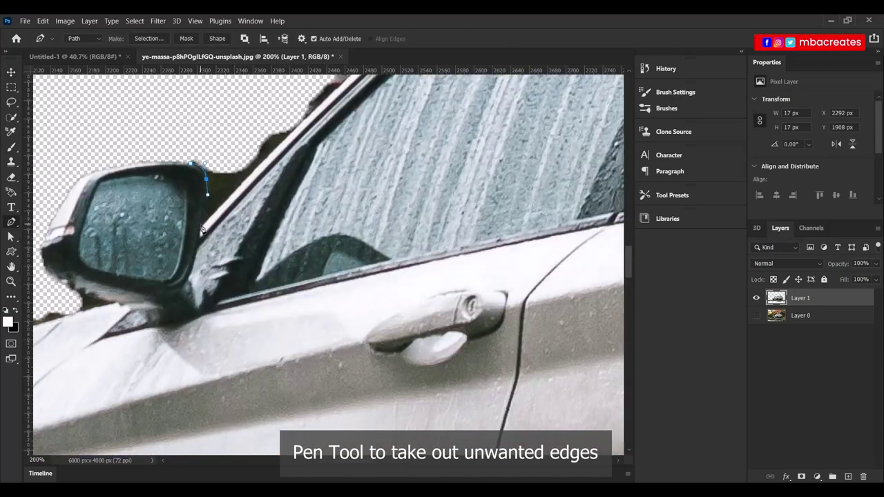
pyautogui.click(284, 142)
pyautogui.scroll(3, 285, 142)
pyautogui.click(371, 124)
pyautogui.scroll(2, 371, 124)
pyautogui.click(491, 145)
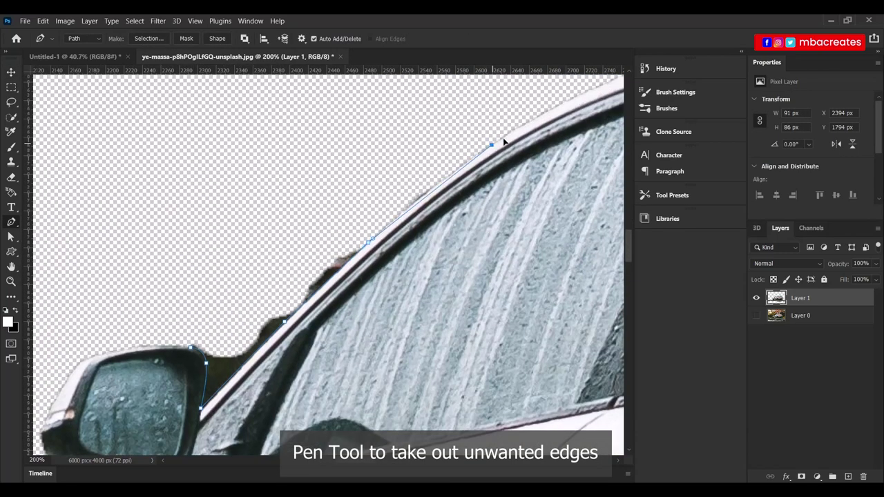
pyautogui.scroll(-2, 483, 166)
pyautogui.hscroll(3, 449, 193)
pyautogui.scroll(4, 437, 206)
pyautogui.hotkey('ctrl', '-')
pyautogui.hotkey('ctrl', '-')
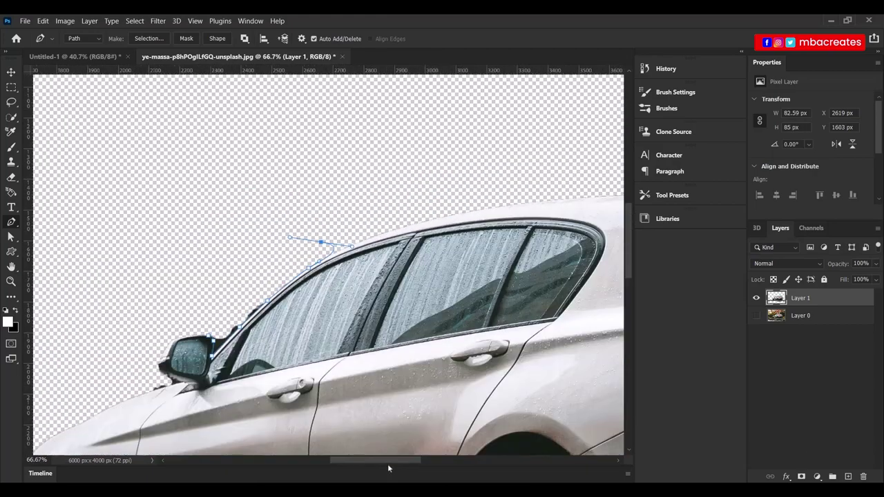
pyautogui.rightClick(225, 286)
pyautogui.click(276, 77)
pyautogui.click(502, 136)
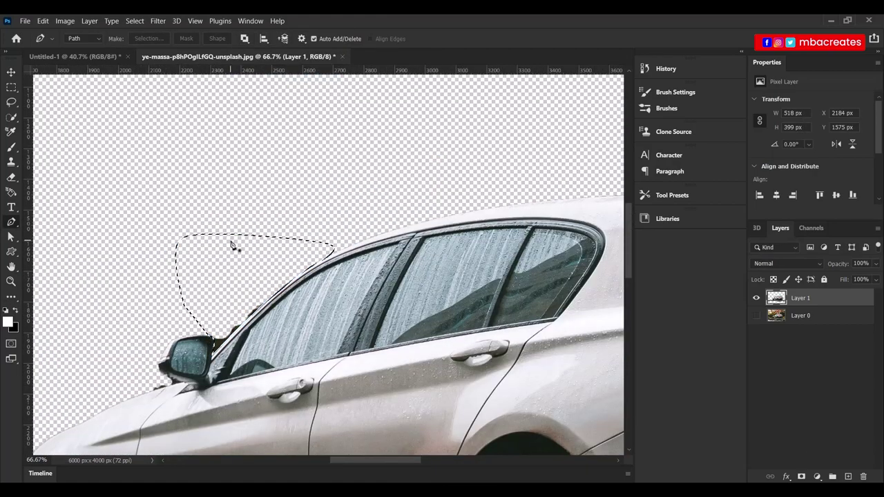
# Delete the dark edge pixels at the base of the mirror
pyautogui.hscroll(-3, 312, 414)
pyautogui.hotkey('ctrl', '+')
pyautogui.hotkey('ctrl', '+')
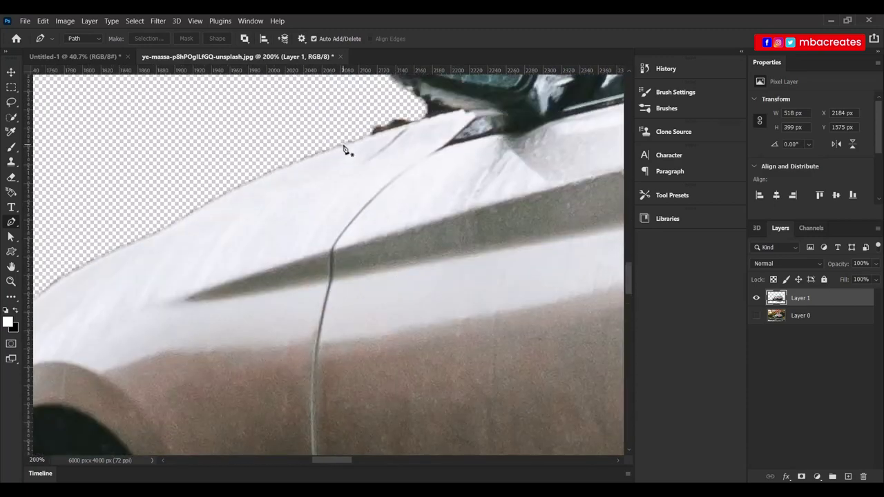
pyautogui.click(461, 112)
pyautogui.scroll(2, 405, 158)
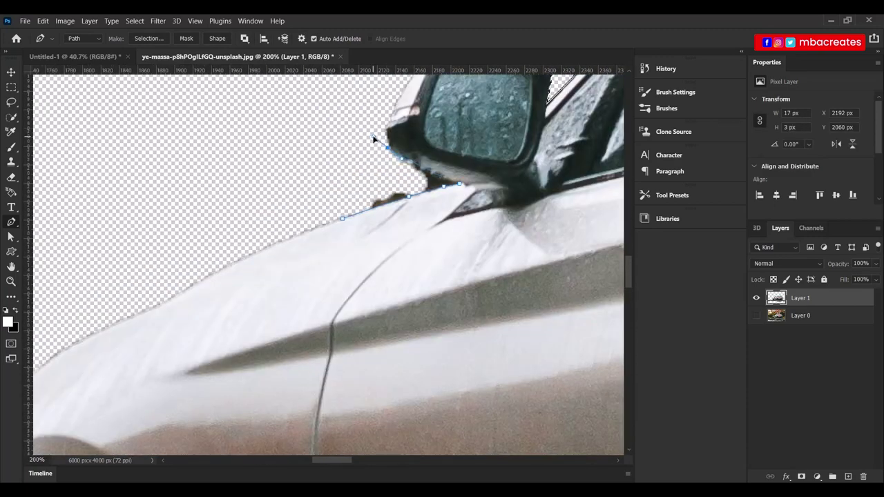
pyautogui.rightClick(380, 182)
pyautogui.click(407, 190)
pyautogui.press('Return')
pyautogui.press('Delete')
# Delete the background gap under the car body between the wheels
pyautogui.scroll(-5, 433, 459)
pyautogui.hotkey('ctrl', '0')
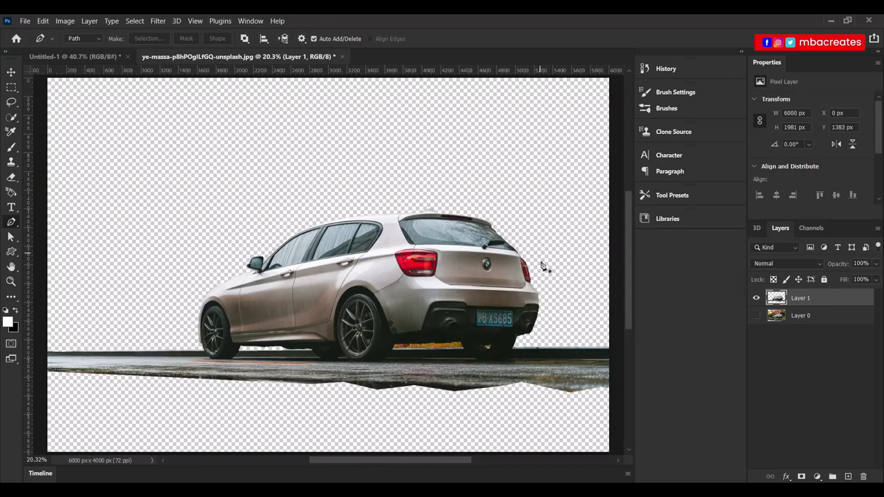
pyautogui.scroll(3, 483, 241)
pyautogui.scroll(-3, 414, 277)
pyautogui.hscroll(-3, 346, 311)
pyautogui.hscroll(-2, 196, 324)
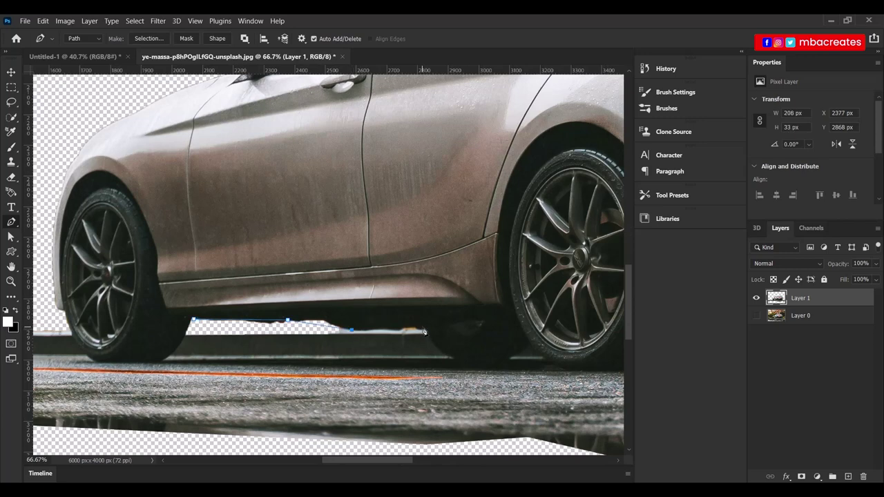
pyautogui.rightClick(262, 335)
pyautogui.click(310, 122)
pyautogui.press('Return')
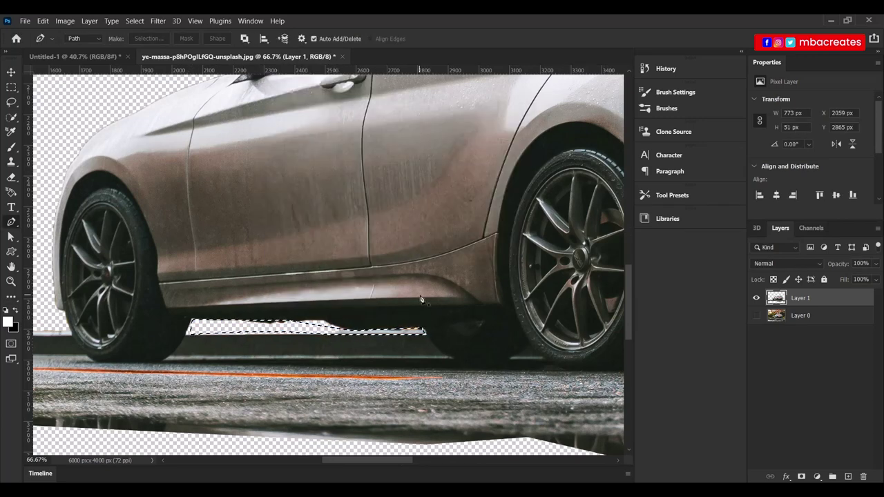
pyautogui.hotkey('ctrl', 'd')
# Clear the background under the bumper and select the area around the orange light
pyautogui.hscroll(5, 419, 302)
pyautogui.hscroll(5, 255, 316)
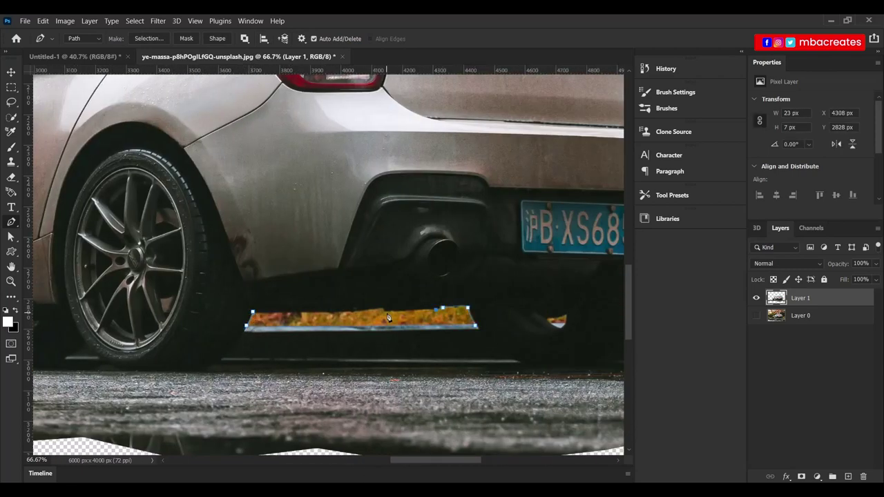
pyautogui.rightClick(349, 319)
pyautogui.click(382, 108)
pyautogui.press('Return')
pyautogui.press('Delete')
pyautogui.moveTo(432, 459); pyautogui.dragTo(463, 460)
pyautogui.click(352, 319)
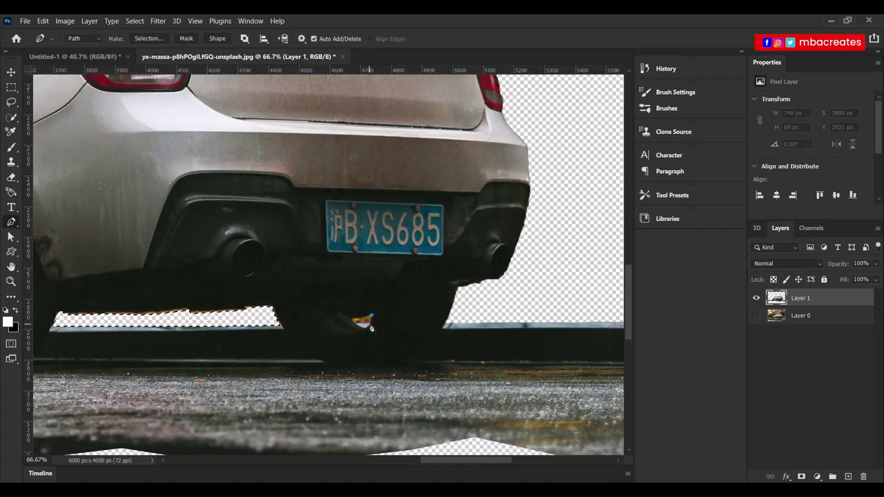
pyautogui.rightClick(369, 325)
pyautogui.click(403, 110)
pyautogui.press('Return')
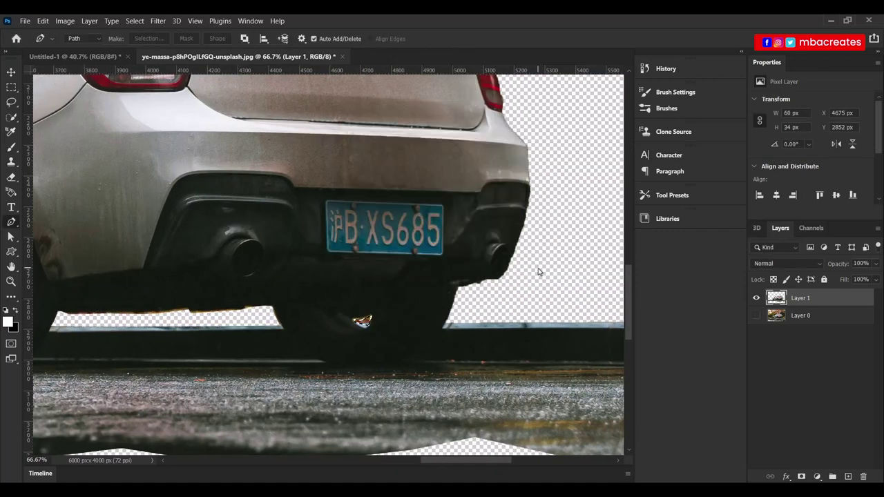
pyautogui.hotkey('ctrl', '0')
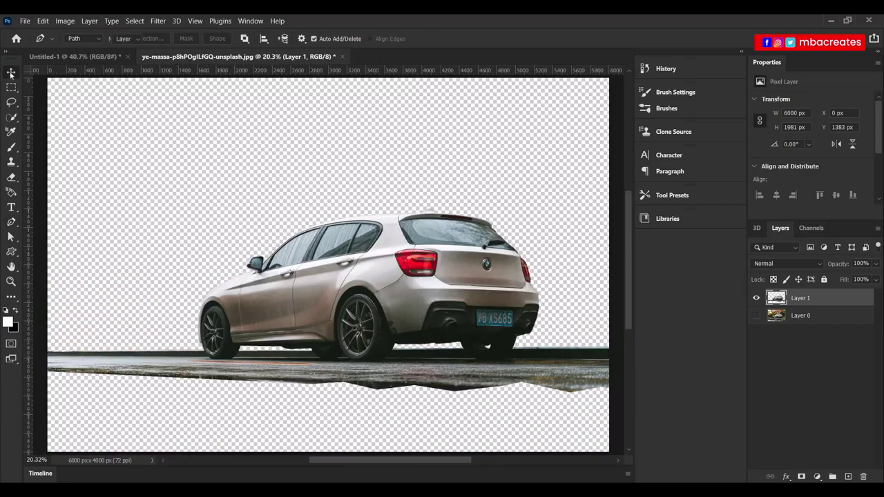
# Move the car into Untitled-1, scale it to about a third, and place it in the lower half
pyautogui.press('v')
pyautogui.moveTo(349, 255); pyautogui.dragTo(310, 271)
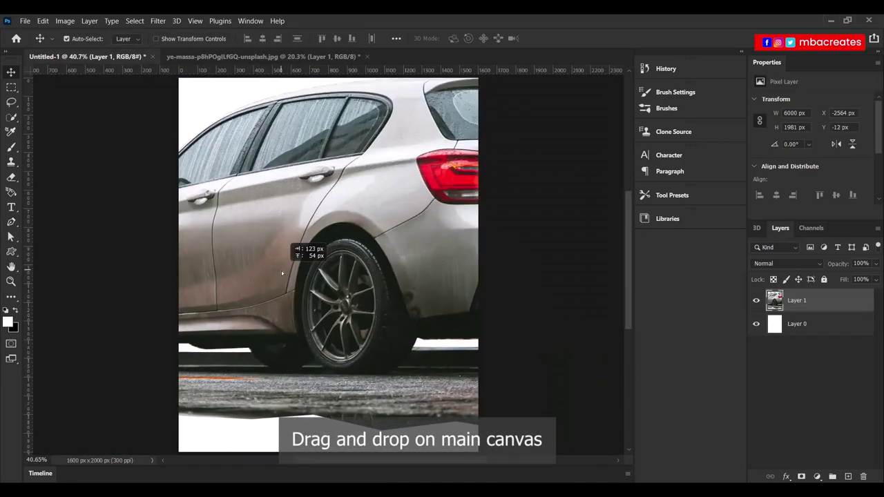
pyautogui.hotkey('ctrl', 't')
pyautogui.hotkey('ctrl', '-')
pyautogui.hotkey('ctrl', '-')
pyautogui.hotkey('ctrl', '-')
pyautogui.moveTo(94, 188); pyautogui.dragTo(347, 263)
pyautogui.press('Return')
pyautogui.hotkey('ctrl', '0')
pyautogui.moveTo(384, 300); pyautogui.dragTo(348, 309)
pyautogui.click(24, 20)
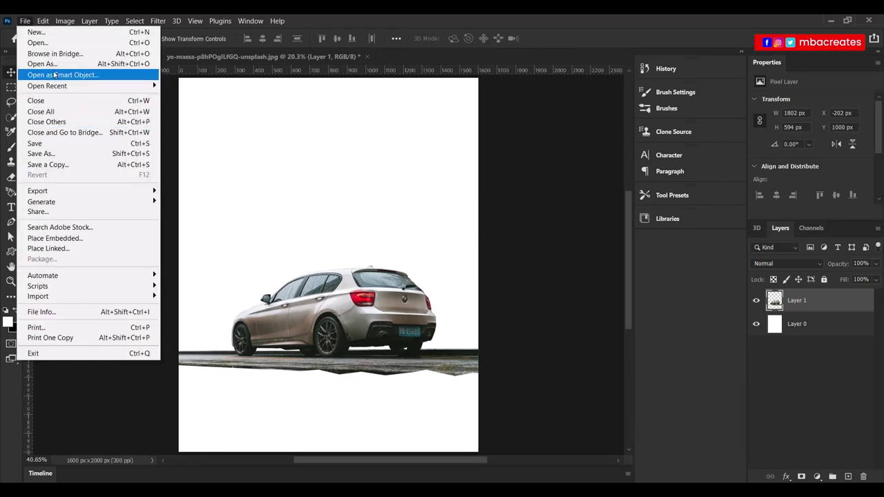
# Open Lava.jpg from disk as a new document
pyautogui.click(38, 43)
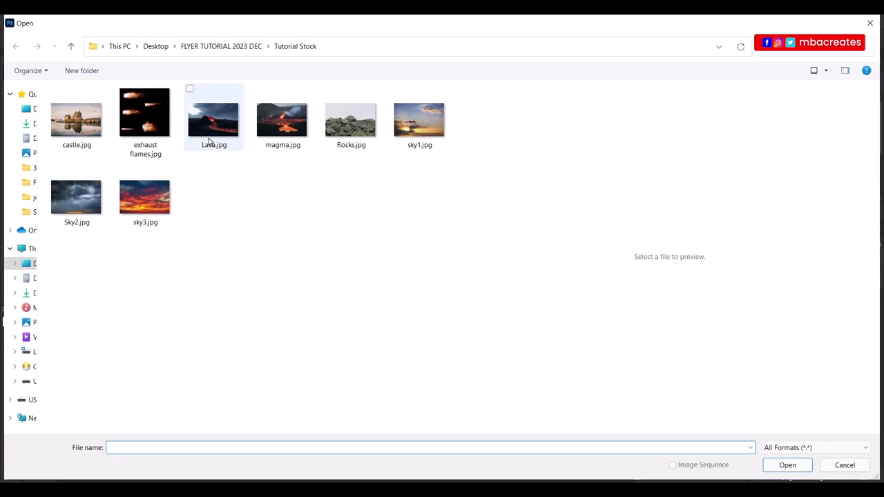
pyautogui.click(209, 132)
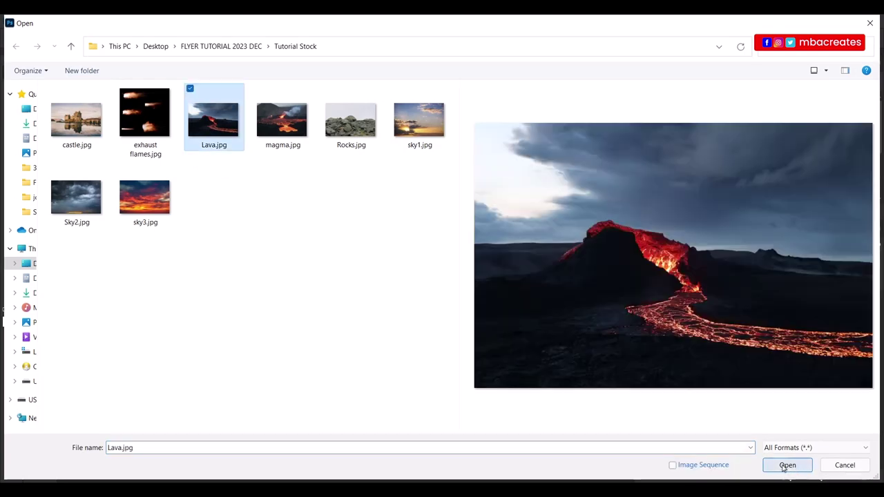
pyautogui.click(787, 467)
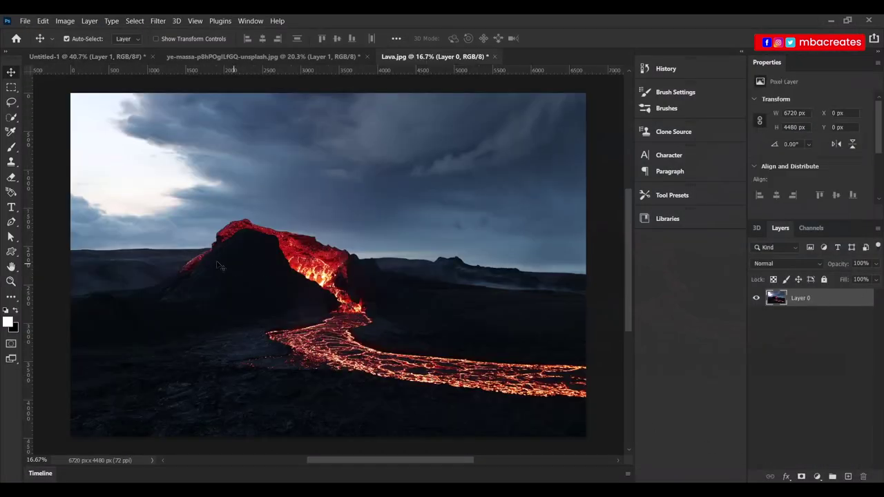
# Trace a pen path along the volcano ridge and horizon to the image's right edge
pyautogui.click(11, 222)
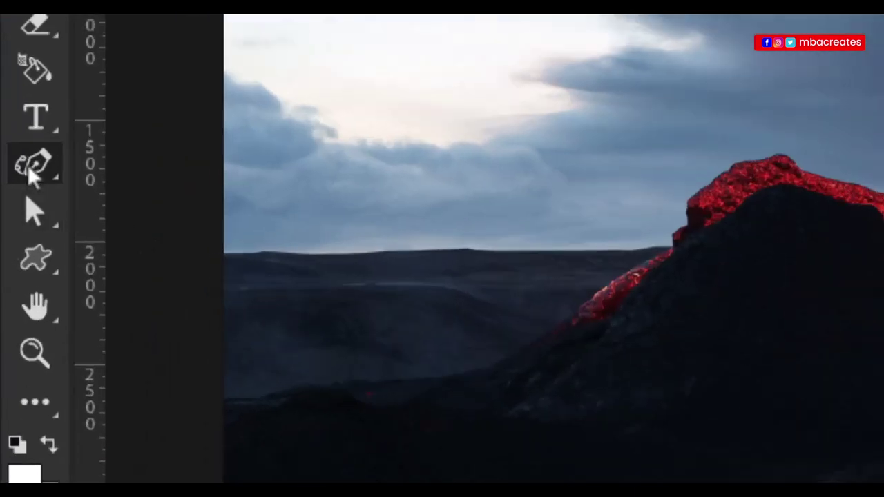
pyautogui.scroll(1, 67, 252)
pyautogui.scroll(1, 67, 252)
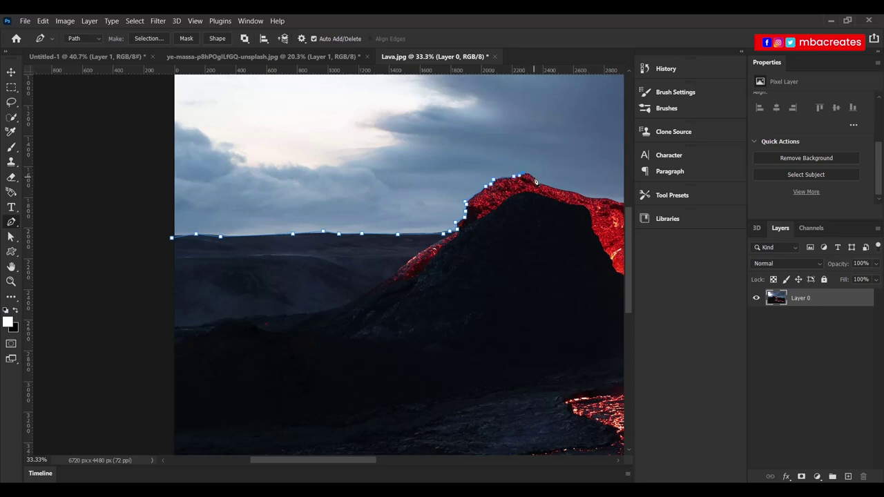
pyautogui.hscroll(5, 399, 281)
pyautogui.moveTo(377, 199); pyautogui.dragTo(525, 247)
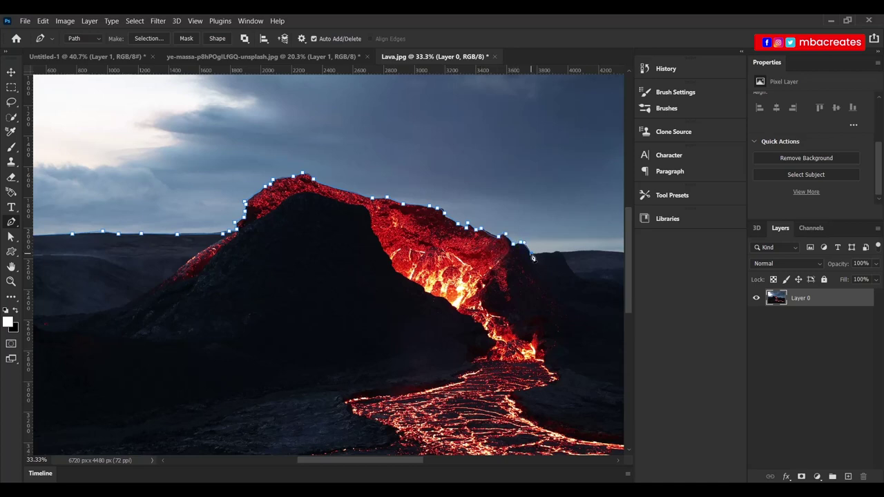
pyautogui.hscroll(4, 440, 465)
pyautogui.hscroll(1, 440, 466)
pyautogui.moveTo(368, 255)
pyautogui.mouseDown()
pyautogui.moveTo(456, 262)
pyautogui.moveTo(495, 254)
pyautogui.moveTo(508, 262)
pyautogui.mouseUp()
pyautogui.click(522, 264)
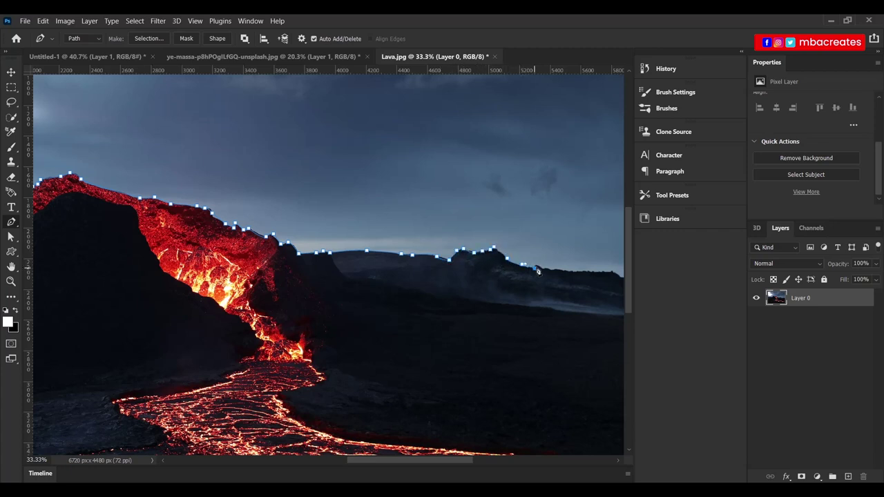
pyautogui.moveTo(364, 464); pyautogui.dragTo(400, 463)
pyautogui.moveTo(429, 277); pyautogui.dragTo(568, 287)
# Carry the path around both top corners of the image and close it at its start point
pyautogui.hotkey('ctrl', '0')
pyautogui.click(608, 80)
pyautogui.click(45, 81)
pyautogui.hotkey('ctrl', 'z')
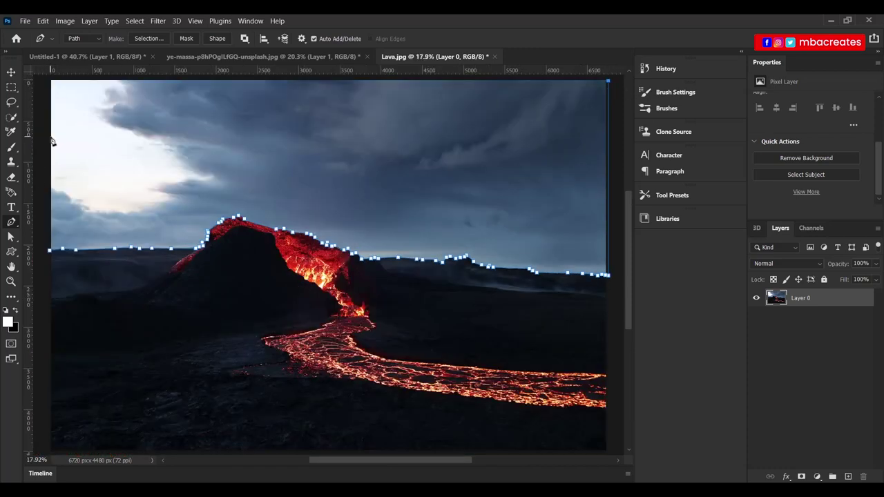
pyautogui.hotkey('ctrl', '-')
pyautogui.click(65, 92)
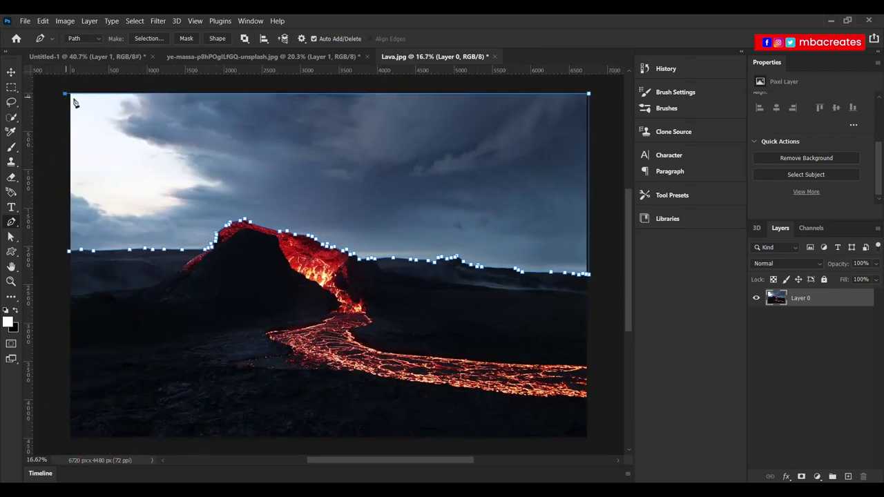
pyautogui.click(68, 253)
pyautogui.rightClick(209, 187)
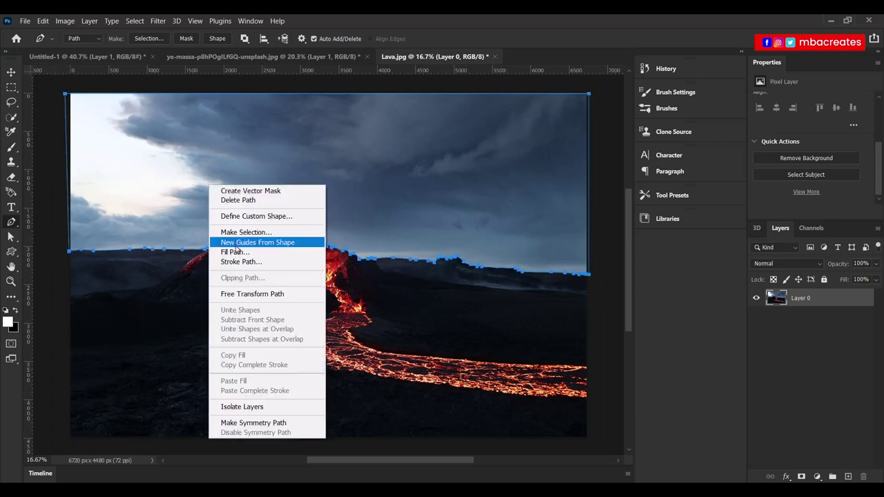
# Convert the path to a selection, delete the sky above the volcano, and deselect
pyautogui.click(238, 231)
pyautogui.press('Return')
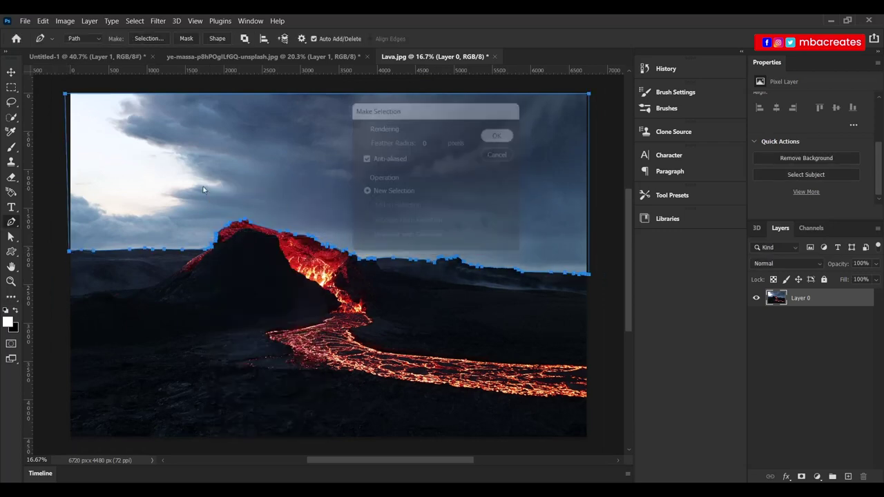
pyautogui.press('Delete')
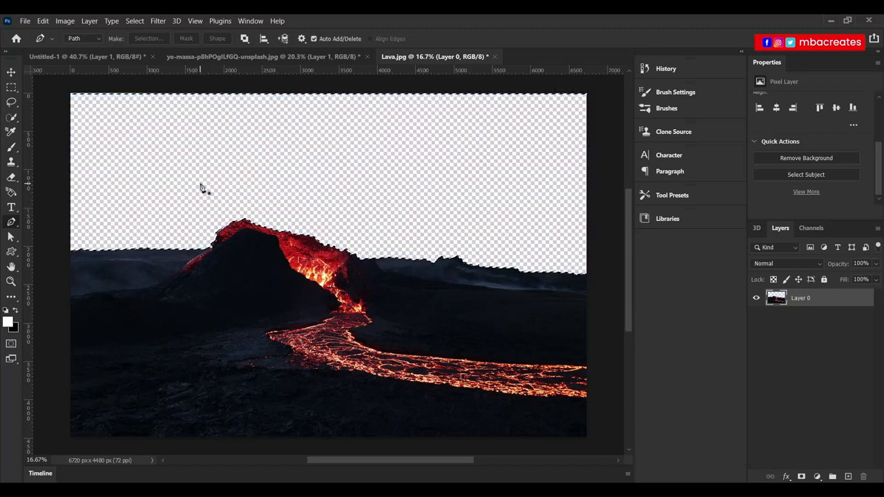
pyautogui.hotkey('ctrl', 'd')
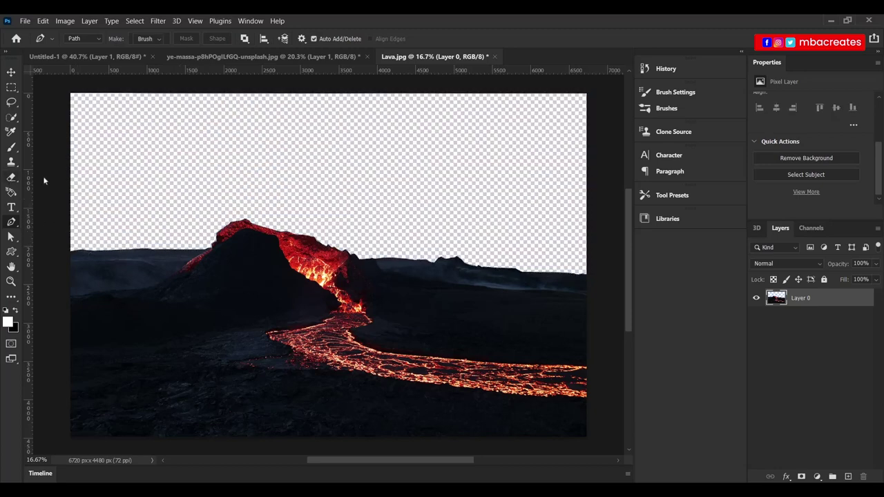
pyautogui.press('e')
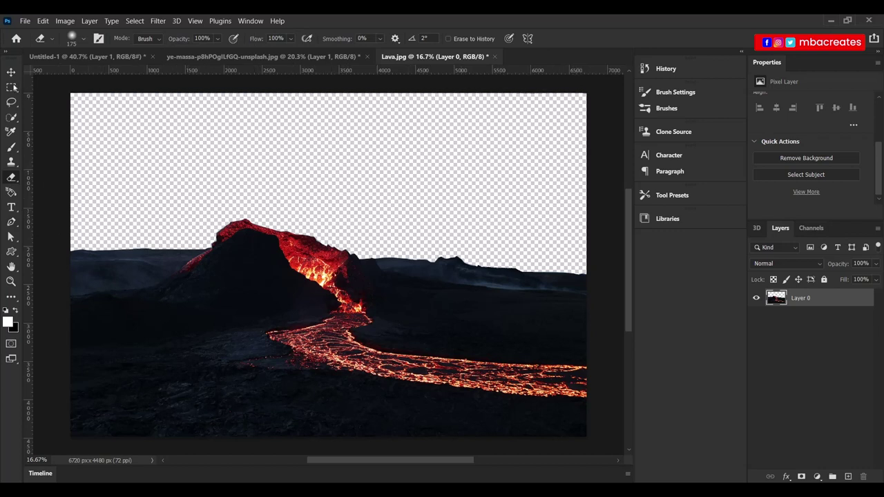
pyautogui.press('v')
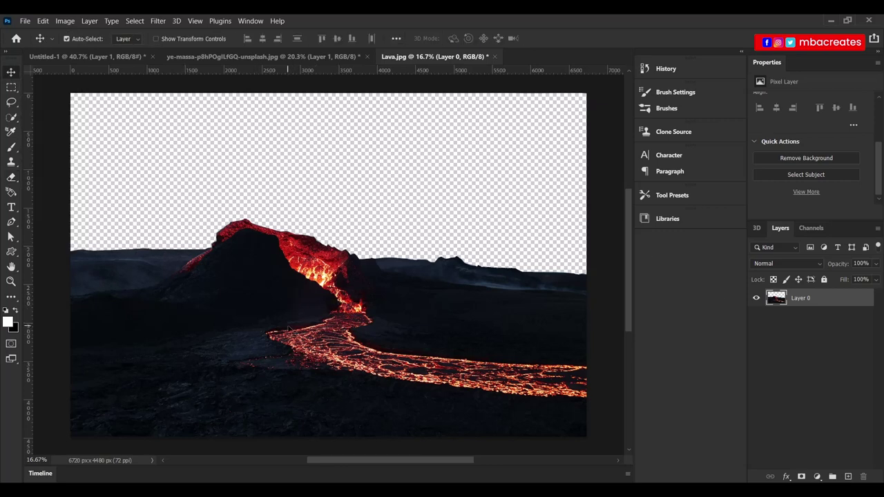
# Copy the Lava layer into Untitled-1 and place it beneath the car layer
pyautogui.moveTo(297, 322); pyautogui.dragTo(90, 166)
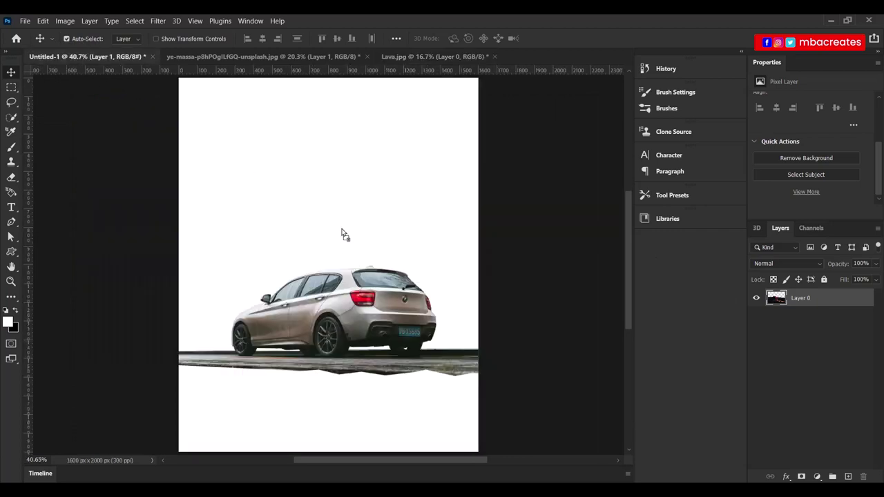
pyautogui.moveTo(89, 166); pyautogui.dragTo(407, 360)
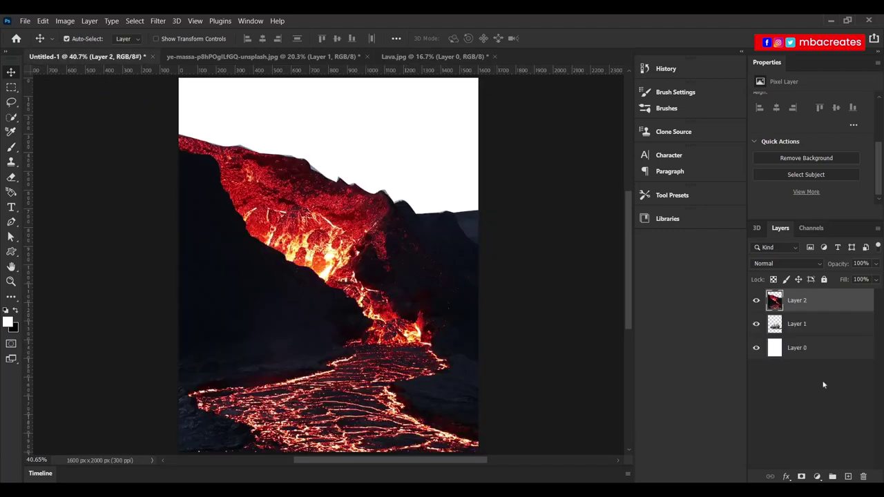
pyautogui.moveTo(814, 308); pyautogui.dragTo(810, 373)
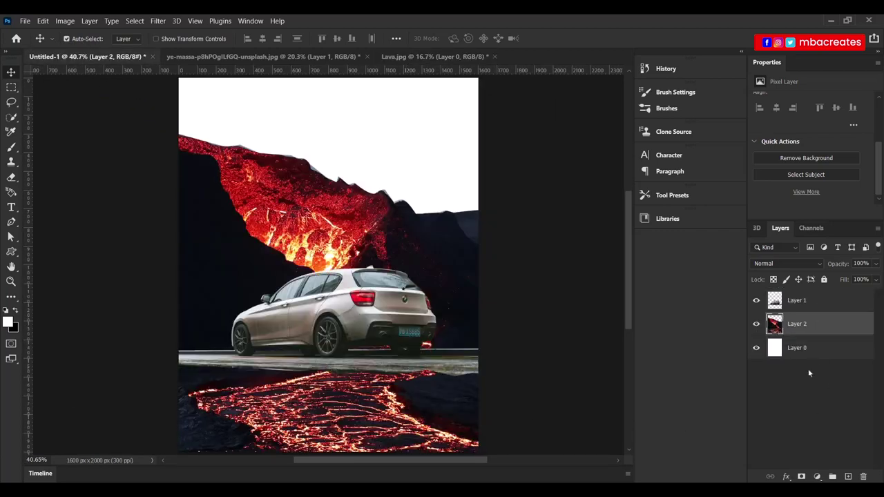
# Rename the car layer 'car' and the lava layer 'volcanoe'
pyautogui.click(798, 304)
pyautogui.doubleClick(798, 302)
pyautogui.write('car')
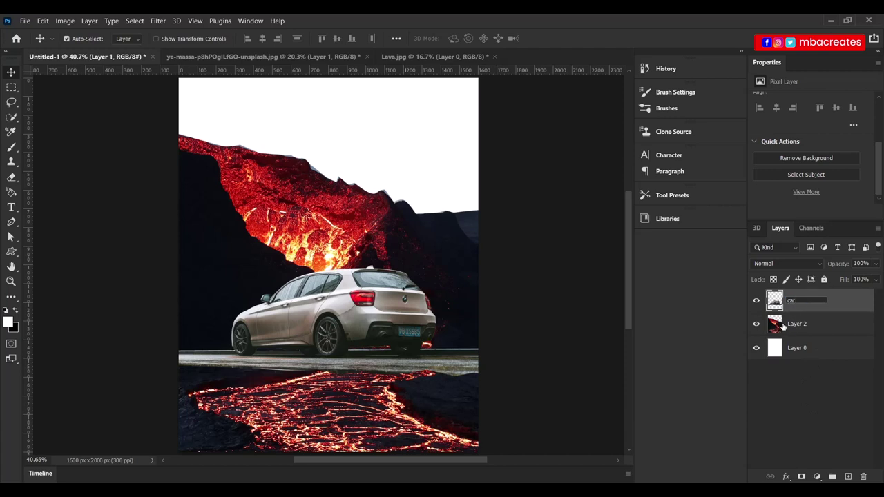
pyautogui.press('Return')
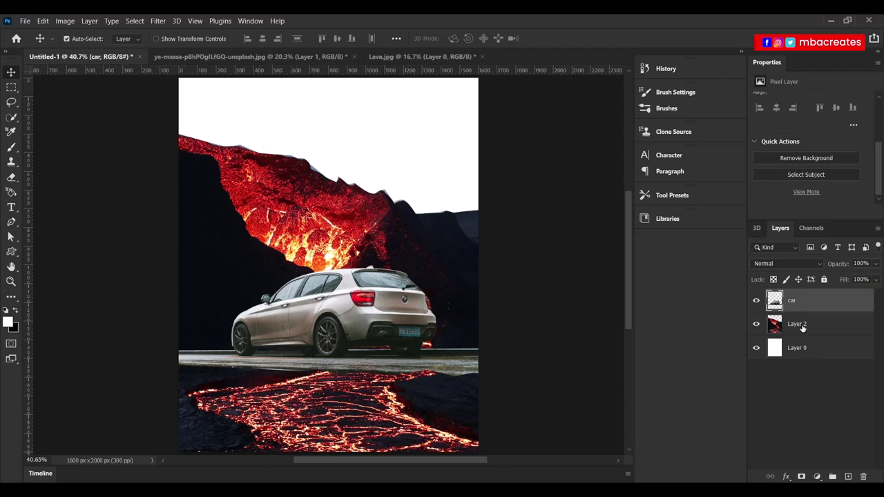
pyautogui.click(803, 329)
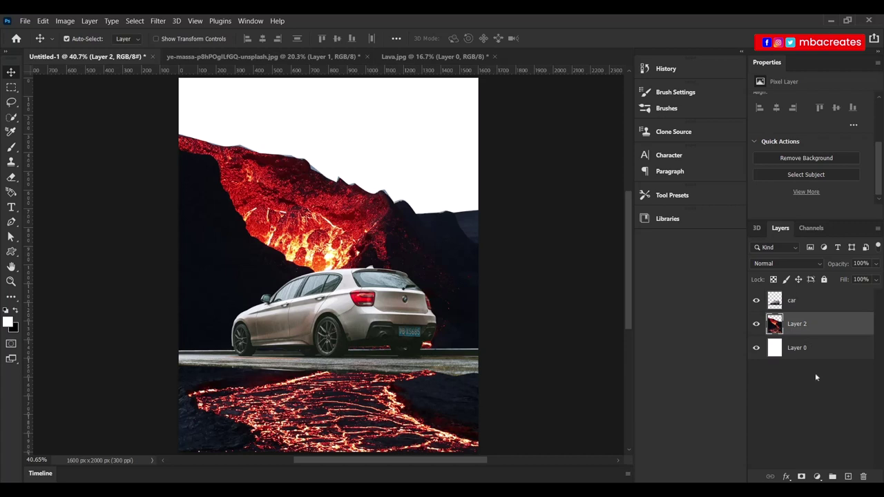
pyautogui.doubleClick(799, 329)
pyautogui.write('volcanoe')
pyautogui.press('Return')
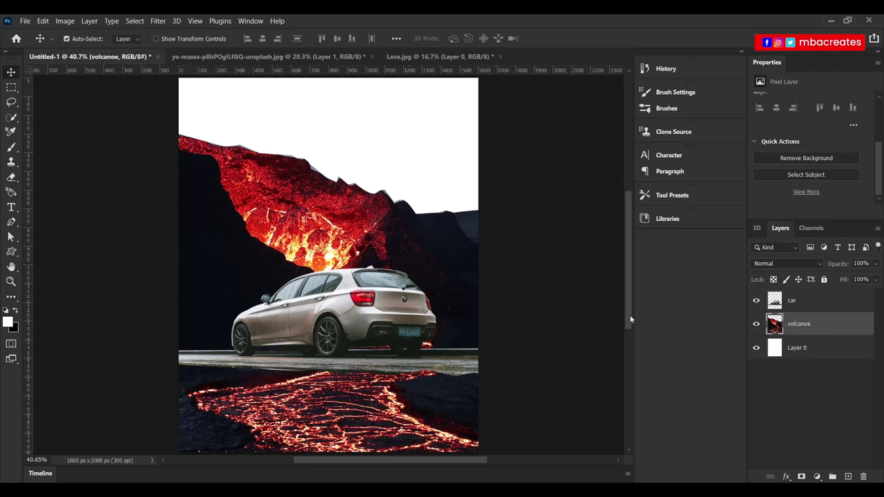
pyautogui.hotkey('ctrl', '-')
pyautogui.hotkey('ctrl', '-')
pyautogui.hotkey('ctrl', '-')
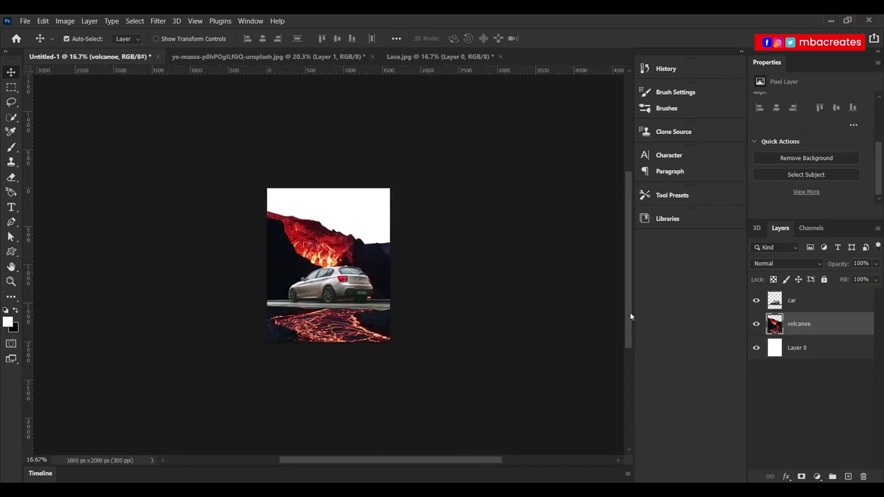
# Scale the volcanoe layer to about 30% and position its ridge behind the car
pyautogui.hotkey('ctrl', 't')
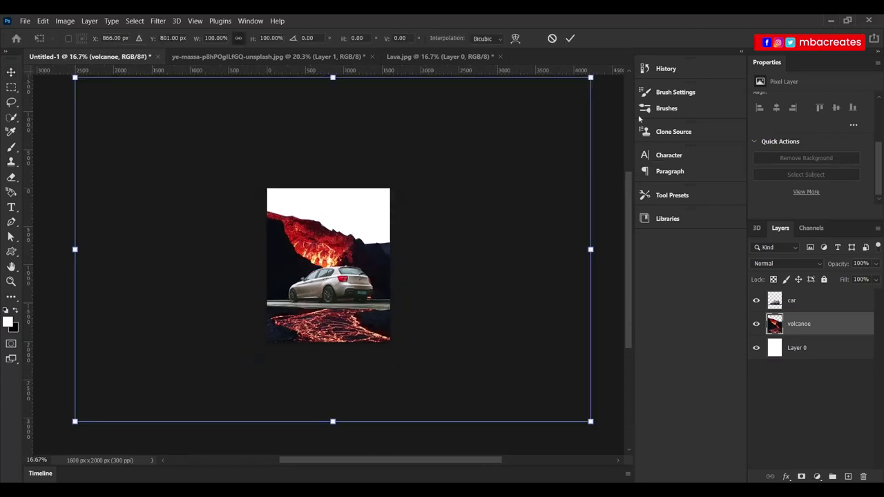
pyautogui.moveTo(590, 77); pyautogui.dragTo(452, 170)
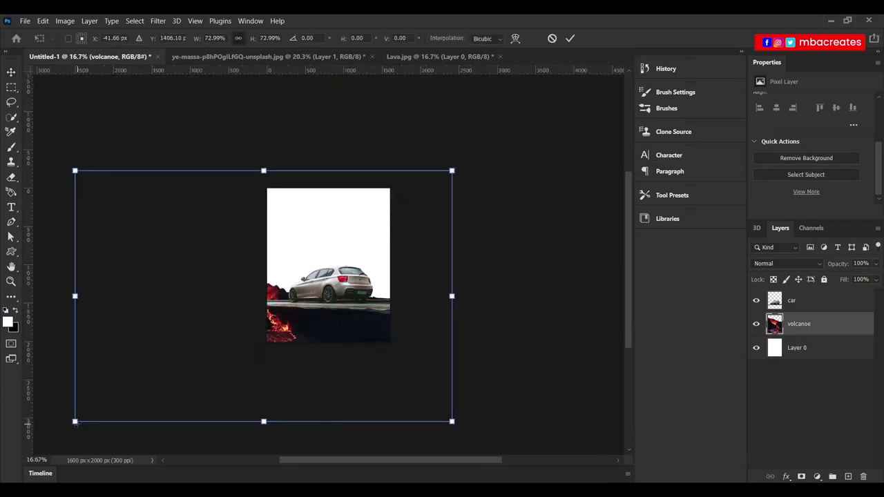
pyautogui.moveTo(76, 422); pyautogui.dragTo(281, 327)
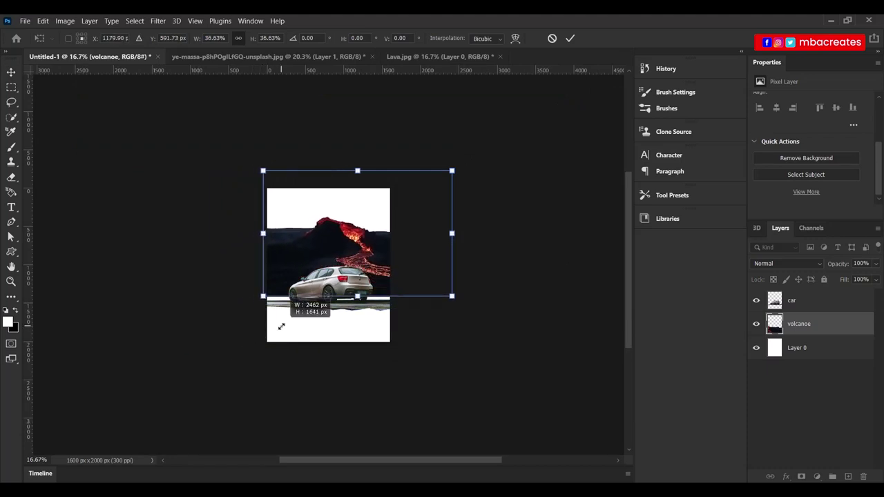
pyautogui.moveTo(452, 170); pyautogui.dragTo(395, 203)
pyautogui.moveTo(375, 275)
pyautogui.mouseDown()
pyautogui.moveTo(363, 287)
pyautogui.moveTo(376, 267)
pyautogui.mouseUp()
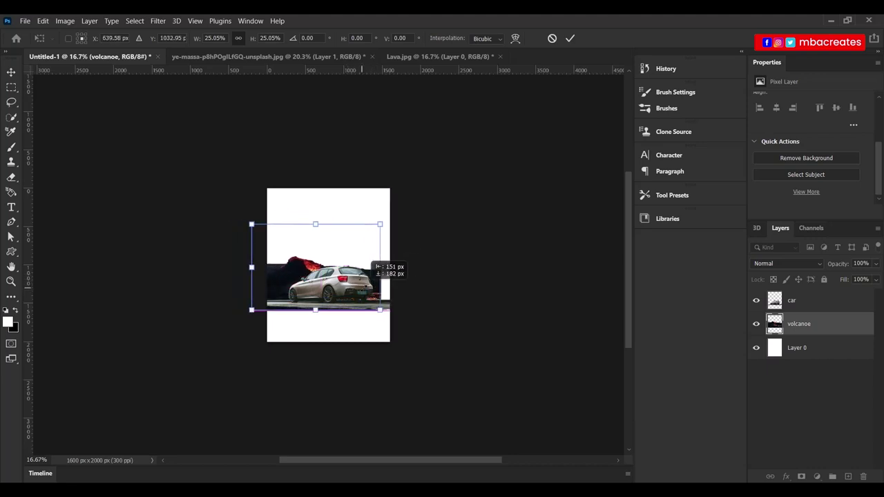
pyautogui.moveTo(374, 264); pyautogui.dragTo(384, 268)
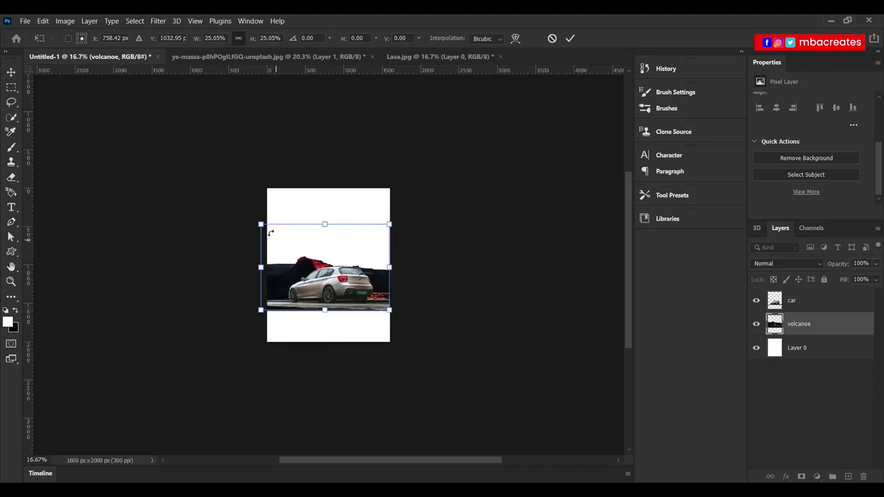
pyautogui.moveTo(258, 221); pyautogui.dragTo(240, 188)
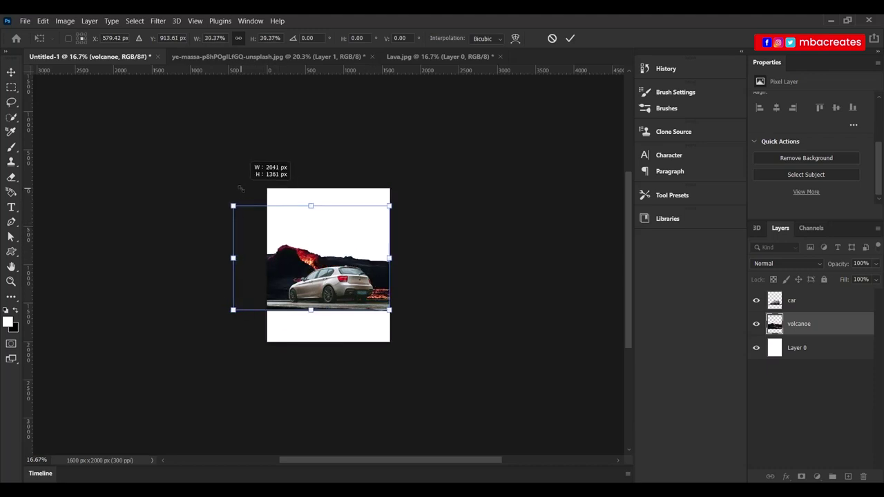
pyautogui.moveTo(387, 258); pyautogui.dragTo(387, 265)
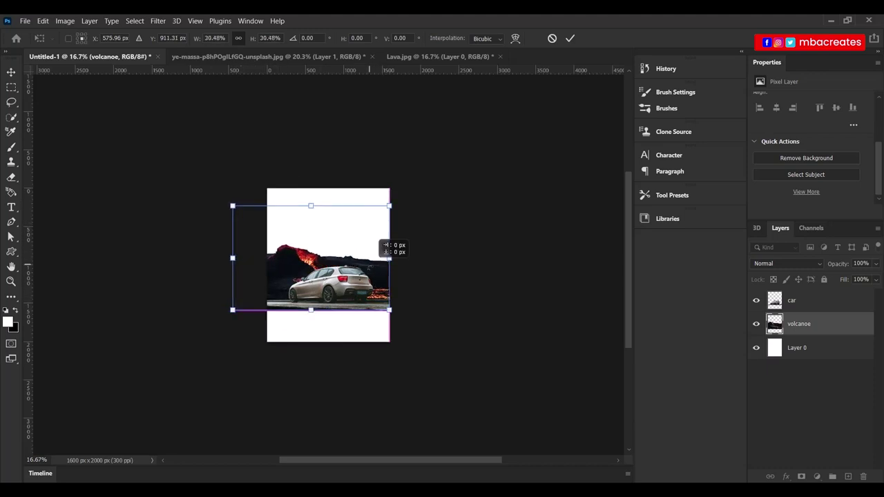
pyautogui.moveTo(385, 250)
pyautogui.mouseDown()
pyautogui.moveTo(388, 259)
pyautogui.moveTo(387, 243)
pyautogui.mouseUp()
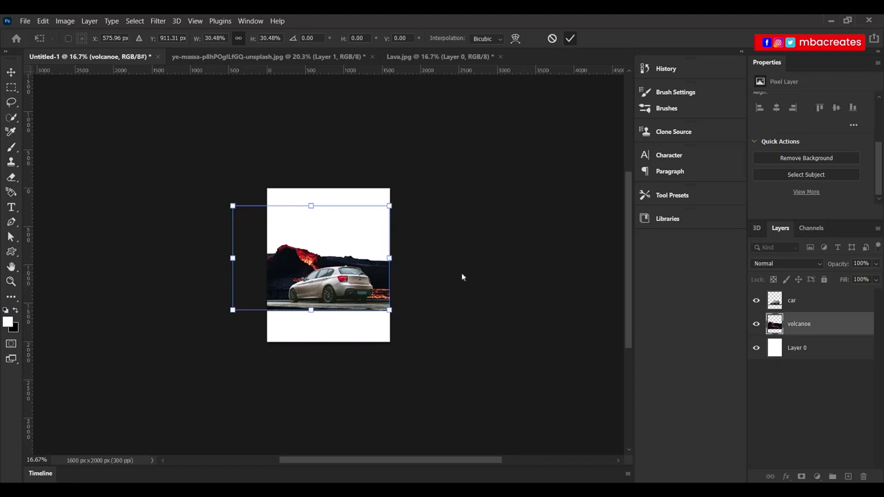
pyautogui.press('Return')
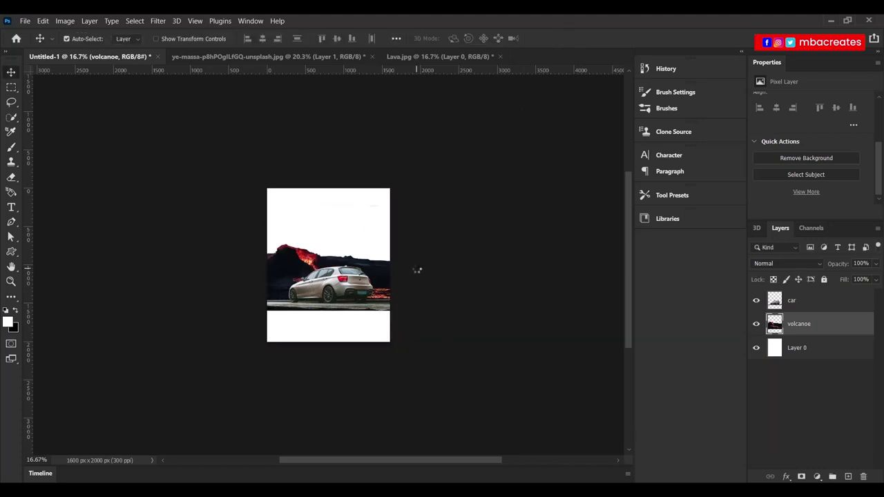
pyautogui.hotkey('ctrl', '0')
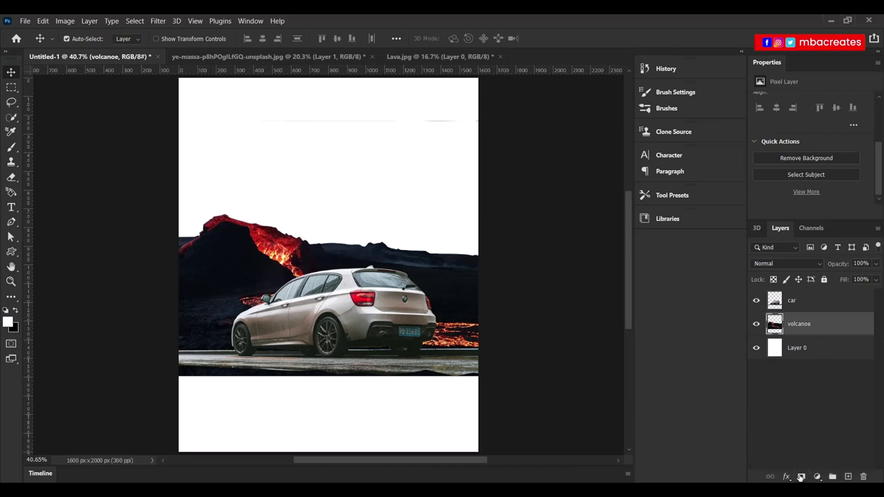
# Mask out the volcanoe layer's jagged bottom strip with a 100 px hard round brush
pyautogui.click(801, 476)
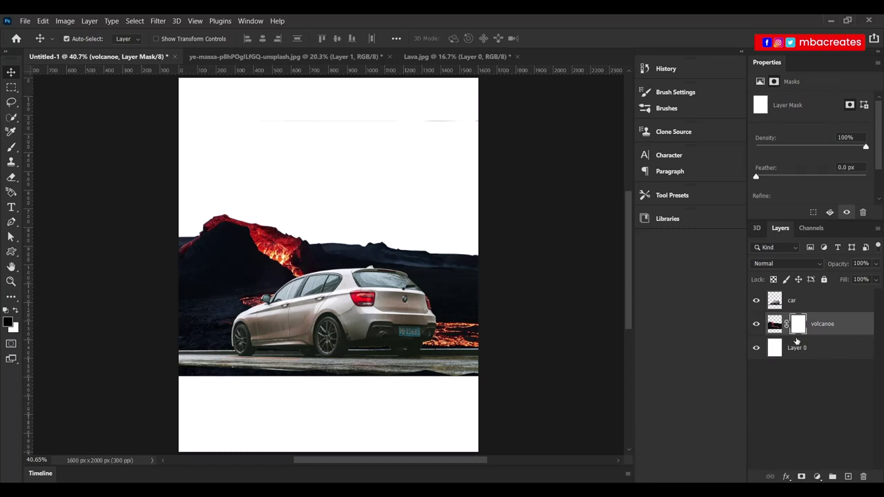
pyautogui.click(11, 148)
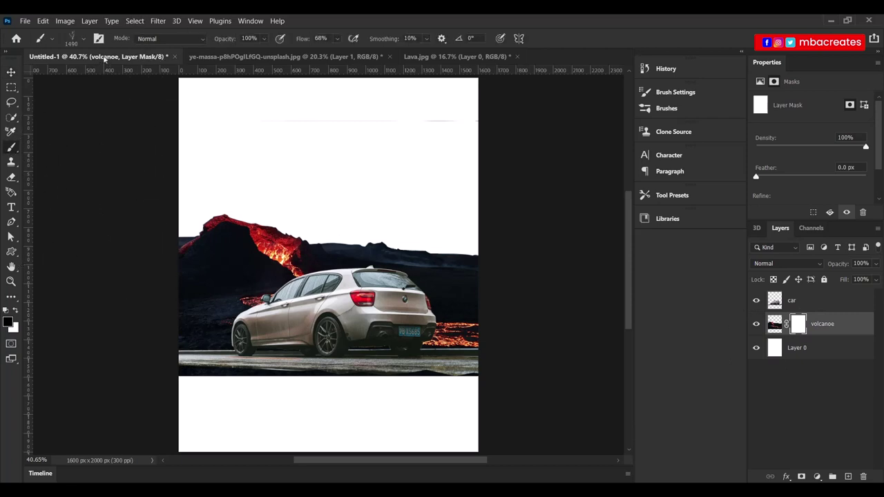
pyautogui.click(83, 38)
pyautogui.click(79, 146)
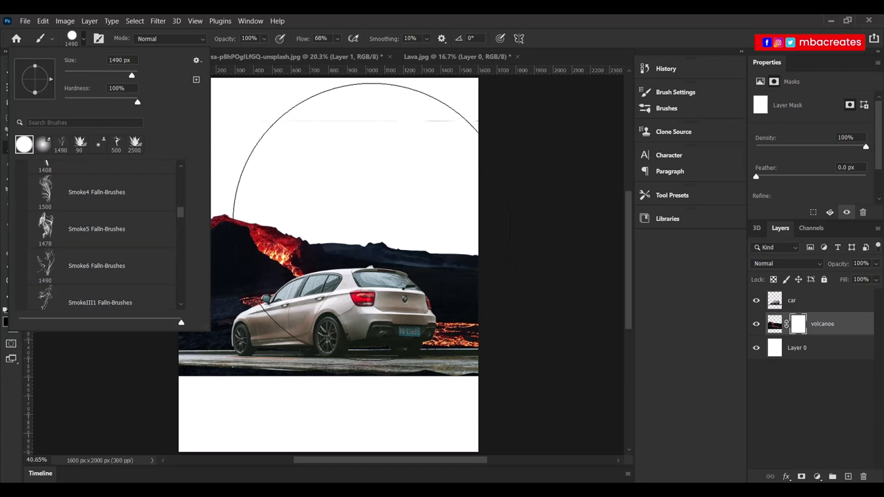
pyautogui.moveTo(131, 76); pyautogui.dragTo(89, 76)
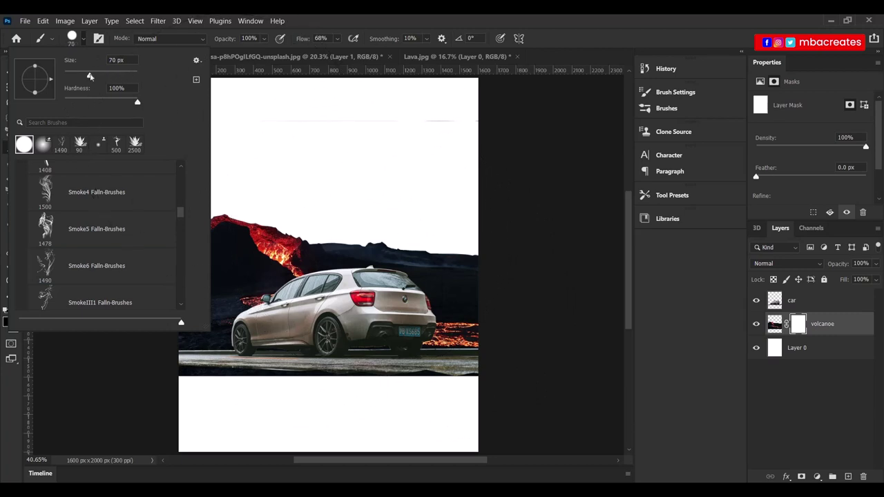
pyautogui.moveTo(98, 82); pyautogui.dragTo(100, 76)
pyautogui.click(189, 395)
pyautogui.moveTo(177, 369); pyautogui.dragTo(498, 377)
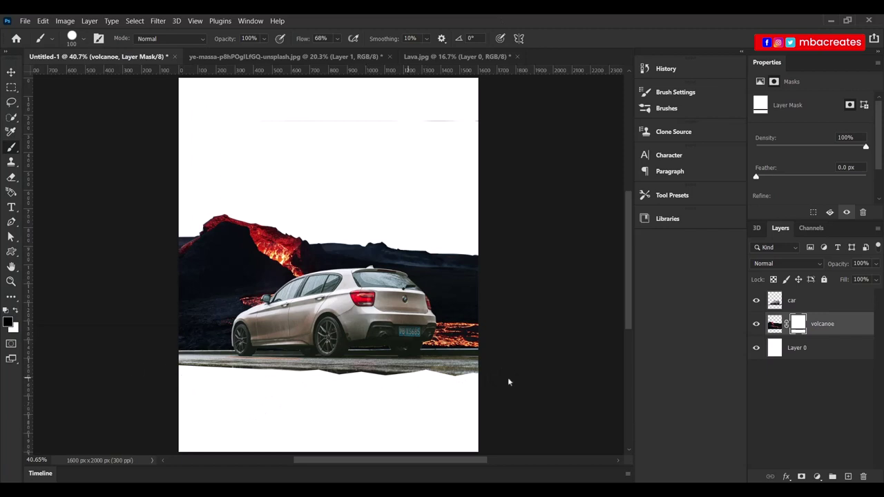
pyautogui.press('v')
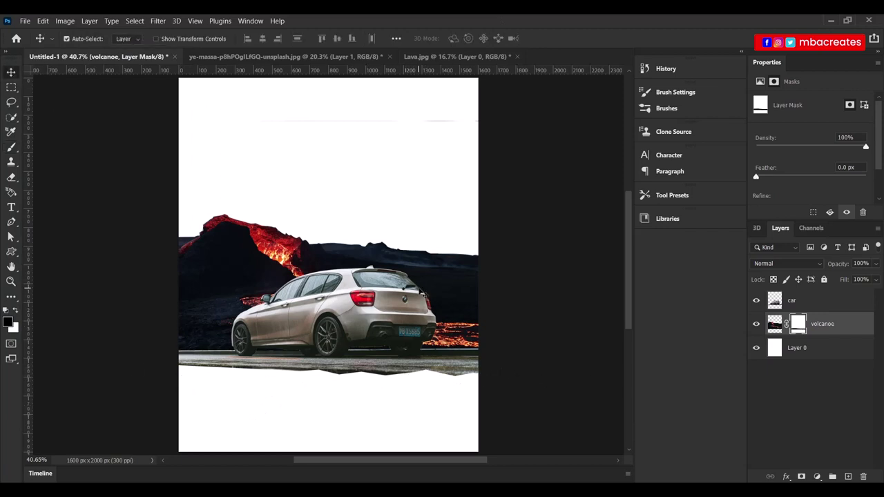
# Close Lava.jpg and bring up the Open dialog for another stock image
pyautogui.hotkey('ctrl', 'shift', 'Tab')
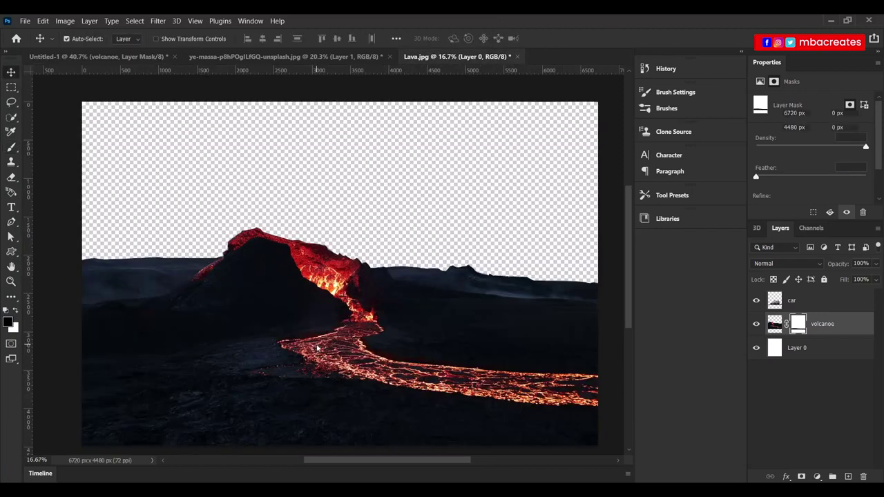
pyautogui.click(520, 56)
pyautogui.click(456, 202)
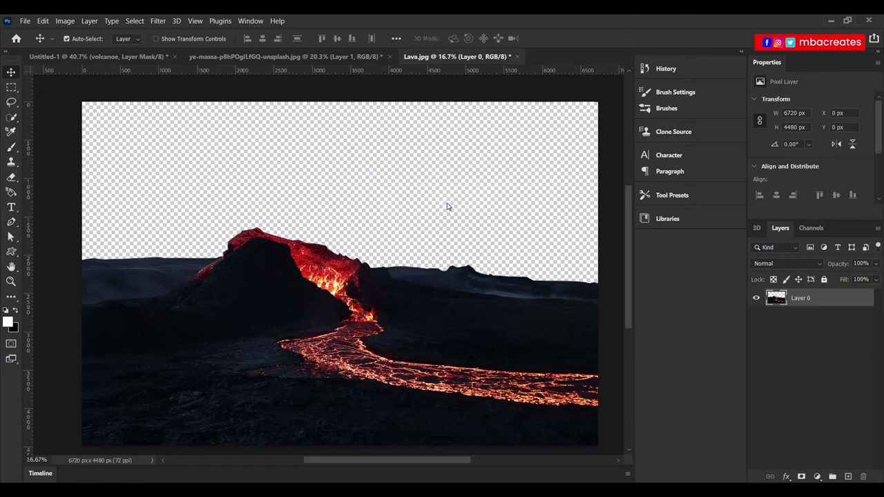
pyautogui.click(24, 21)
pyautogui.click(28, 44)
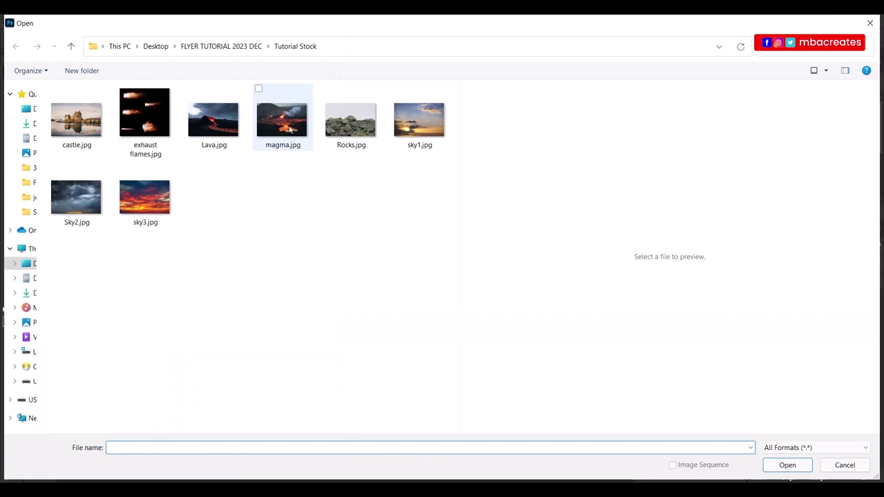
# Open magma.jpg and unlock its background layer
pyautogui.click(291, 129)
pyautogui.click(786, 465)
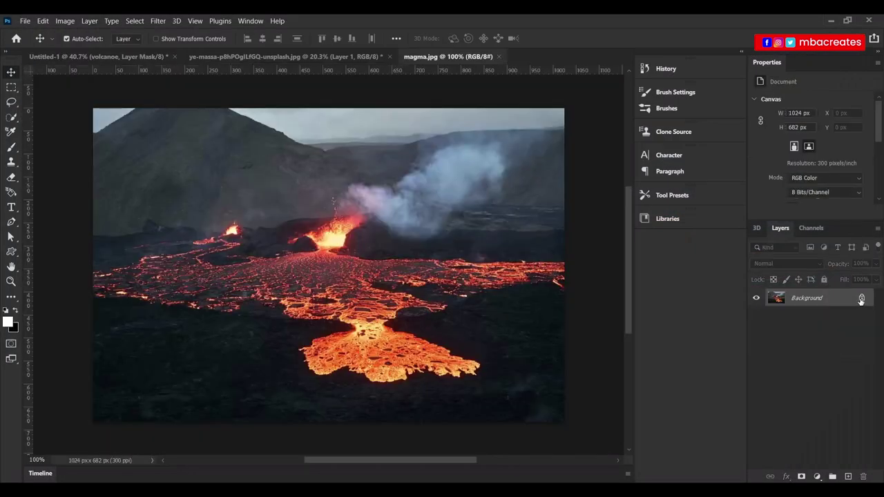
pyautogui.click(862, 299)
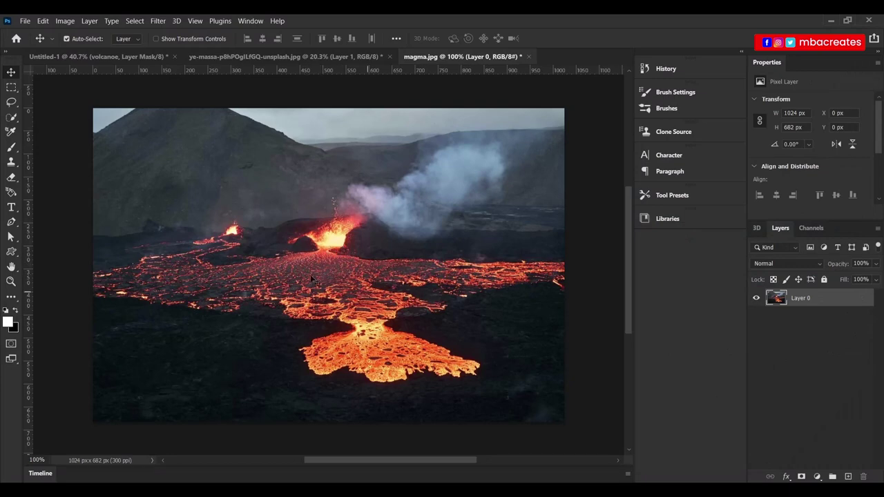
# Bring the magma image into Untitled-1 beneath volcanoe, flush to the left edge
pyautogui.moveTo(367, 322); pyautogui.dragTo(107, 105)
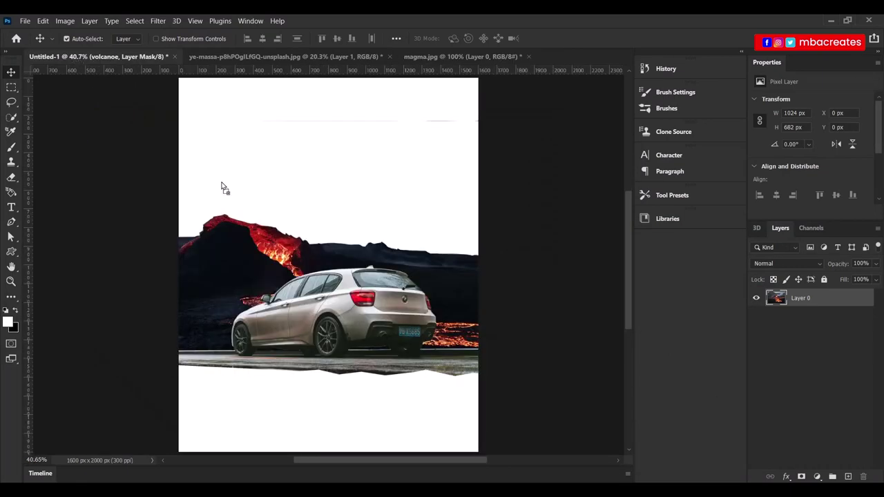
pyautogui.moveTo(352, 379); pyautogui.dragTo(353, 380)
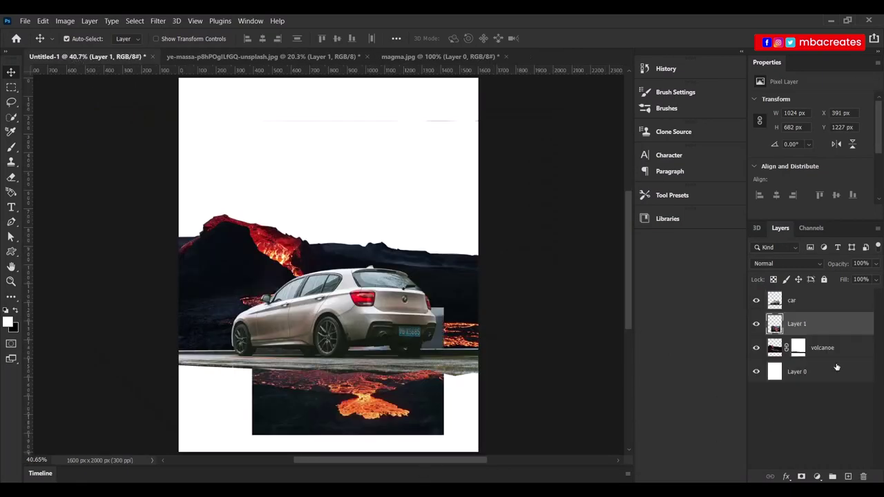
pyautogui.moveTo(836, 330); pyautogui.dragTo(839, 355)
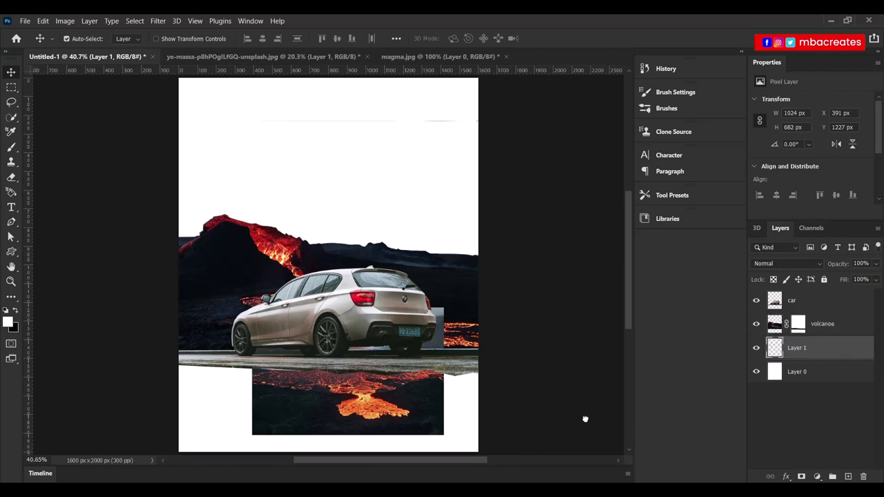
pyautogui.moveTo(384, 404); pyautogui.dragTo(310, 404)
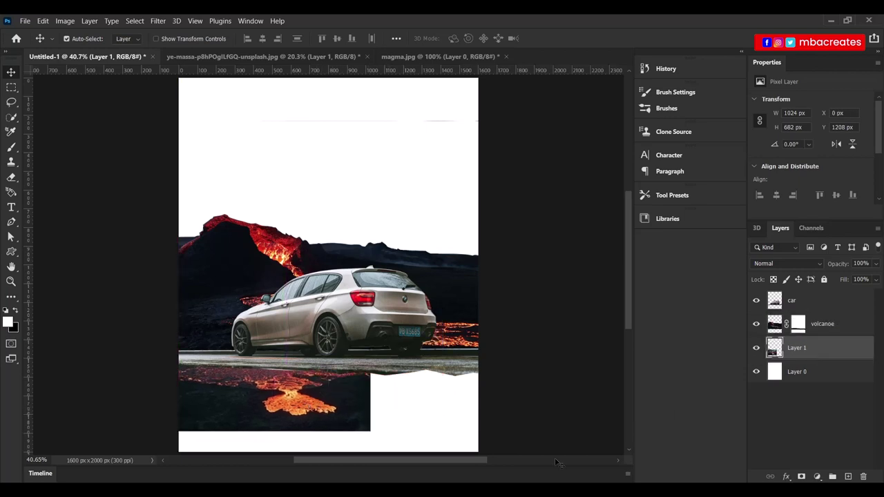
# Enlarge the lava layer and move it up slightly, committing the transform
pyautogui.hotkey('ctrl', 't')
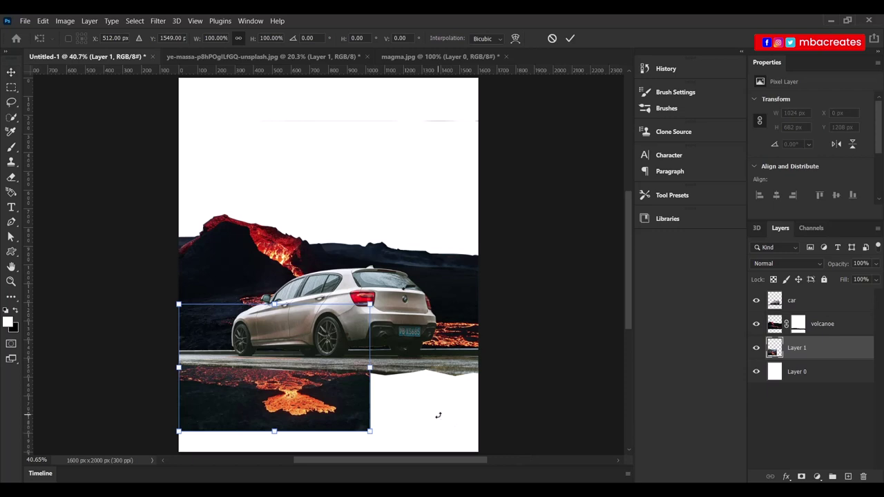
pyautogui.moveTo(369, 433); pyautogui.dragTo(427, 453)
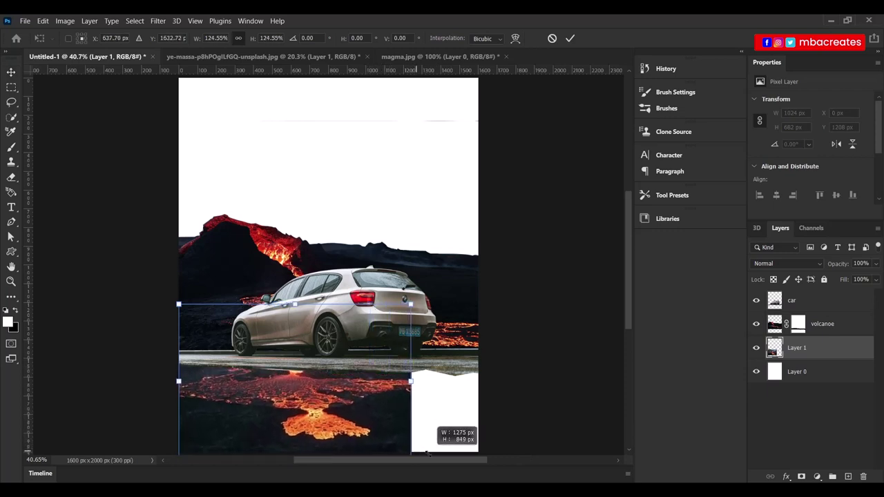
pyautogui.moveTo(349, 397)
pyautogui.mouseDown()
pyautogui.moveTo(355, 361)
pyautogui.moveTo(347, 384)
pyautogui.moveTo(350, 374)
pyautogui.mouseUp()
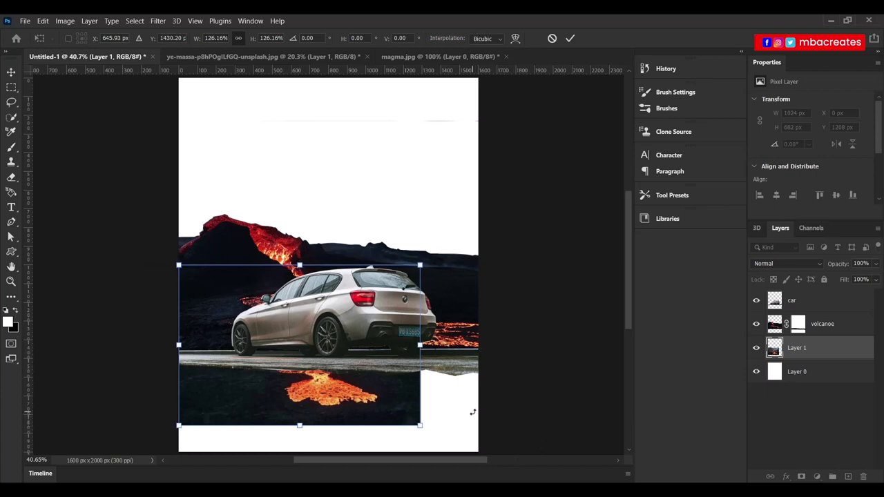
pyautogui.click(570, 38)
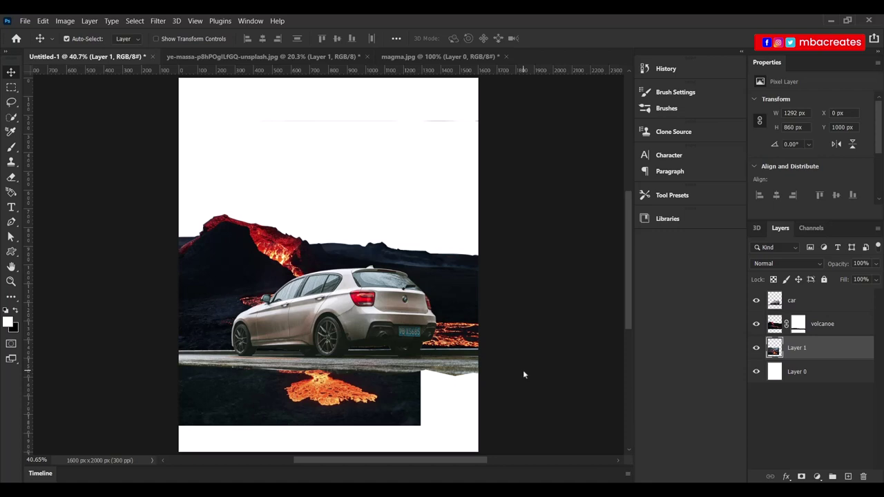
# Scale the lava layer to 124.51% so it spans the full canvas width
pyautogui.moveTo(628, 278)
pyautogui.mouseDown()
pyautogui.moveTo(627, 320)
pyautogui.moveTo(625, 293)
pyautogui.mouseUp()
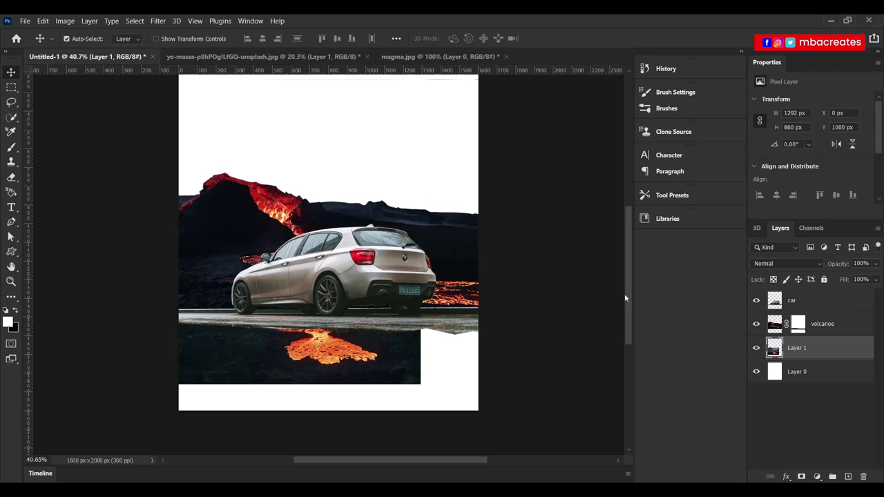
pyautogui.scroll(-1, 331, 266)
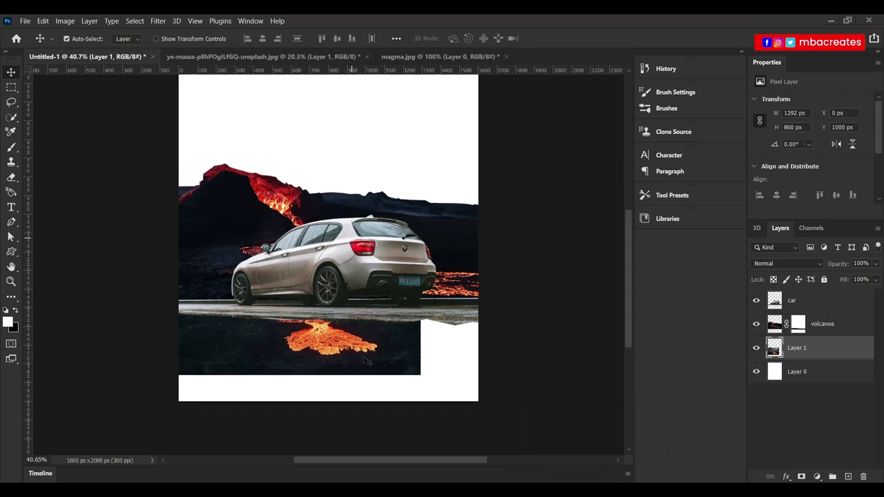
pyautogui.hotkey('ctrl', 't')
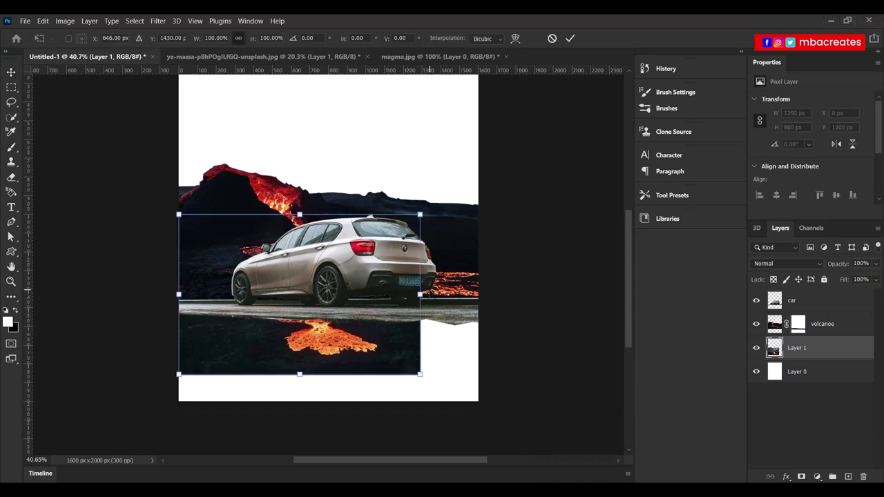
pyautogui.moveTo(420, 373); pyautogui.dragTo(479, 414)
pyautogui.moveTo(396, 366); pyautogui.dragTo(395, 350)
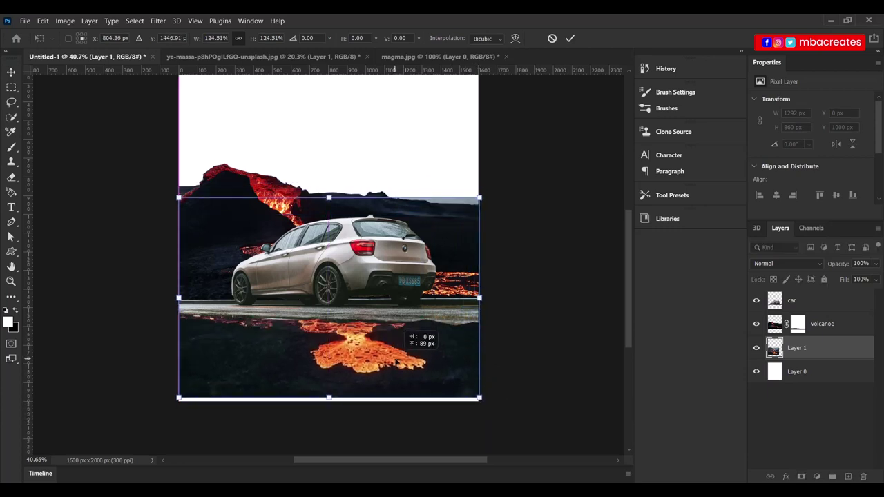
pyautogui.click(570, 38)
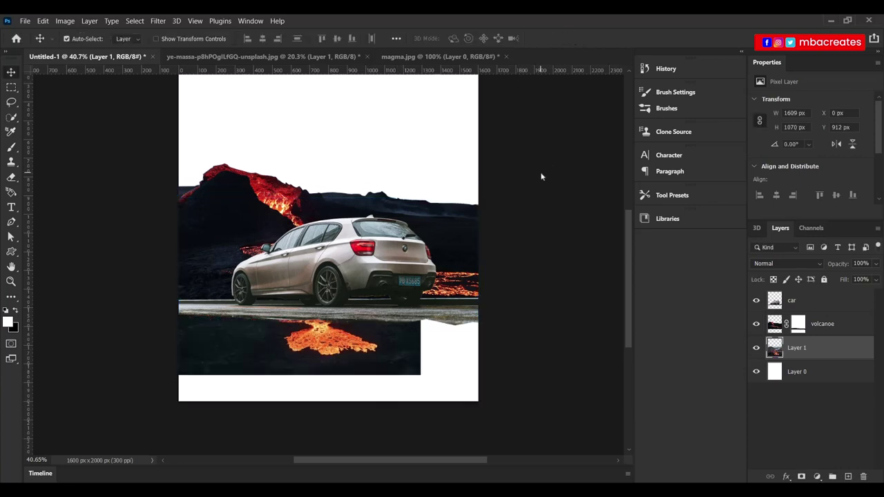
# Add a mask to the lava layer and paint out its top edge along the volcano base
pyautogui.click(802, 477)
pyautogui.click(15, 147)
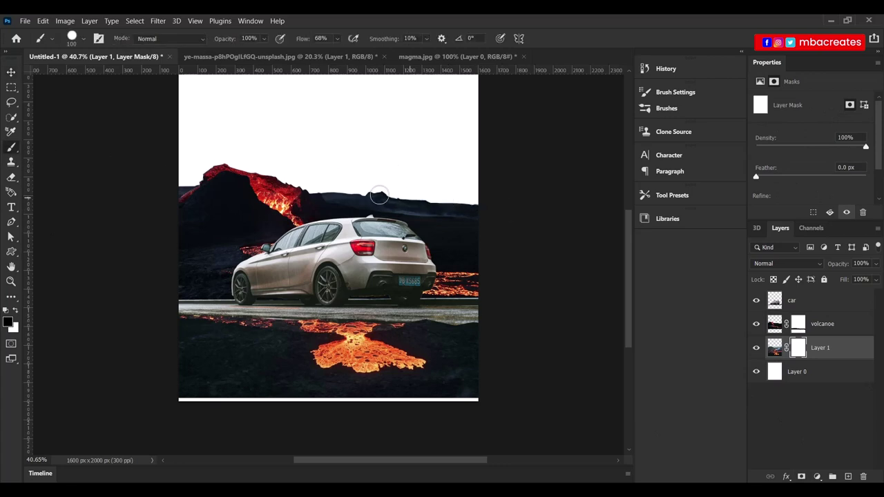
pyautogui.moveTo(196, 194); pyautogui.dragTo(403, 199)
# Nudge the lava layer down two steps and select the volcanoe layer
pyautogui.press('v')
pyautogui.hotkey('shift', 'Down')
pyautogui.hotkey('shift', 'Down')
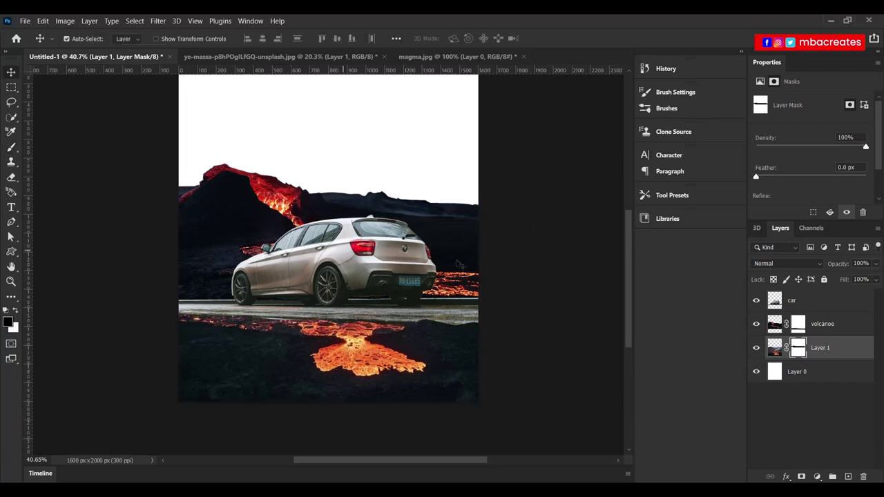
pyautogui.hotkey('shift', 'Down')
pyautogui.hotkey('shift', 'Down')
pyautogui.hotkey('shift', 'Down')
pyautogui.hotkey('shift', 'Down')
pyautogui.hotkey('shift', 'Down')
pyautogui.hotkey('shift', 'Down')
pyautogui.hotkey('shift', 'Down')
pyautogui.hotkey('shift', 'Down')
pyautogui.hotkey('shift', 'Down')
pyautogui.hotkey('shift', 'Down')
pyautogui.hotkey('shift', 'Down')
pyautogui.hotkey('shift', 'Down')
pyautogui.hotkey('shift', 'Down')
pyautogui.hotkey('shift', 'Down')
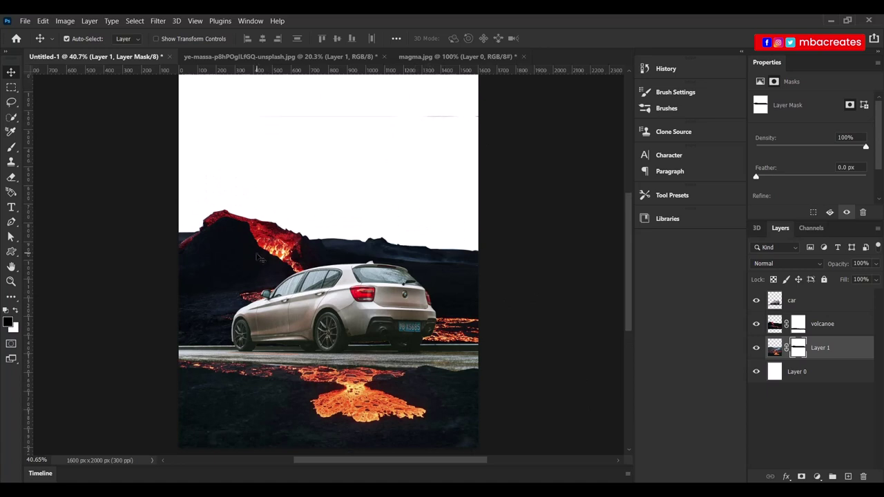
pyautogui.click(774, 329)
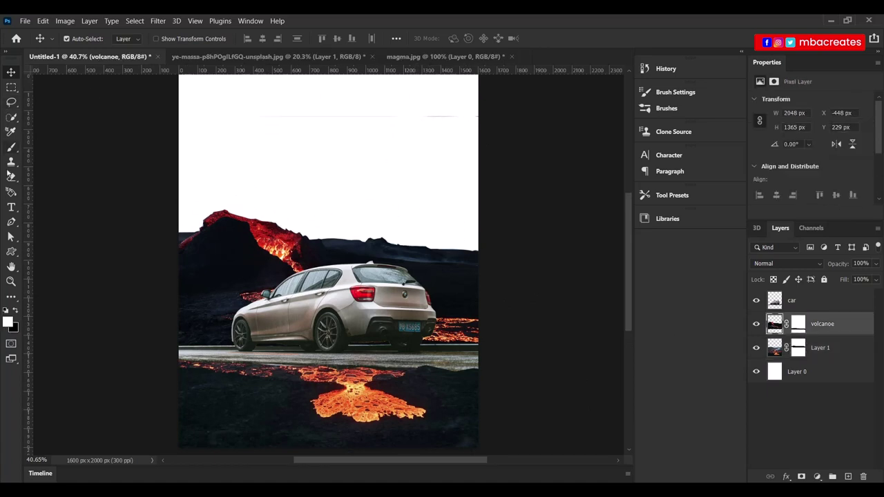
pyautogui.press('b')
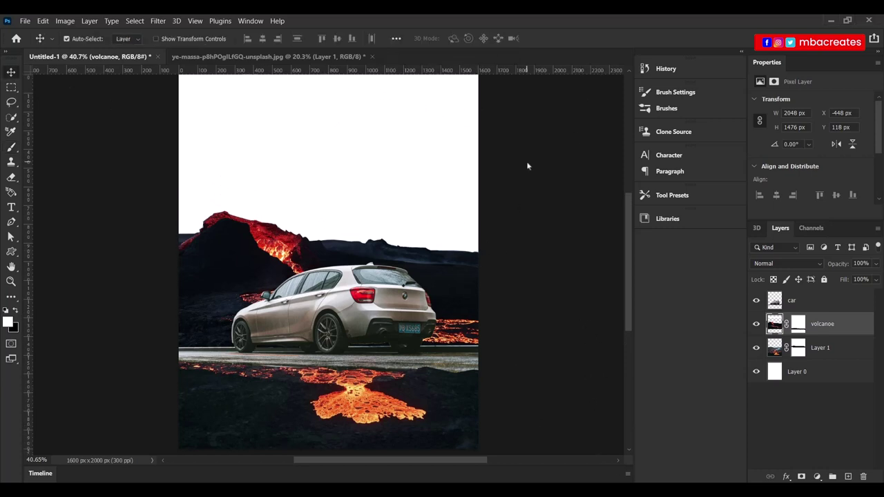
# Place sky3.jpg embedded, scaled to 1685 × 1123 px across the upper canvas
pyautogui.click(27, 23)
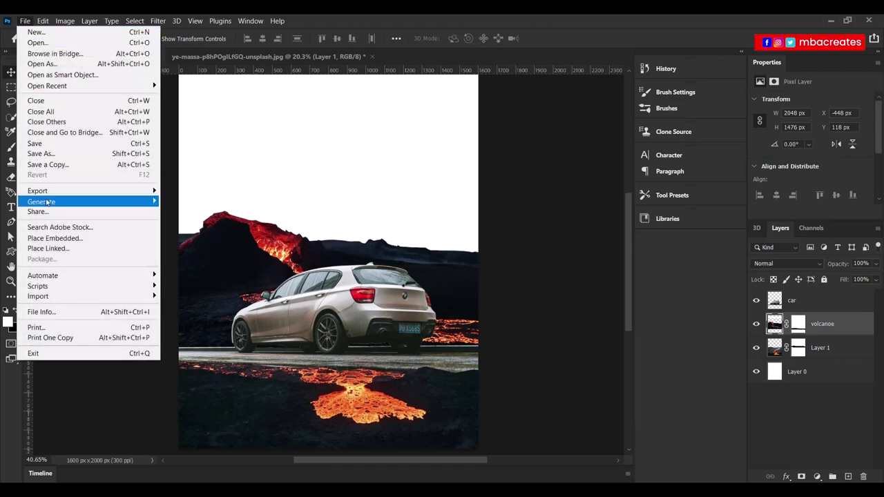
pyautogui.click(68, 241)
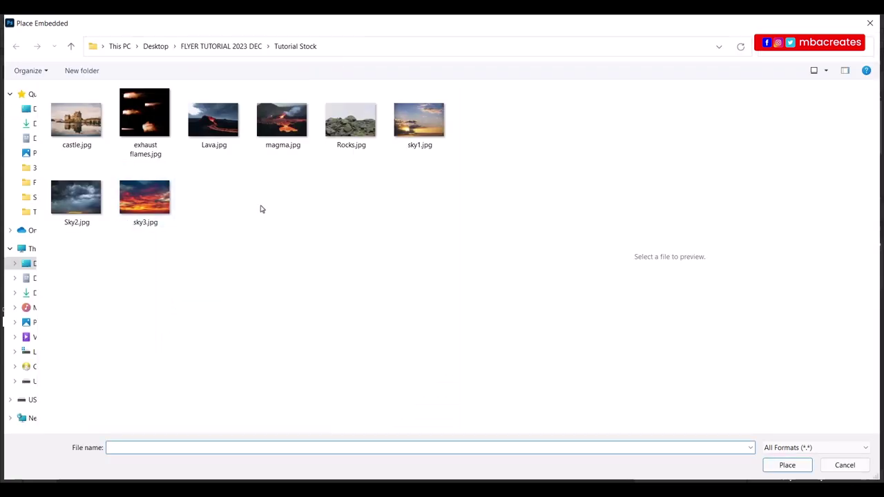
pyautogui.click(145, 199)
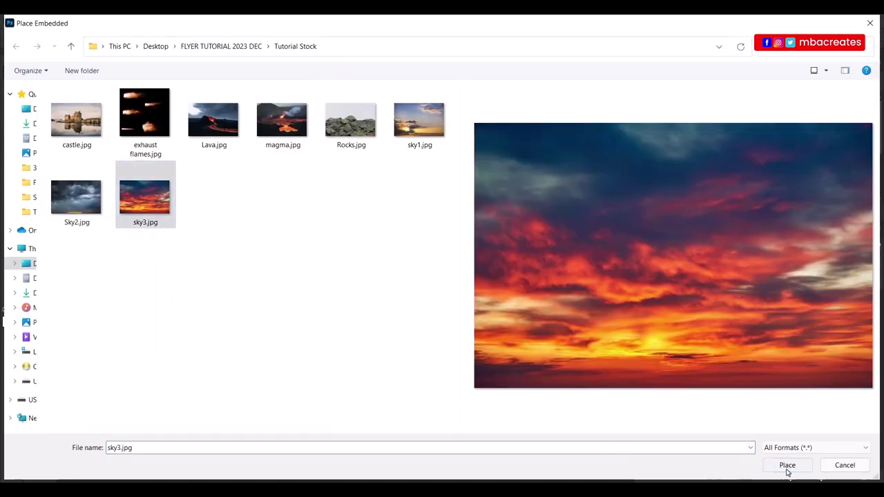
pyautogui.click(787, 467)
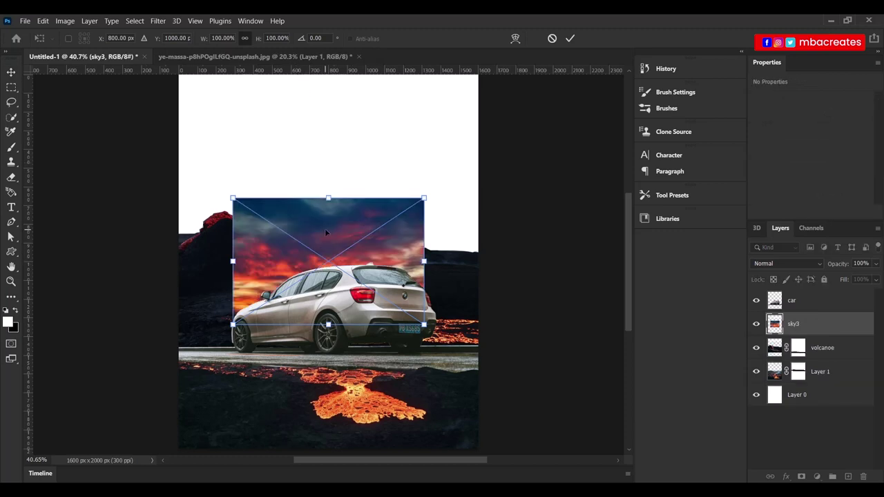
pyautogui.moveTo(326, 232); pyautogui.dragTo(273, 116)
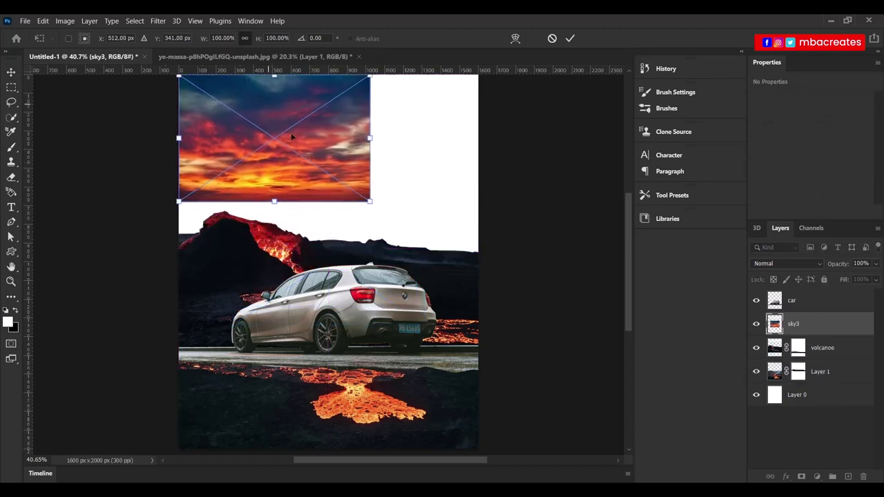
pyautogui.moveTo(371, 203); pyautogui.dragTo(495, 286)
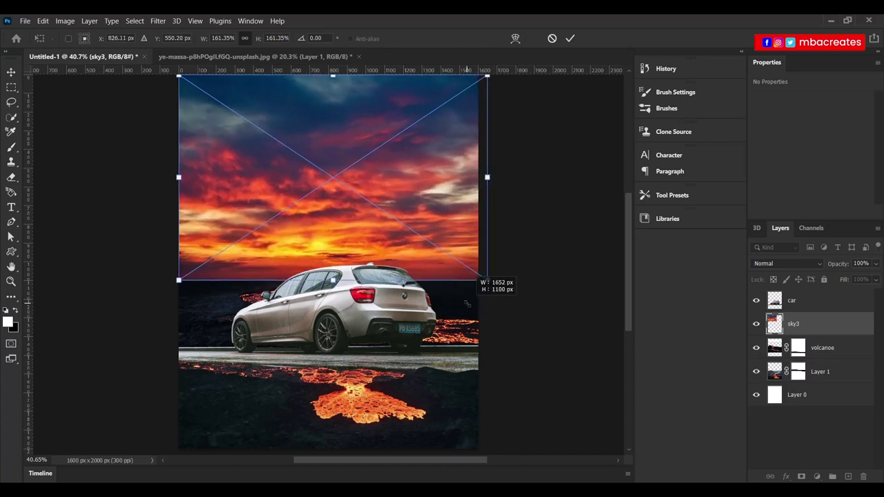
pyautogui.moveTo(496, 286); pyautogui.dragTo(494, 283)
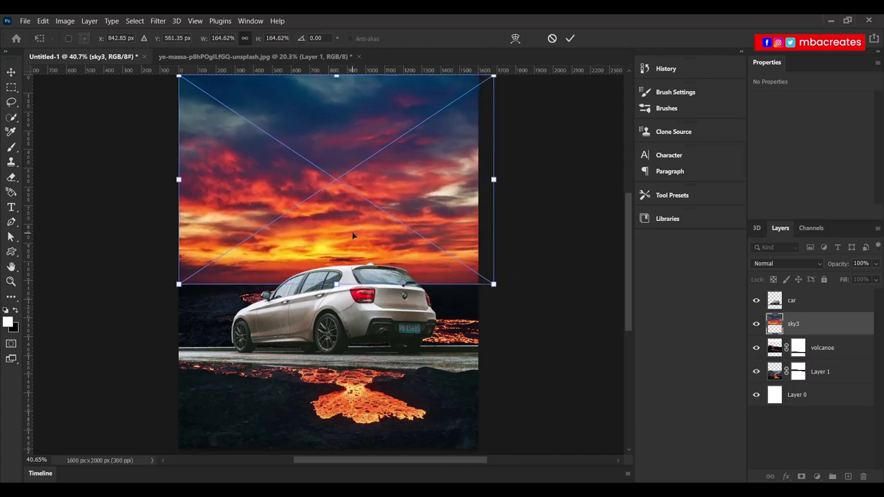
pyautogui.moveTo(354, 235); pyautogui.dragTo(348, 235)
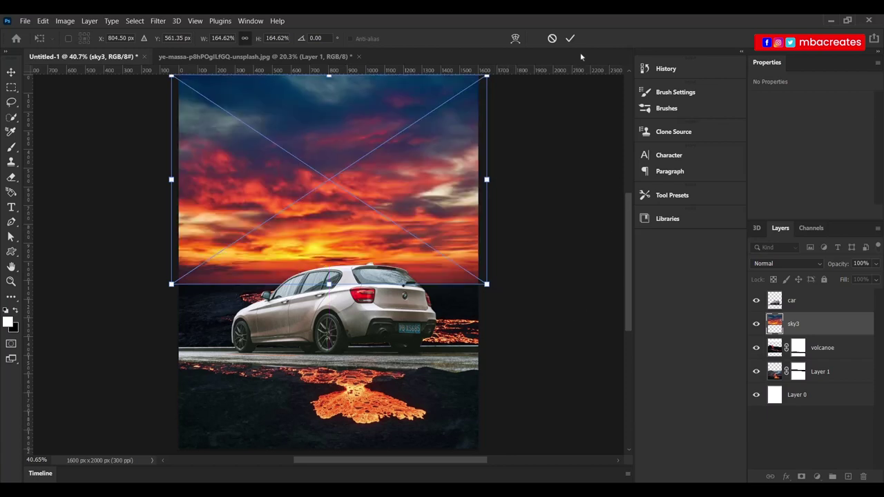
pyautogui.click(571, 39)
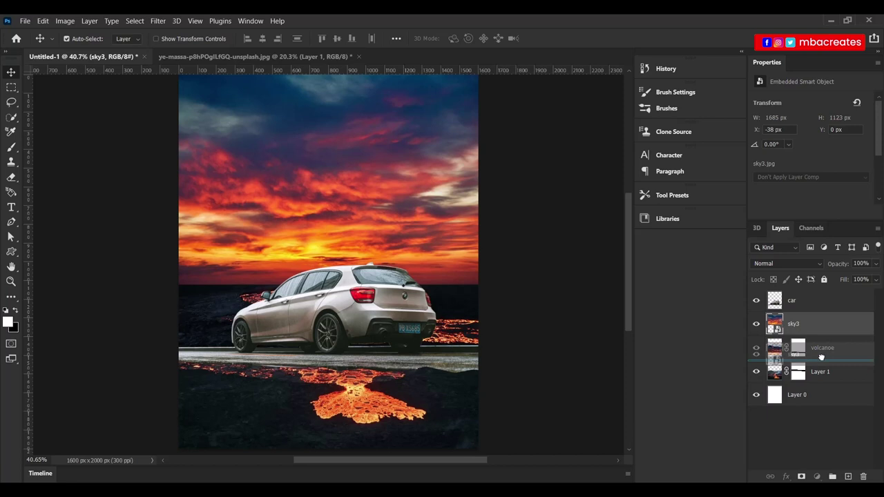
# Move sky3 beneath the volcanoe layer and erase the stray white band on the volcano layer
pyautogui.moveTo(822, 329); pyautogui.dragTo(738, 371)
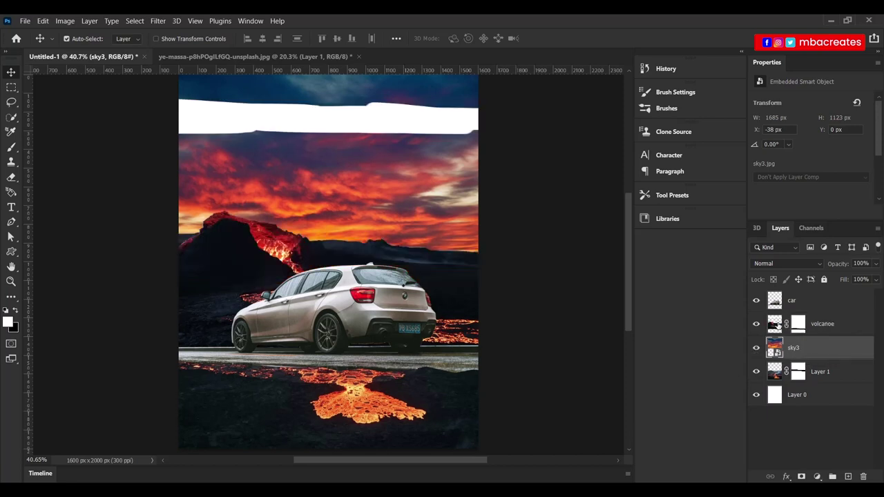
pyautogui.click(778, 327)
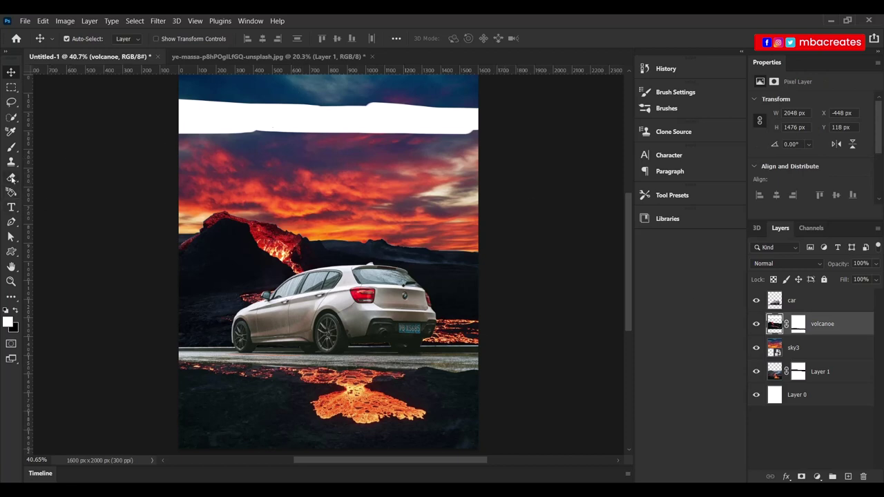
pyautogui.click(11, 176)
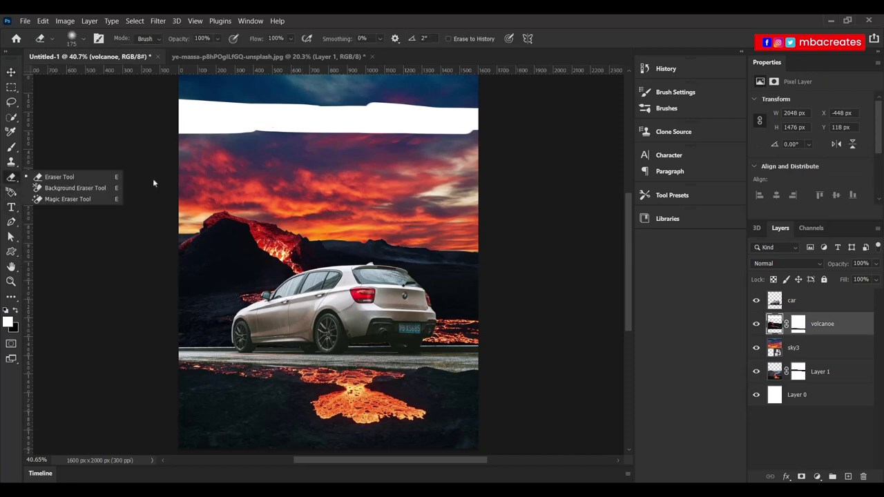
pyautogui.click(192, 130)
pyautogui.moveTo(182, 123); pyautogui.dragTo(266, 123)
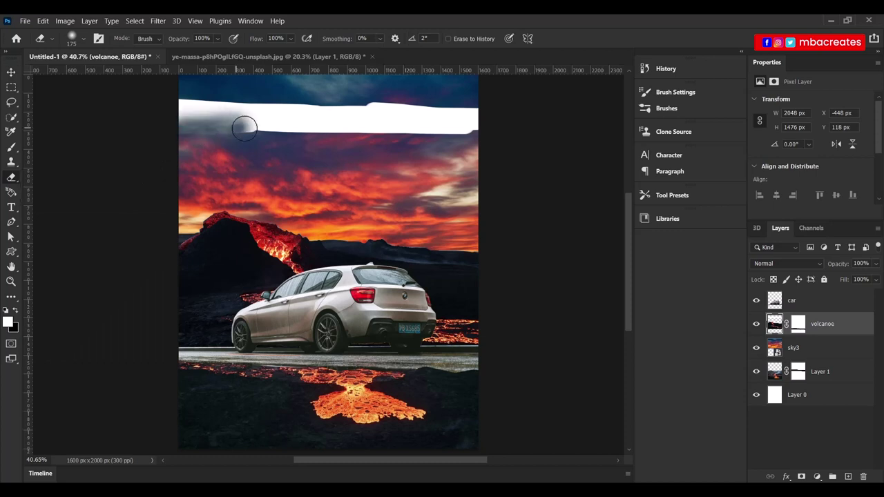
pyautogui.click(82, 40)
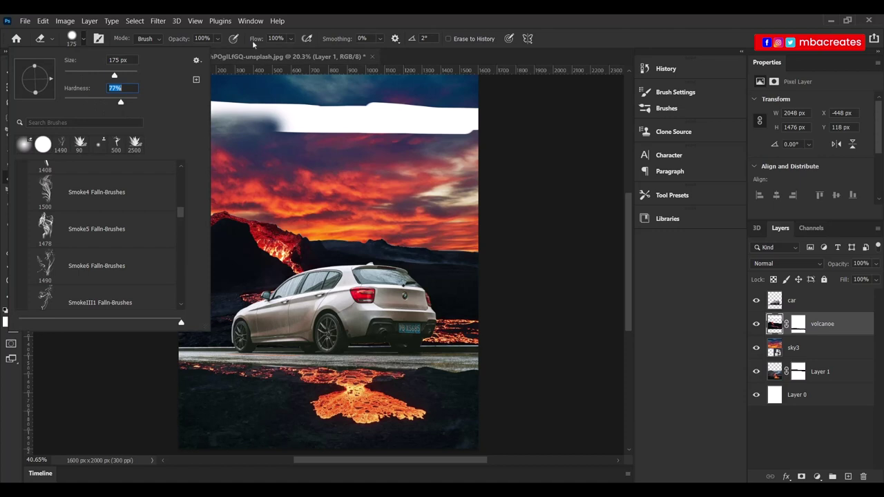
pyautogui.press('Return')
pyautogui.moveTo(225, 127)
pyautogui.mouseDown()
pyautogui.moveTo(474, 132)
pyautogui.moveTo(476, 117)
pyautogui.moveTo(286, 107)
pyautogui.moveTo(173, 113)
pyautogui.mouseUp()
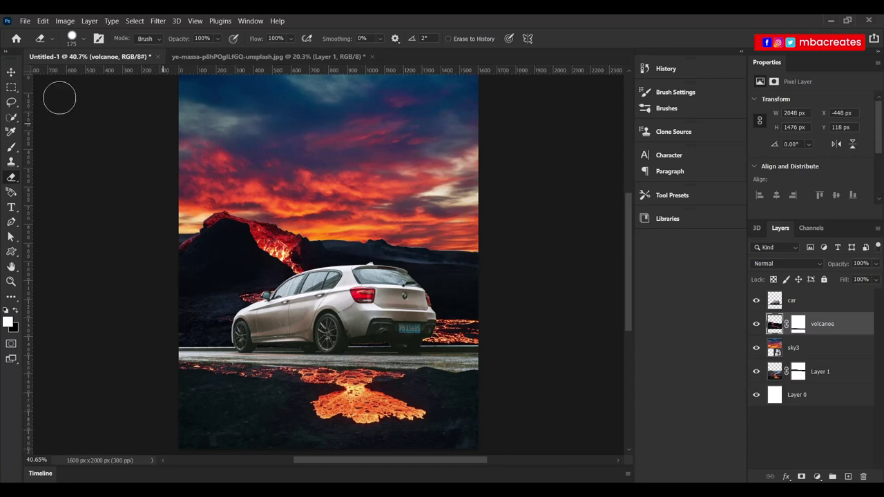
# Lower the sky3 layer so its sunset glow sits just behind the ridge
pyautogui.click(10, 74)
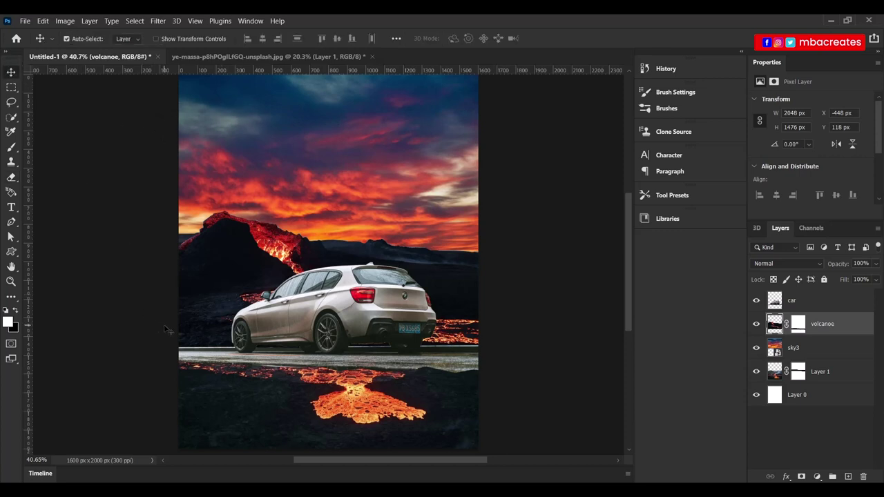
pyautogui.moveTo(371, 167); pyautogui.dragTo(370, 140)
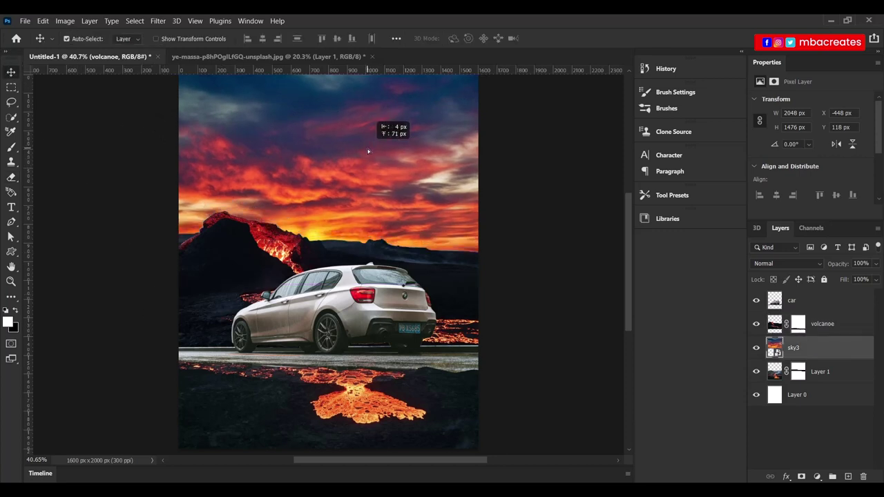
pyautogui.moveTo(370, 140); pyautogui.dragTo(370, 140)
pyautogui.click(805, 299)
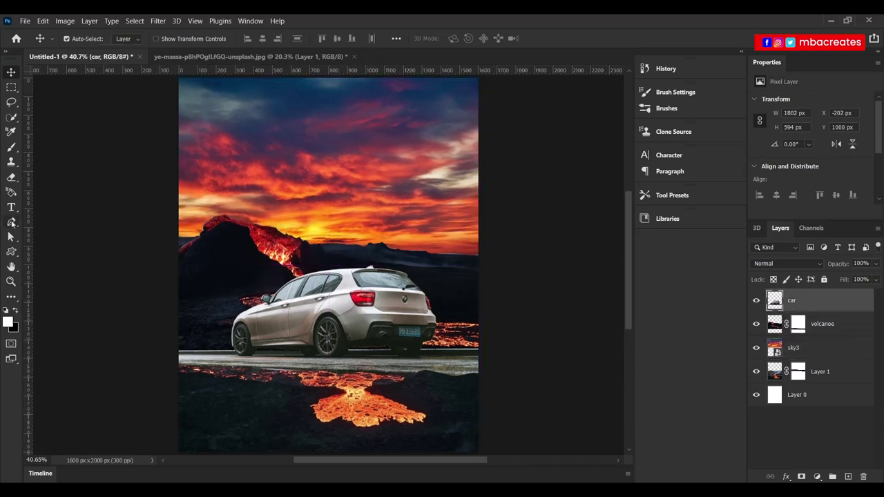
# With the Pen tool, trace the car's rear body line around the tail light and up the rear pillar
pyautogui.click(11, 222)
pyautogui.scroll(1, 349, 308)
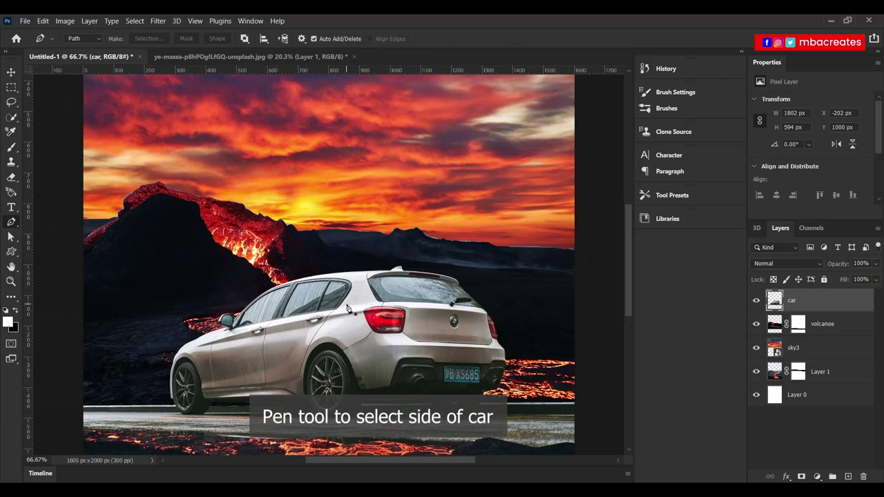
pyautogui.scroll(2, 347, 305)
pyautogui.scroll(1, 347, 305)
pyautogui.scroll(1, 377, 288)
pyautogui.scroll(-1, 377, 289)
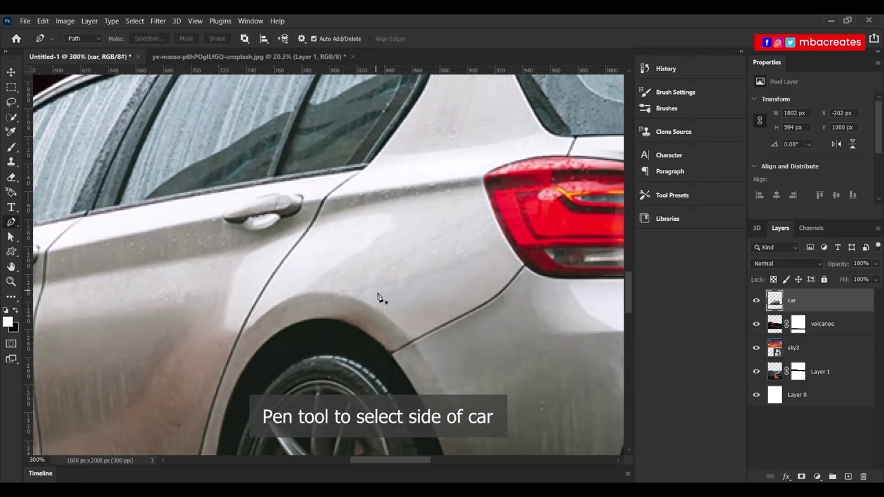
pyautogui.scroll(-3, 376, 302)
pyautogui.hscroll(5, 360, 459)
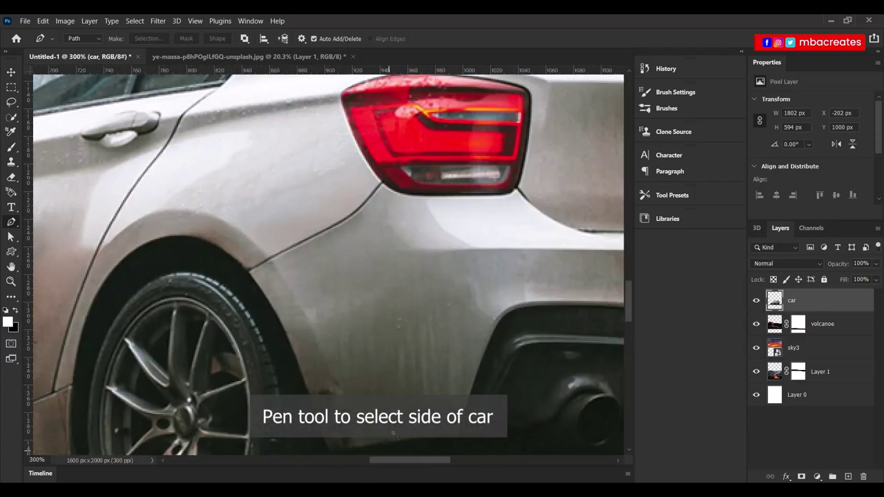
pyautogui.scroll(3, 311, 387)
pyautogui.click(279, 336)
pyautogui.click(321, 316)
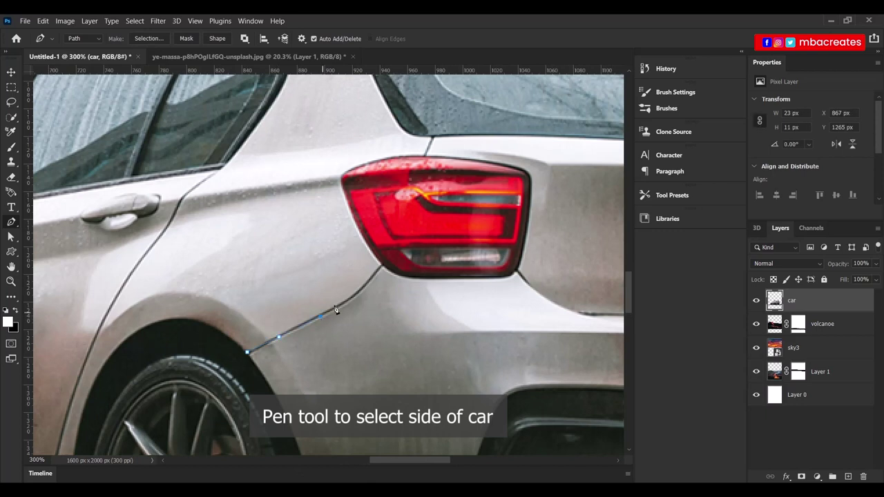
pyautogui.click(381, 264)
pyautogui.moveTo(340, 178); pyautogui.dragTo(332, 133)
pyautogui.keyDown('alt'); pyautogui.click(340, 179); pyautogui.keyUp('alt')
pyautogui.moveTo(420, 153); pyautogui.dragTo(480, 154)
pyautogui.keyDown('alt'); pyautogui.click(422, 155); pyautogui.keyUp('alt')
pyautogui.click(431, 136)
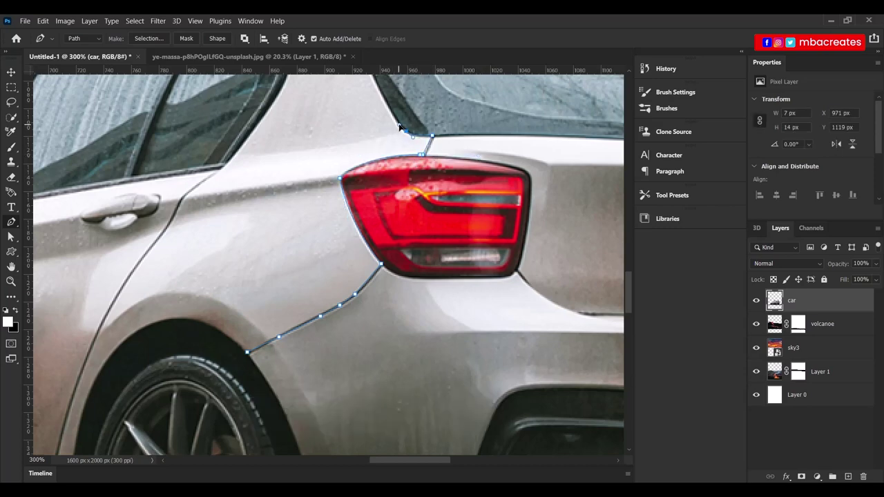
# Continue the path along the rear window edge, roof spoiler and roofline
pyautogui.scroll(5, 400, 126)
pyautogui.moveTo(360, 183); pyautogui.dragTo(347, 146)
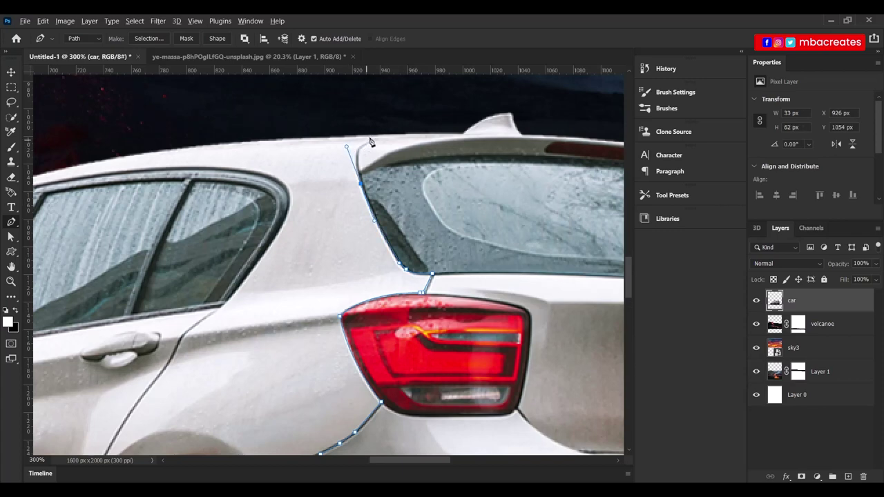
pyautogui.moveTo(364, 144); pyautogui.dragTo(402, 134)
pyautogui.moveTo(412, 459); pyautogui.dragTo(378, 458)
pyautogui.moveTo(252, 163); pyautogui.dragTo(154, 188)
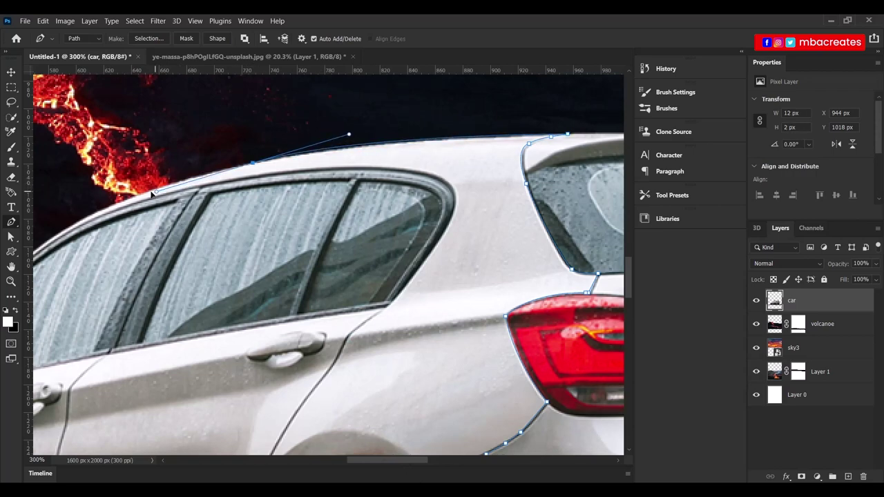
pyautogui.moveTo(398, 460); pyautogui.dragTo(365, 460)
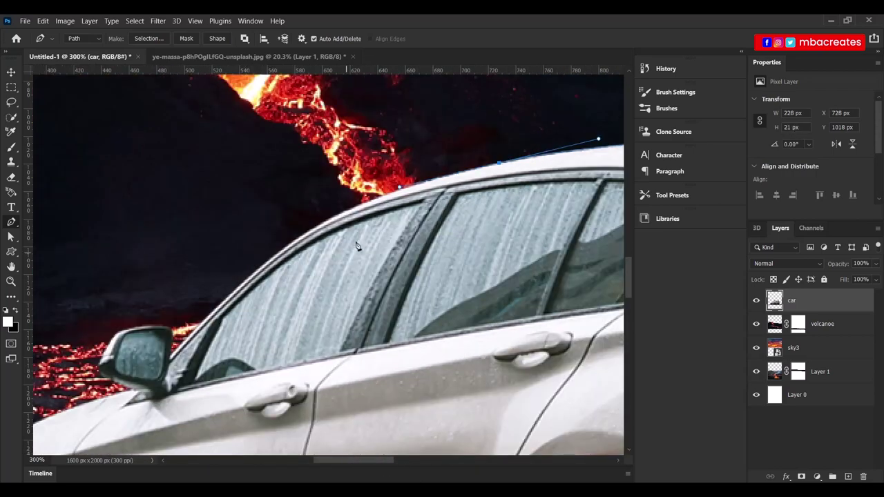
pyautogui.scroll(2, 330, 221)
pyautogui.moveTo(320, 191); pyautogui.dragTo(265, 217)
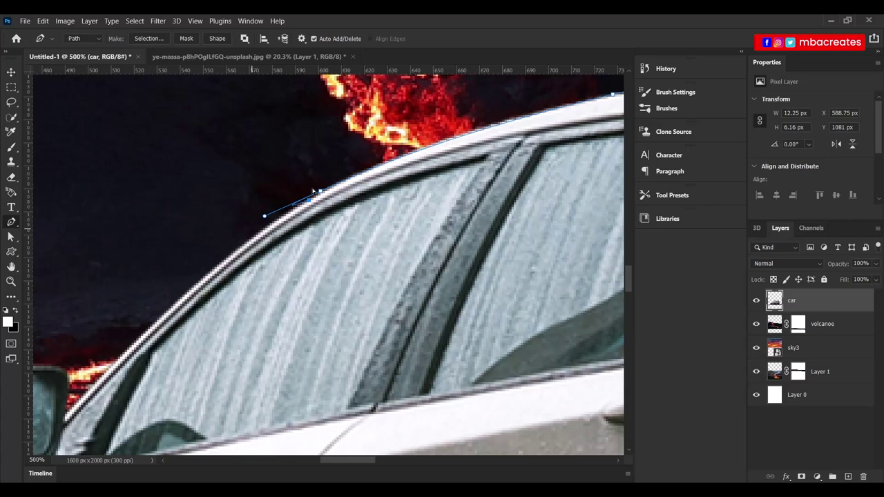
pyautogui.keyDown('alt'); pyautogui.click(320, 191); pyautogui.keyUp('alt')
pyautogui.click(258, 234)
# Extend the path down to the mirror base and along the front hood edge, redoing one misplaced anchor
pyautogui.moveTo(351, 461); pyautogui.dragTo(341, 461)
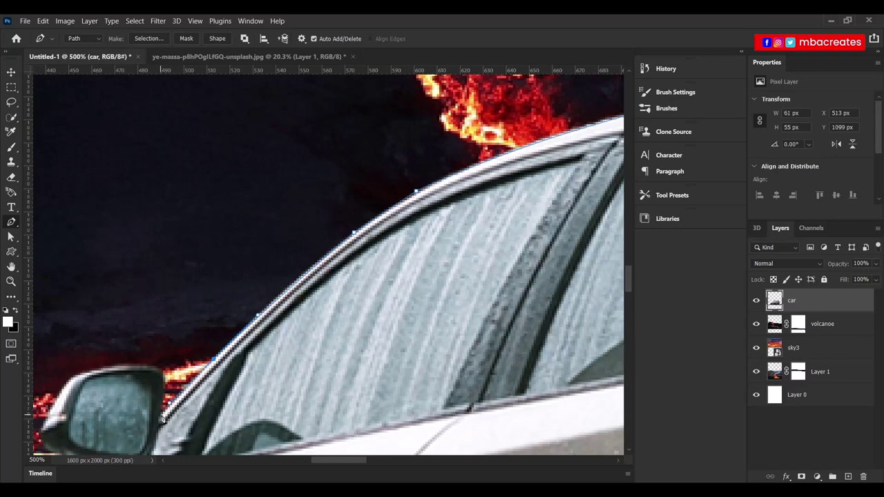
pyautogui.moveTo(336, 461); pyautogui.dragTo(333, 462)
pyautogui.scroll(-2, 365, 325)
pyautogui.scroll(-3, 365, 326)
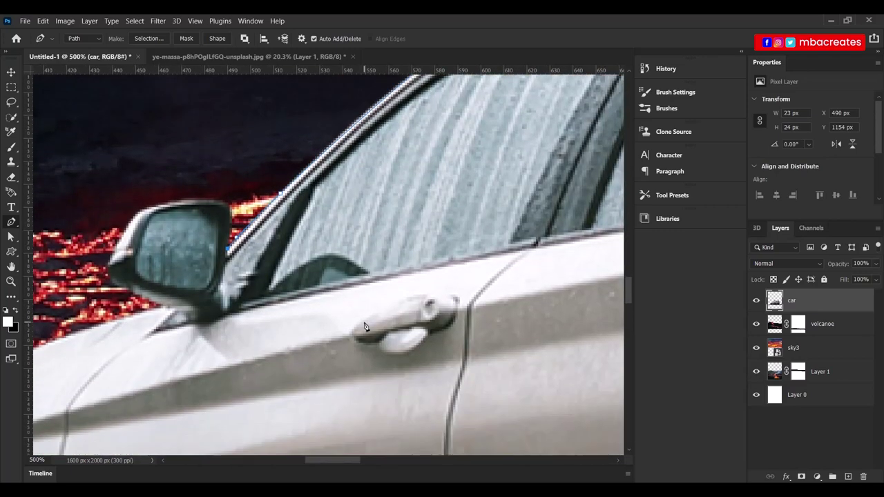
pyautogui.moveTo(228, 311); pyautogui.dragTo(221, 315)
pyautogui.click(158, 329)
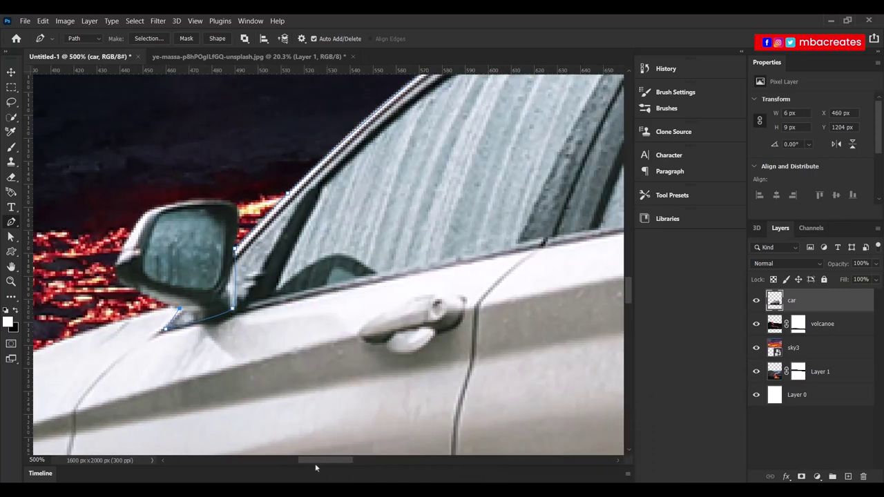
pyautogui.moveTo(326, 459); pyautogui.dragTo(304, 460)
pyautogui.scroll(-3, 227, 264)
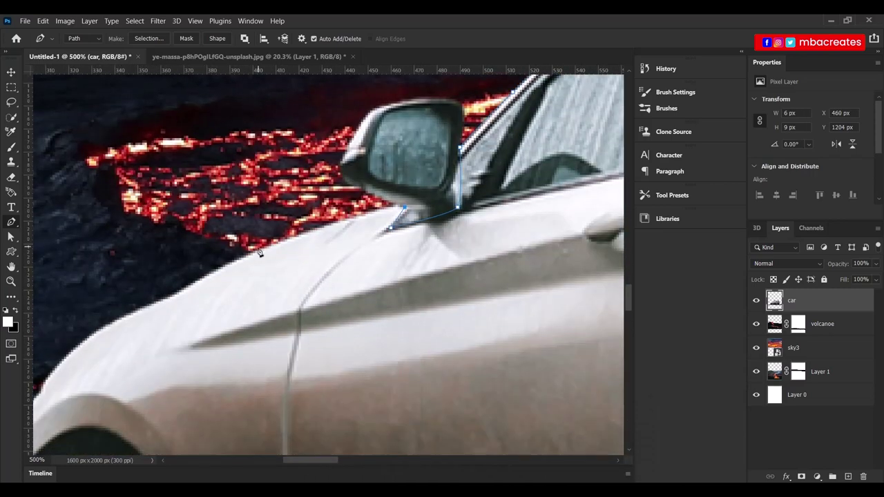
pyautogui.click(232, 263)
pyautogui.click(151, 300)
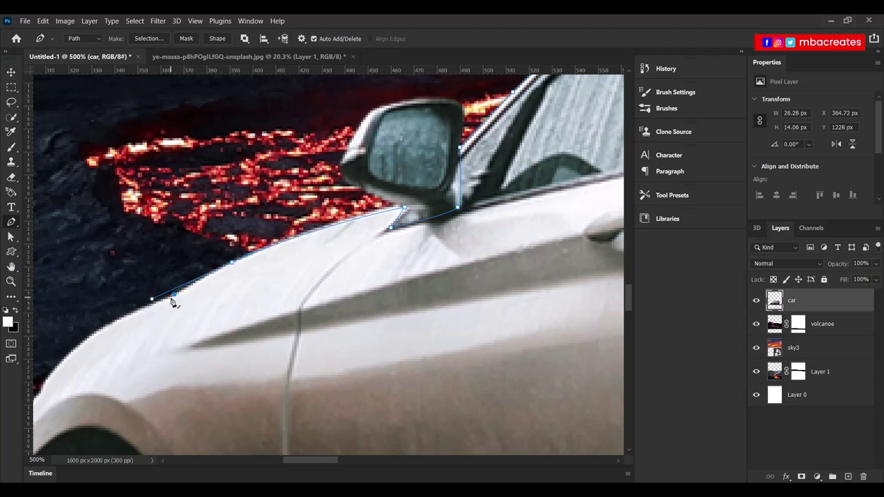
pyautogui.hotkey('ctrl', 'z')
pyautogui.click(175, 295)
pyautogui.click(128, 315)
pyautogui.click(89, 337)
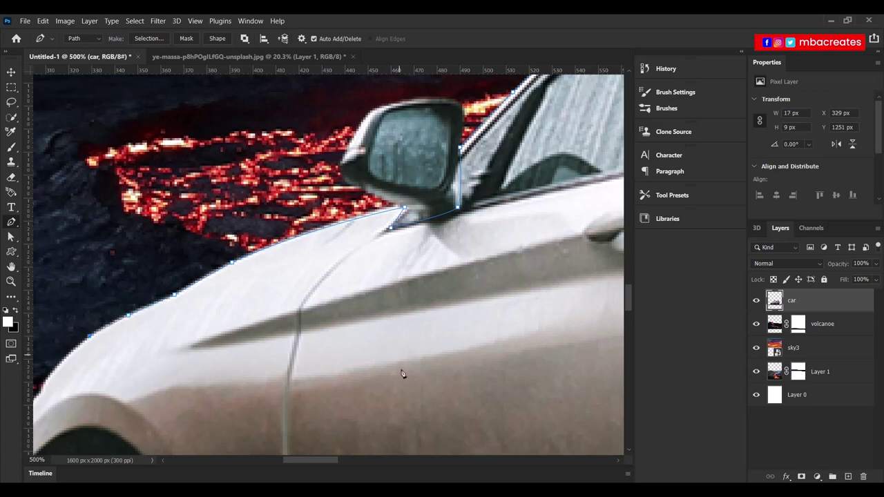
# Trace the path down the front fender's outer edge to its bottom
pyautogui.moveTo(292, 465)
pyautogui.mouseDown()
pyautogui.moveTo(271, 463)
pyautogui.moveTo(315, 273)
pyautogui.mouseUp()
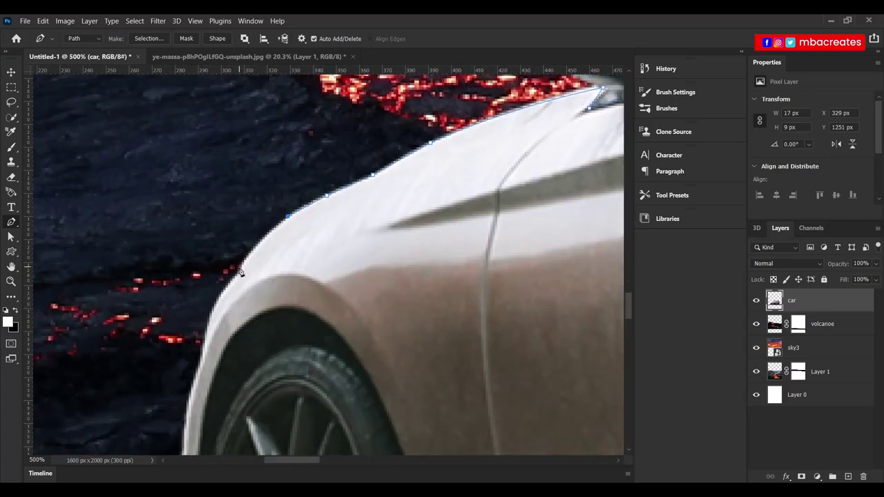
pyautogui.moveTo(238, 269); pyautogui.dragTo(240, 260)
pyautogui.click(206, 331)
pyautogui.click(198, 365)
pyautogui.scroll(-2, 335, 260)
pyautogui.scroll(-3, 334, 259)
pyautogui.click(181, 278)
pyautogui.click(181, 342)
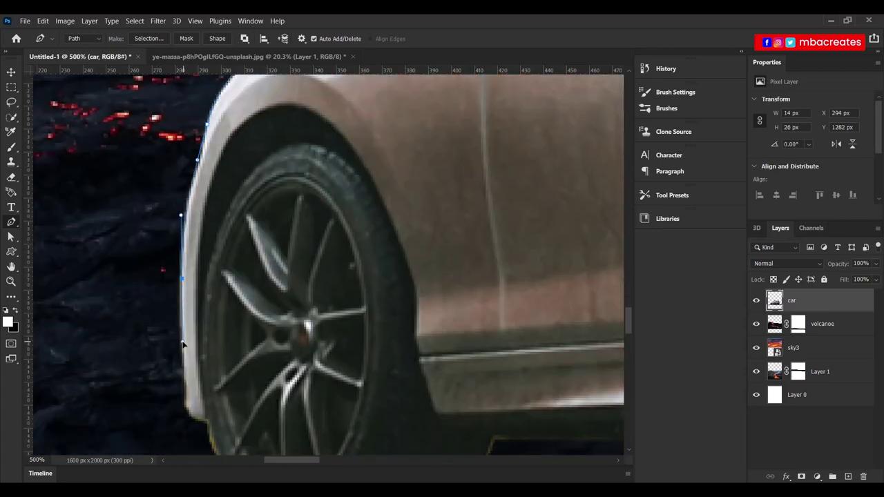
pyautogui.click(186, 389)
pyautogui.click(185, 410)
pyautogui.click(202, 418)
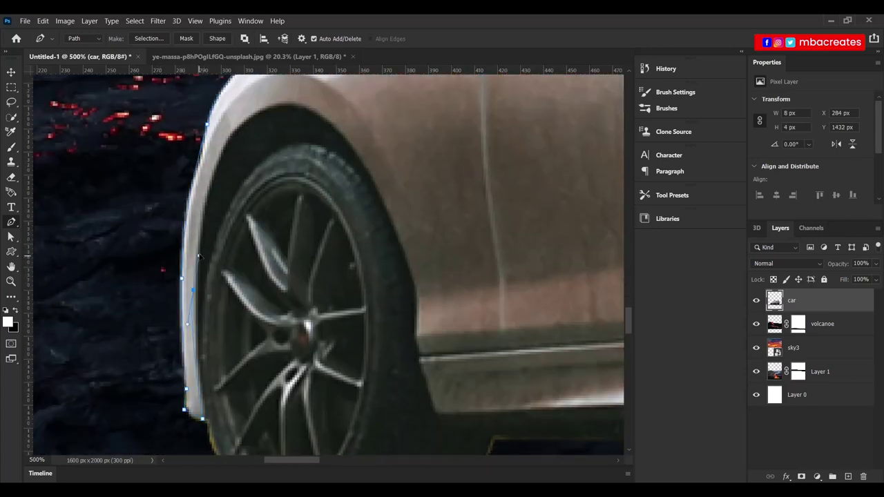
# Curve the path around the front wheel arch and down beside the tire to the sill
pyautogui.click(237, 124)
pyautogui.click(268, 102)
pyautogui.moveTo(358, 153); pyautogui.dragTo(394, 212)
pyautogui.click(414, 281)
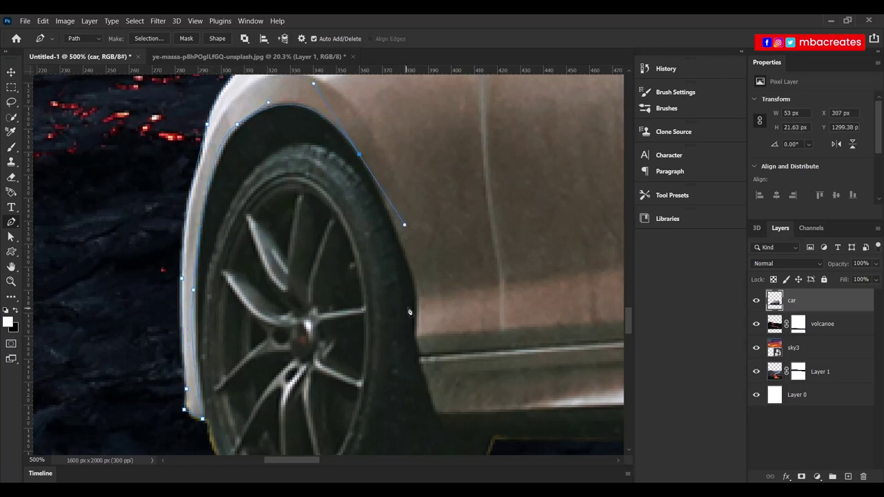
pyautogui.click(416, 335)
pyautogui.click(413, 357)
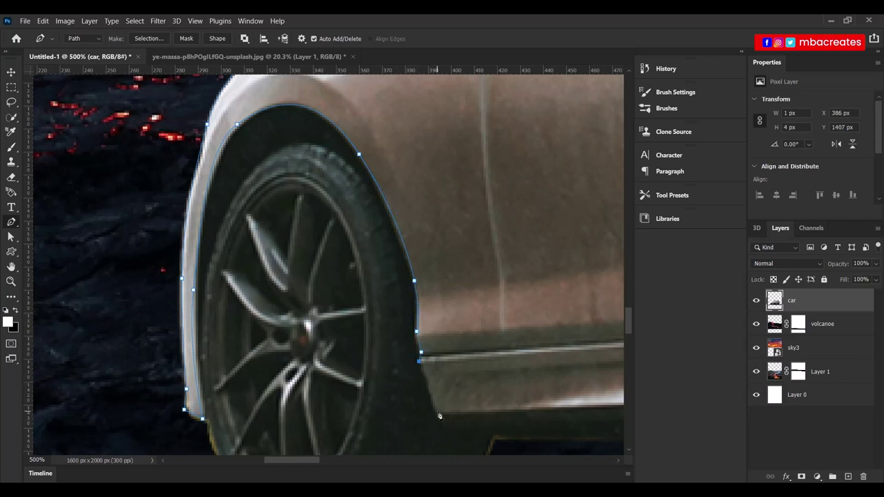
# Run the path along the sill and over the rear wheel arch, tightening the arch curve, then fit the image
pyautogui.moveTo(297, 460)
pyautogui.mouseDown()
pyautogui.moveTo(351, 467)
pyautogui.moveTo(325, 468)
pyautogui.mouseUp()
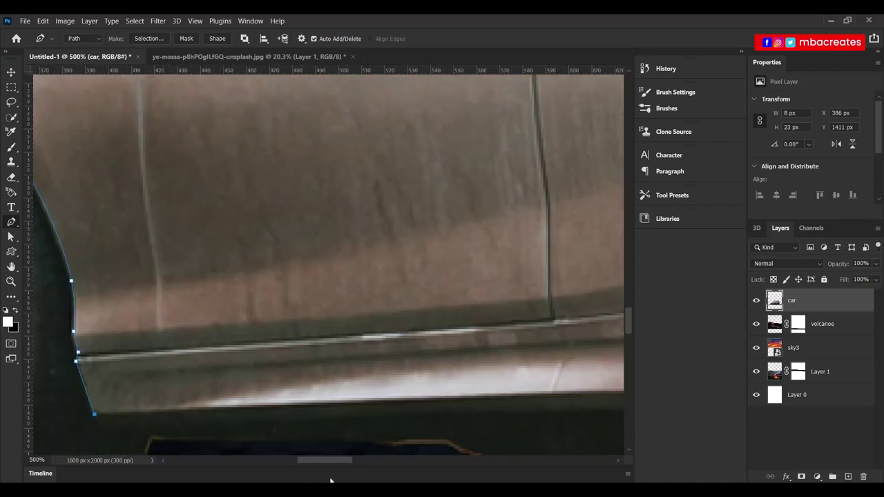
pyautogui.scroll(-2, 397, 373)
pyautogui.scroll(-2, 396, 373)
pyautogui.click(528, 323)
pyautogui.click(529, 283)
pyautogui.click(529, 263)
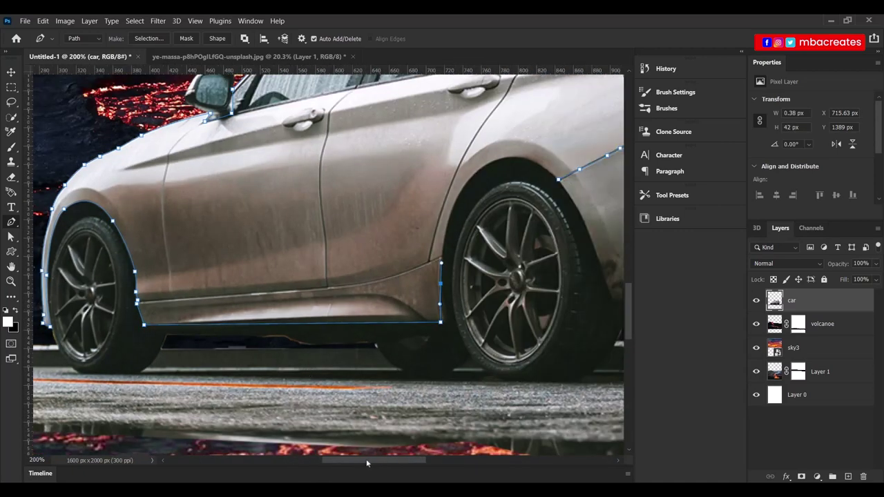
pyautogui.moveTo(342, 460); pyautogui.dragTo(373, 460)
pyautogui.click(344, 222)
pyautogui.click(359, 201)
pyautogui.click(373, 177)
pyautogui.moveTo(428, 160); pyautogui.dragTo(463, 170)
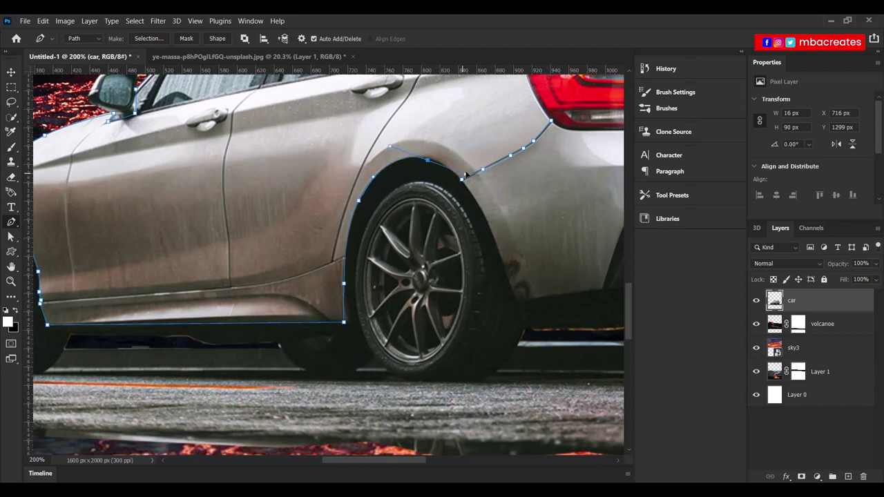
pyautogui.keyDown('ctrl'); pyautogui.click(429, 161); pyautogui.keyUp('ctrl')
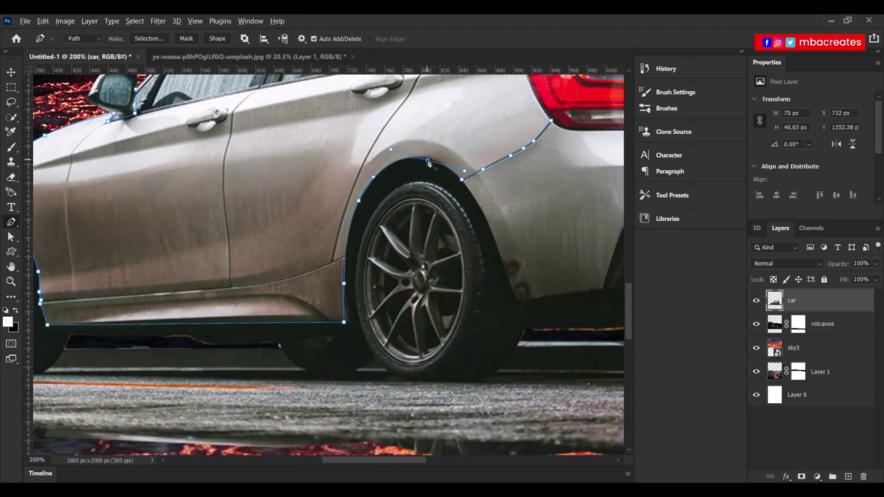
pyautogui.moveTo(449, 173); pyautogui.dragTo(442, 164)
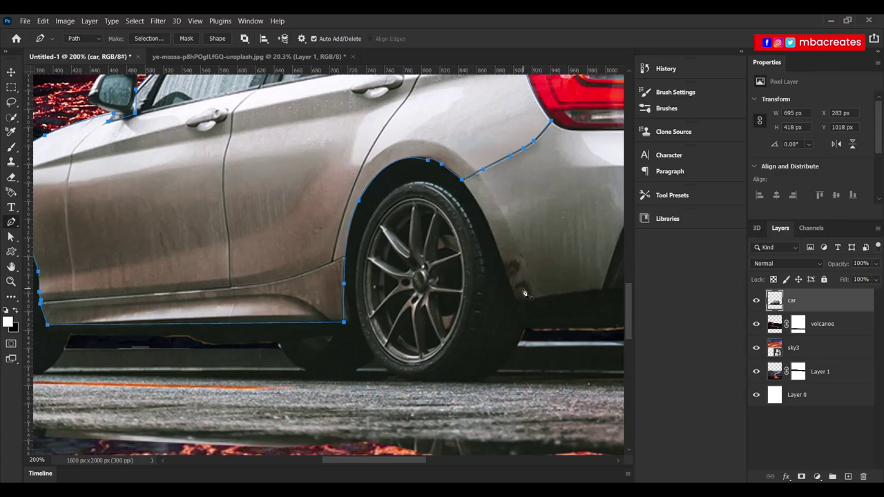
pyautogui.hotkey('ctrl', '0')
# Convert the finished car-side path into a selection
pyautogui.scroll(2, 523, 280)
pyautogui.scroll(1, 523, 279)
pyautogui.rightClick(238, 139)
pyautogui.click(276, 185)
pyautogui.click(502, 132)
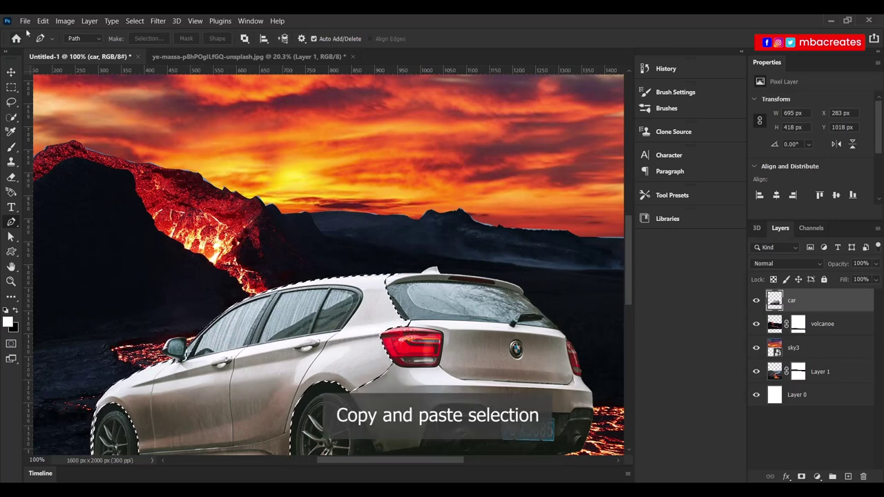
# Copy the selected car side and paste it in place as new Layer 2
pyautogui.click(43, 21)
pyautogui.click(53, 95)
pyautogui.click(42, 21)
pyautogui.click(200, 138)
# Hide and re-show the car layer to check the pasted copy
pyautogui.click(757, 324)
pyautogui.scroll(-3, 628, 301)
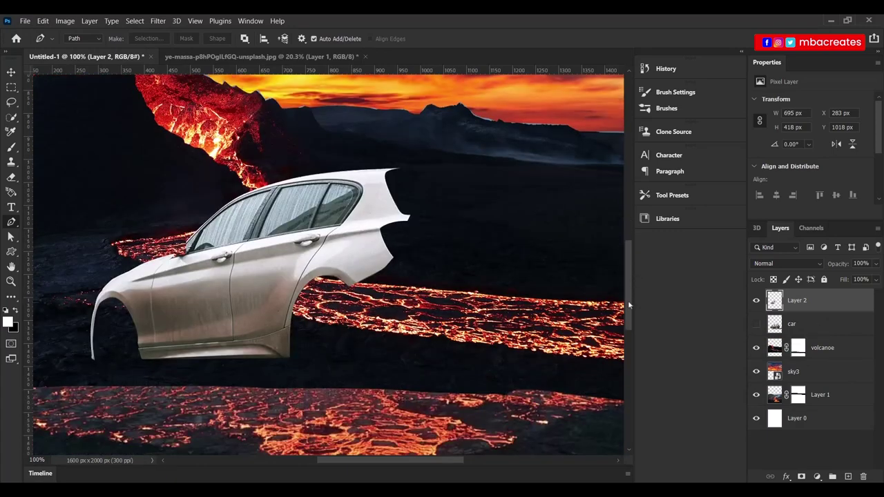
pyautogui.click(757, 324)
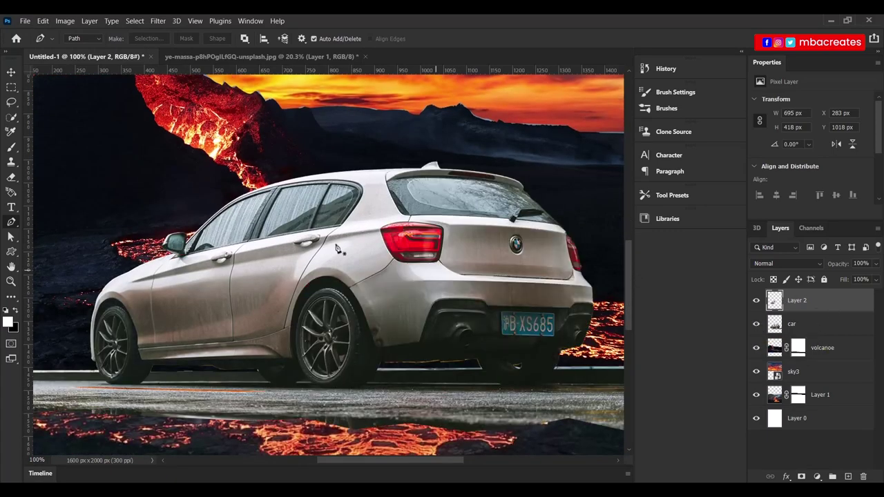
pyautogui.scroll(3, 411, 219)
pyautogui.hscroll(-3, 203, 339)
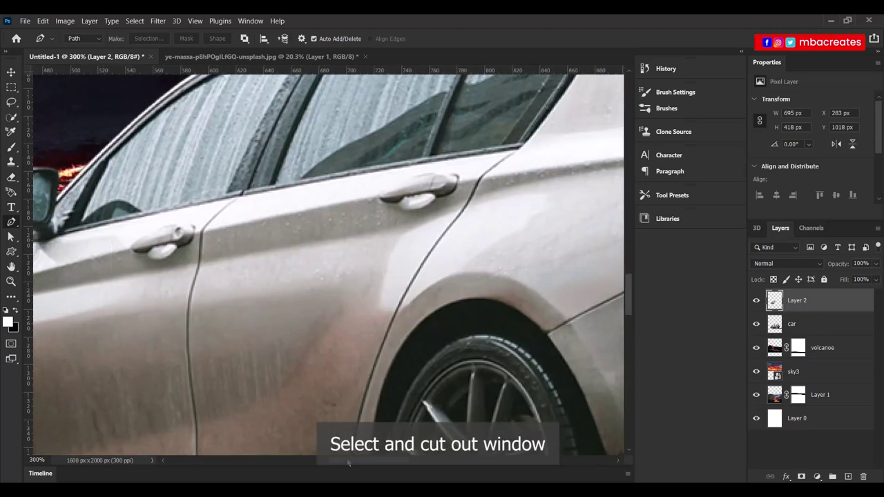
# Trace a path along the side windows' lower edge, rear corner and curved top edge
pyautogui.scroll(3, 202, 338)
pyautogui.click(58, 327)
pyautogui.click(260, 281)
pyautogui.click(351, 268)
pyautogui.click(442, 256)
pyautogui.click(519, 244)
pyautogui.click(519, 241)
pyautogui.click(587, 145)
pyautogui.click(589, 127)
pyautogui.moveTo(556, 105); pyautogui.dragTo(527, 100)
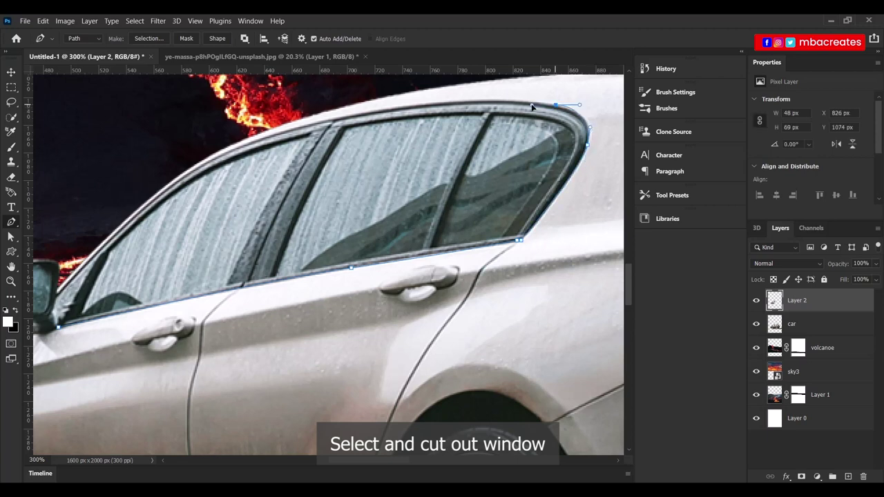
pyautogui.moveTo(427, 105); pyautogui.dragTo(405, 109)
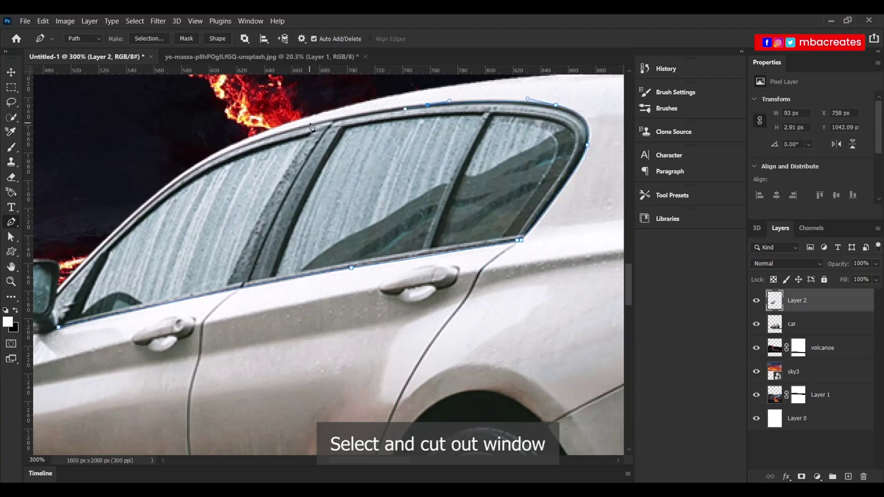
pyautogui.moveTo(322, 119); pyautogui.dragTo(304, 127)
pyautogui.moveTo(220, 155); pyautogui.dragTo(216, 160)
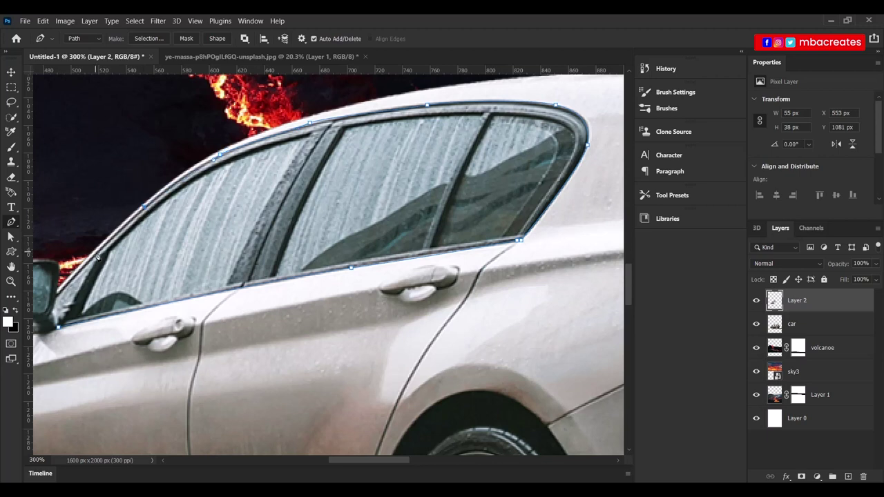
# Close the window path and turn it into an active selection
pyautogui.click(61, 331)
pyautogui.rightClick(324, 216)
pyautogui.click(422, 264)
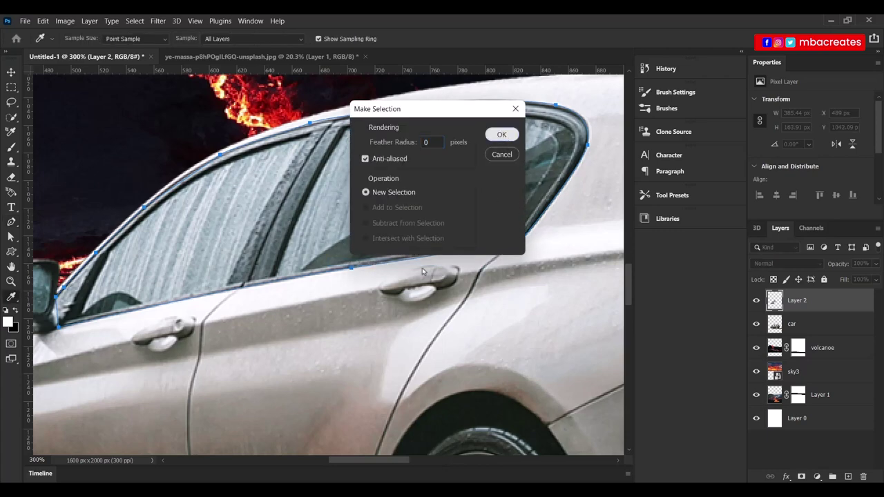
pyautogui.press('Return')
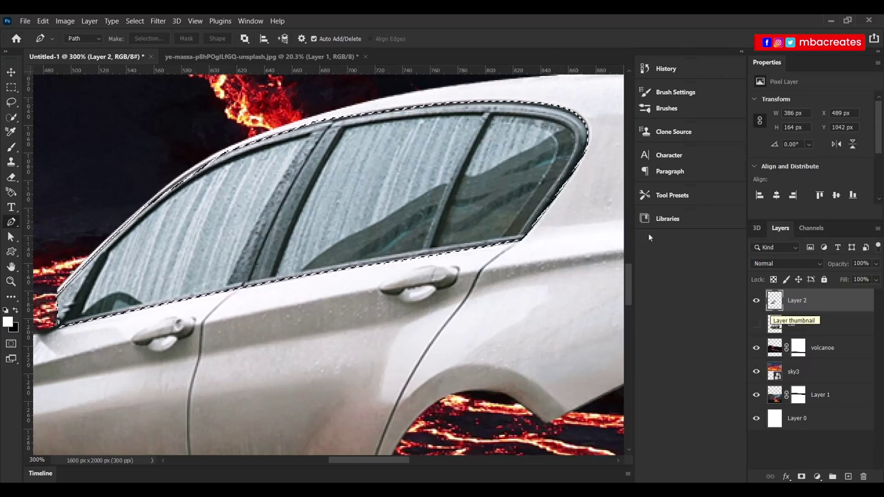
pyautogui.click(42, 21)
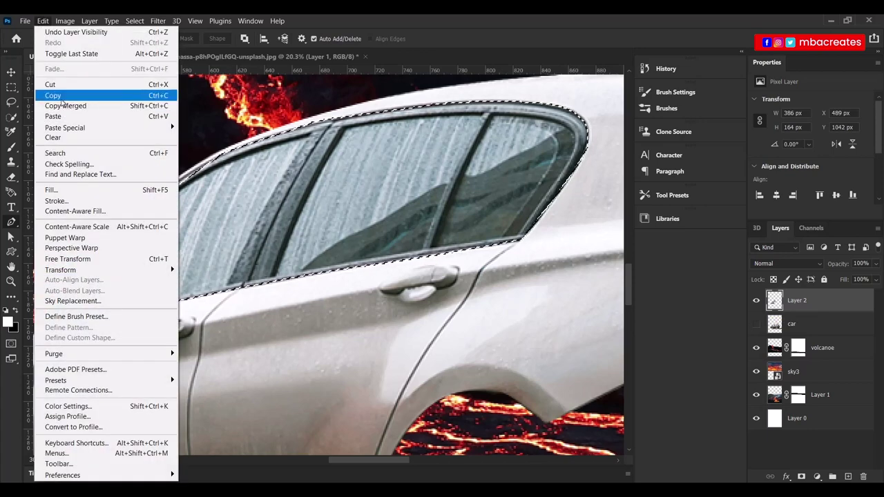
# Cut the window glass and paste it in place as a new layer, then show the car layer again
pyautogui.click(62, 84)
pyautogui.click(43, 21)
pyautogui.click(200, 128)
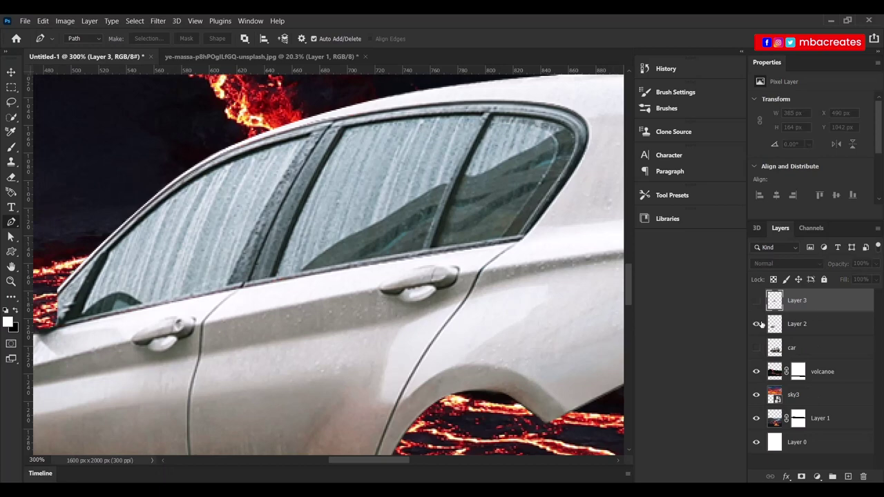
pyautogui.click(757, 325)
pyautogui.hotkey('ctrl', '0')
pyautogui.scroll(3, 289, 315)
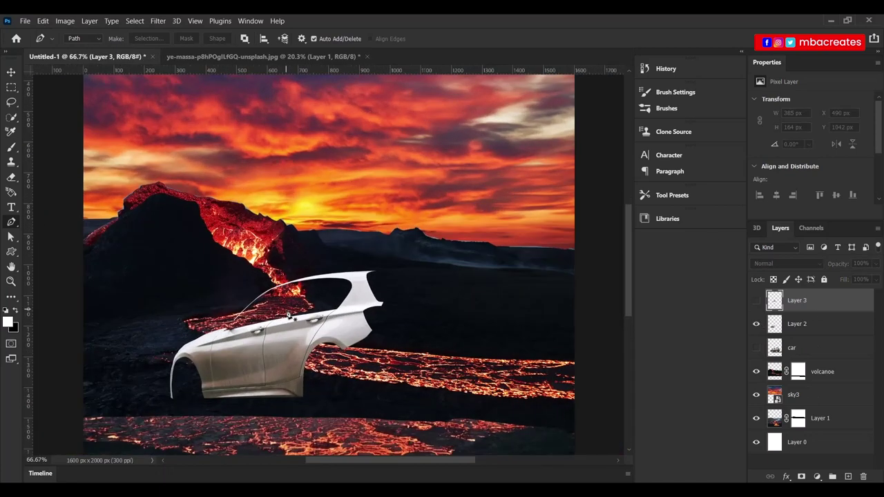
pyautogui.moveTo(356, 463); pyautogui.dragTo(327, 462)
pyautogui.click(755, 348)
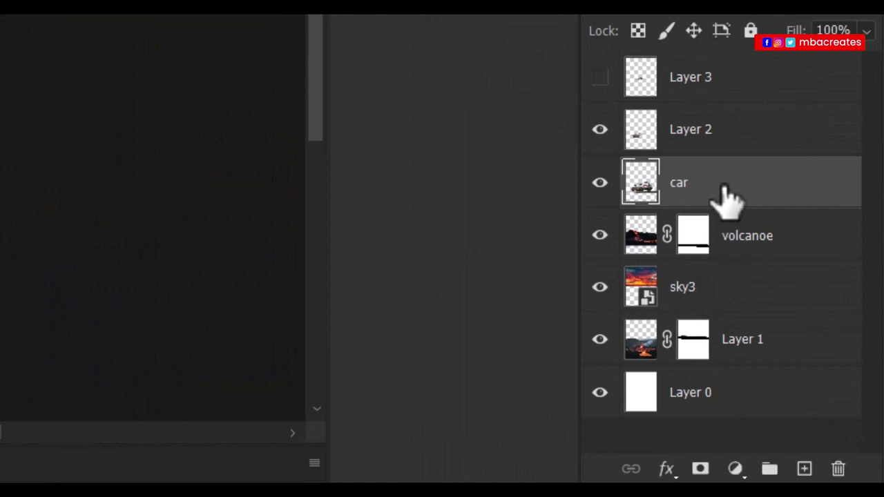
# Duplicate the car layer, move car copy above Layer 2, and delete Layer 3
pyautogui.hotkey('ctrl', 'j')
pyautogui.moveTo(701, 187)
pyautogui.mouseDown()
pyautogui.moveTo(691, 128)
pyautogui.moveTo(698, 125)
pyautogui.mouseUp()
pyautogui.click(690, 201)
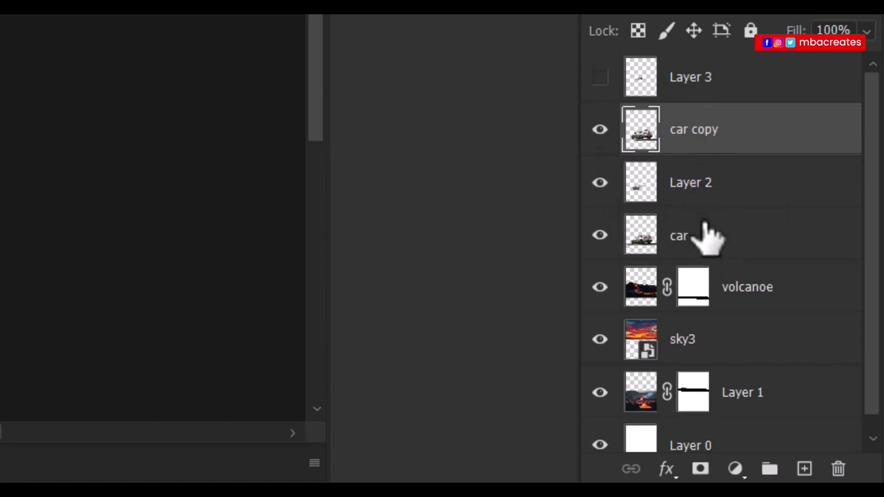
pyautogui.click(625, 86)
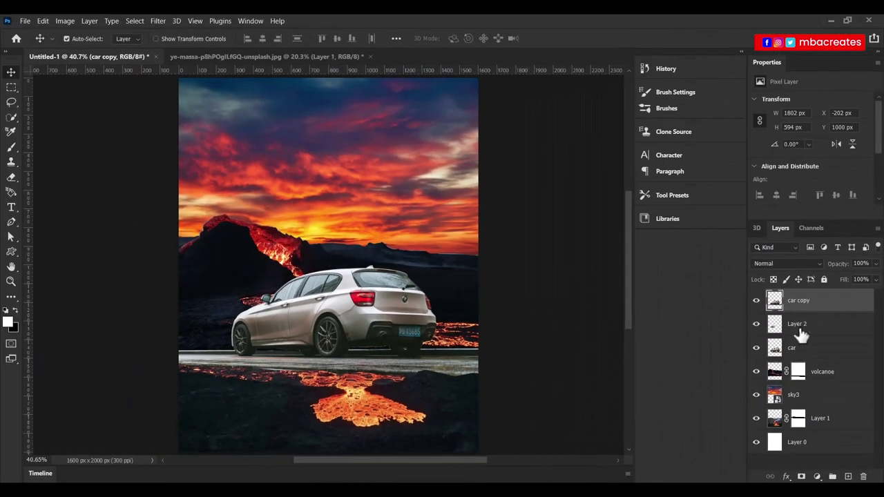
pyautogui.press('Delete')
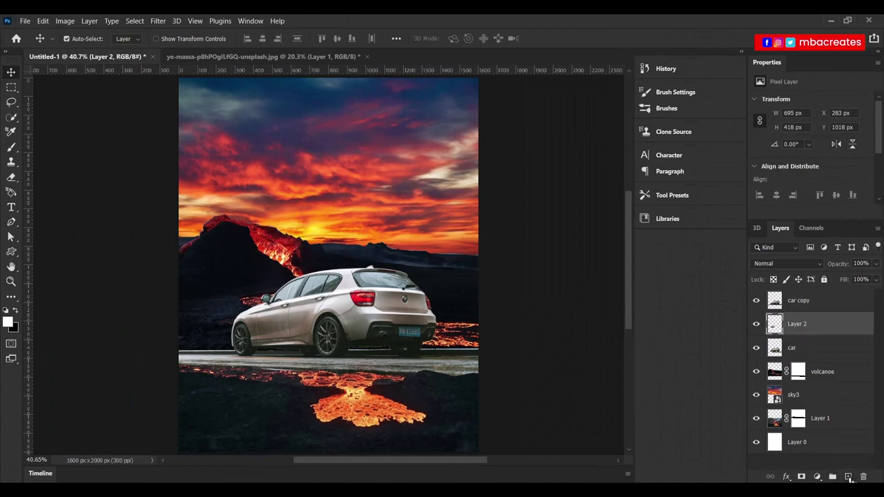
# On a new layer, draw a purple-filled rectangle over the car with the Rectangle Tool
pyautogui.click(848, 477)
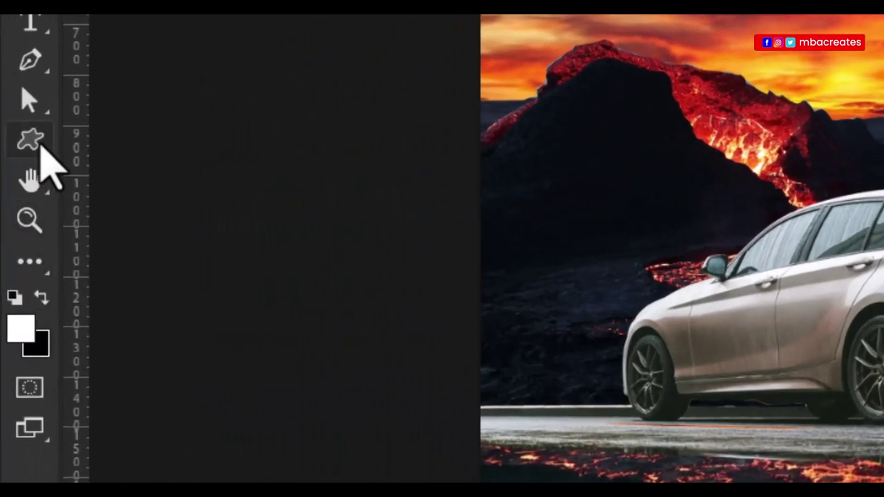
pyautogui.rightClick(40, 143)
pyautogui.click(138, 140)
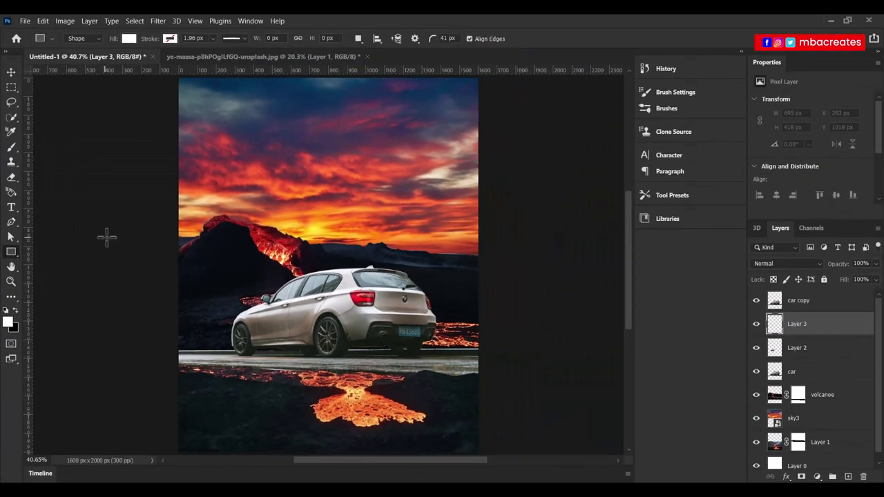
pyautogui.click(129, 38)
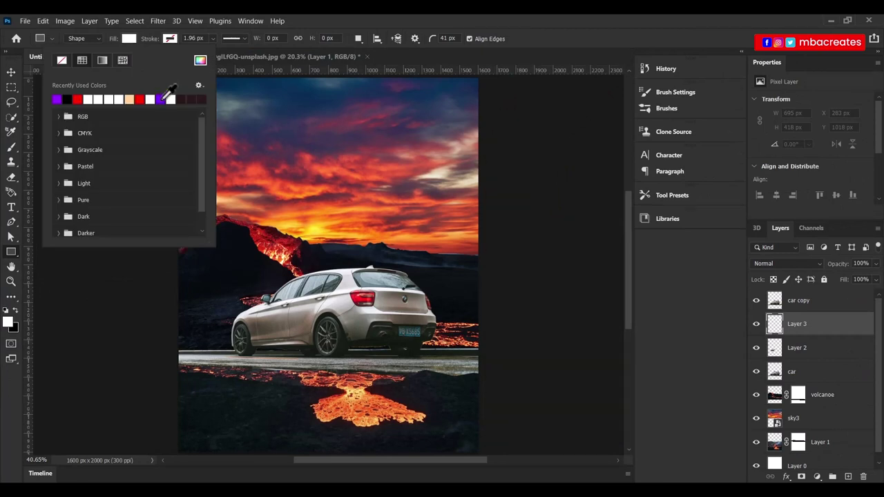
pyautogui.click(161, 100)
pyautogui.press('Escape')
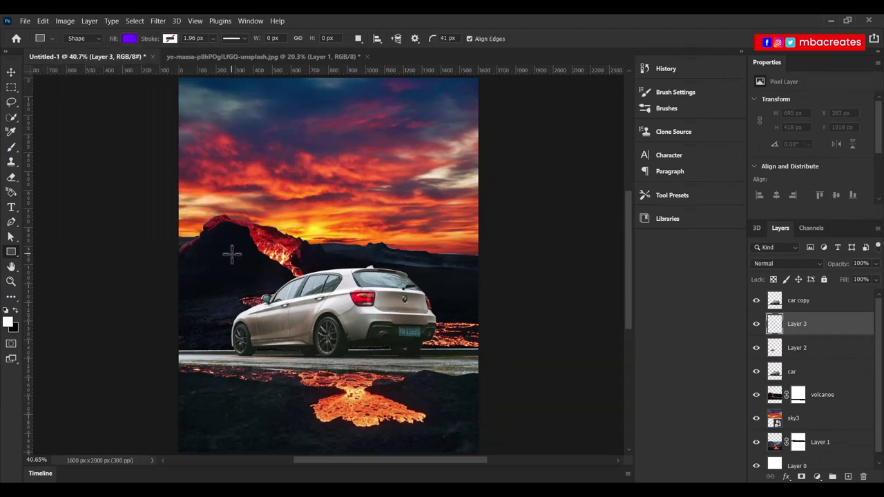
pyautogui.moveTo(209, 254); pyautogui.dragTo(389, 353)
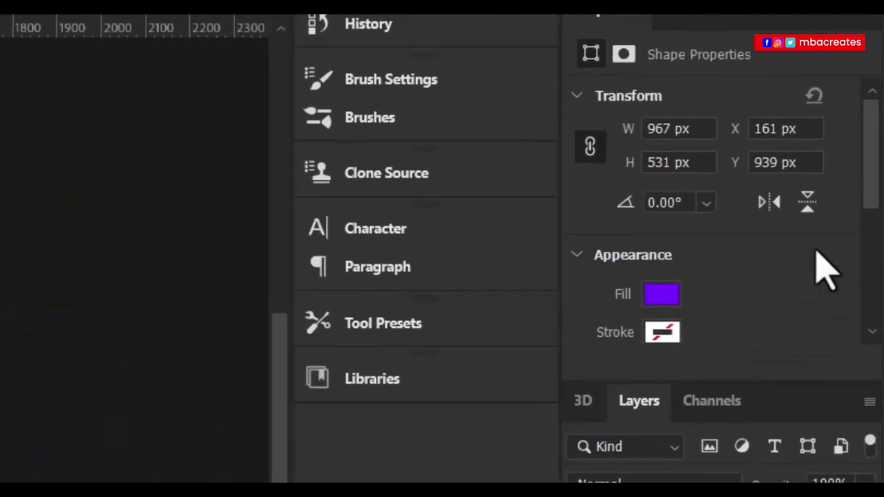
# Set the rectangle's corner radius to 0, enlarge it to cover the car, and hide car copy
pyautogui.scroll(-3, 684, 321)
pyautogui.scroll(-2, 694, 311)
pyautogui.scroll(-3, 694, 308)
pyautogui.click(628, 184)
pyautogui.write('0')
pyautogui.press('Return')
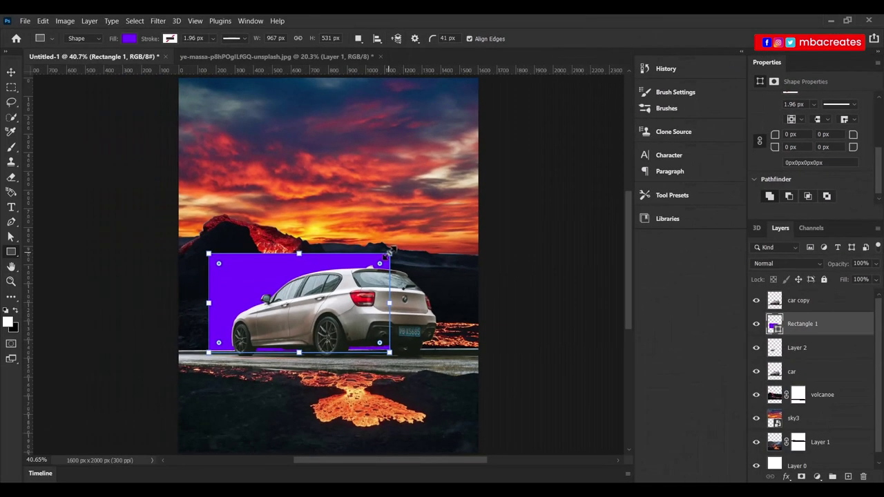
pyautogui.moveTo(390, 253); pyautogui.dragTo(403, 238)
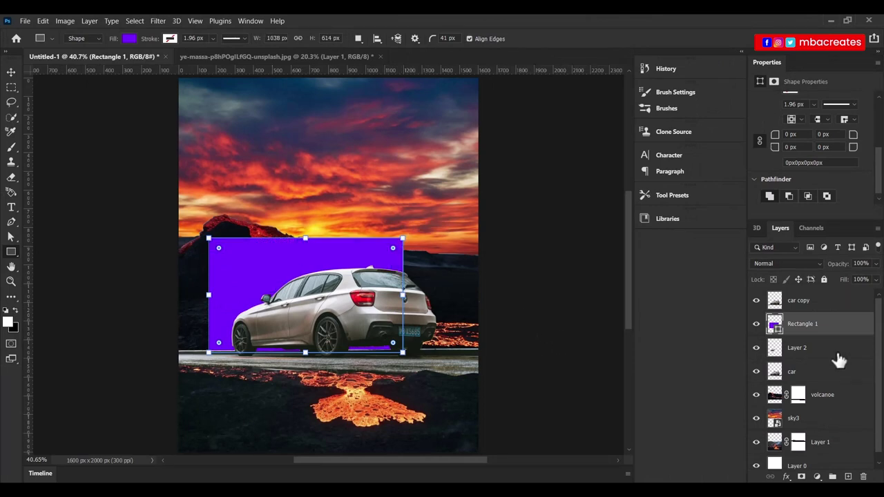
pyautogui.click(756, 300)
pyautogui.click(756, 301)
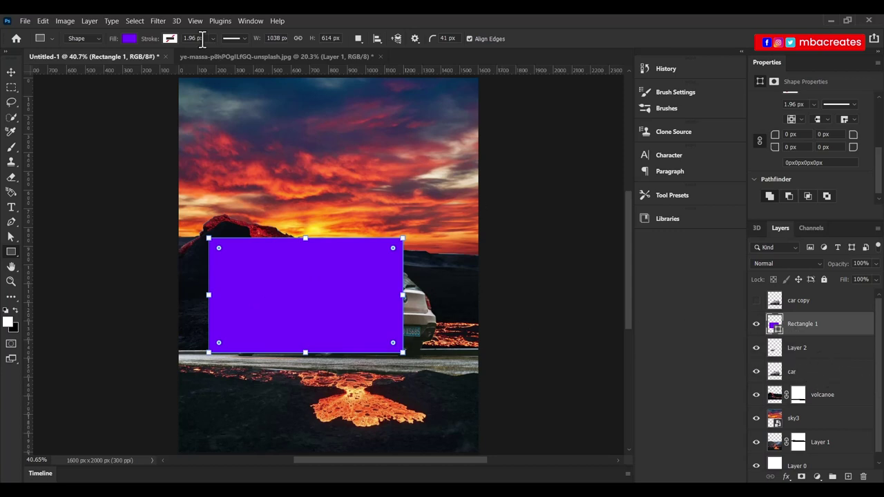
pyautogui.click(158, 21)
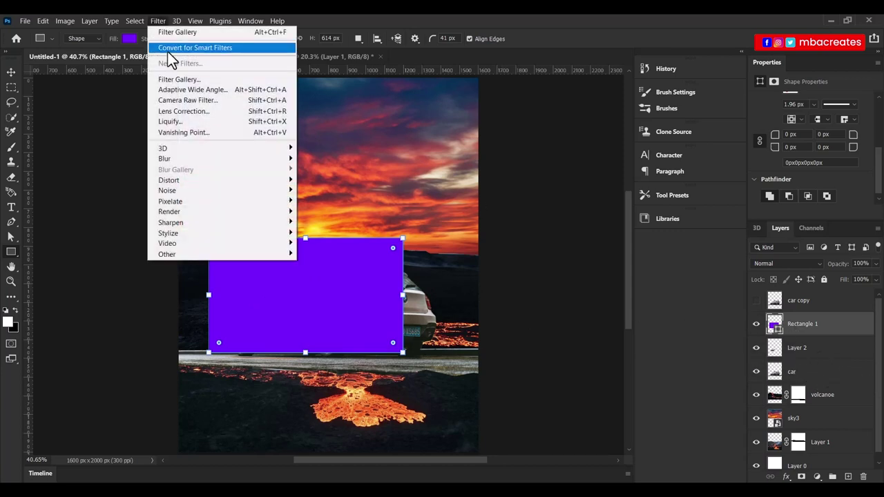
# Convert Rectangle 1 to a smart object and mask it with Layer 2's car-body outline
pyautogui.click(167, 51)
pyautogui.click(450, 203)
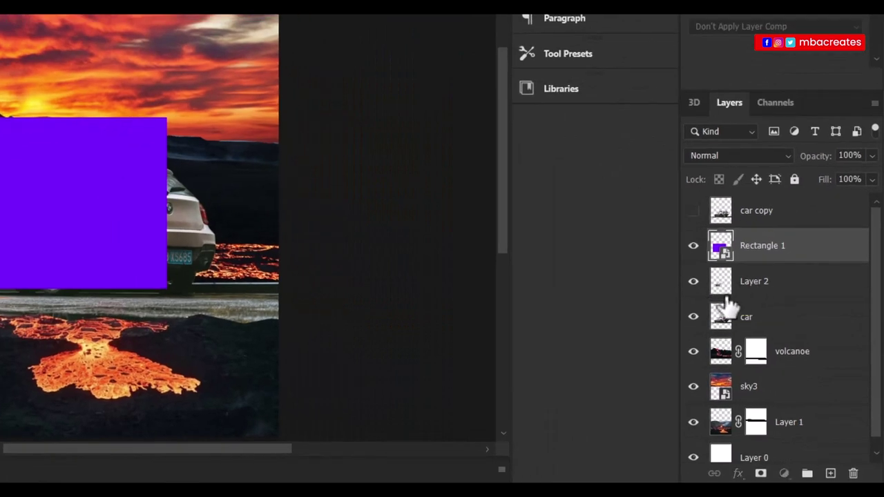
pyautogui.click(724, 285)
pyautogui.keyDown('ctrl'); pyautogui.click(719, 287); pyautogui.keyUp('ctrl')
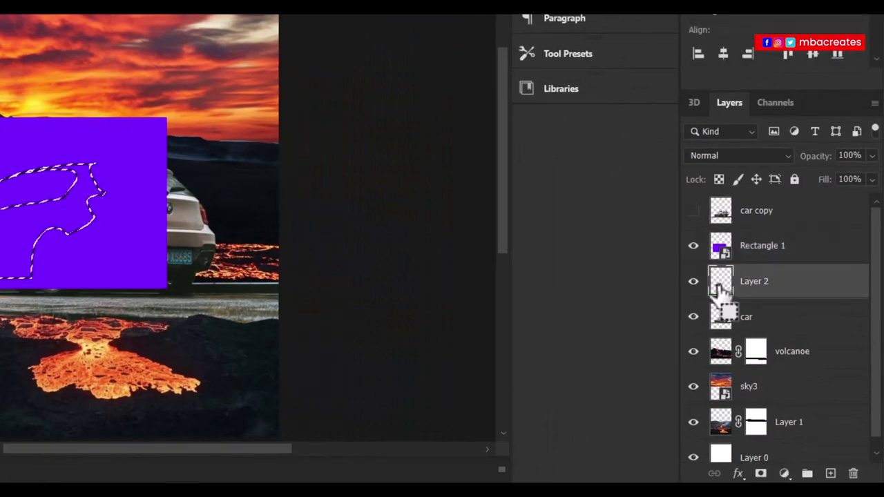
pyautogui.click(777, 250)
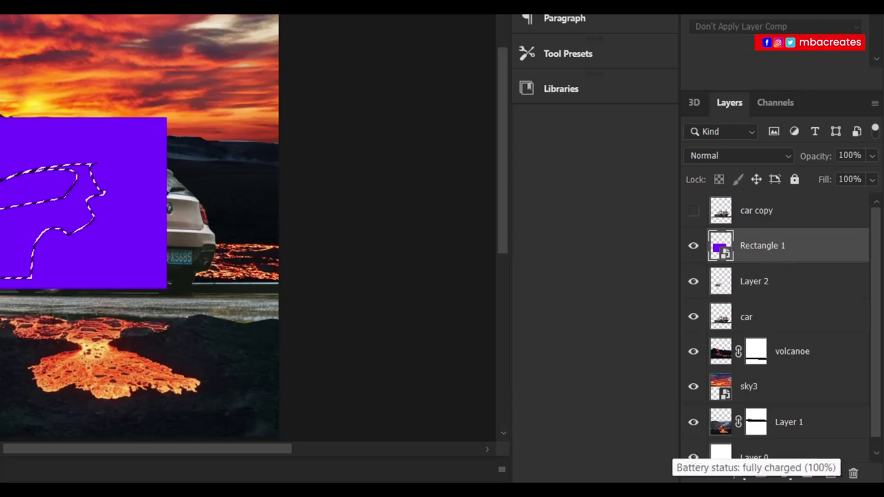
pyautogui.click(760, 474)
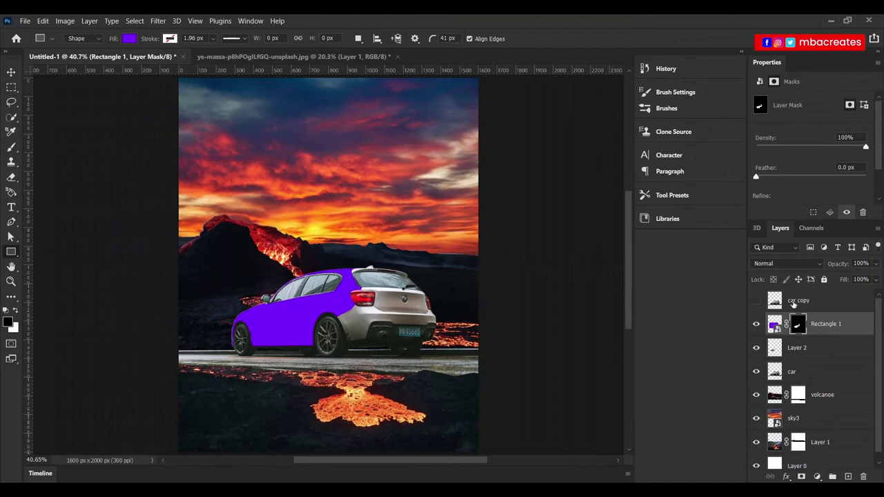
pyautogui.click(795, 302)
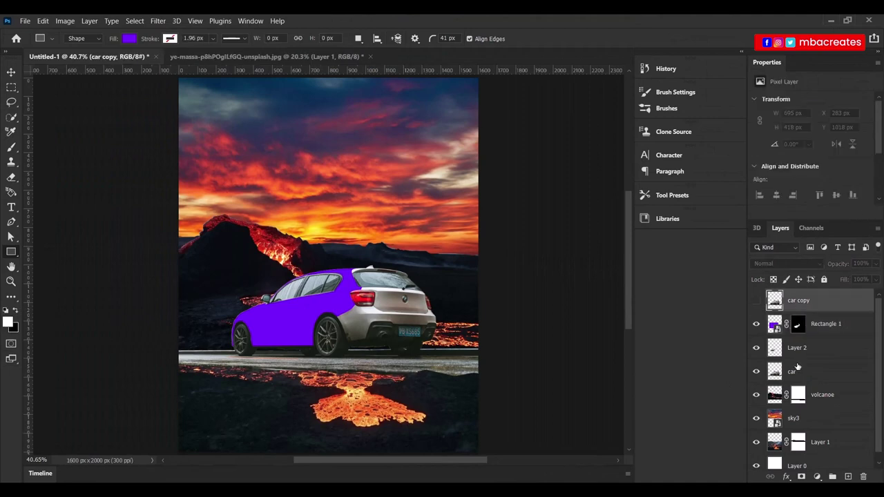
# Apply Levels to the car copy layer with input values 125, 0.3 and 255
pyautogui.click(756, 325)
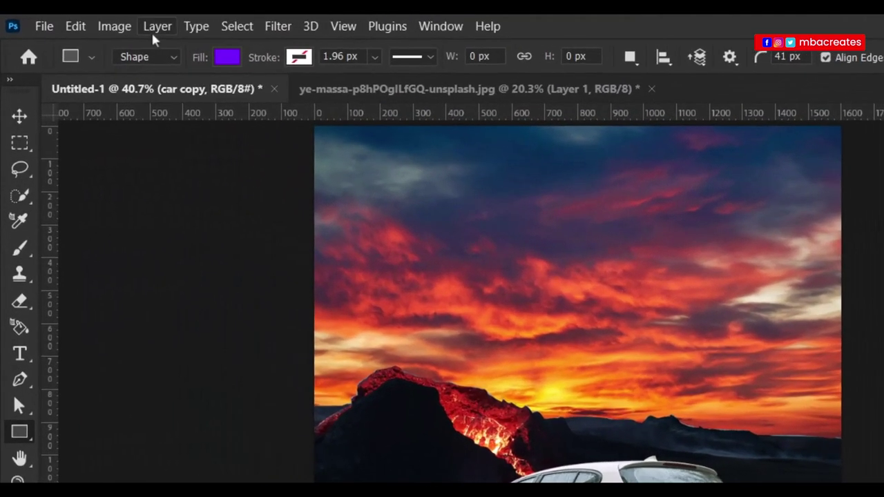
pyautogui.click(153, 35)
pyautogui.moveTo(145, 74)
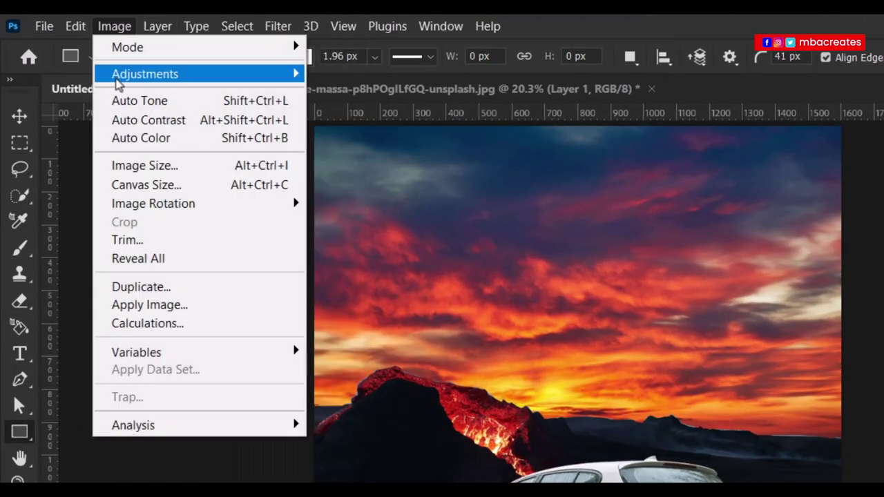
pyautogui.click(309, 97)
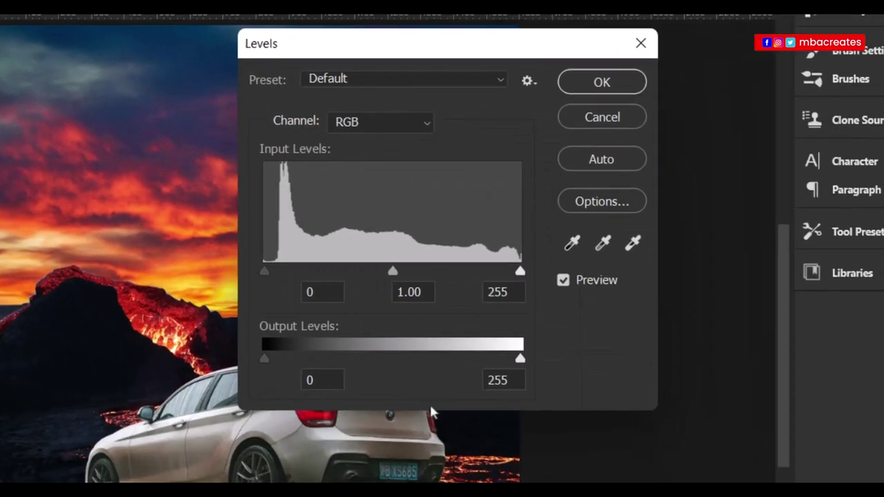
pyautogui.press('BackSpace')
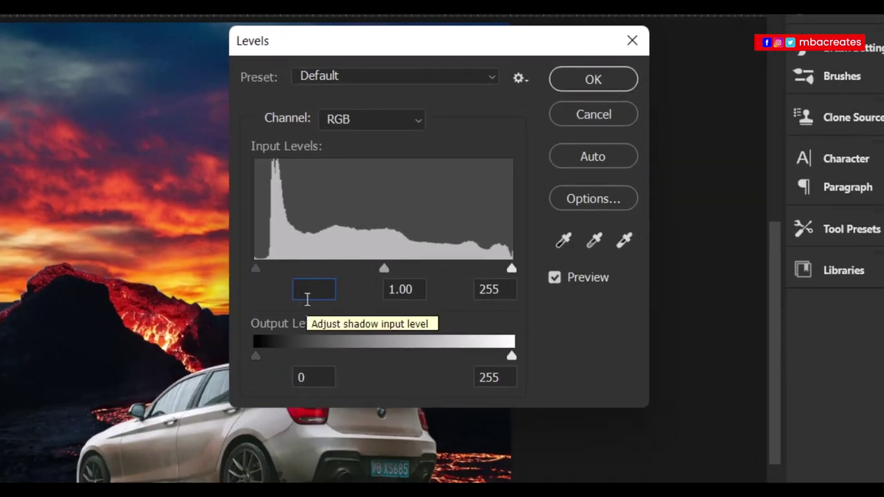
pyautogui.write('125')
pyautogui.press('Tab')
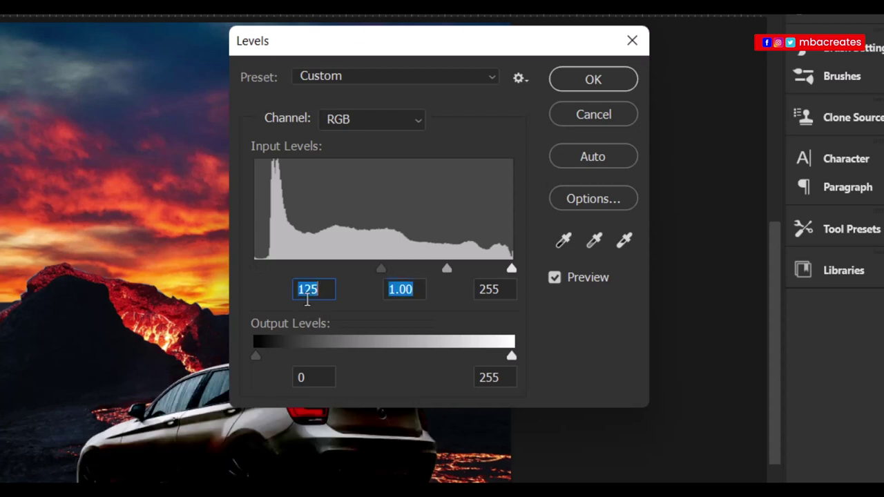
pyautogui.write('0.30')
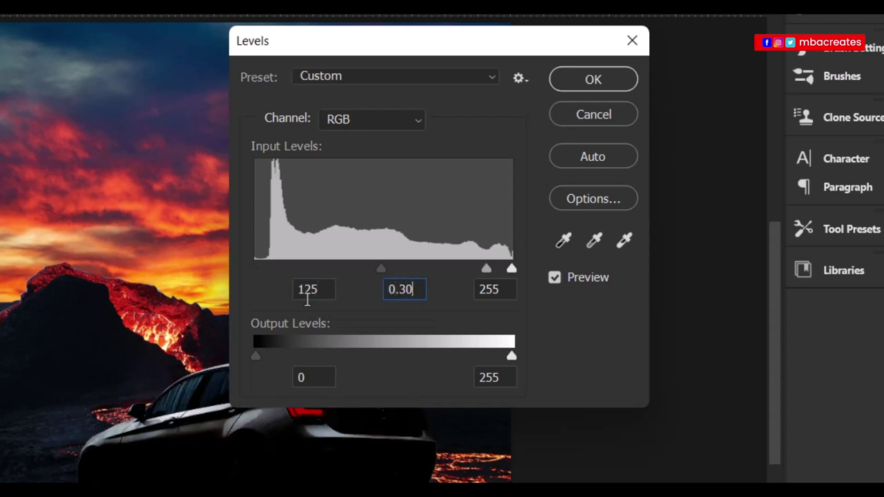
pyautogui.press('Tab')
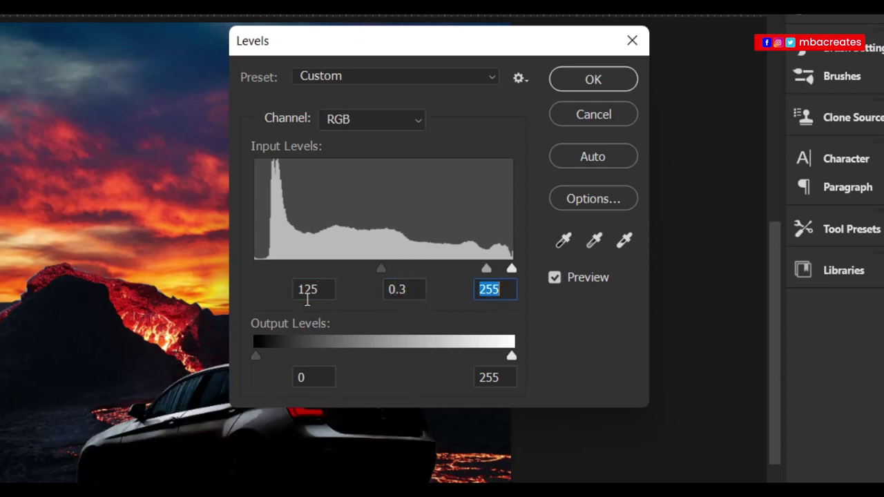
pyautogui.write('25')
pyautogui.moveTo(362, 45); pyautogui.dragTo(639, 38)
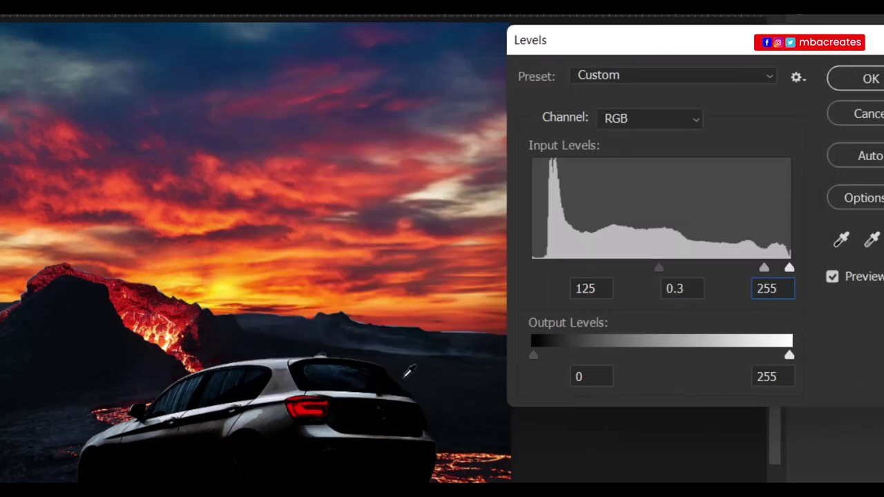
pyautogui.click(869, 81)
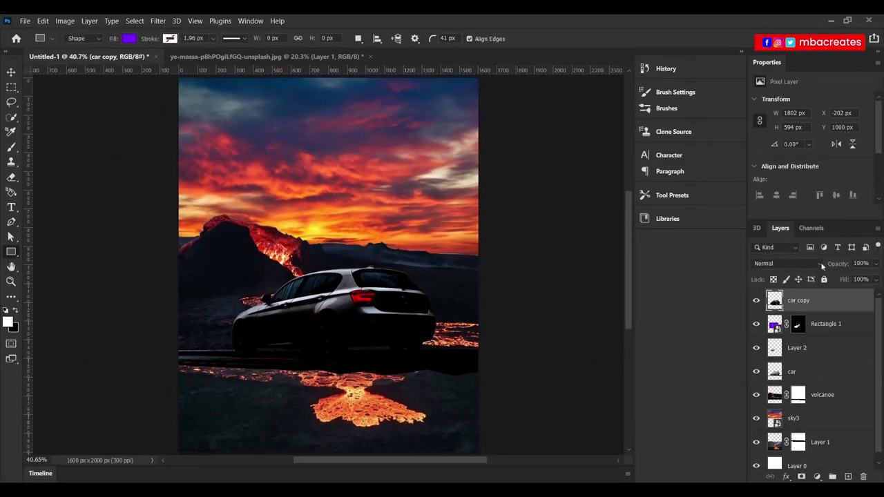
# Set car copy's blend mode to Screen and Rectangle 1's to Multiply
pyautogui.click(821, 264)
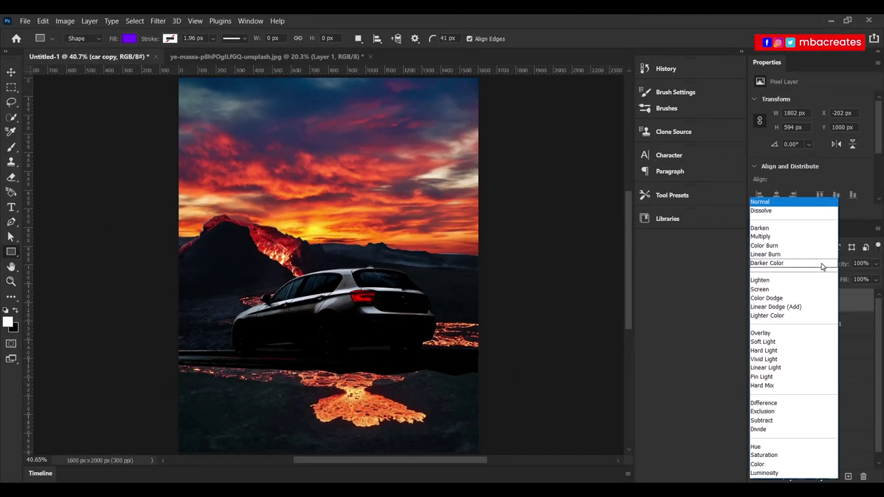
pyautogui.click(766, 291)
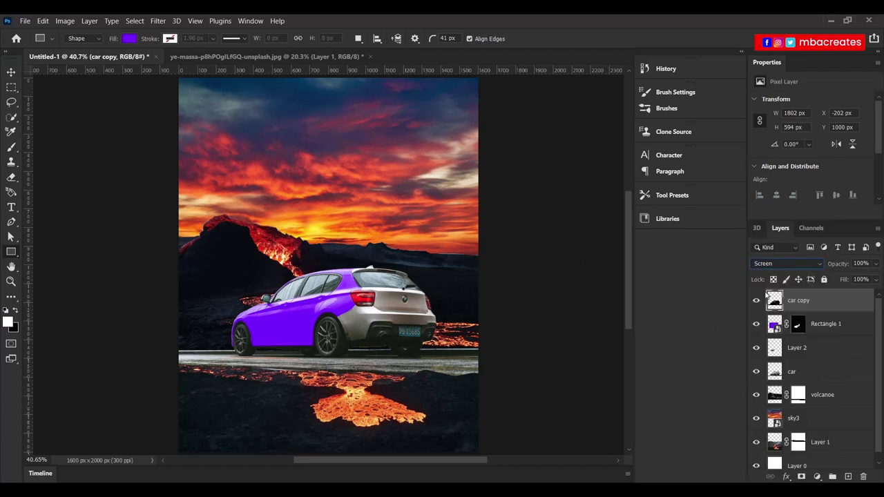
pyautogui.click(831, 331)
pyautogui.click(806, 264)
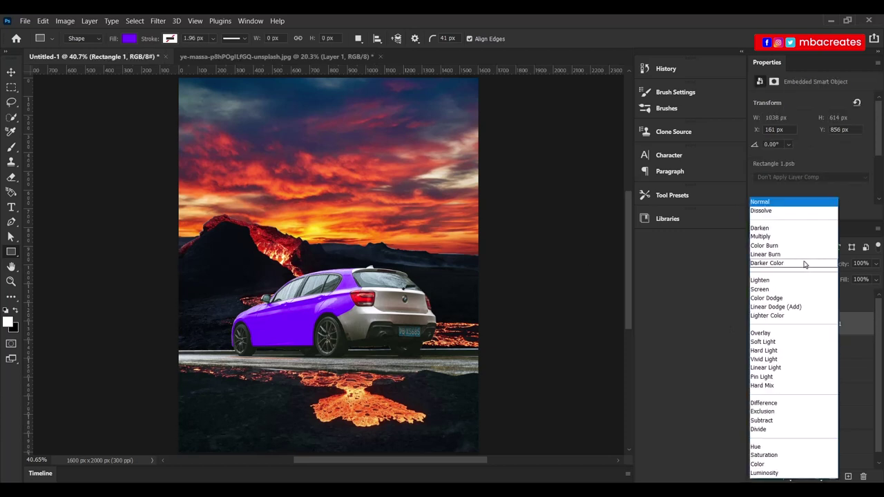
pyautogui.click(765, 234)
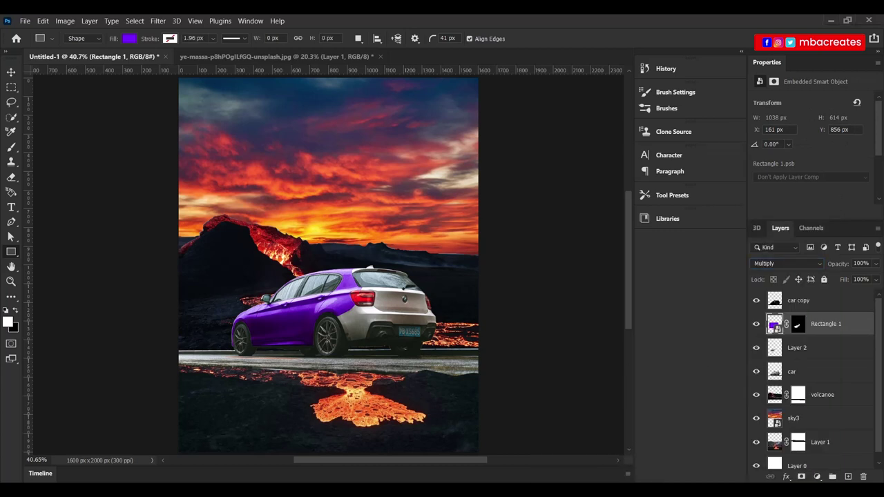
# With the Move tool, select the car copy and sky3 layers and zoom in on the car
pyautogui.press('v')
pyautogui.click(223, 261)
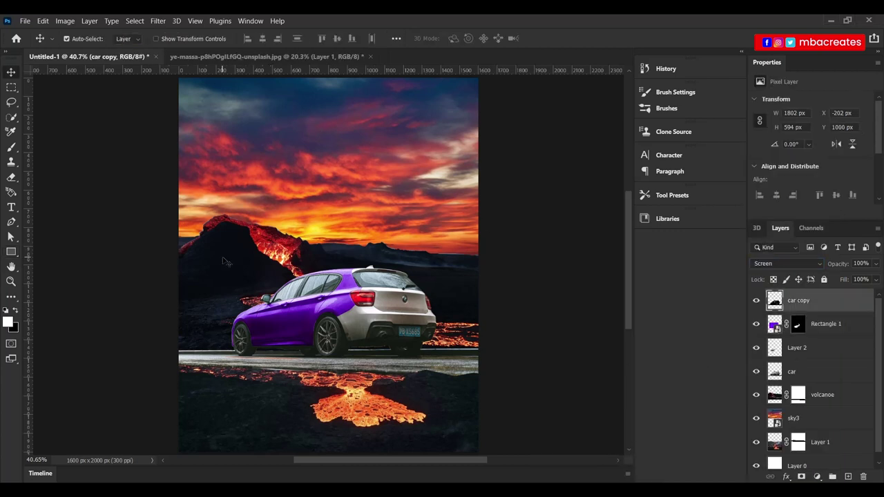
pyautogui.click(361, 179)
pyautogui.hotkey('ctrl', '+')
pyautogui.hotkey('ctrl', '+')
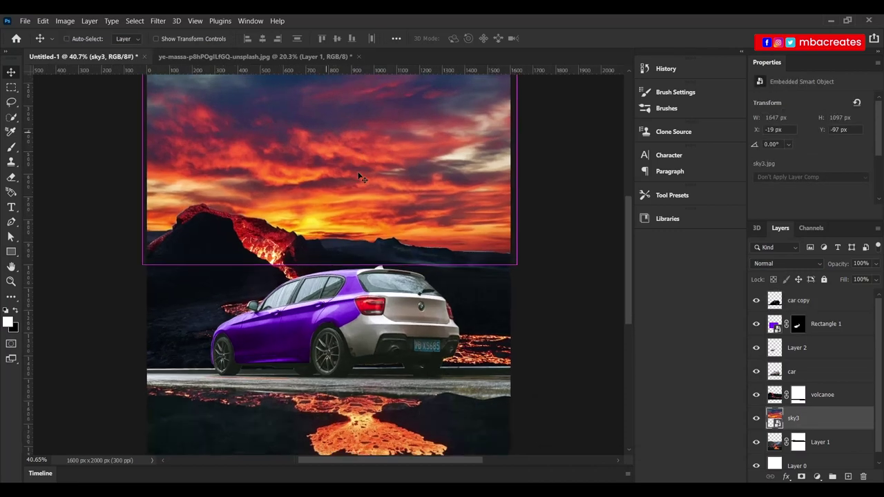
# Place Graffiti_orange.jpg as an embedded image inside the Rectangle 1 smart object
pyautogui.scroll(-3, 363, 181)
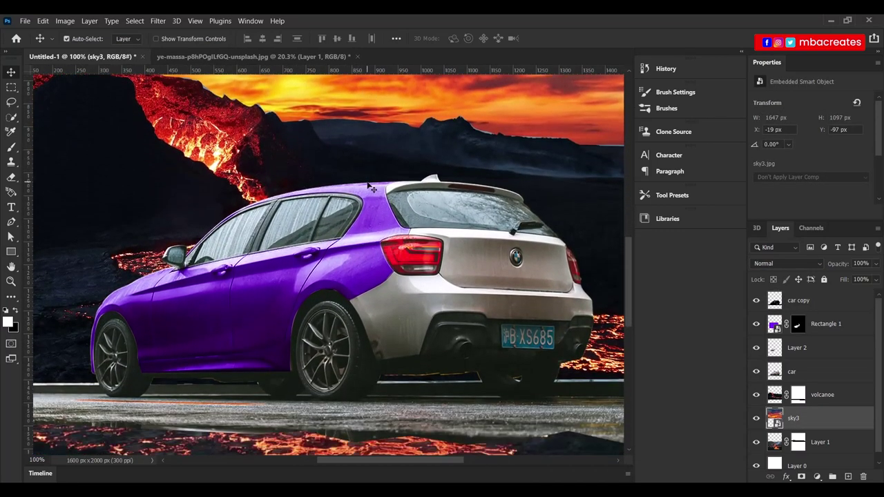
pyautogui.doubleClick(775, 325)
pyautogui.click(24, 21)
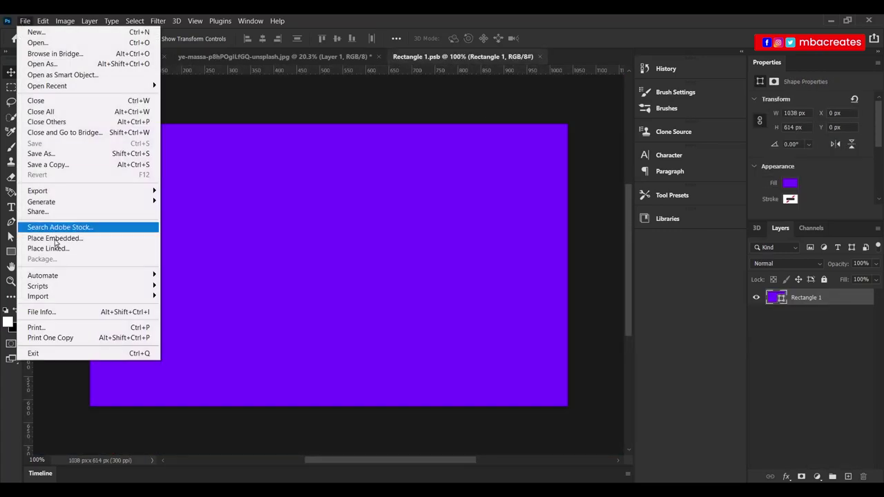
pyautogui.click(56, 239)
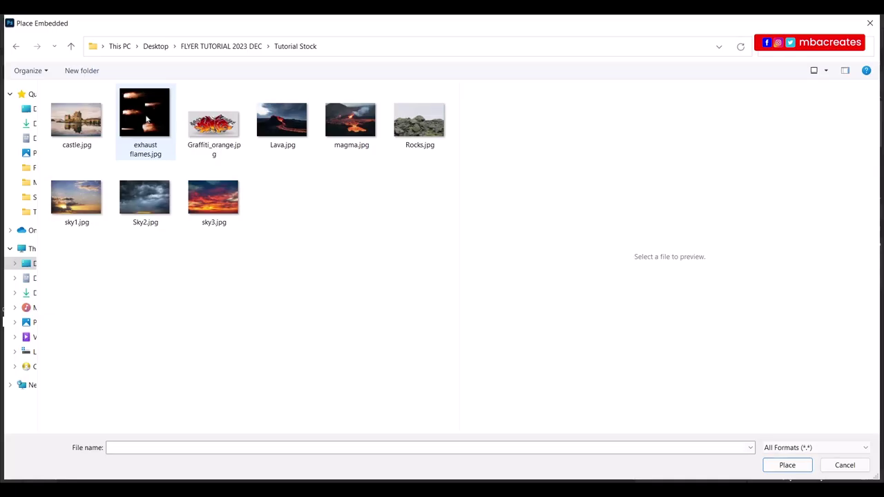
pyautogui.click(210, 139)
pyautogui.click(788, 466)
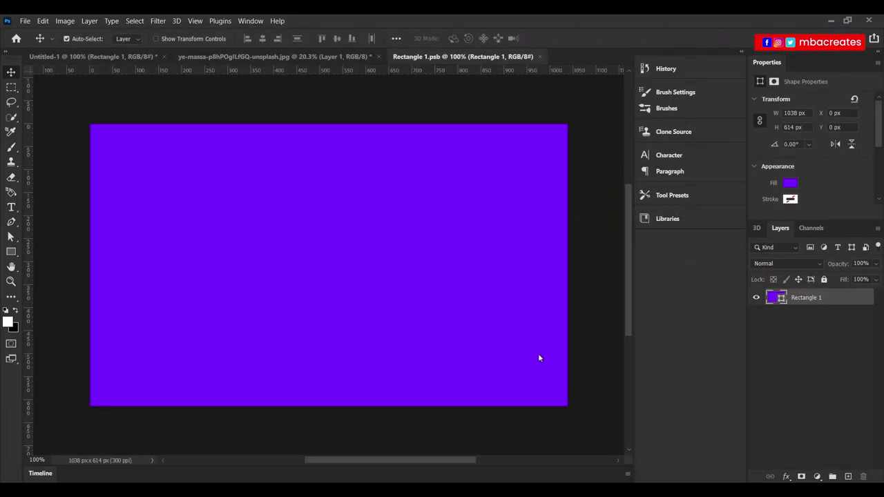
# Shrink and reposition the graffiti image over the rectangle, then commit it
pyautogui.moveTo(401, 195); pyautogui.dragTo(402, 235)
pyautogui.moveTo(567, 176); pyautogui.dragTo(474, 224)
pyautogui.moveTo(310, 256); pyautogui.dragTo(369, 256)
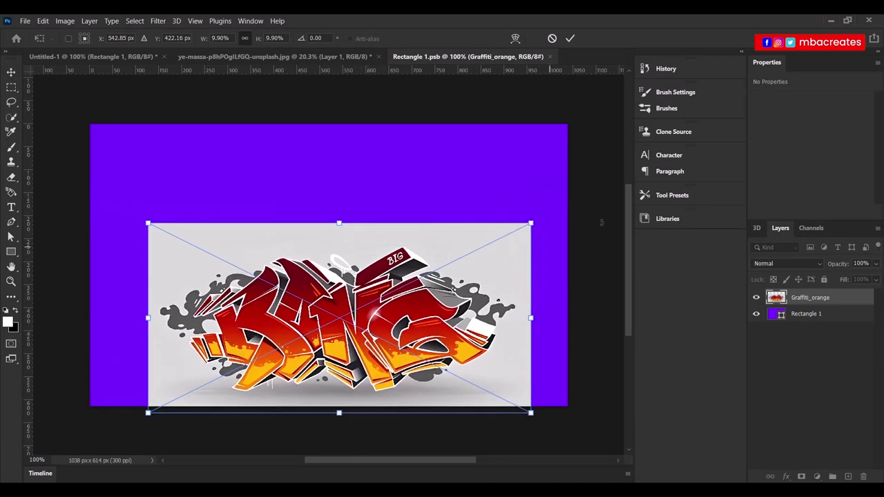
pyautogui.moveTo(419, 242); pyautogui.dragTo(414, 244)
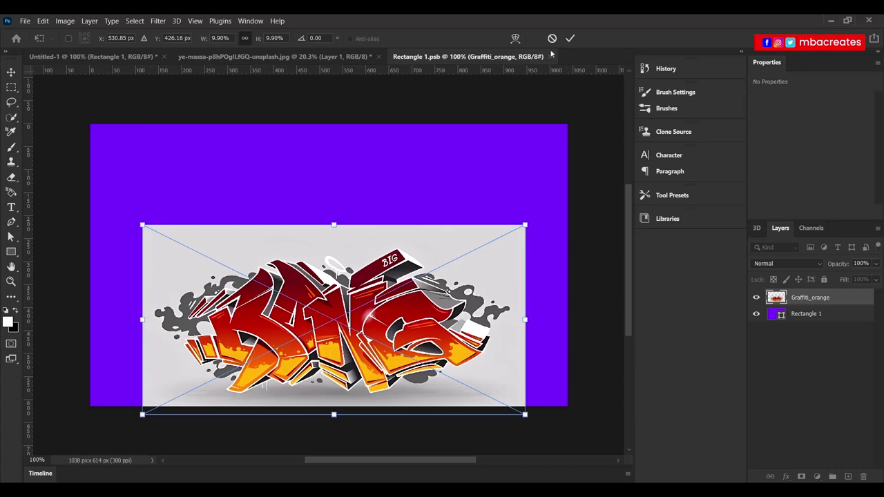
pyautogui.click(569, 39)
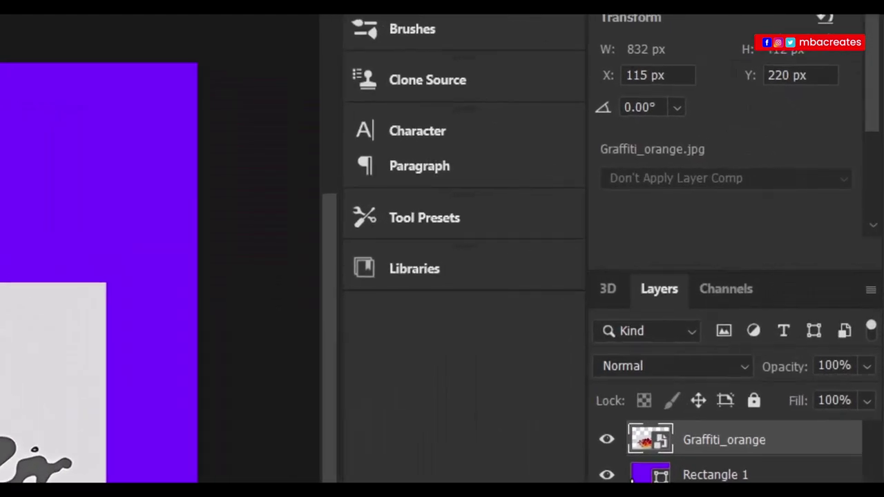
# Set the rectangle fill to black, save the smart object, and return to Untitled-1
pyautogui.click(778, 315)
pyautogui.click(677, 194)
pyautogui.click(554, 322)
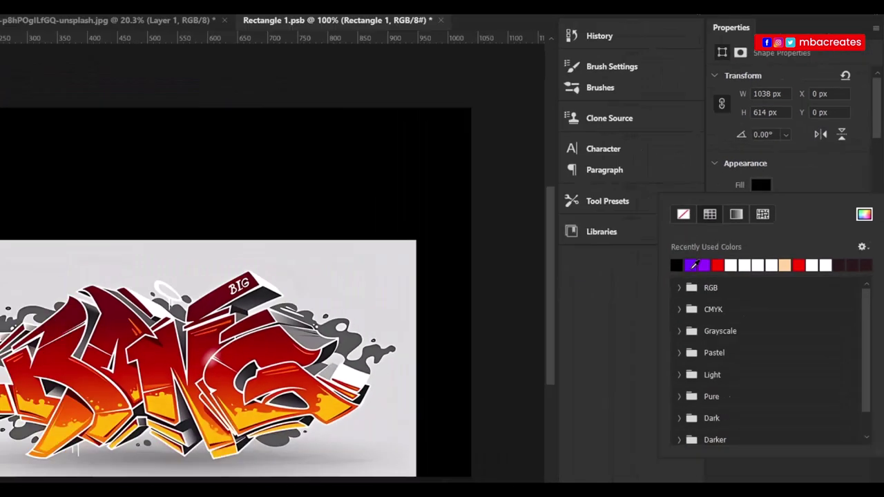
pyautogui.click(26, 21)
pyautogui.click(48, 145)
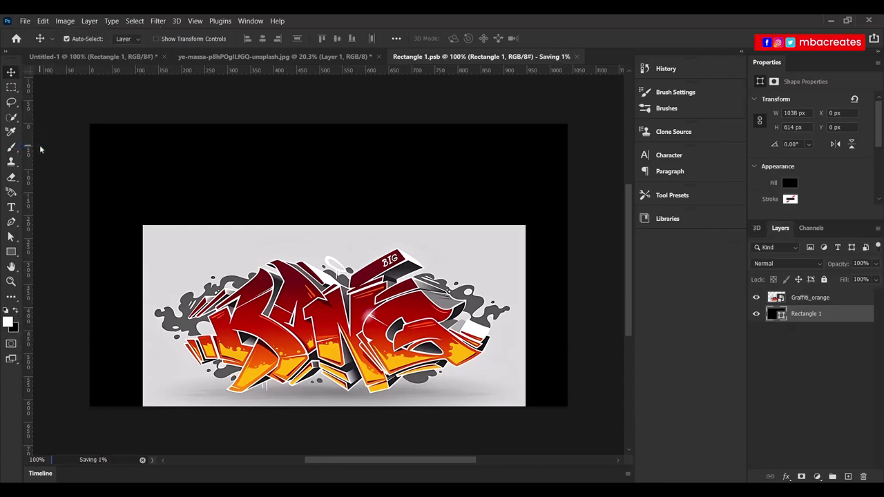
pyautogui.click(95, 57)
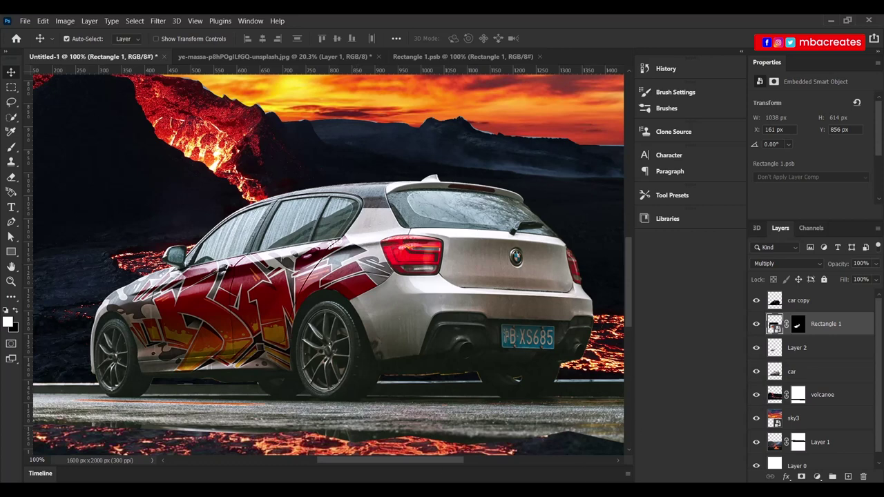
pyautogui.click(408, 221)
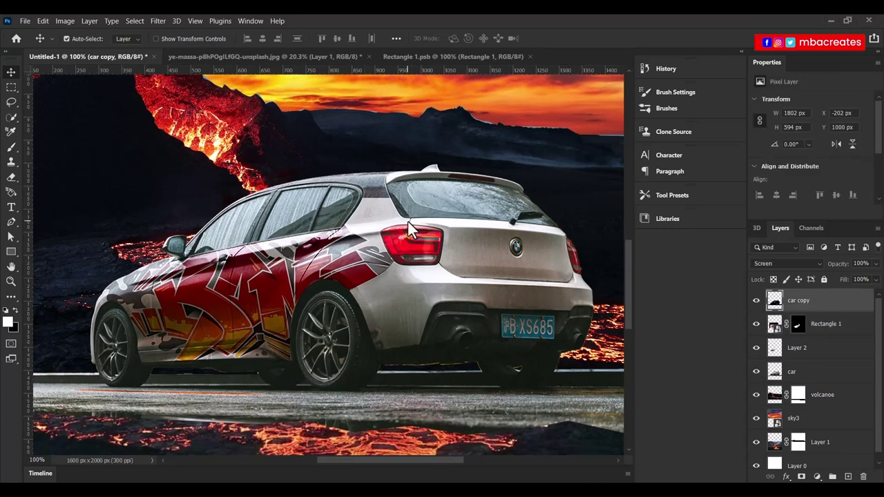
# Add a new layer and set up the Brush Tool at 18 px
pyautogui.click(849, 477)
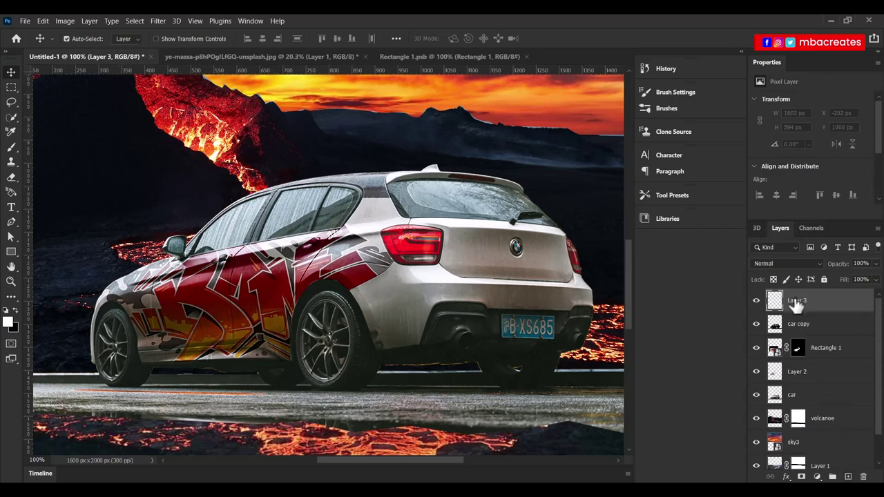
pyautogui.rightClick(11, 147)
pyautogui.click(28, 145)
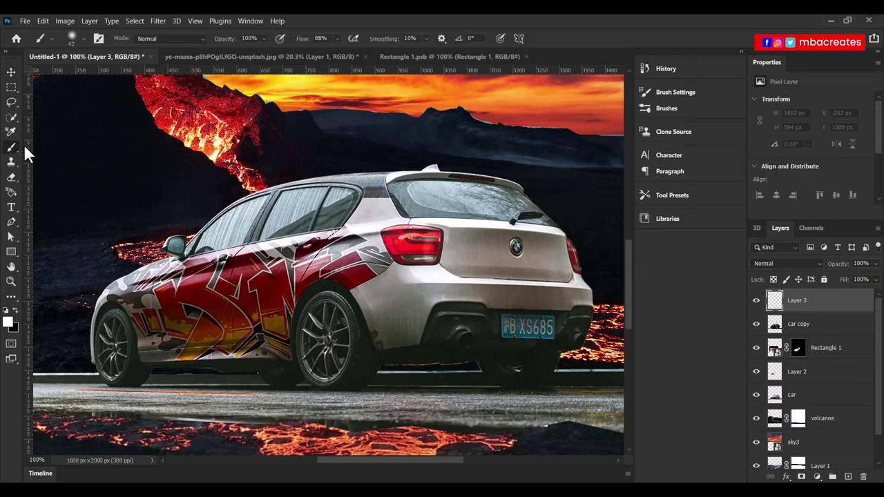
pyautogui.click(82, 38)
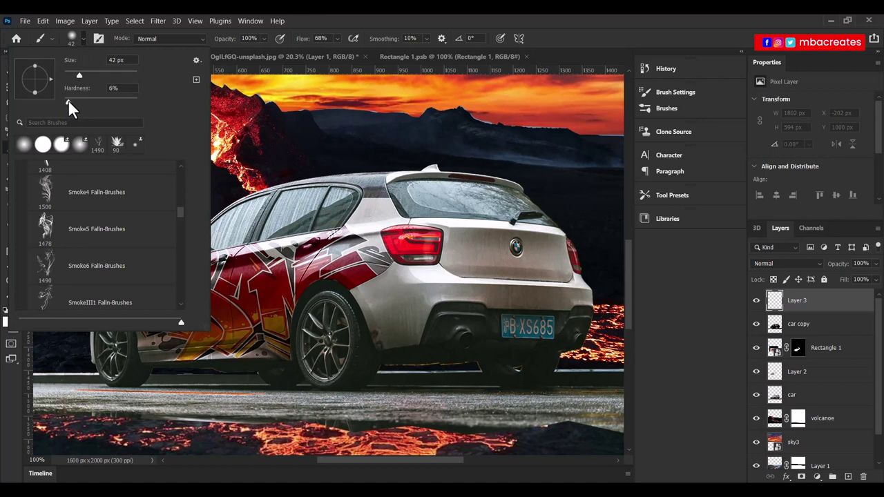
pyautogui.click(67, 100)
pyautogui.moveTo(78, 74); pyautogui.dragTo(71, 75)
pyautogui.press('Return')
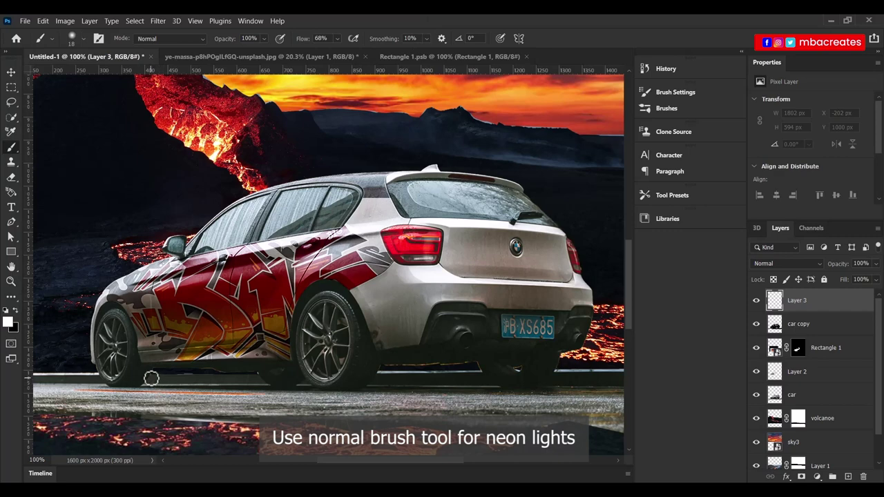
# Paint two white strokes beneath the car and convert Layer 3 to a smart object
pyautogui.moveTo(151, 373); pyautogui.dragTo(297, 372)
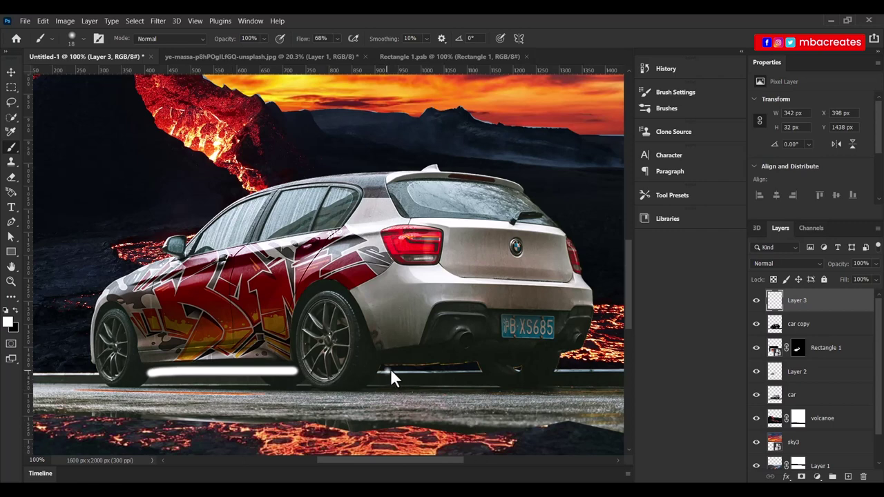
pyautogui.moveTo(388, 373); pyautogui.dragTo(504, 371)
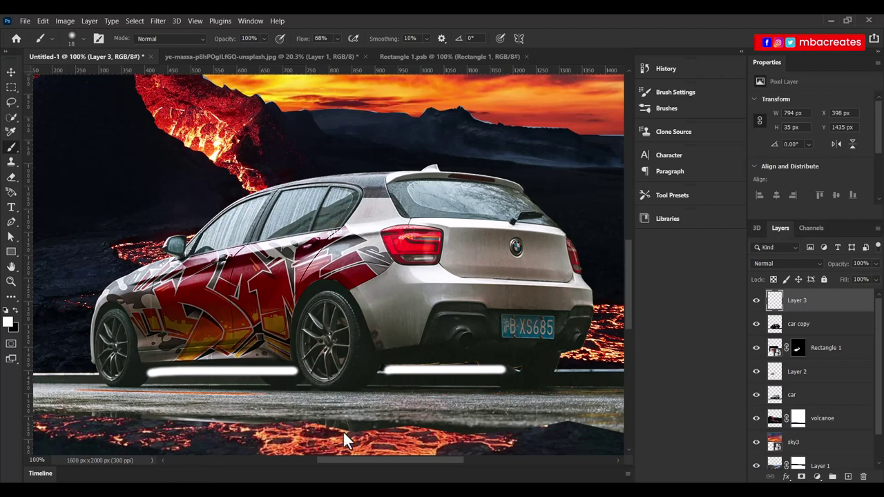
pyautogui.press('v')
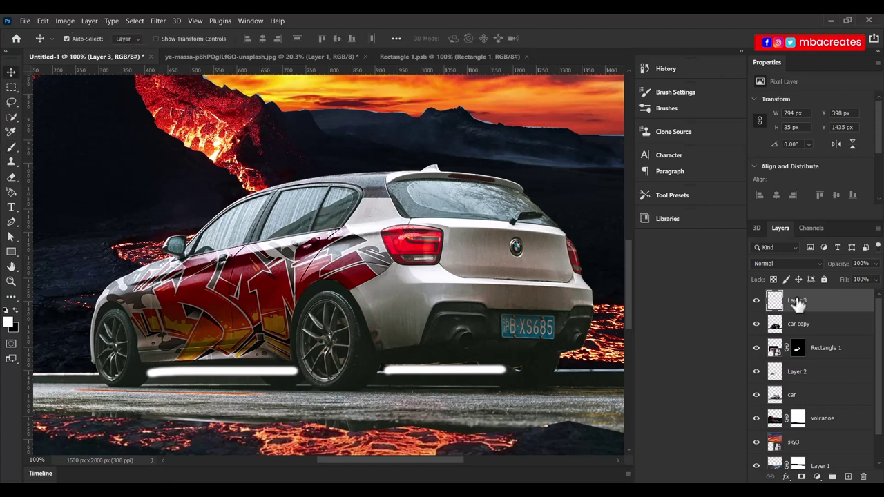
pyautogui.click(90, 22)
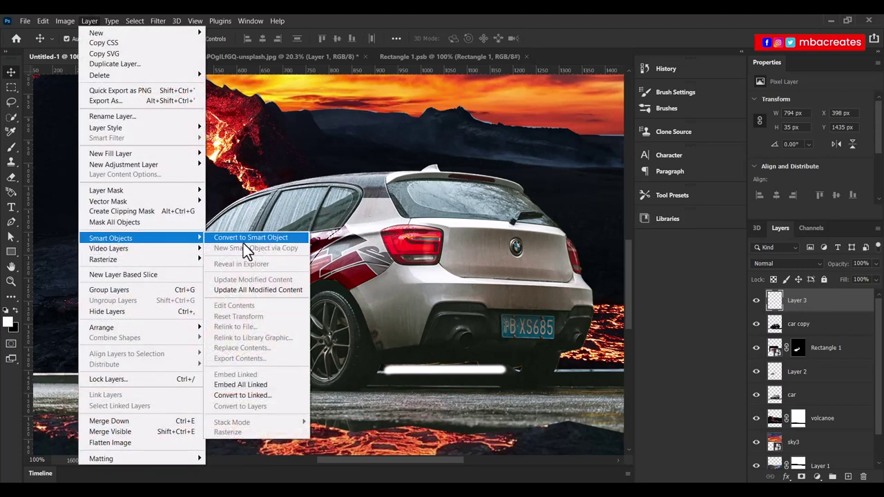
pyautogui.click(250, 238)
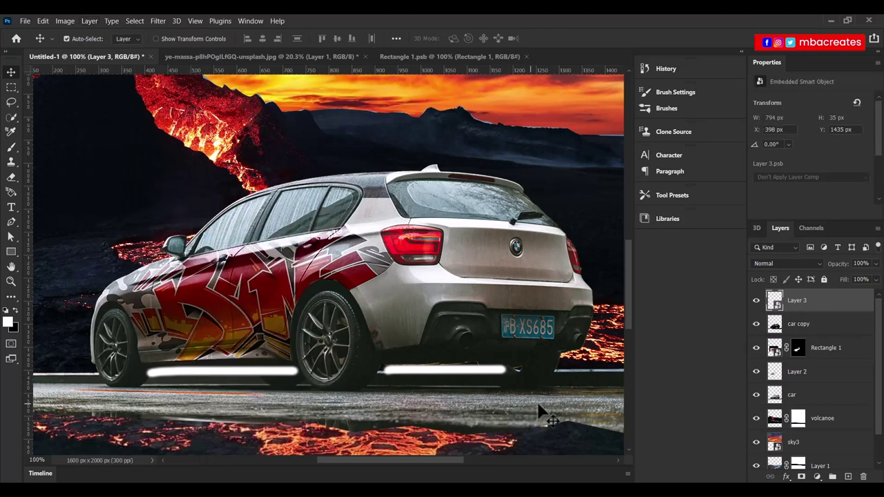
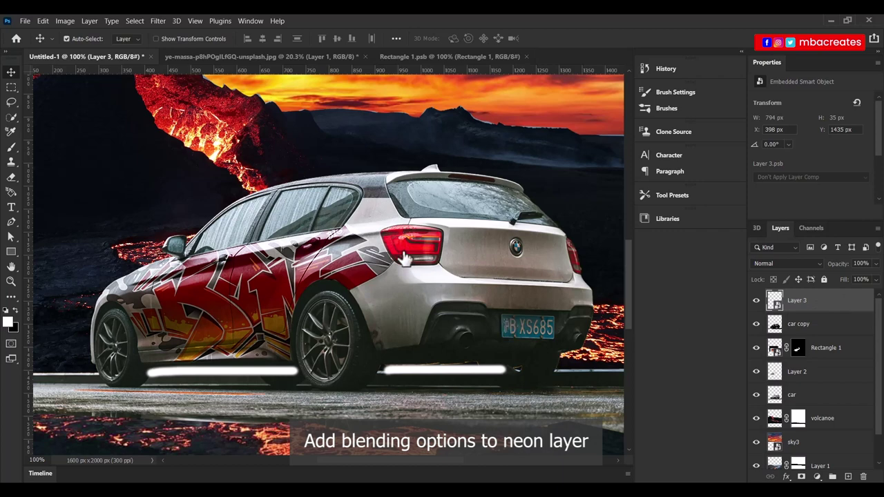
# Enable Inner Glow on Layer 3 with Hard Light blend mode
pyautogui.moveTo(582, 136); pyautogui.dragTo(484, 34)
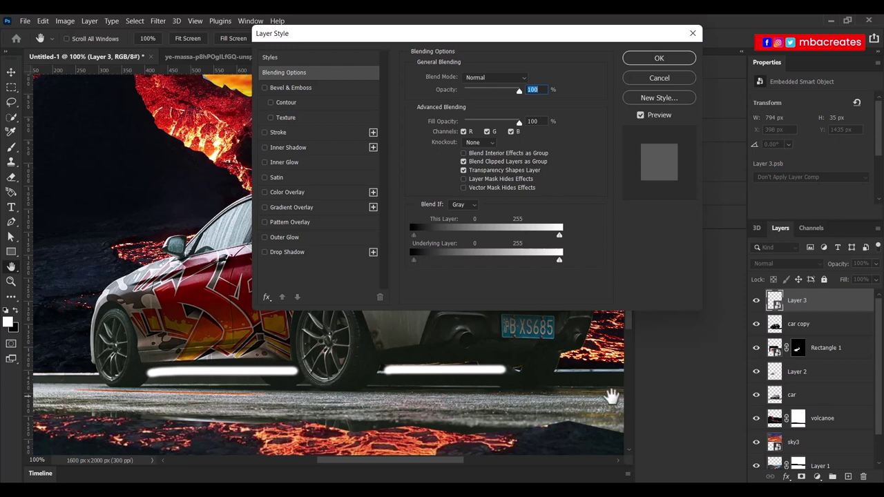
pyautogui.moveTo(494, 41); pyautogui.dragTo(496, 51)
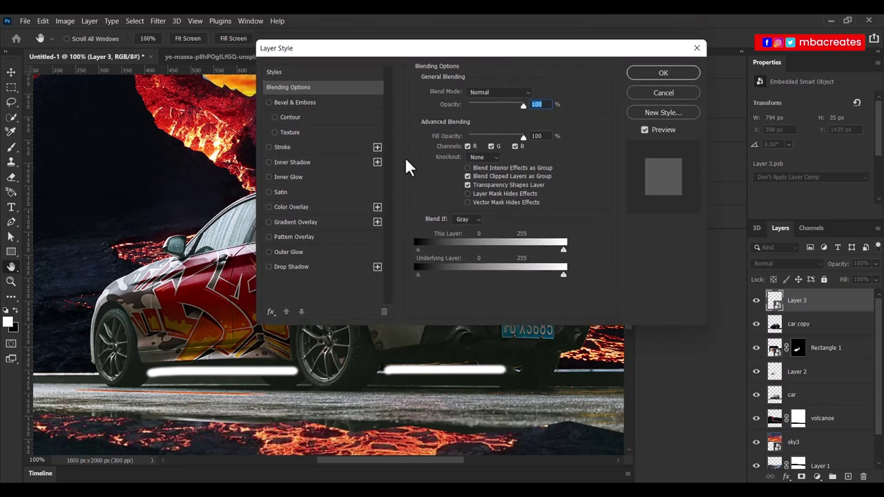
pyautogui.click(307, 178)
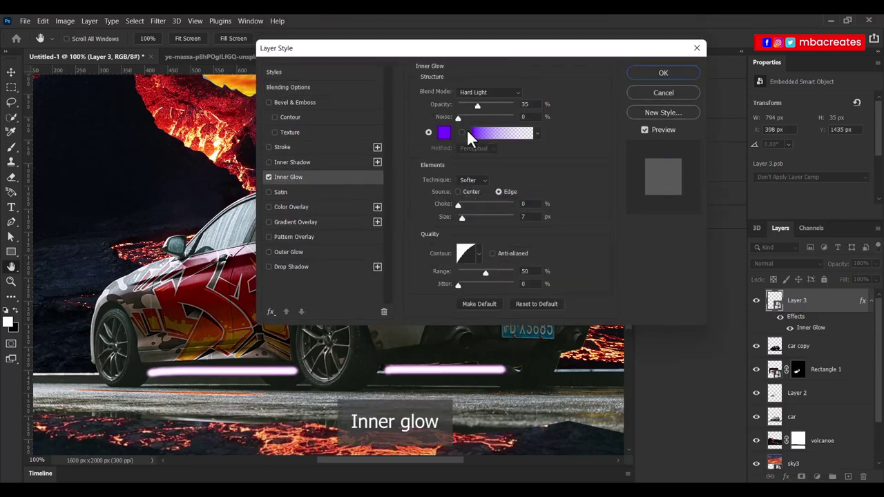
pyautogui.click(519, 92)
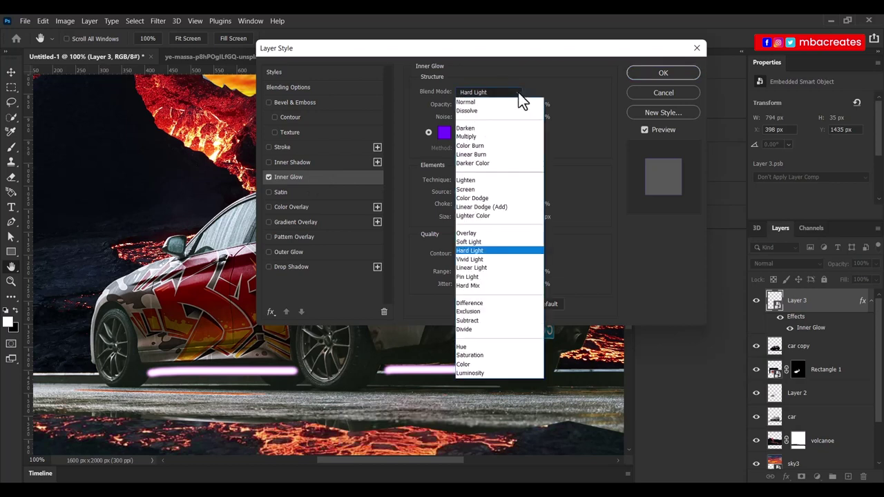
pyautogui.click(472, 254)
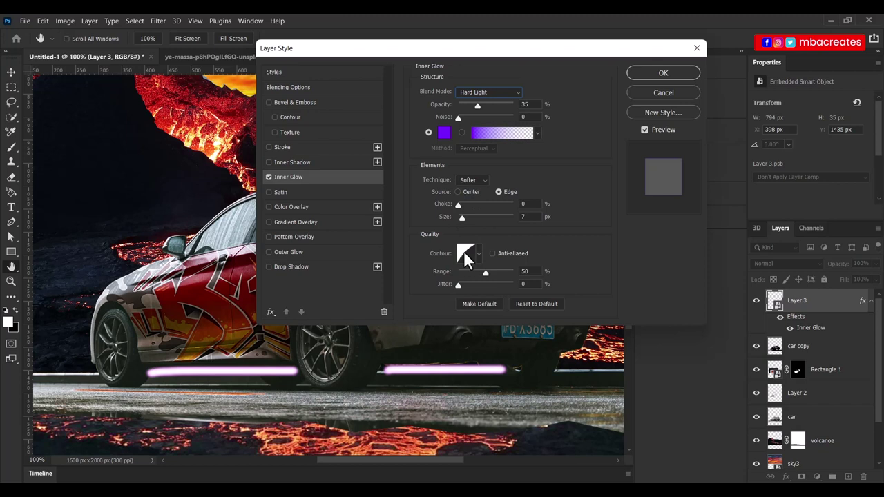
# Edit the inner glow contour, setting the middle point to input 45, output 50+
pyautogui.click(463, 251)
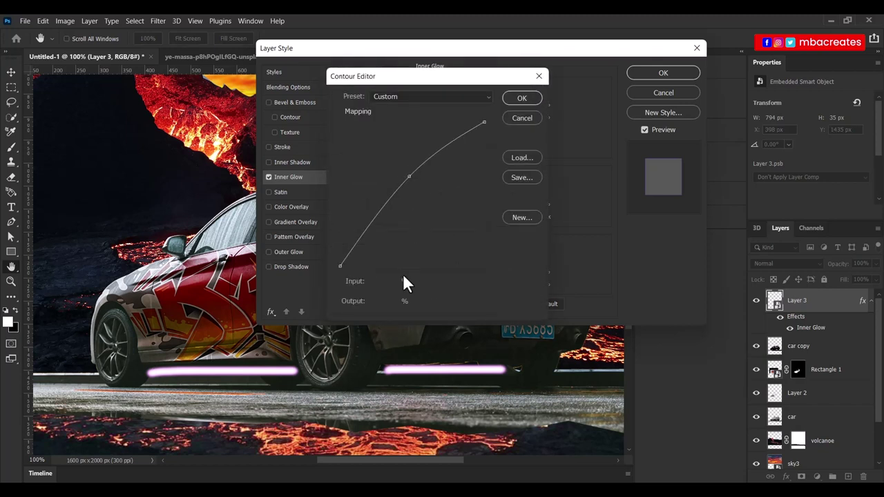
pyautogui.click(410, 177)
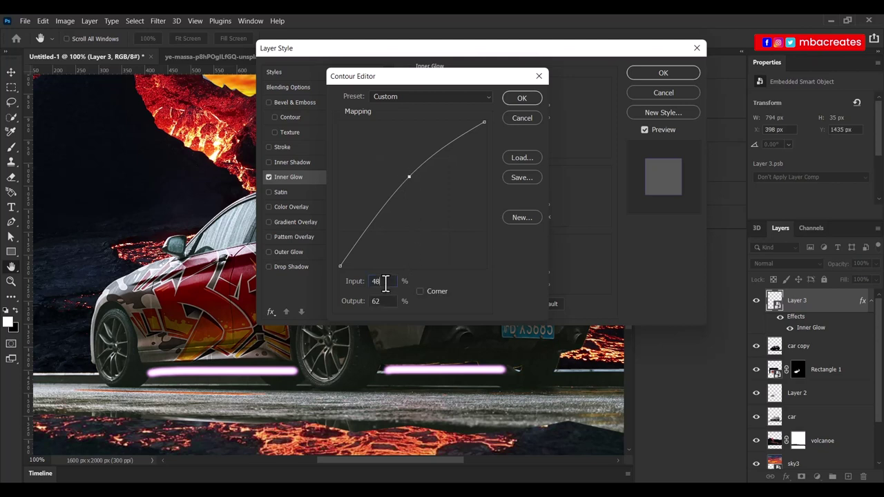
pyautogui.press('BackSpace')
pyautogui.press('BackSpace')
pyautogui.write('45')
pyautogui.doubleClick(368, 304)
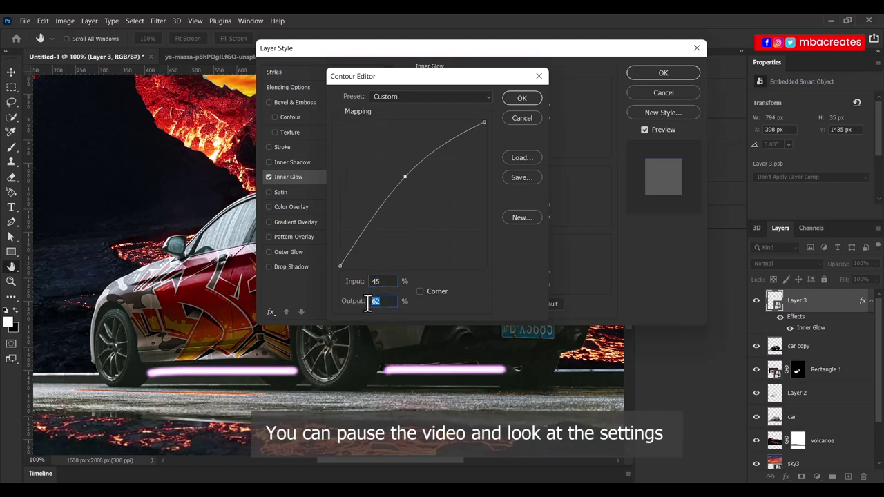
pyautogui.write('50')
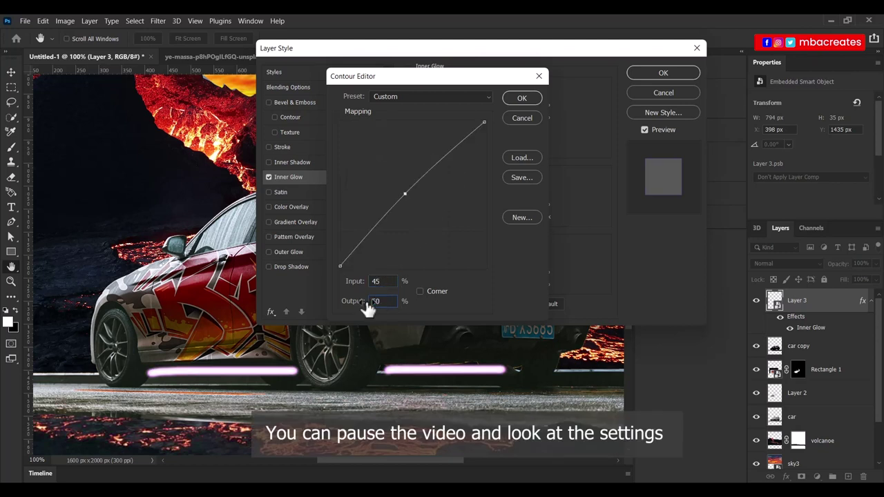
pyautogui.hotkey('shift', 'Up')
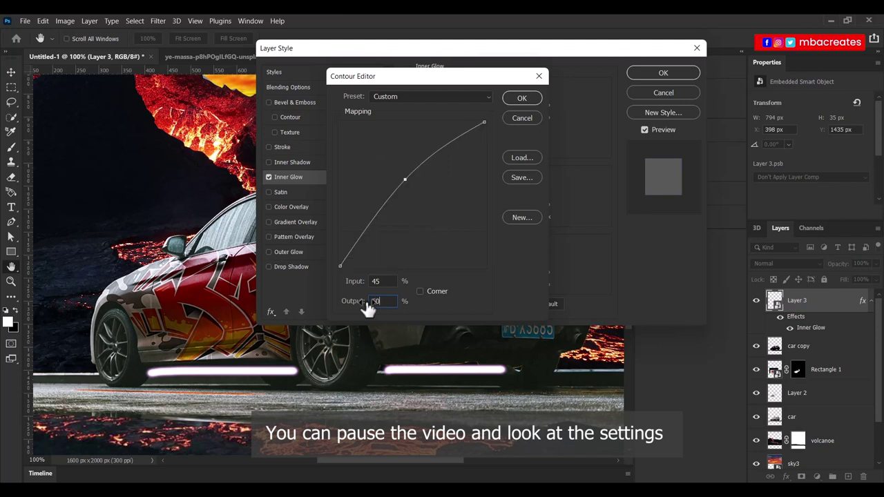
pyautogui.click(518, 101)
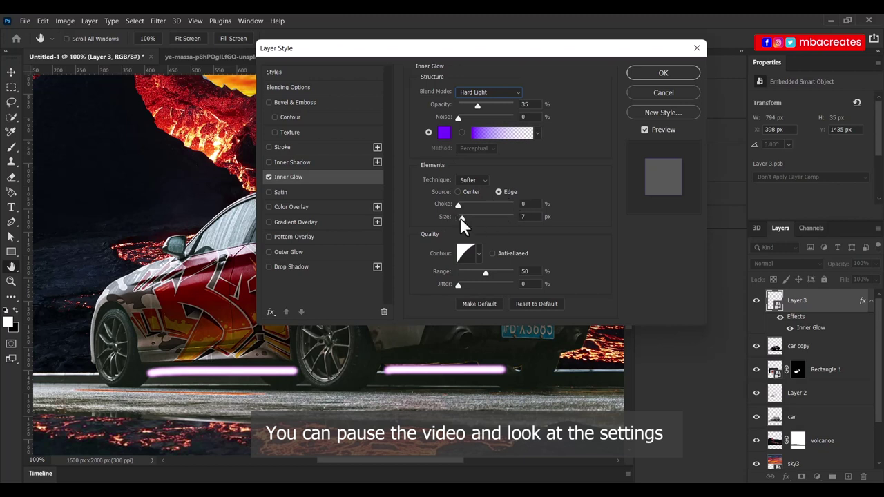
# Set the inner glow to 6 px size, 38% opacity and colour #7200ff
pyautogui.click(534, 217)
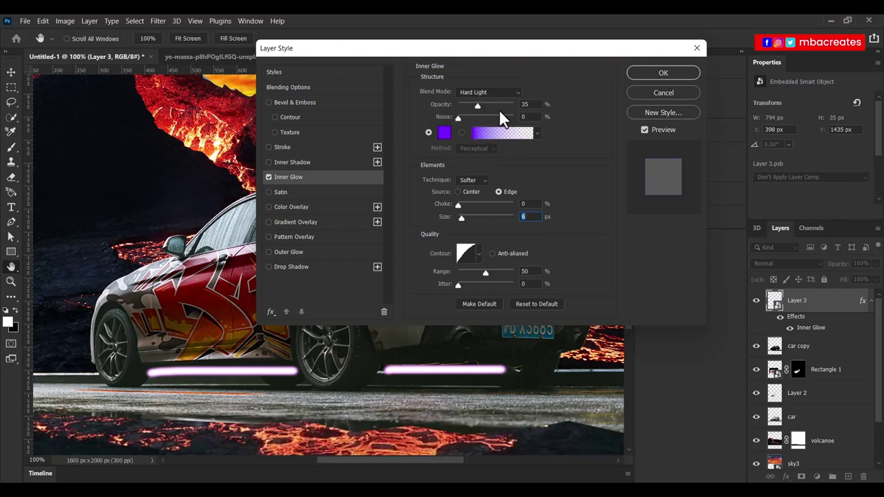
pyautogui.click(534, 105)
pyautogui.press('BackSpace')
pyautogui.write('8')
pyautogui.click(445, 134)
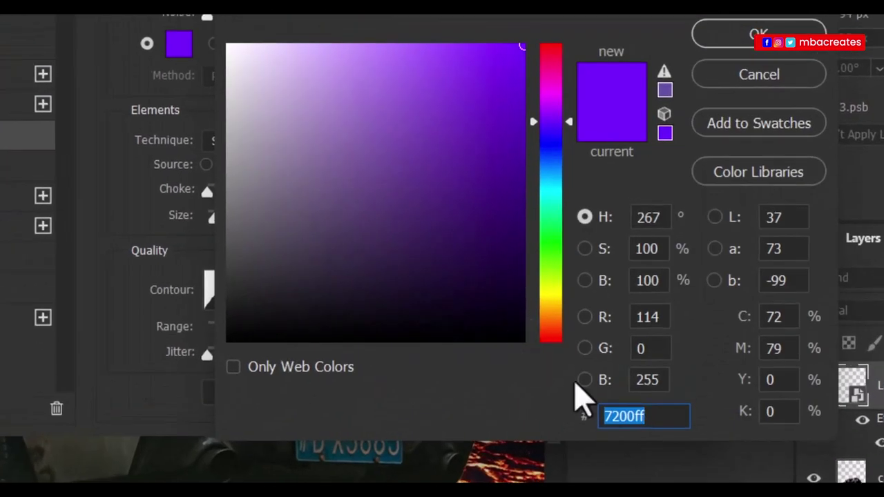
pyautogui.click(768, 46)
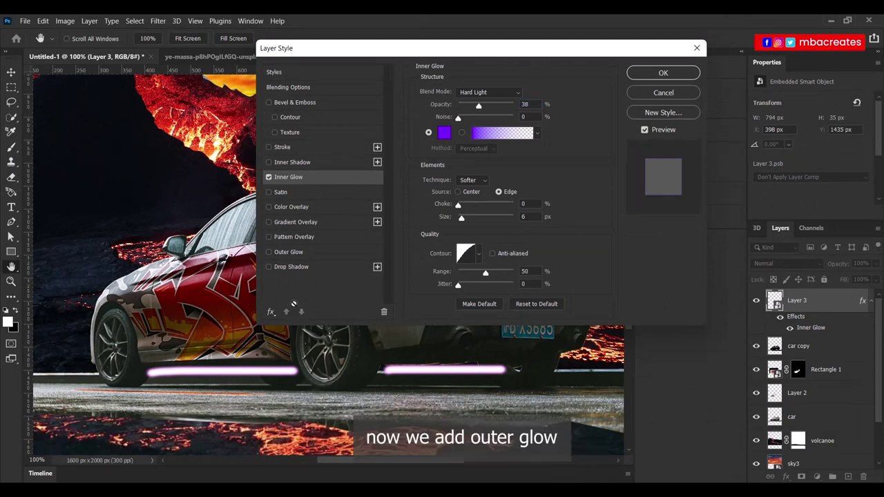
# Enable Outer Glow in Linear Dodge (Add) at 85% opacity with purple #9600ff
pyautogui.click(290, 253)
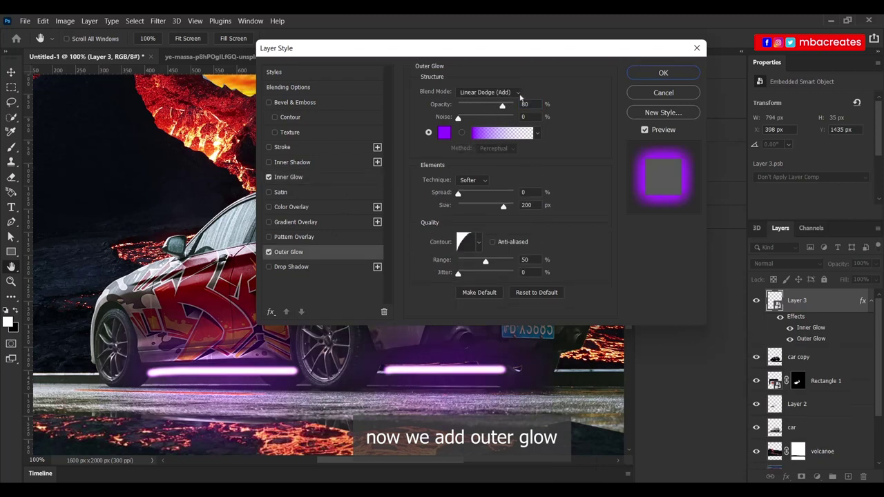
pyautogui.click(489, 91)
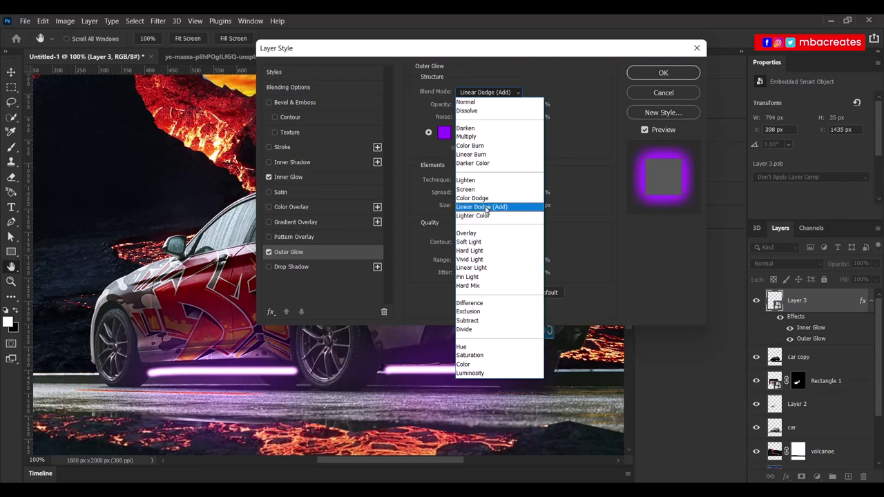
pyautogui.click(486, 207)
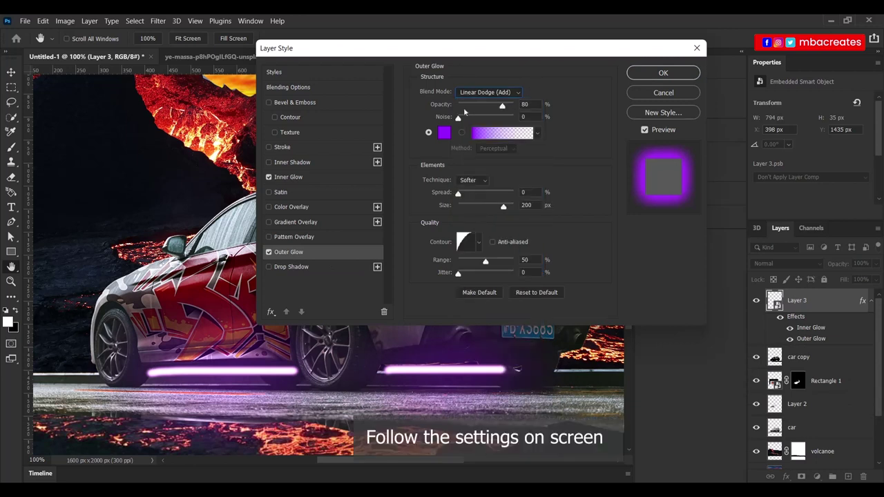
pyautogui.moveTo(531, 104); pyautogui.dragTo(512, 105)
pyautogui.write('85')
pyautogui.click(444, 133)
pyautogui.click(667, 318)
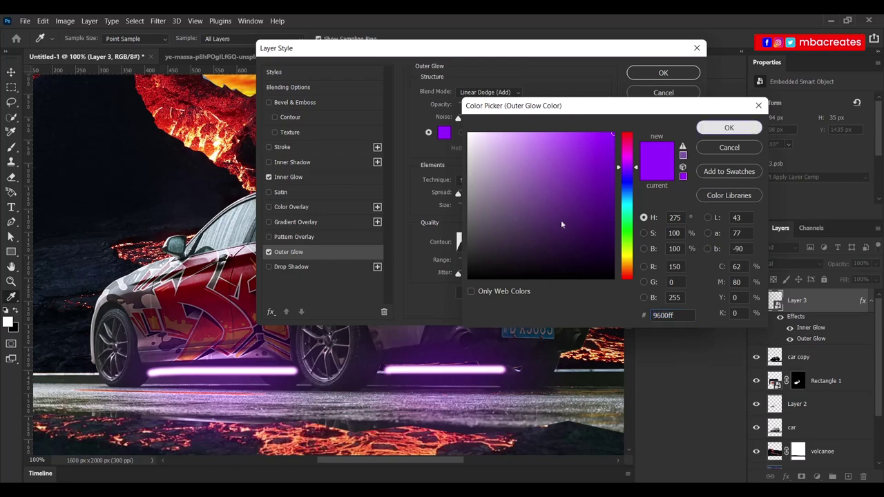
pyautogui.click(724, 129)
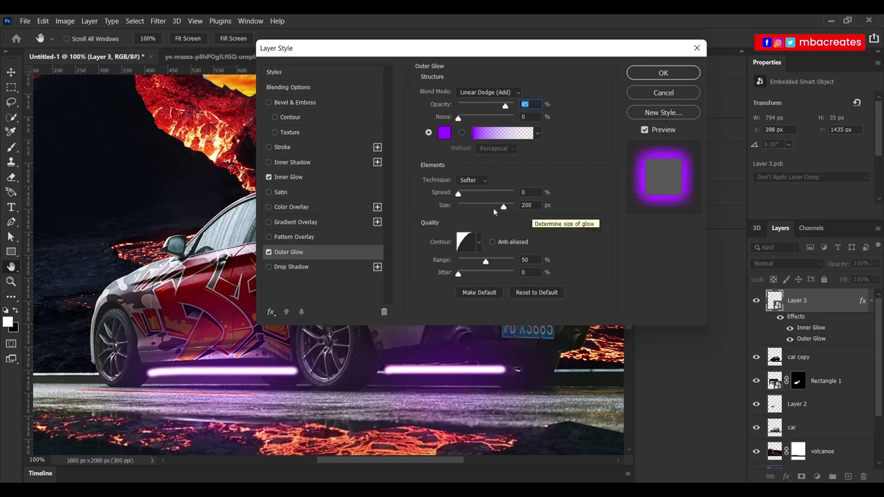
# Reshape the outer glow contour: lower point 10→29, middle point 33→66
pyautogui.click(462, 239)
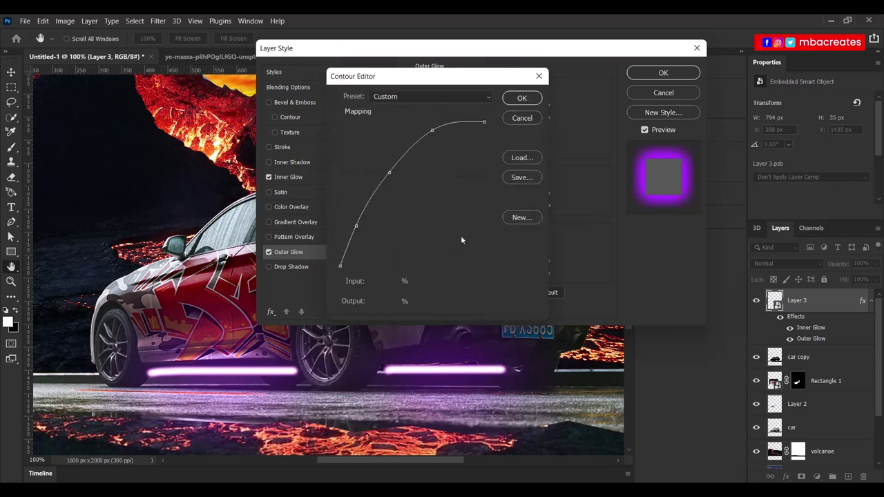
pyautogui.click(357, 224)
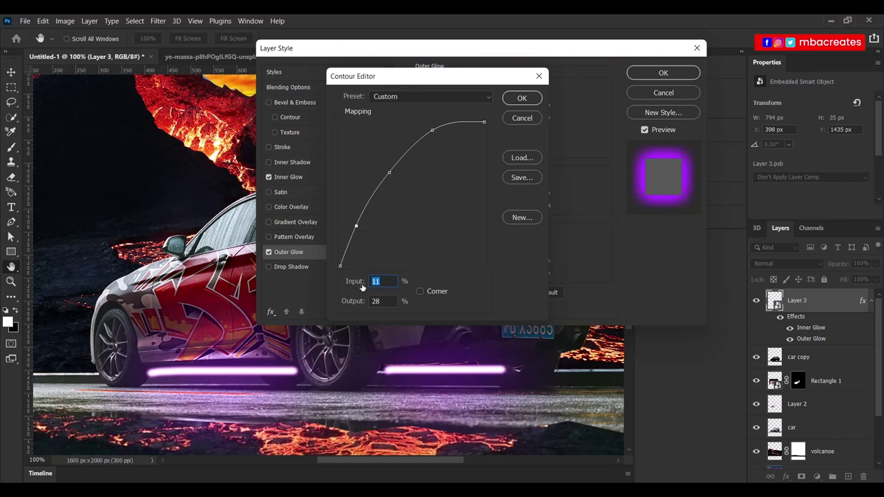
pyautogui.write('10')
pyautogui.doubleClick(388, 301)
pyautogui.write('29')
pyautogui.click(390, 172)
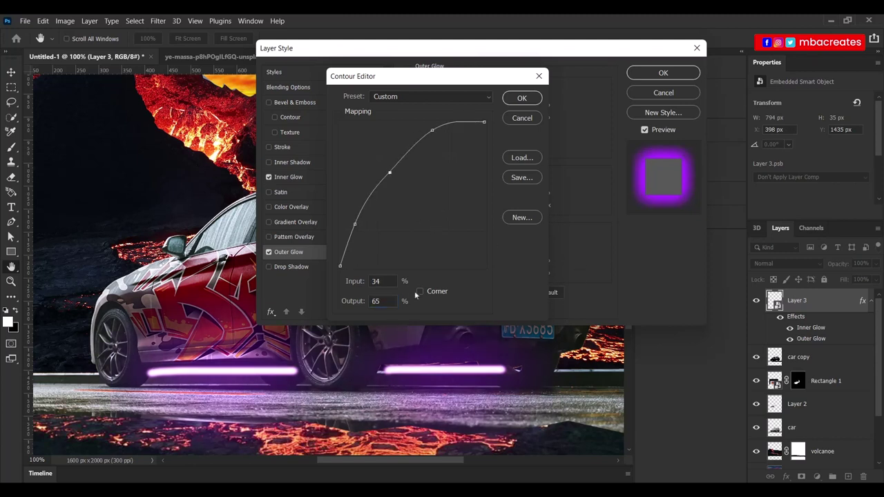
pyautogui.moveTo(387, 281); pyautogui.dragTo(365, 282)
pyautogui.write('33')
pyautogui.moveTo(387, 301); pyautogui.dragTo(371, 301)
pyautogui.write('66')
pyautogui.click(433, 130)
pyautogui.click(523, 98)
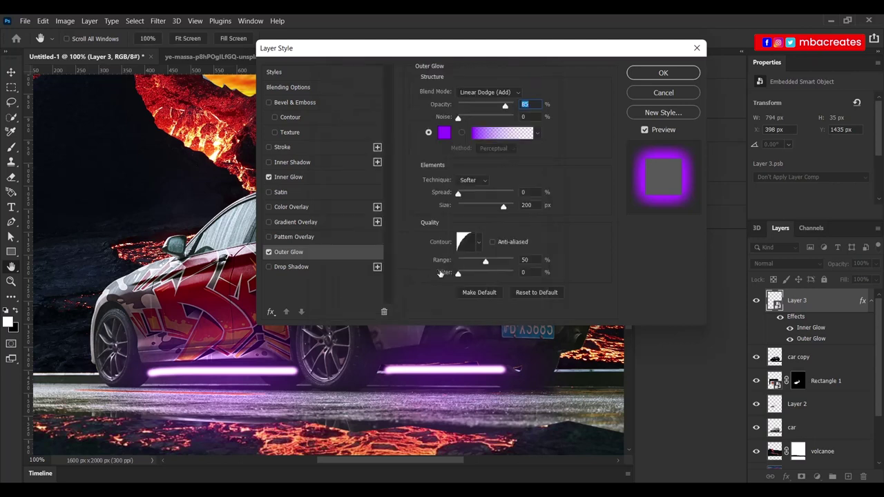
# Set the outer glow size to 180 px and apply both glow styles
pyautogui.click(537, 124)
pyautogui.moveTo(505, 206); pyautogui.dragTo(480, 209)
pyautogui.click(480, 208)
pyautogui.moveTo(480, 210)
pyautogui.mouseDown()
pyautogui.moveTo(467, 211)
pyautogui.moveTo(495, 210)
pyautogui.mouseUp()
pyautogui.write('180')
pyautogui.click(663, 72)
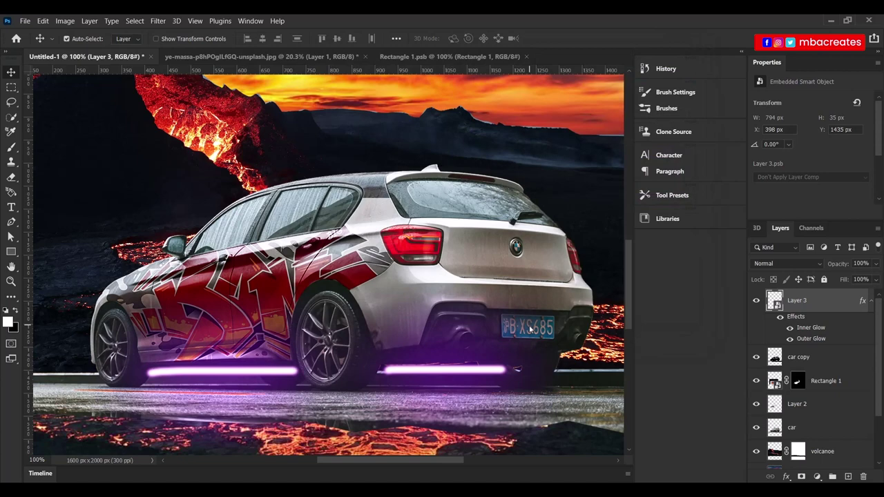
# View the car at actual size and add a layer mask to Layer 3
pyautogui.hotkey('ctrl', '0')
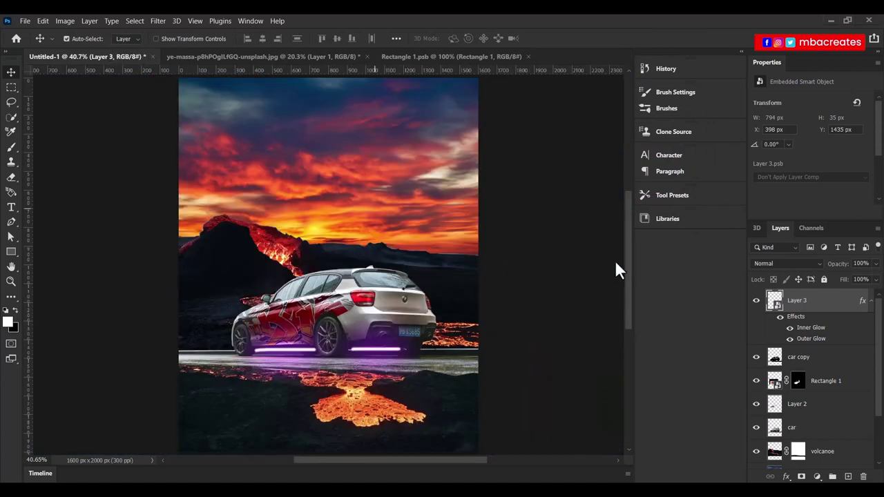
pyautogui.hotkey('ctrl', '+')
pyautogui.hotkey('ctrl', '+')
pyautogui.hotkey('ctrl', '+')
pyautogui.hotkey('ctrl', '+')
pyautogui.hotkey('ctrl', '0')
pyautogui.hotkey('ctrl', '1')
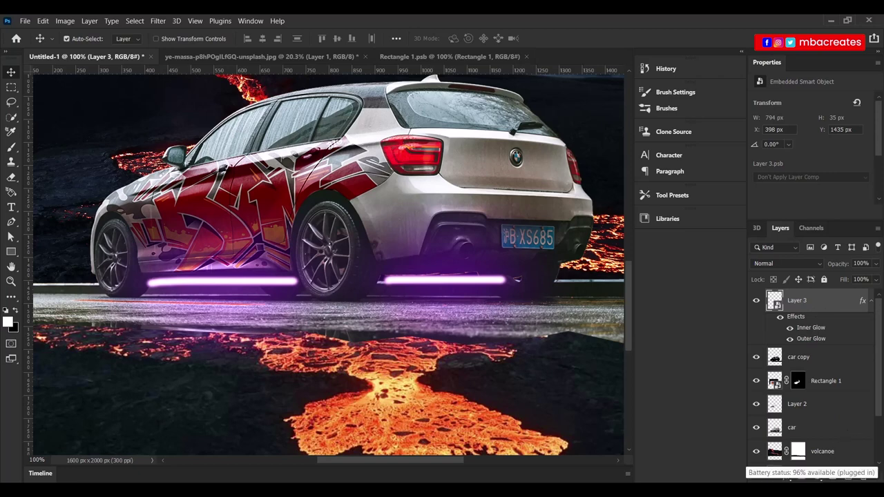
pyautogui.click(801, 477)
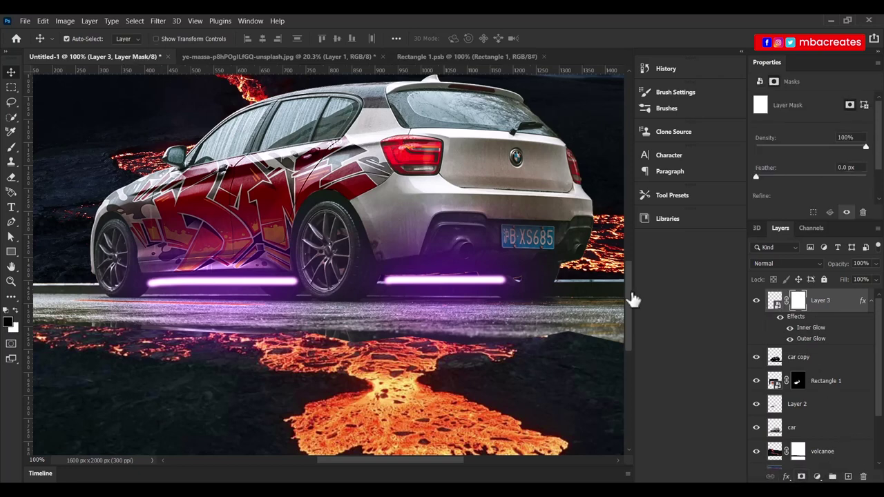
# Paint the purple glow back under the car with a 100%-hard brush, then return to Move
pyautogui.click(11, 147)
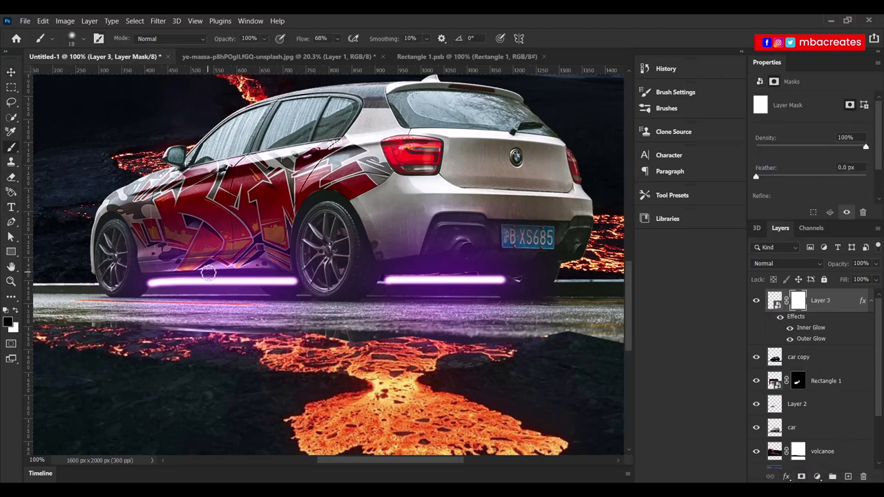
pyautogui.press(']')
pyautogui.press(']')
pyautogui.press(']')
pyautogui.press(']')
pyautogui.press(']')
pyautogui.press(']')
pyautogui.press(']')
pyautogui.press(']')
pyautogui.press(']')
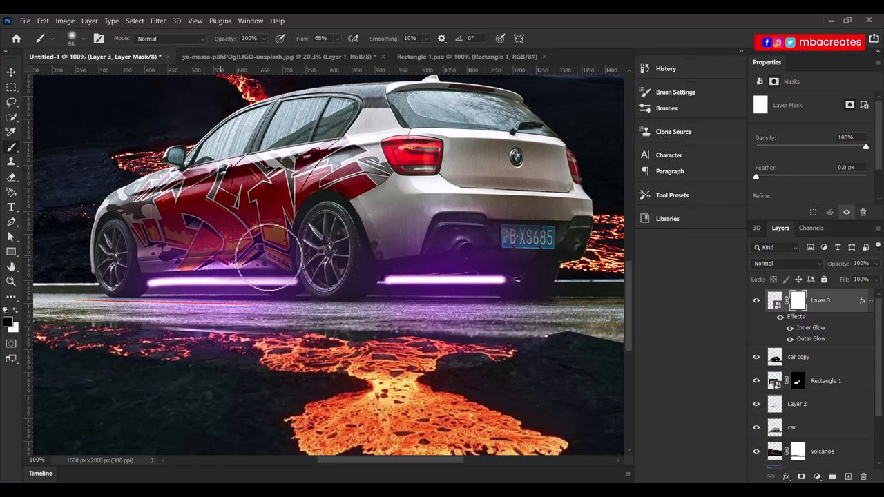
pyautogui.click(83, 38)
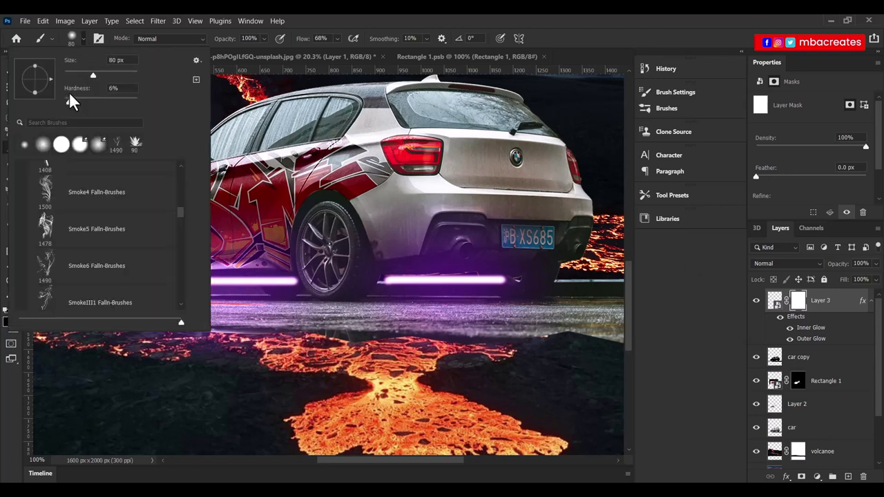
pyautogui.moveTo(67, 103); pyautogui.dragTo(143, 106)
pyautogui.press('Return')
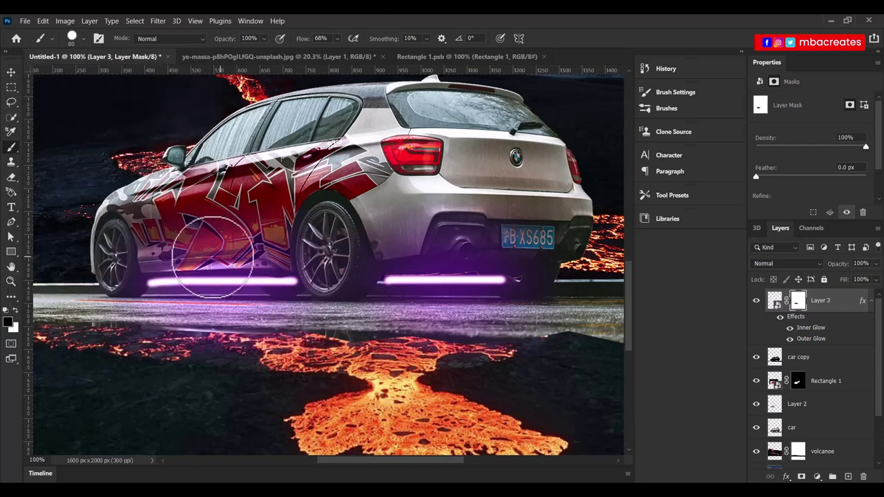
pyautogui.moveTo(211, 252); pyautogui.dragTo(513, 257)
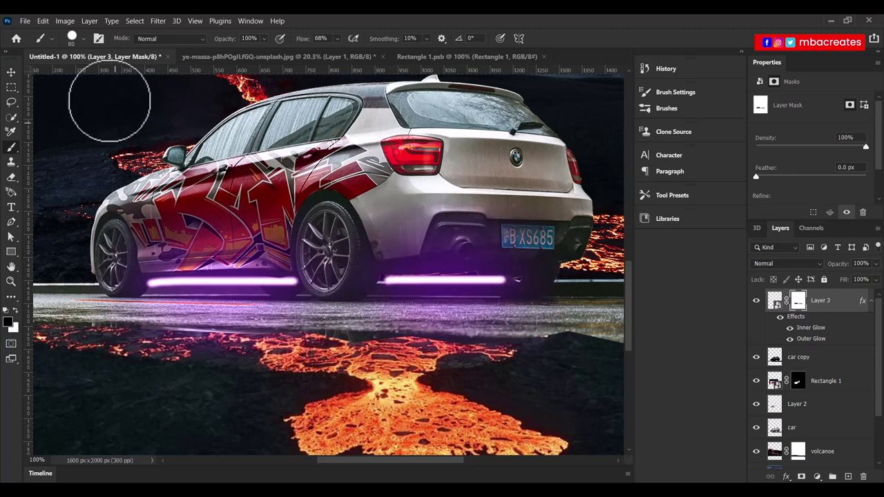
pyautogui.click(11, 72)
pyautogui.scroll(1, 612, 295)
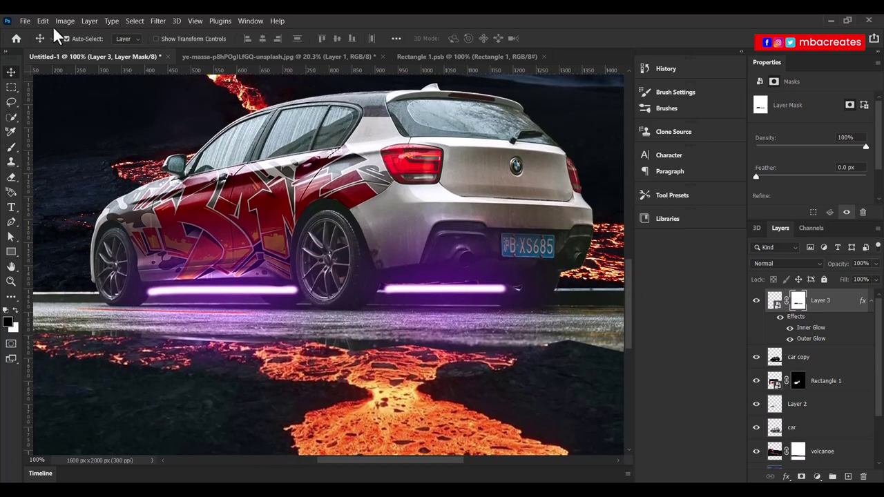
pyautogui.click(26, 23)
# Open exhaust flames.jpg and unlock its background layer
pyautogui.click(34, 39)
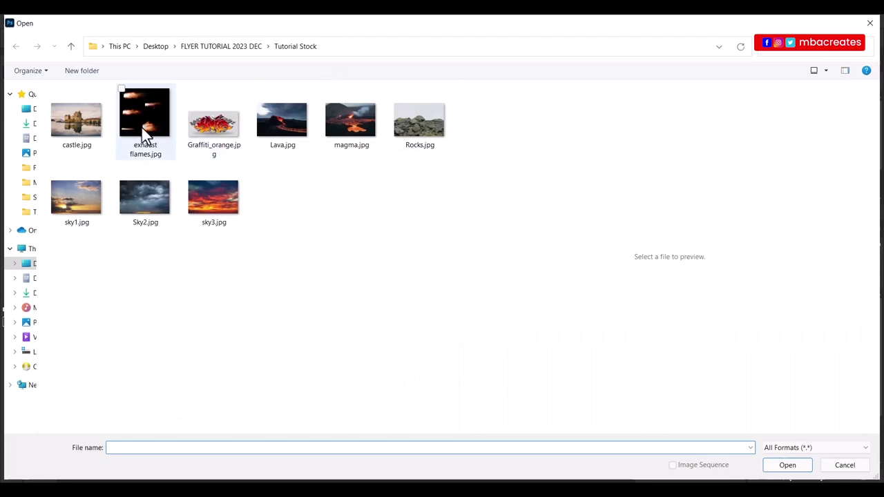
pyautogui.click(142, 129)
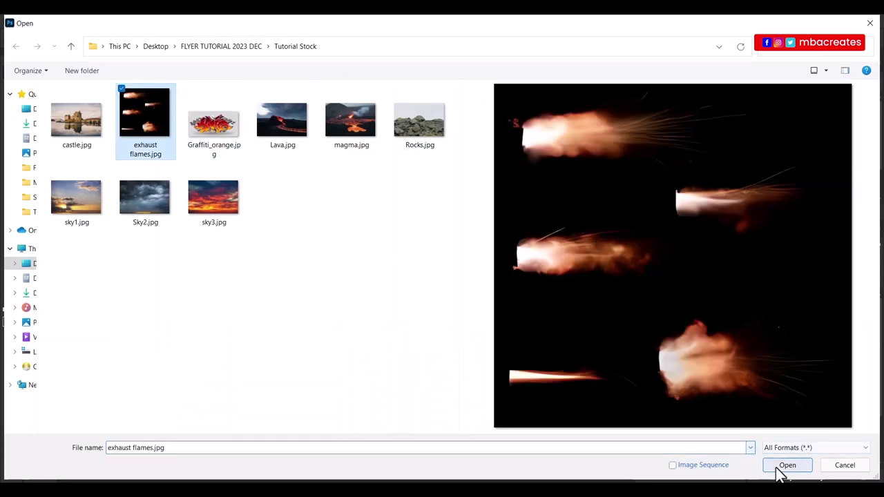
pyautogui.click(791, 465)
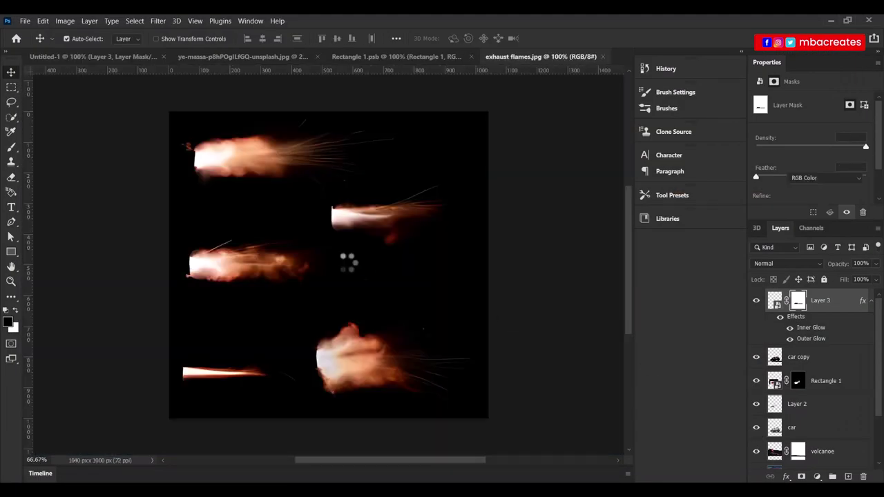
pyautogui.click(862, 300)
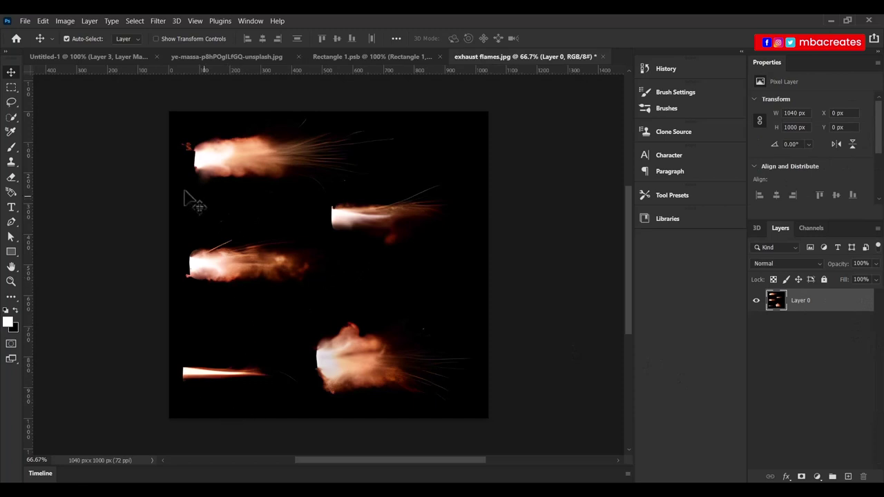
# Lasso the top flame and drag it into the car poster as a new layer
pyautogui.click(13, 121)
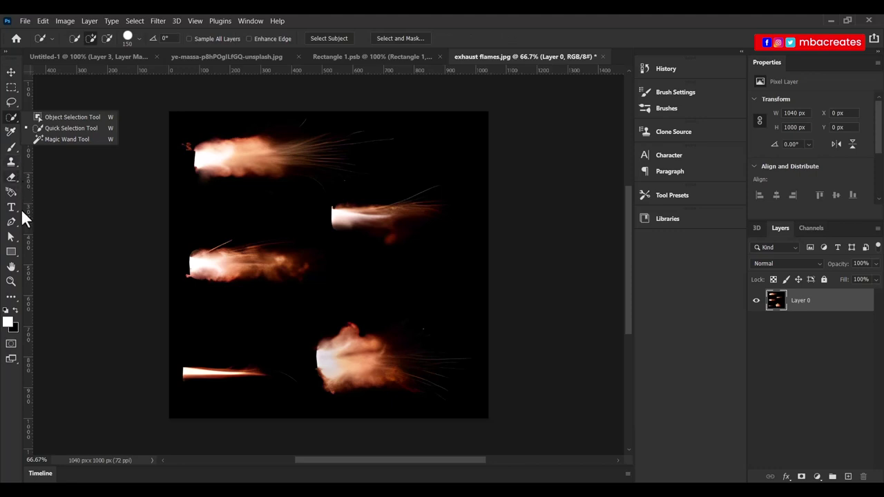
pyautogui.click(14, 104)
pyautogui.click(48, 114)
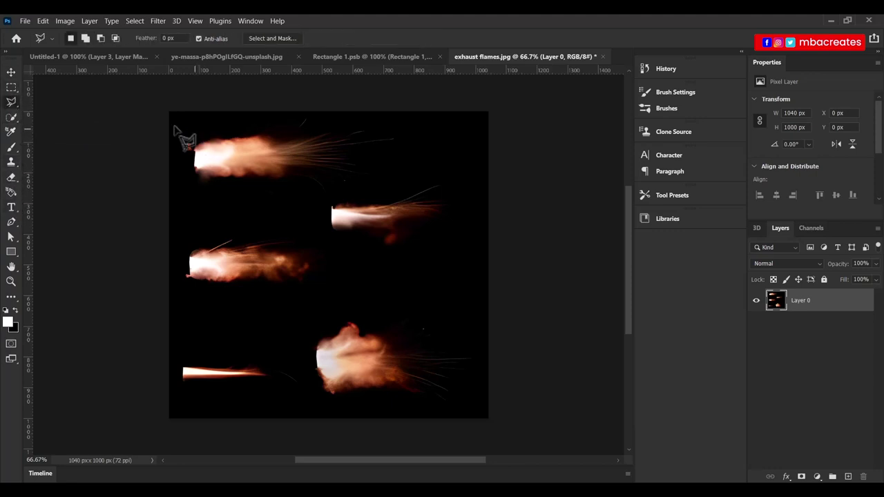
pyautogui.click(11, 117)
pyautogui.click(11, 104)
pyautogui.click(58, 101)
pyautogui.moveTo(195, 127)
pyautogui.mouseDown()
pyautogui.moveTo(380, 176)
pyautogui.moveTo(196, 128)
pyautogui.mouseUp()
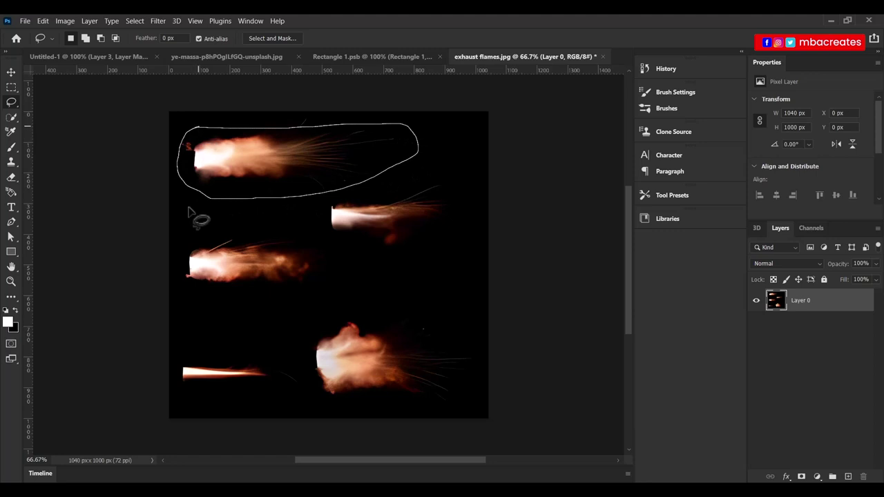
pyautogui.click(11, 71)
pyautogui.moveTo(242, 155)
pyautogui.mouseDown()
pyautogui.moveTo(414, 228)
pyautogui.moveTo(474, 286)
pyautogui.mouseUp()
pyautogui.moveTo(411, 270)
pyautogui.mouseDown()
pyautogui.moveTo(543, 277)
pyautogui.moveTo(505, 272)
pyautogui.mouseUp()
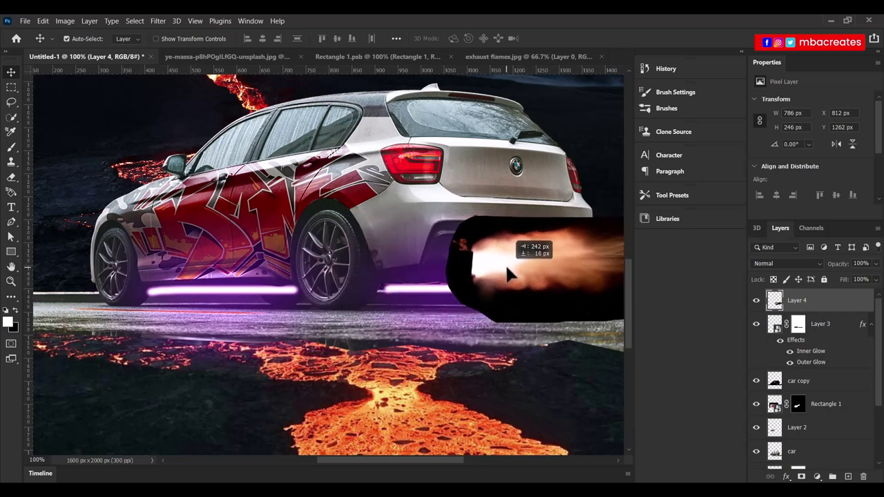
# Name the new layer Flame and scale it down to about 278 × 87 px
pyautogui.doubleClick(798, 301)
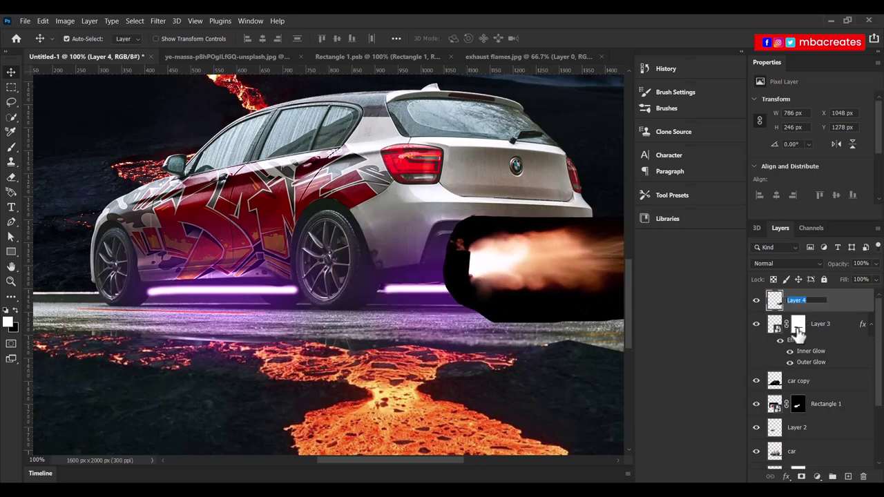
pyautogui.write('Flame')
pyautogui.press('Return')
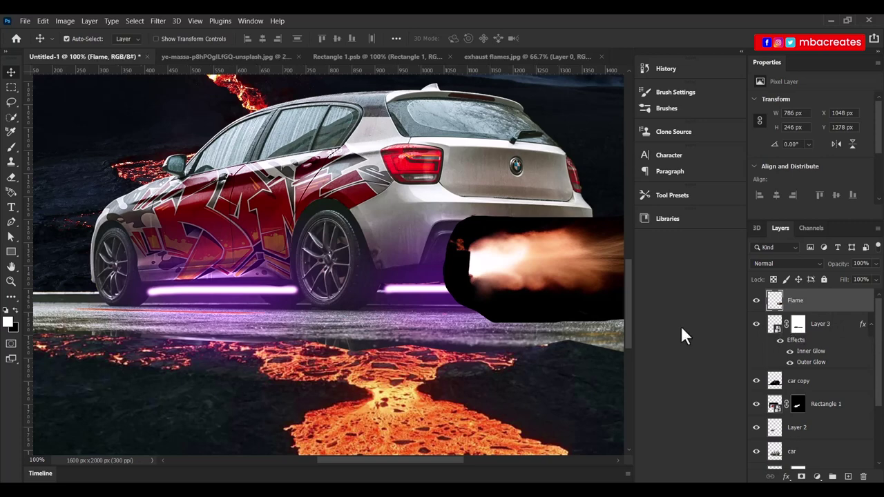
pyautogui.hotkey('ctrl', 't')
pyautogui.moveTo(438, 317)
pyautogui.mouseDown()
pyautogui.moveTo(625, 245)
pyautogui.moveTo(444, 294)
pyautogui.mouseUp()
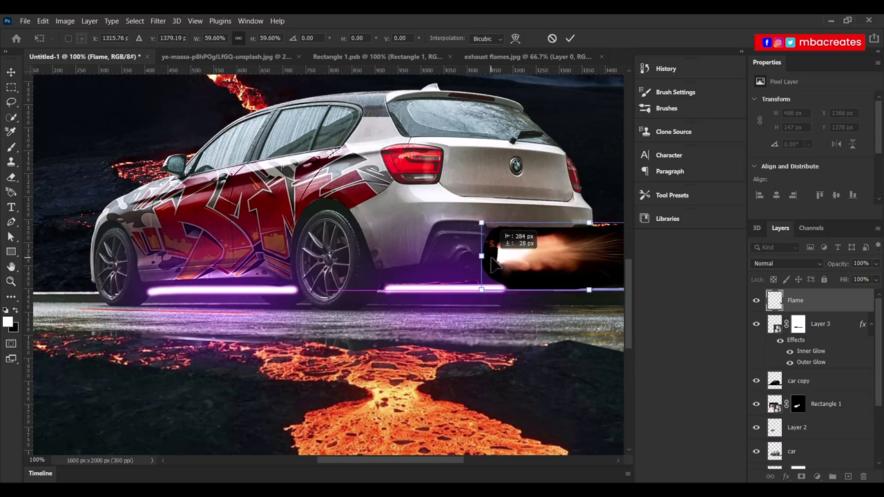
pyautogui.moveTo(444, 291); pyautogui.dragTo(532, 263)
pyautogui.moveTo(591, 249); pyautogui.dragTo(523, 259)
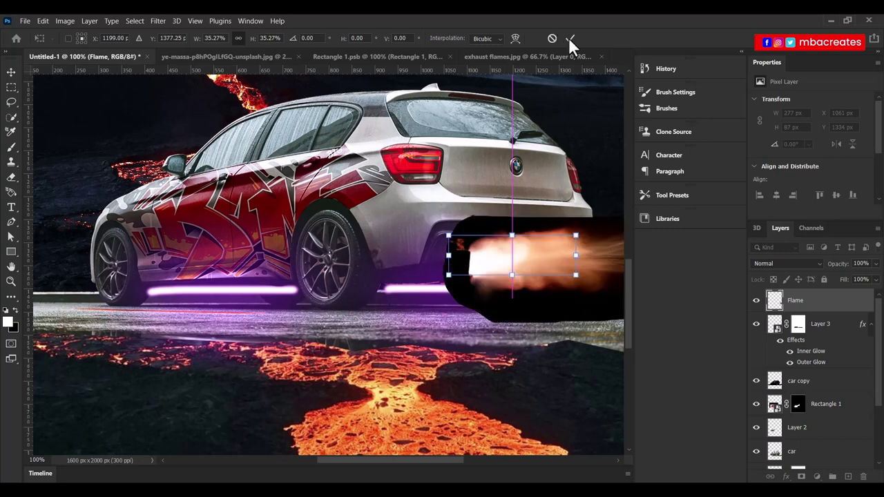
pyautogui.press('Return')
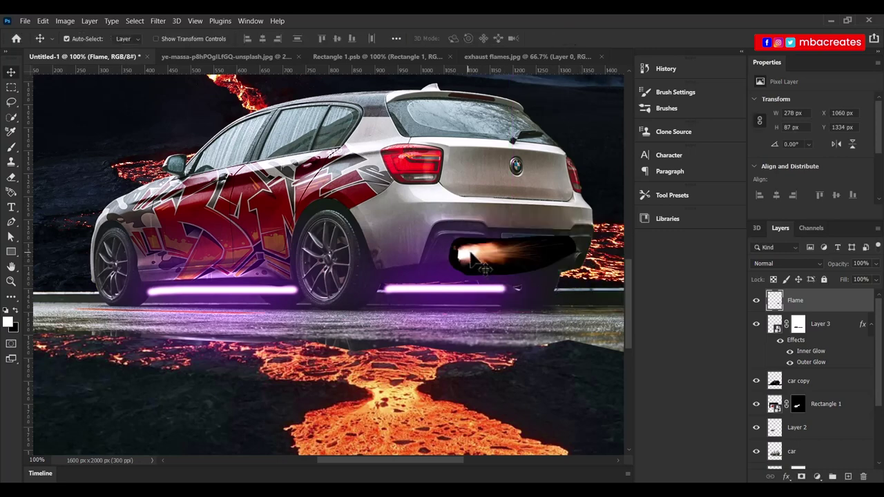
# Position the Flame under the car's exhaust below the bumper
pyautogui.moveTo(497, 261); pyautogui.dragTo(473, 264)
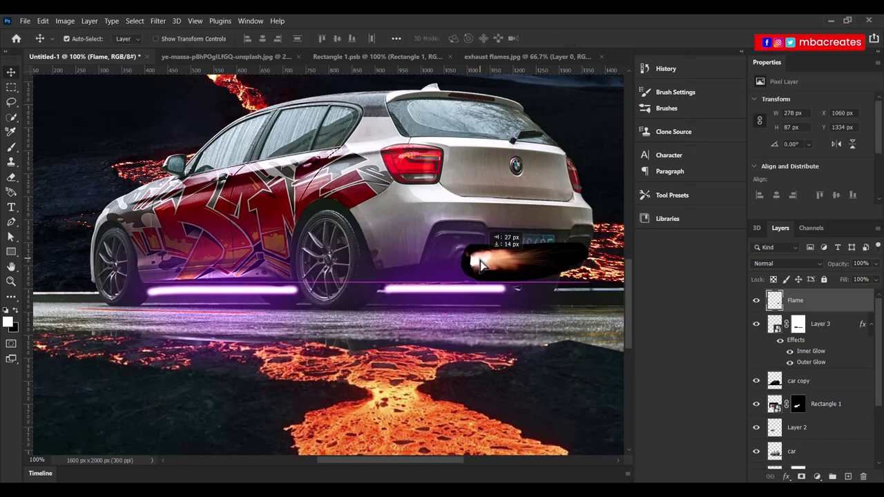
pyautogui.moveTo(473, 264); pyautogui.dragTo(509, 268)
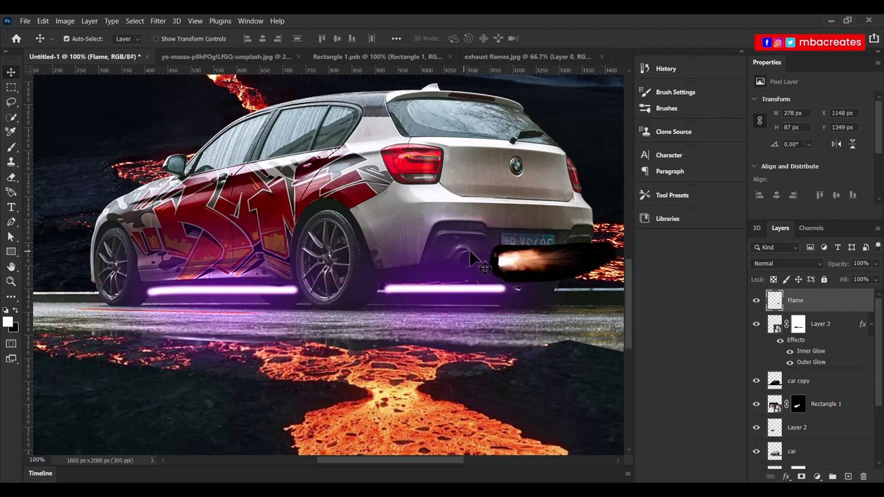
pyautogui.moveTo(471, 252); pyautogui.dragTo(441, 252)
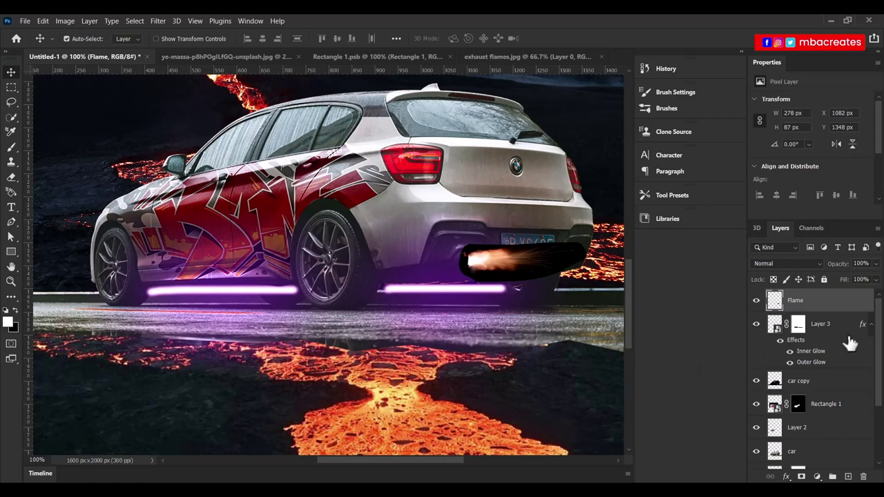
pyautogui.click(790, 264)
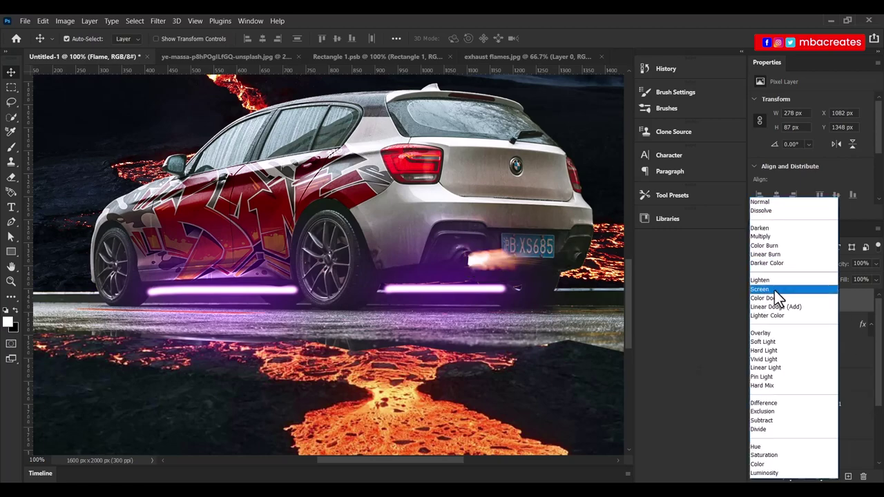
# Blend the Flame with Screen mode and move it onto the exhaust pipe at 300% zoom
pyautogui.click(775, 290)
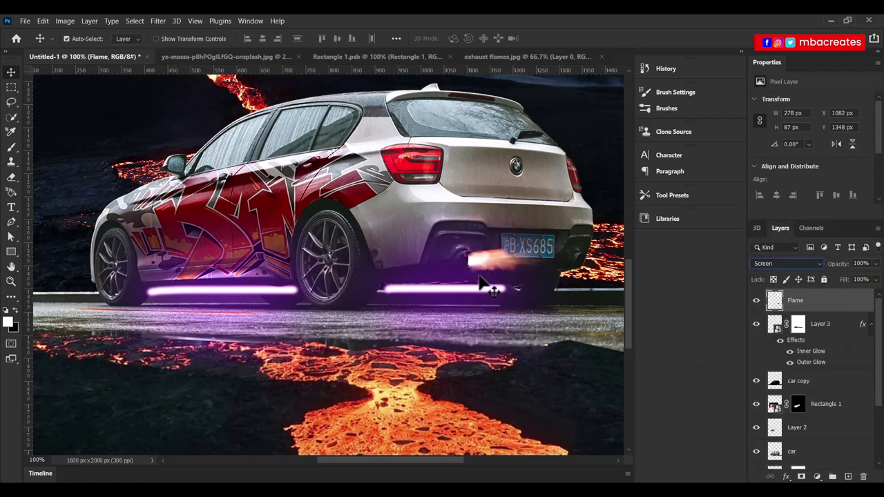
pyautogui.hotkey('ctrl', '+')
pyautogui.hotkey('ctrl', '+')
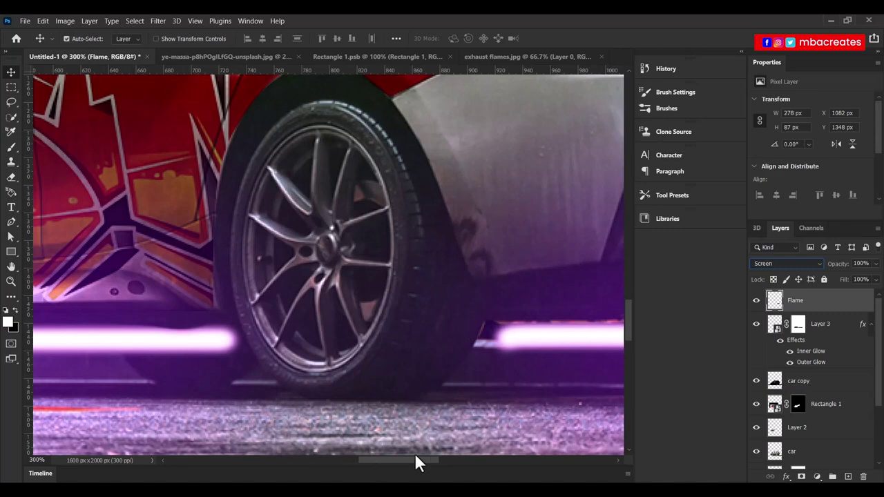
pyautogui.moveTo(387, 457); pyautogui.dragTo(456, 458)
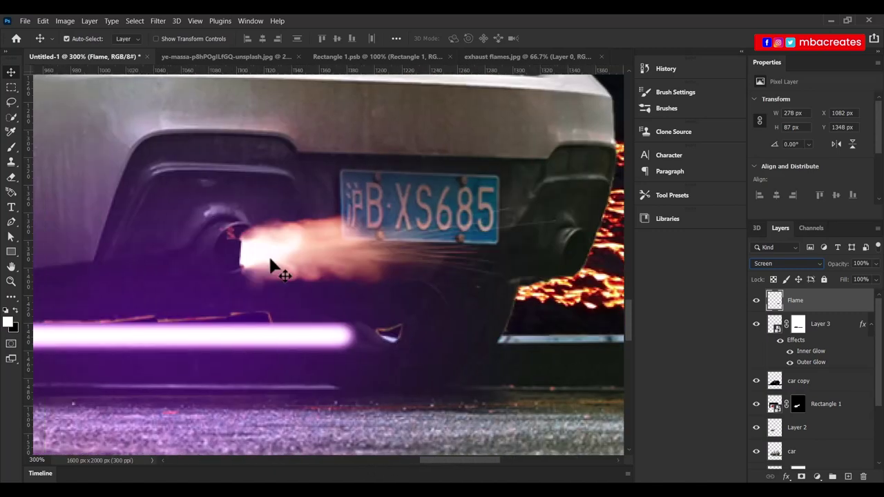
pyautogui.moveTo(270, 261)
pyautogui.mouseDown()
pyautogui.moveTo(284, 253)
pyautogui.moveTo(276, 249)
pyautogui.moveTo(281, 255)
pyautogui.mouseUp()
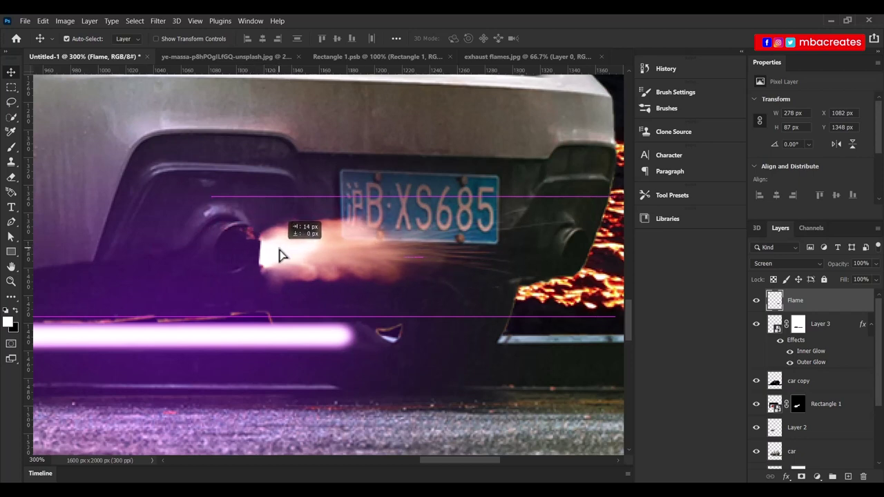
pyautogui.moveTo(280, 256); pyautogui.dragTo(235, 253)
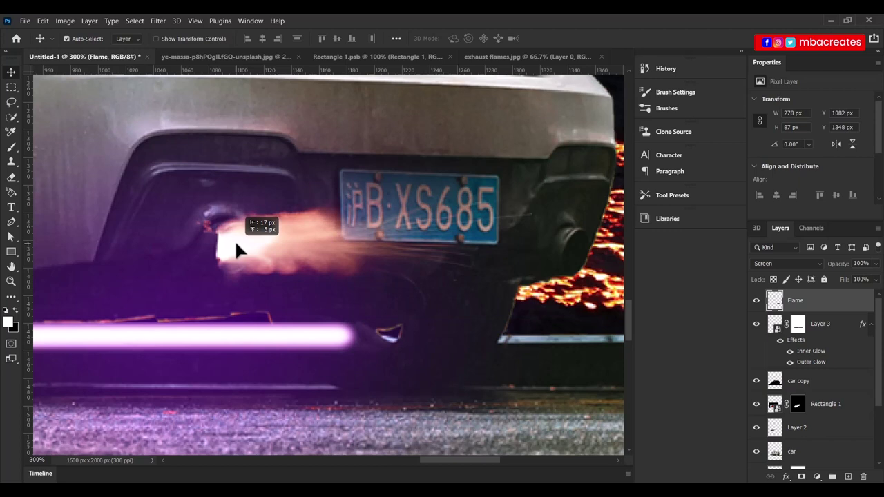
pyautogui.moveTo(236, 245); pyautogui.dragTo(237, 249)
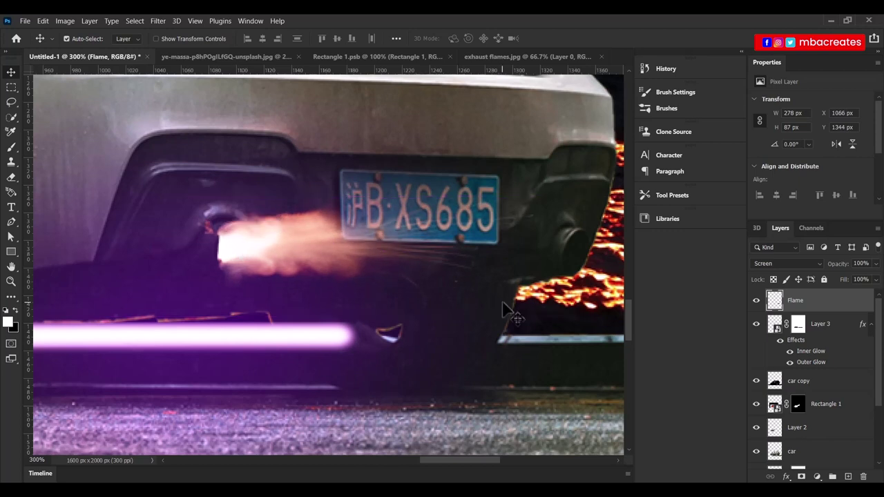
# Scale the Flame to about 94% (260 × 81 px) and seat it in the pipe
pyautogui.hotkey('ctrl', 't')
pyautogui.moveTo(572, 191); pyautogui.dragTo(549, 198)
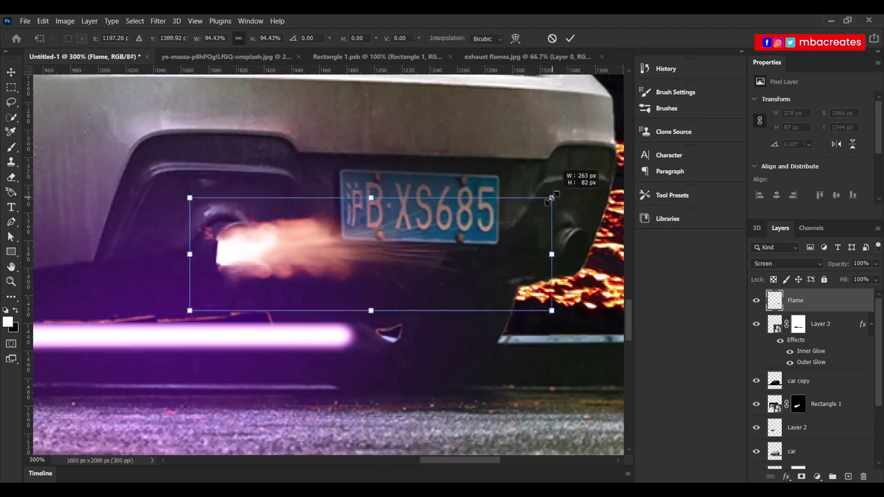
pyautogui.moveTo(265, 248); pyautogui.dragTo(260, 250)
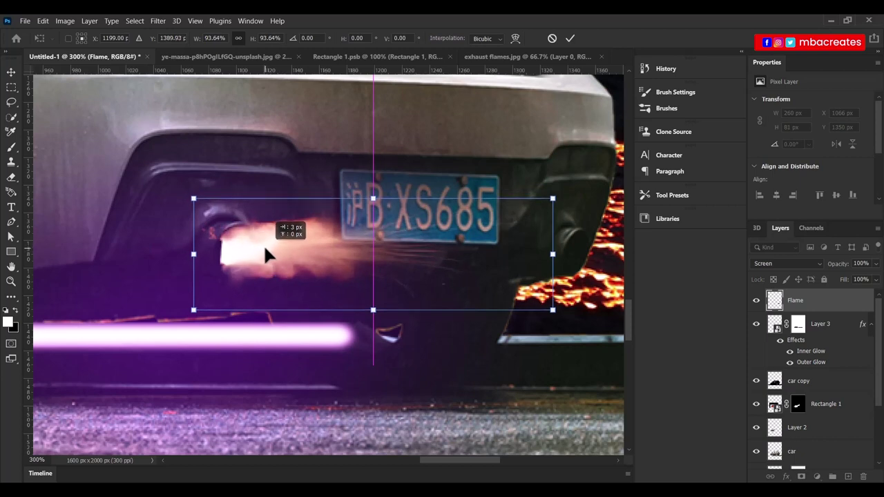
pyautogui.moveTo(260, 250); pyautogui.dragTo(250, 251)
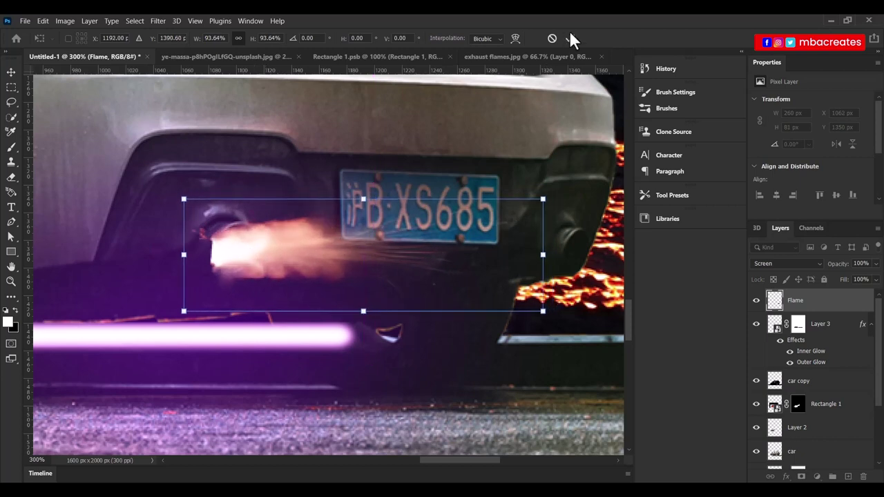
pyautogui.press('Return')
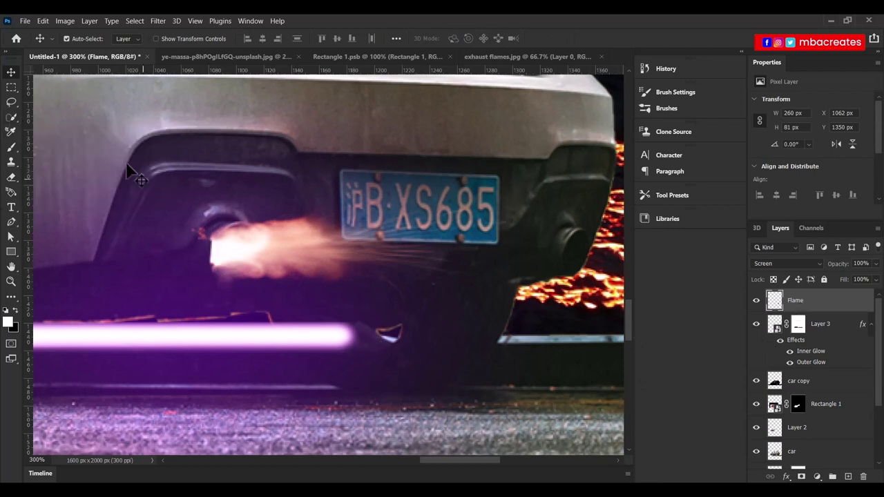
# Add a layer mask to Flame and set up a black size-30 brush, zoomed in
pyautogui.click(11, 117)
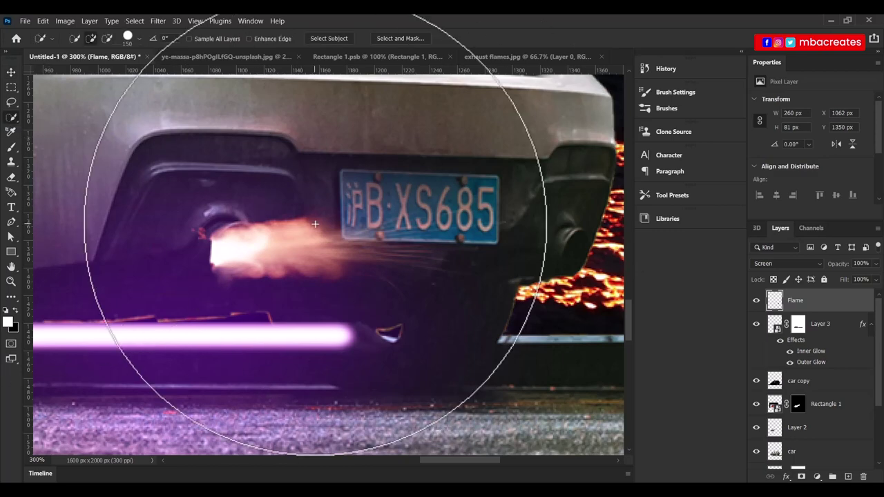
pyautogui.press('[')
pyautogui.press('[')
pyautogui.press('[')
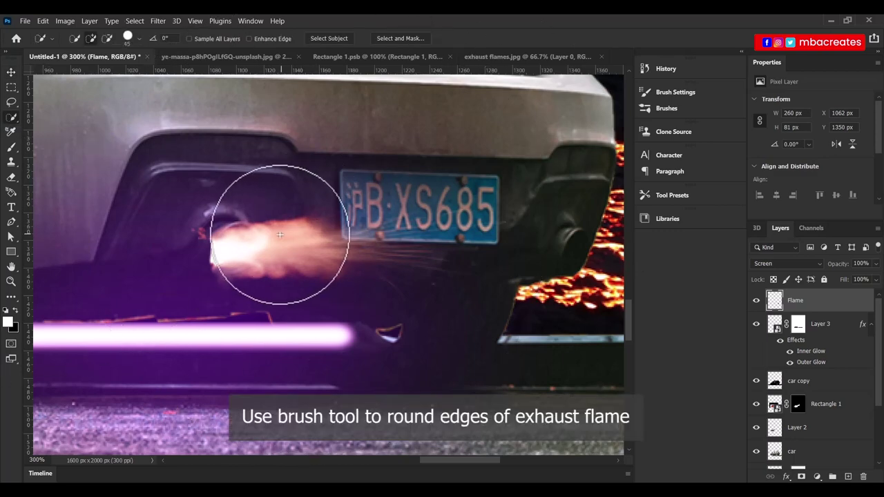
pyautogui.press('b')
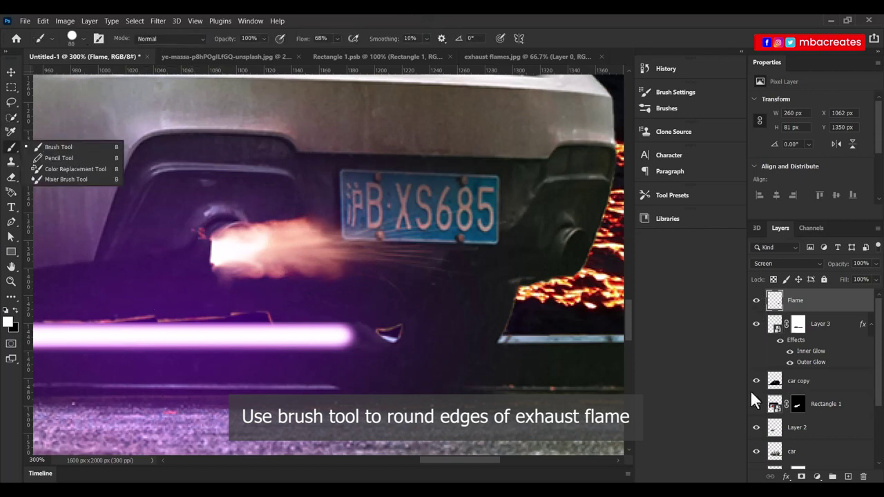
pyautogui.click(802, 477)
pyautogui.press('x')
pyautogui.press(']')
pyautogui.press('[')
pyautogui.press('[')
pyautogui.press('[')
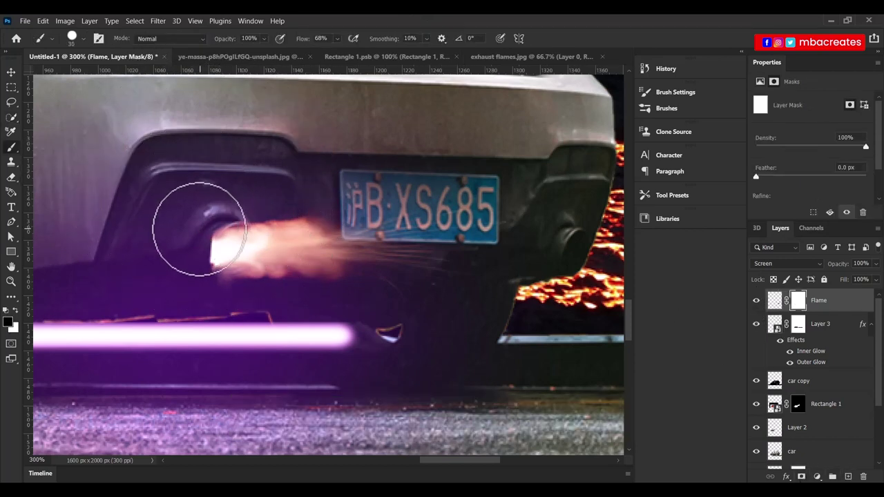
pyautogui.hotkey('ctrl', '+')
pyautogui.hotkey('ctrl', '+')
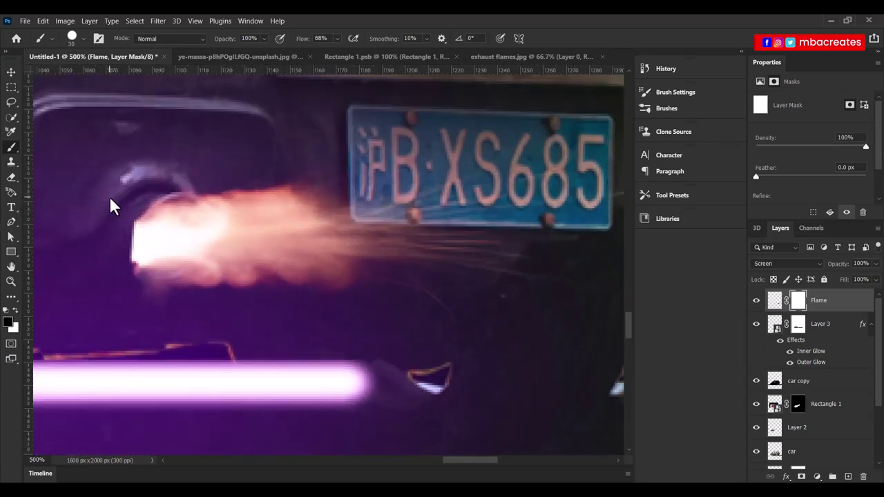
# Mask away and round off the flame's hard left and upper edges near the tailpipe
pyautogui.moveTo(83, 266); pyautogui.dragTo(100, 289)
pyautogui.moveTo(110, 304); pyautogui.dragTo(97, 266)
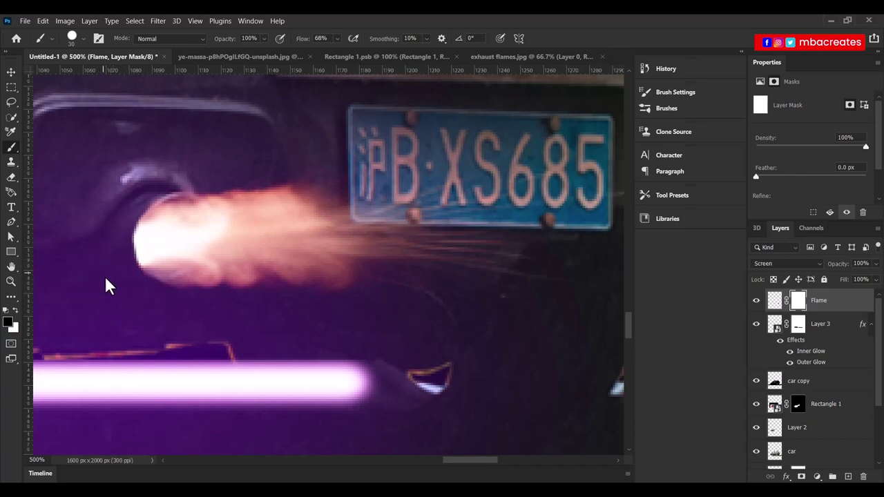
pyautogui.moveTo(105, 228); pyautogui.dragTo(102, 243)
pyautogui.moveTo(105, 205); pyautogui.dragTo(105, 218)
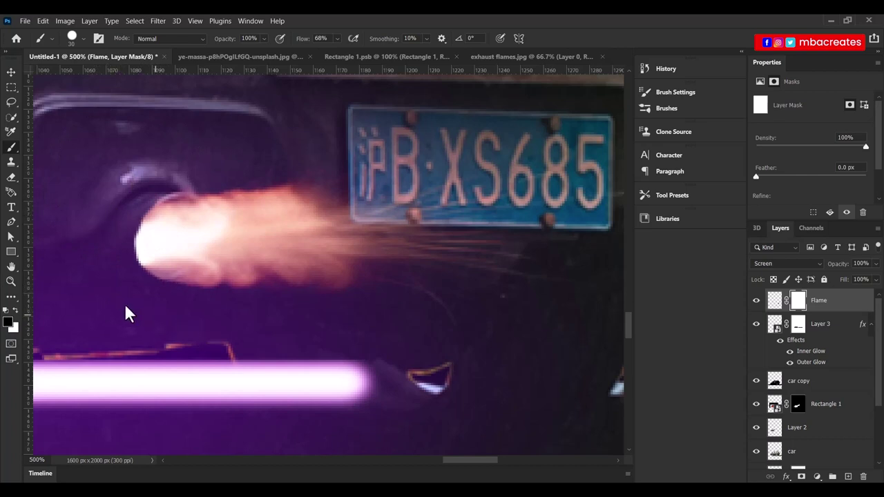
pyautogui.moveTo(106, 268); pyautogui.dragTo(133, 302)
pyautogui.moveTo(102, 248); pyautogui.dragTo(133, 314)
pyautogui.moveTo(108, 264); pyautogui.dragTo(108, 274)
pyautogui.moveTo(103, 220); pyautogui.dragTo(105, 240)
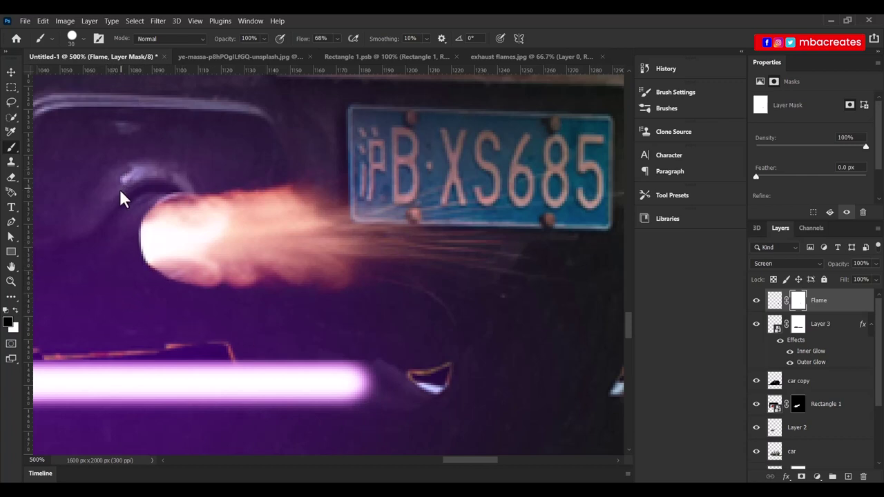
pyautogui.moveTo(111, 209); pyautogui.dragTo(104, 239)
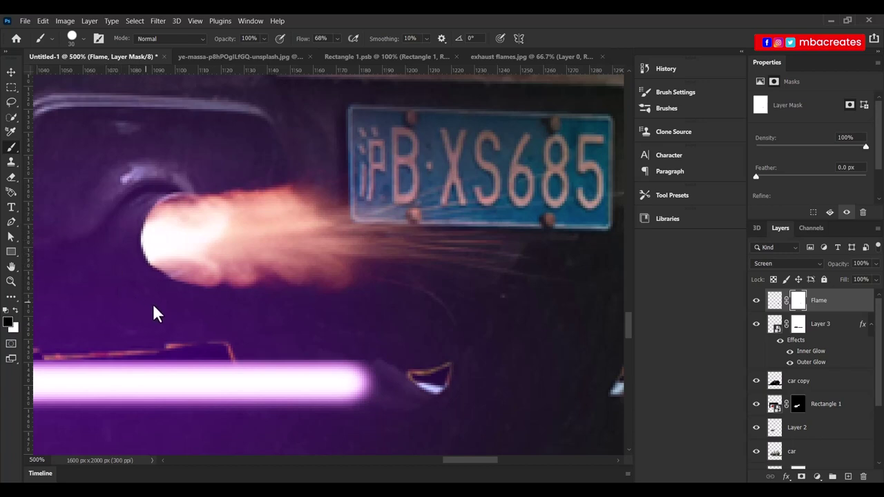
pyautogui.moveTo(139, 174); pyautogui.dragTo(213, 153)
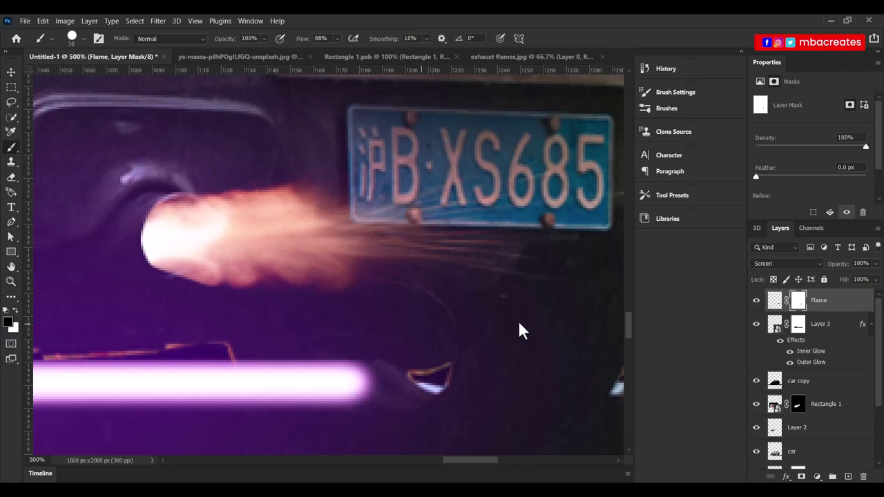
pyautogui.hotkey('ctrl', '0')
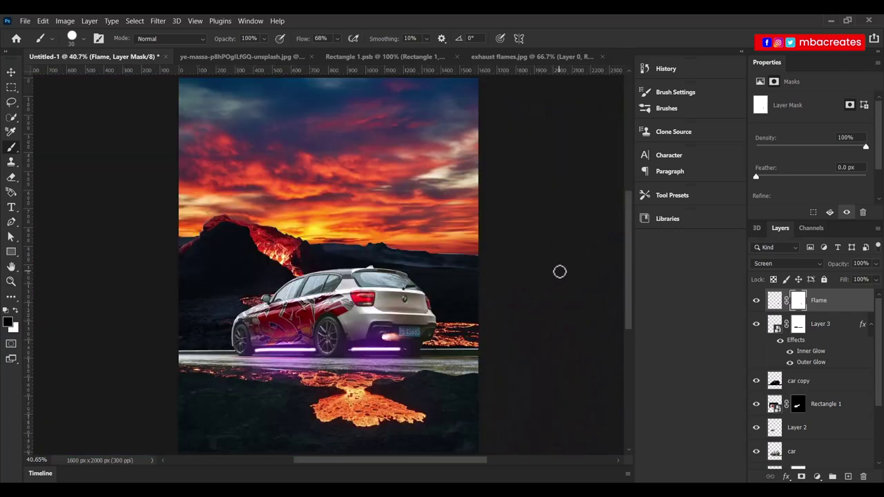
# Duplicate Flame, group both flame layers as FLAME 1, and duplicate the group
pyautogui.scroll(5, 560, 271)
pyautogui.scroll(-3, 584, 280)
pyautogui.scroll(-1, 630, 270)
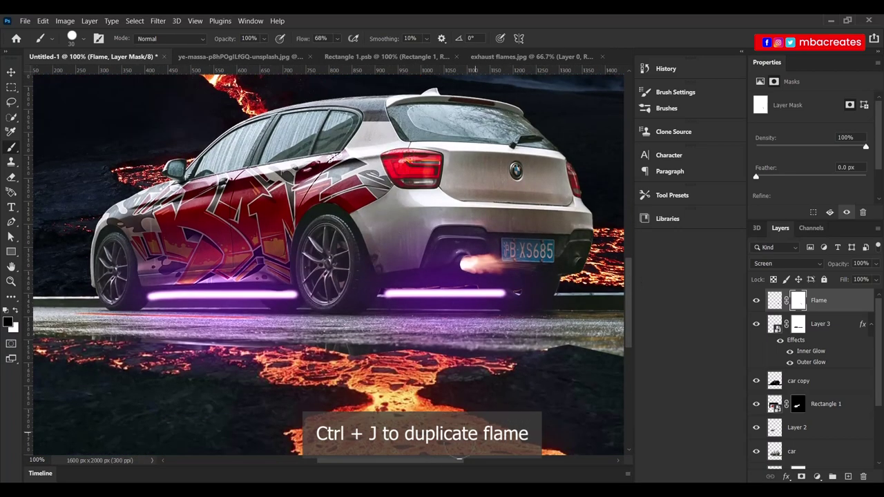
pyautogui.moveTo(446, 461); pyautogui.dragTo(464, 461)
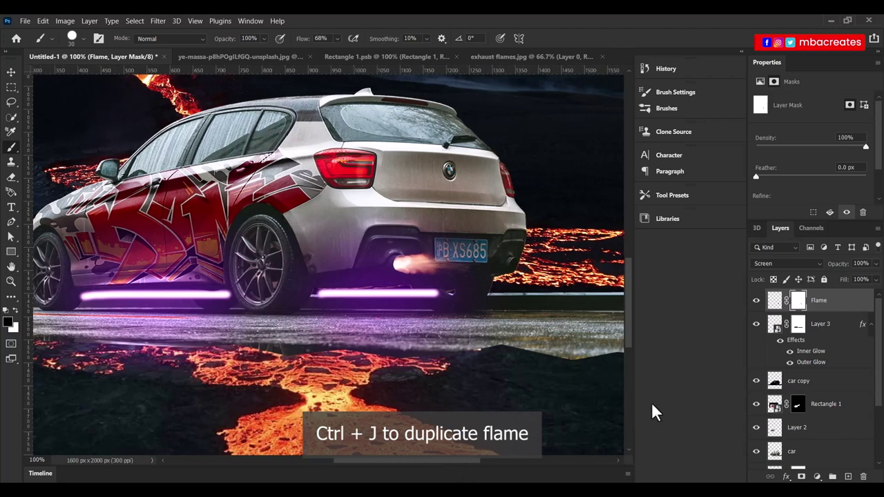
pyautogui.hotkey('ctrl', 'j')
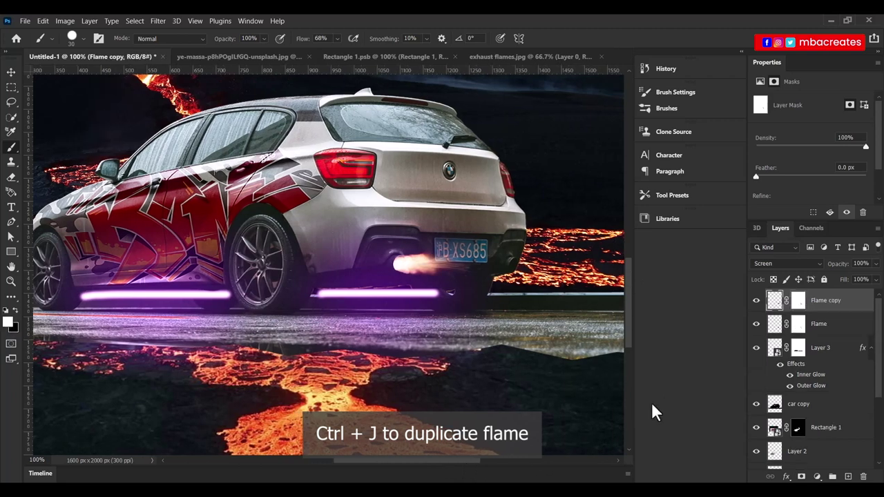
pyautogui.keyDown('ctrl'); pyautogui.click(843, 324); pyautogui.keyUp('ctrl')
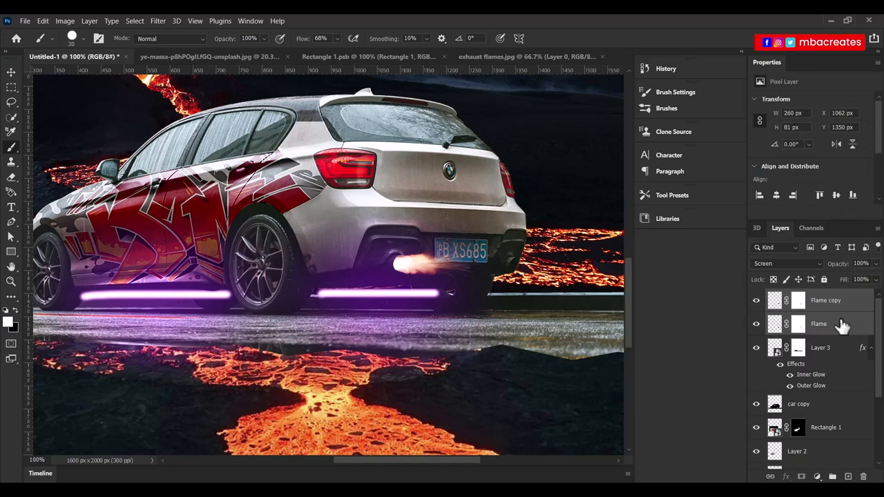
pyautogui.hotkey('ctrl', 'g')
pyautogui.doubleClick(849, 307)
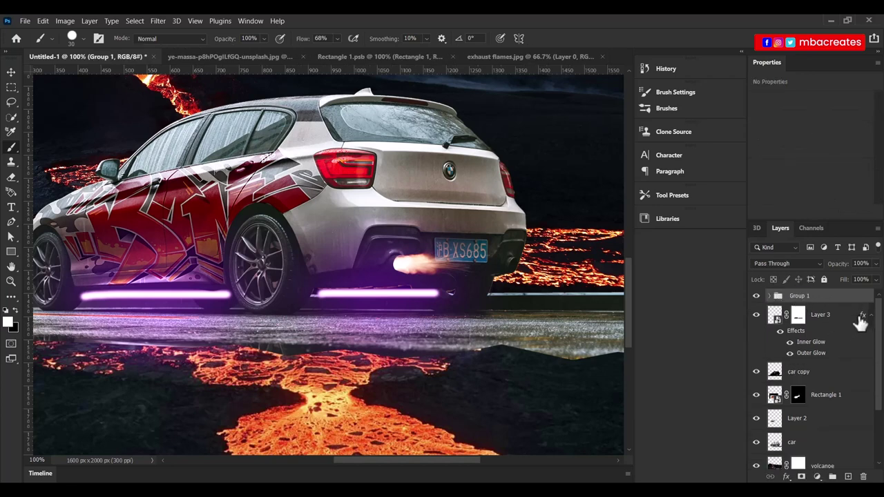
pyautogui.write('Fl')
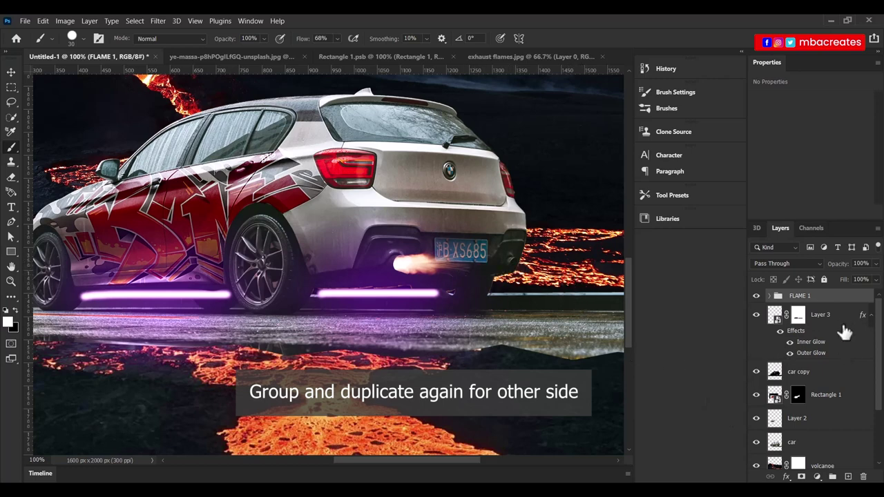
pyautogui.hotkey('ctrl', 'j')
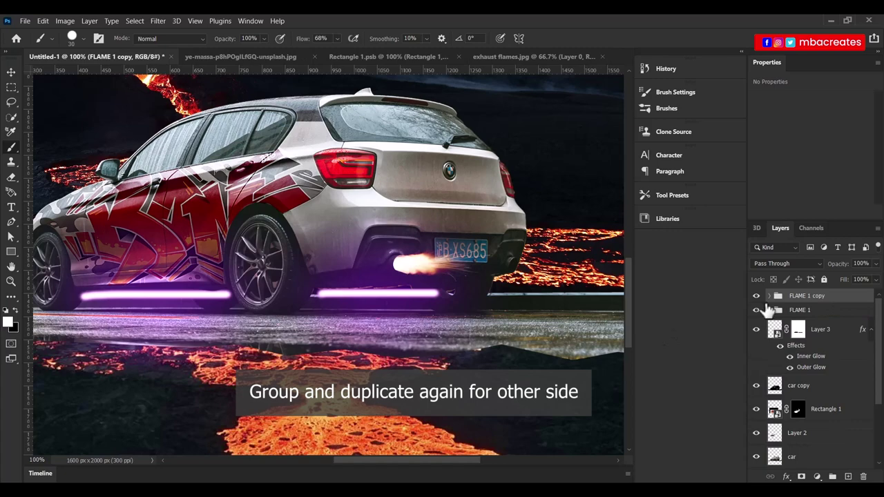
pyautogui.hotkey('ctrl', '0')
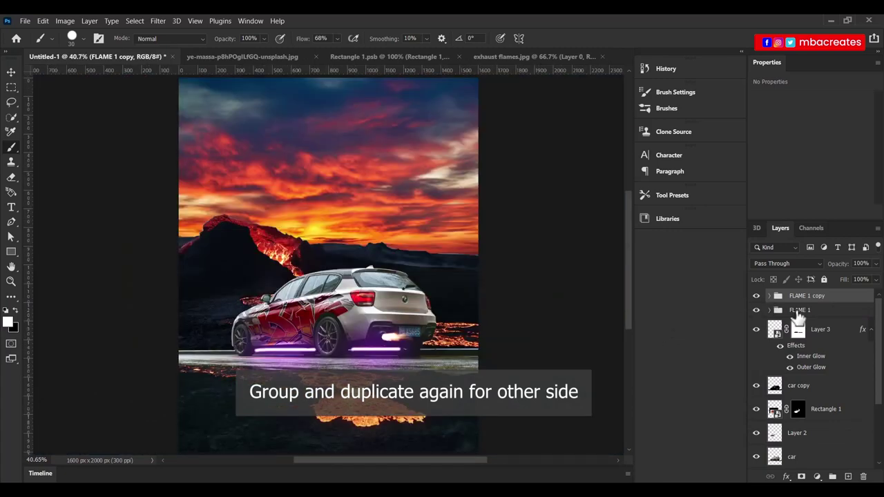
# Move the FLAME 1 copy group onto the right exhaust pipe
pyautogui.hotkey('ctrl', '+')
pyautogui.hotkey('ctrl', '+')
pyautogui.hotkey('ctrl', '+')
pyautogui.hotkey('ctrl', '+')
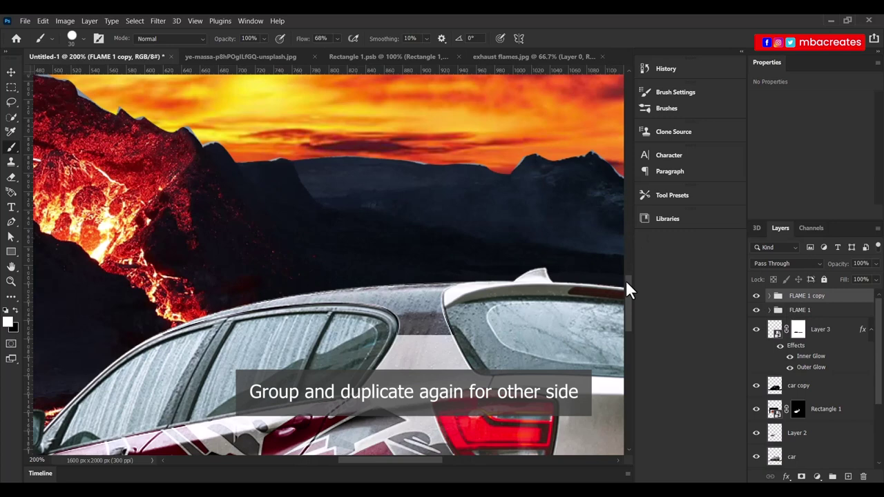
pyautogui.scroll(-5, 626, 289)
pyautogui.moveTo(430, 460); pyautogui.dragTo(475, 463)
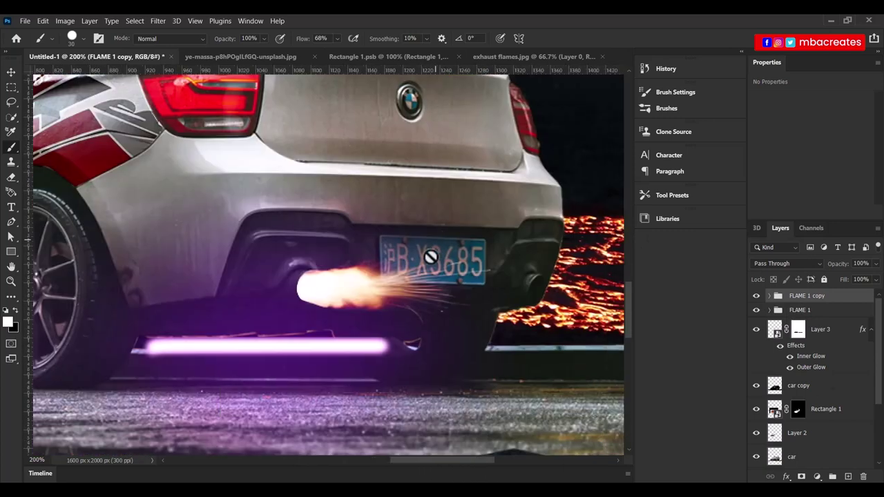
pyautogui.press('v')
pyautogui.moveTo(376, 294); pyautogui.dragTo(512, 298)
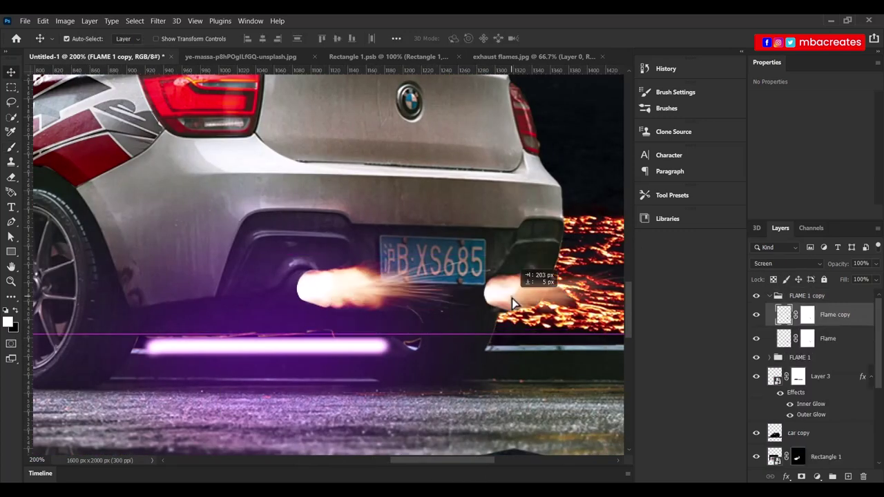
pyautogui.hotkey('ctrl', 'z')
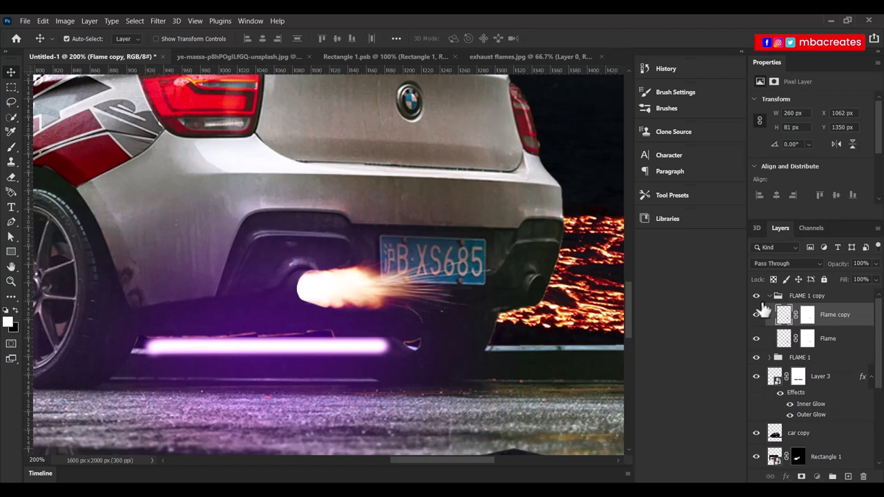
pyautogui.click(770, 295)
pyautogui.moveTo(336, 296)
pyautogui.mouseDown()
pyautogui.moveTo(534, 303)
pyautogui.moveTo(570, 294)
pyautogui.mouseUp()
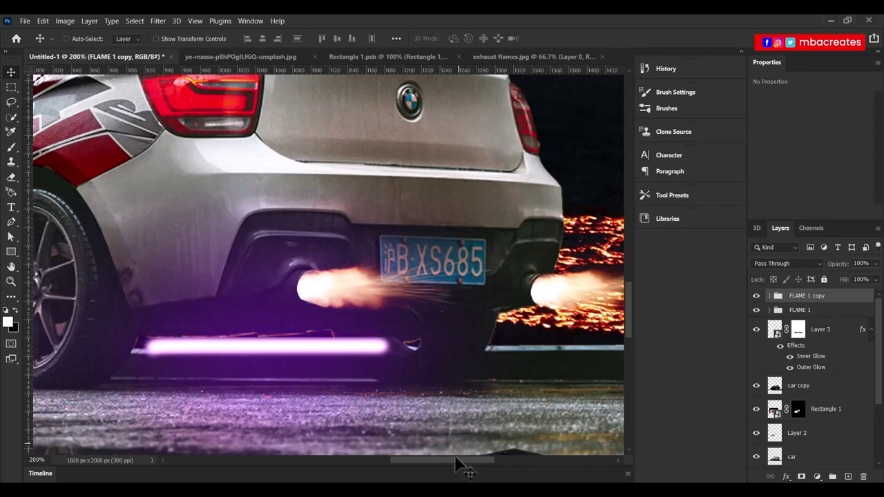
pyautogui.moveTo(453, 460); pyautogui.dragTo(475, 460)
pyautogui.hotkey('ctrl', '+')
pyautogui.hotkey('ctrl', '+')
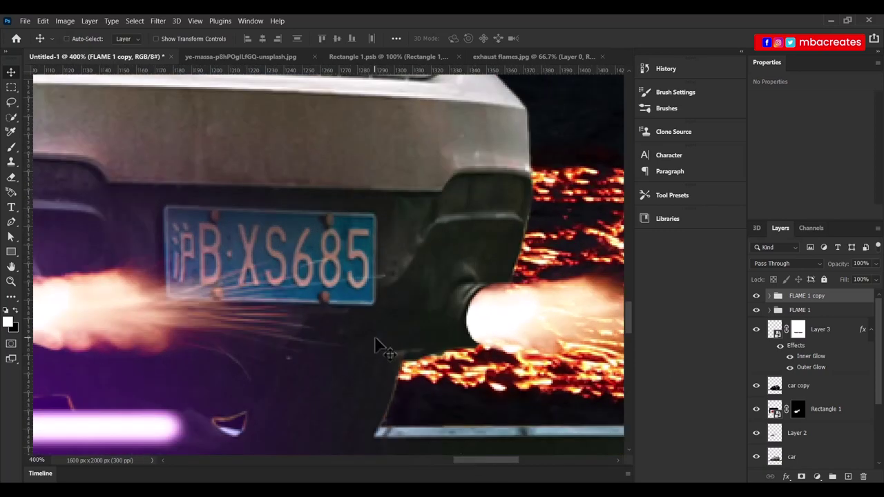
pyautogui.hotkey('ctrl', '0')
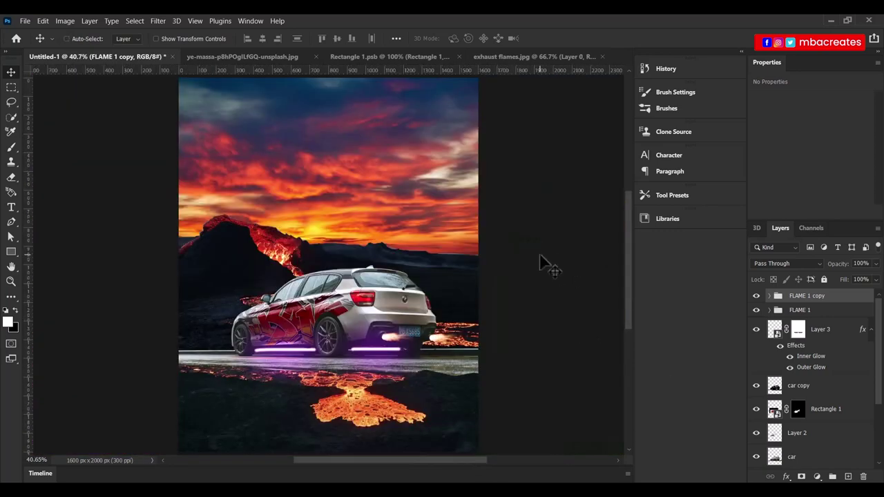
# Scale the copied right flame down to 87.4%
pyautogui.hotkey('ctrl', 't')
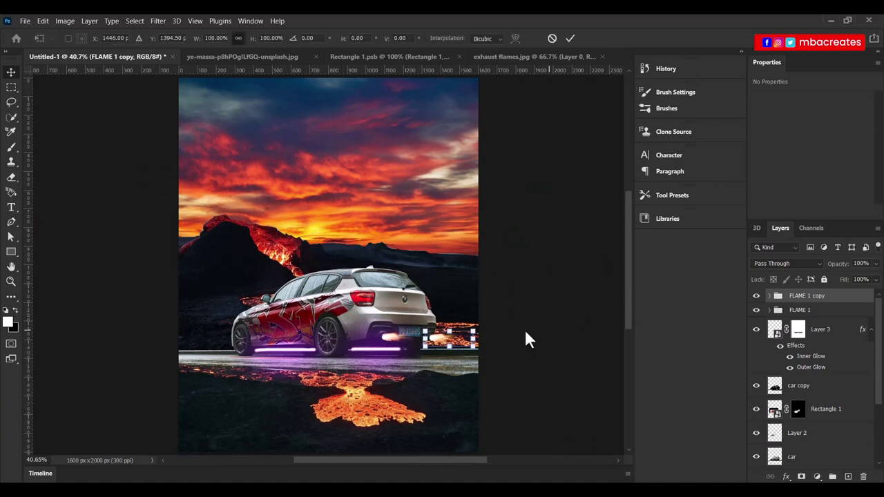
pyautogui.moveTo(477, 351); pyautogui.dragTo(470, 345)
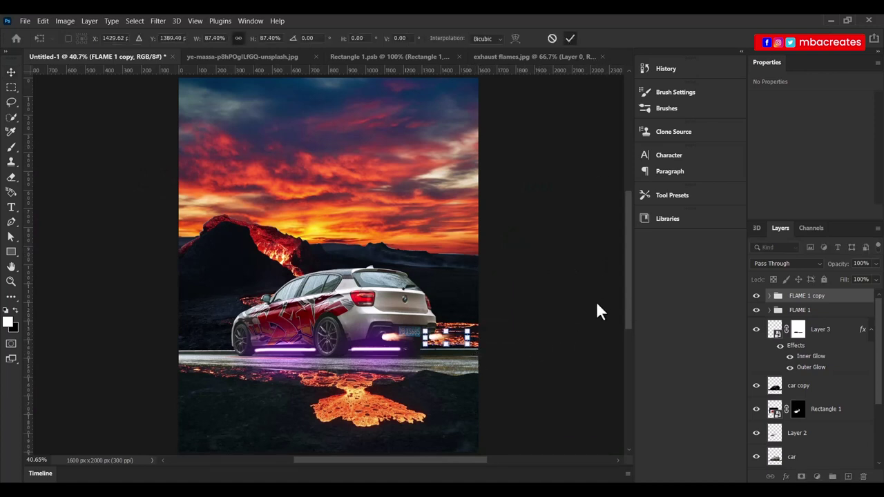
pyautogui.press('Return')
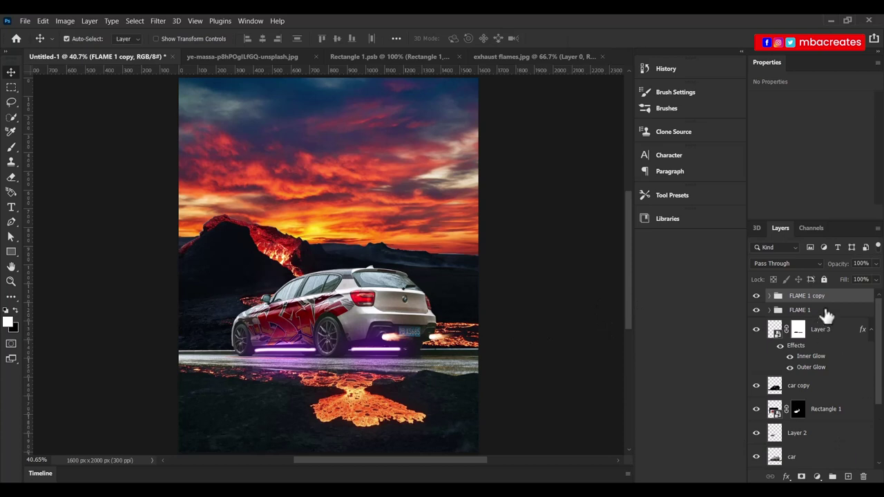
# Group both flame groups into a group named EXHAUSTS and keep it visible
pyautogui.keyDown('shift'); pyautogui.click(826, 311); pyautogui.keyUp('shift')
pyautogui.hotkey('ctrl', 'g')
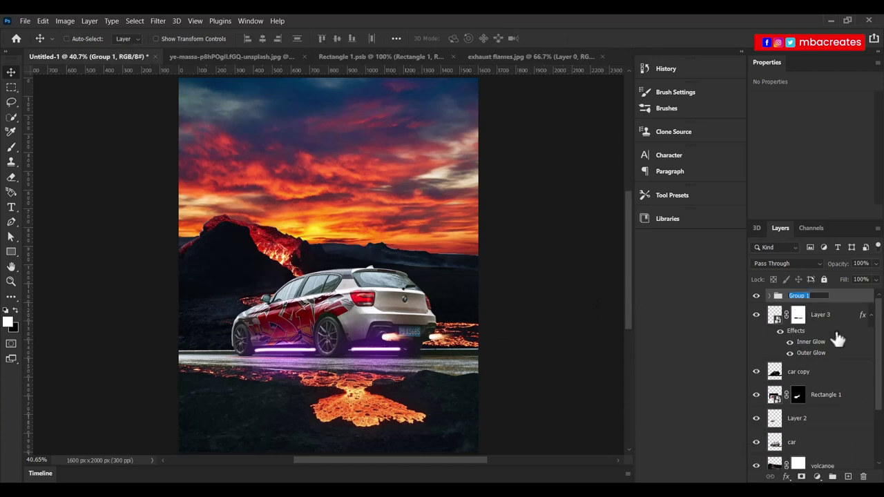
pyautogui.write('EXHAUSTS')
pyautogui.press('Return')
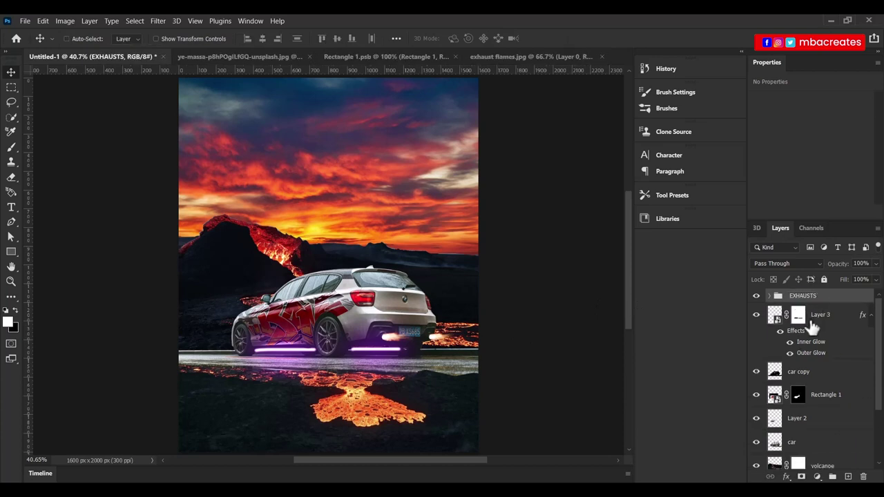
pyautogui.click(756, 296)
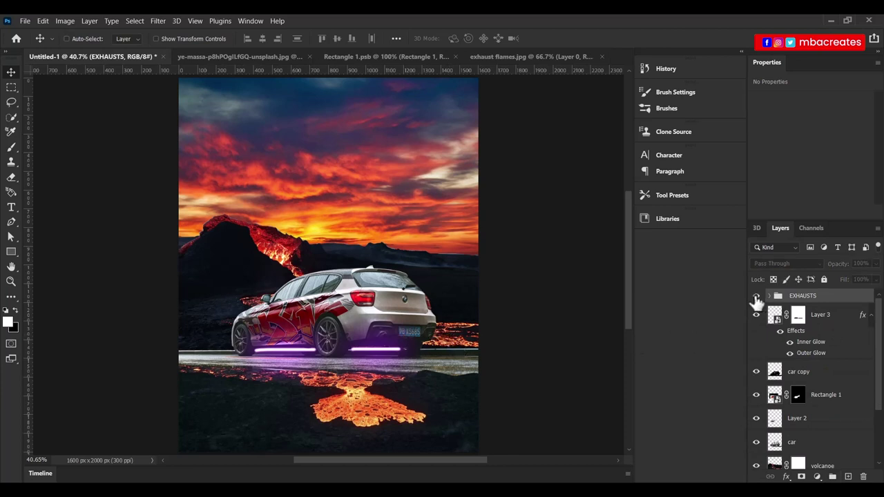
# Add a Hue/Saturation layer clipped to EXHAUSTS with Hue at -93
pyautogui.click(817, 477)
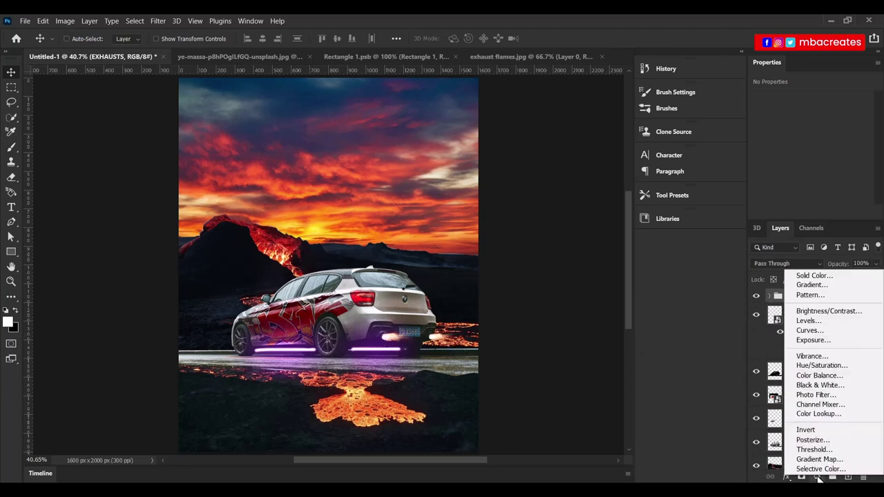
pyautogui.click(827, 366)
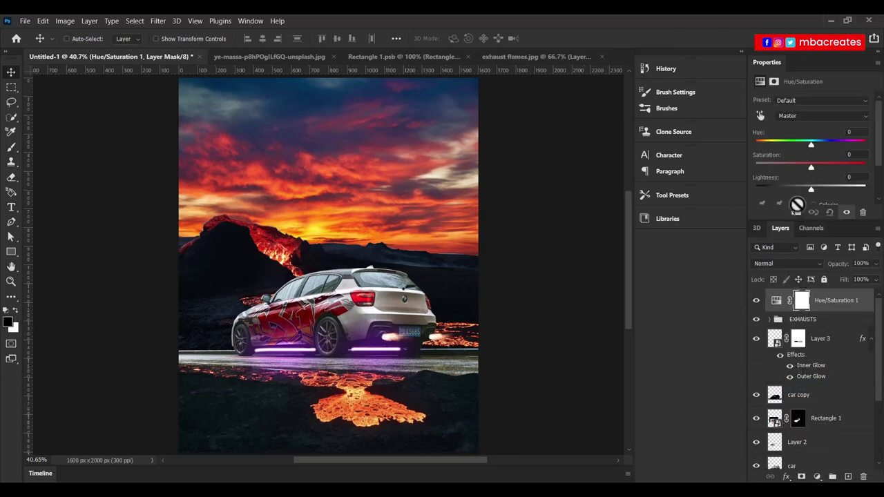
pyautogui.click(796, 212)
pyautogui.moveTo(811, 142); pyautogui.dragTo(798, 146)
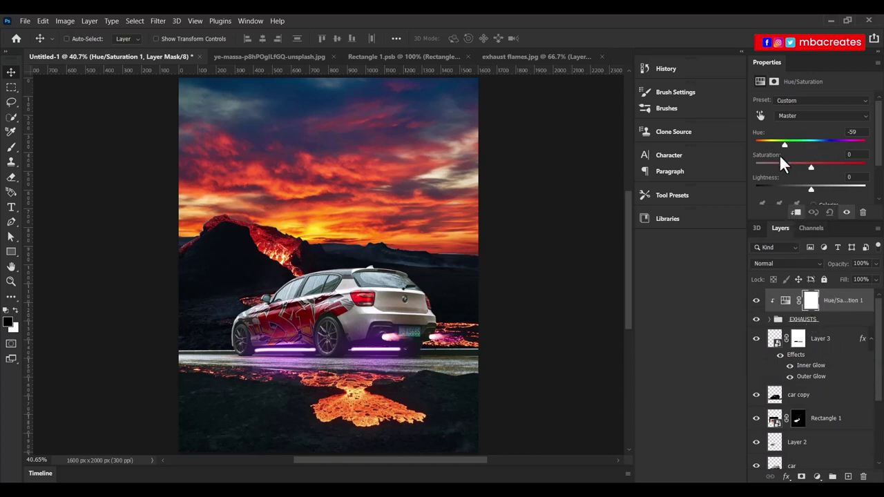
pyautogui.moveTo(777, 155); pyautogui.dragTo(775, 155)
pyautogui.moveTo(626, 261); pyautogui.dragTo(626, 269)
pyautogui.moveTo(879, 332)
pyautogui.mouseDown()
pyautogui.moveTo(881, 383)
pyautogui.moveTo(882, 300)
pyautogui.mouseUp()
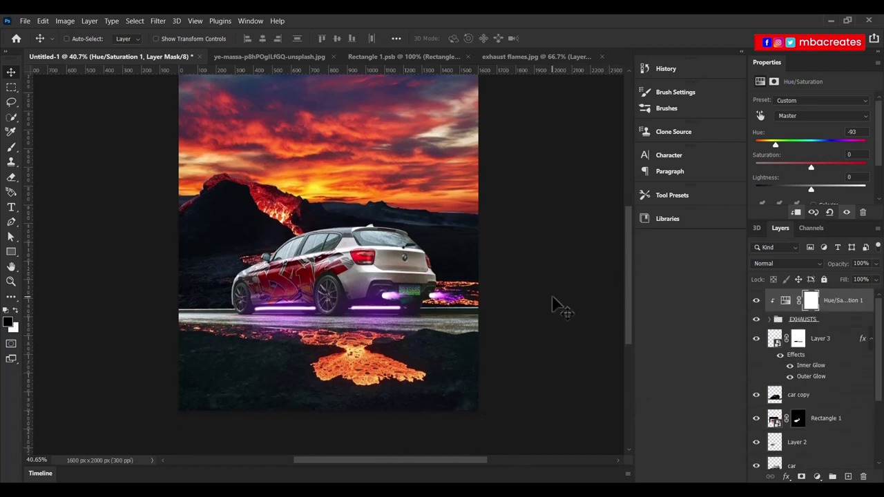
pyautogui.hotkey('ctrl', '+')
pyautogui.hotkey('ctrl', '+')
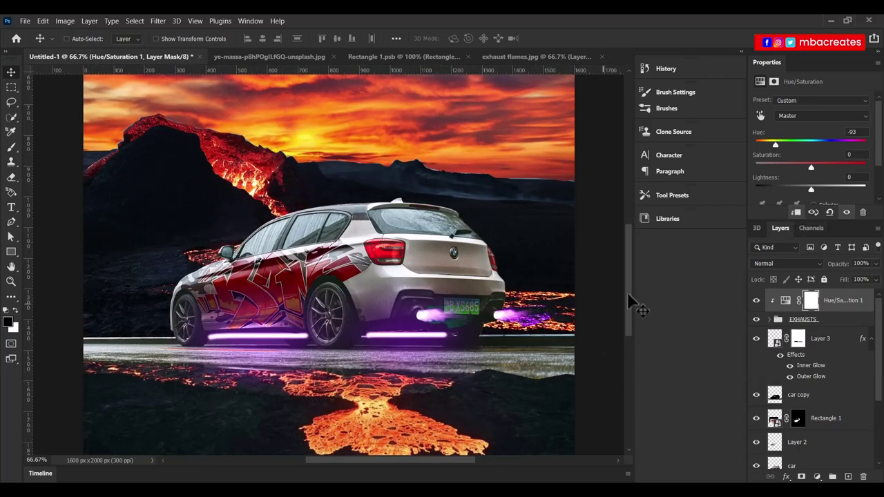
pyautogui.scroll(-3, 627, 304)
pyautogui.scroll(4, 629, 263)
pyautogui.hotkey('ctrl', '0')
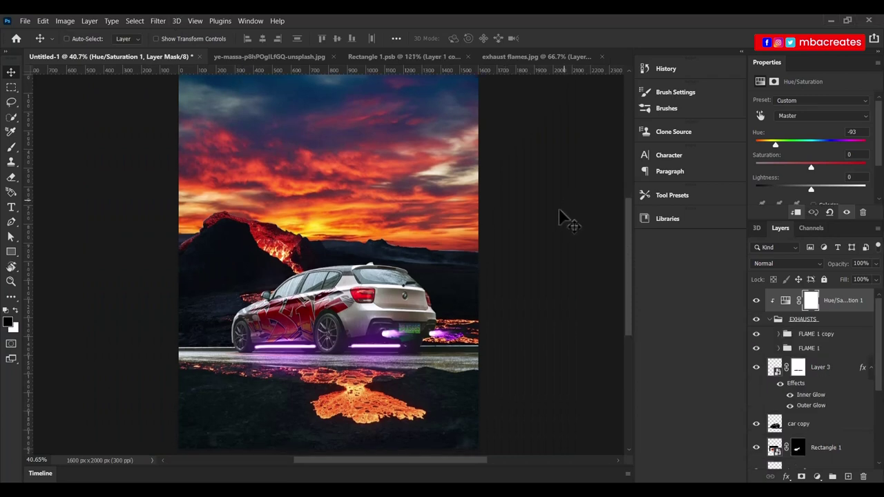
# Add an empty new layer and pick the Horizontal Type tool's font family
pyautogui.click(850, 477)
pyautogui.click(11, 207)
pyautogui.click(40, 206)
pyautogui.click(332, 62)
pyautogui.scroll(1, 256, 173)
# Type VELOCITY on the sky in Bornspeed Regular
pyautogui.click(264, 200)
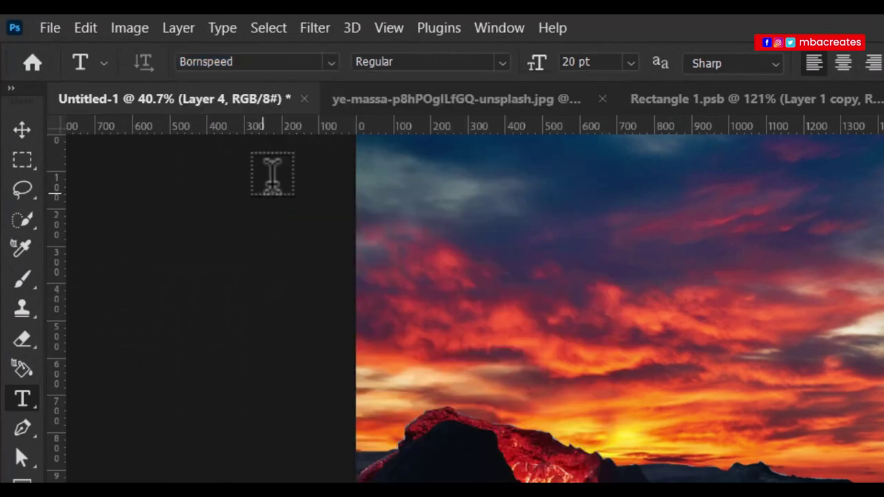
pyautogui.click(506, 66)
pyautogui.click(396, 84)
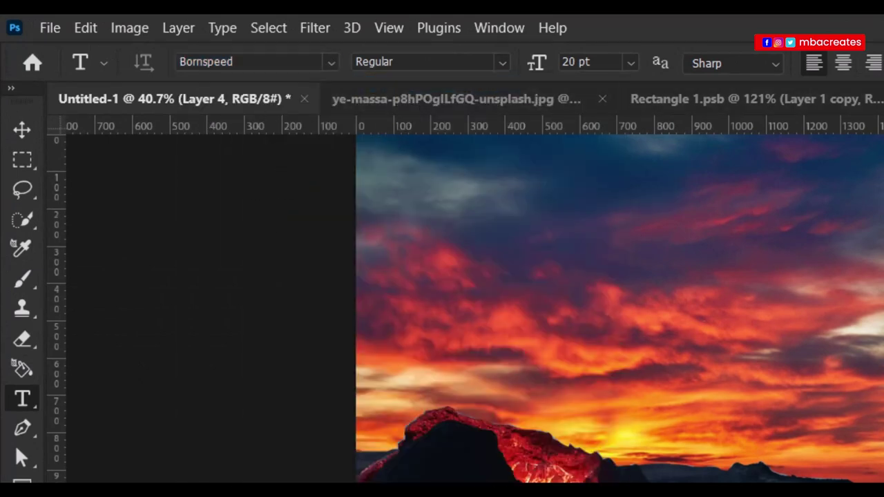
pyautogui.press('i')
pyautogui.press('t')
pyautogui.click(494, 280)
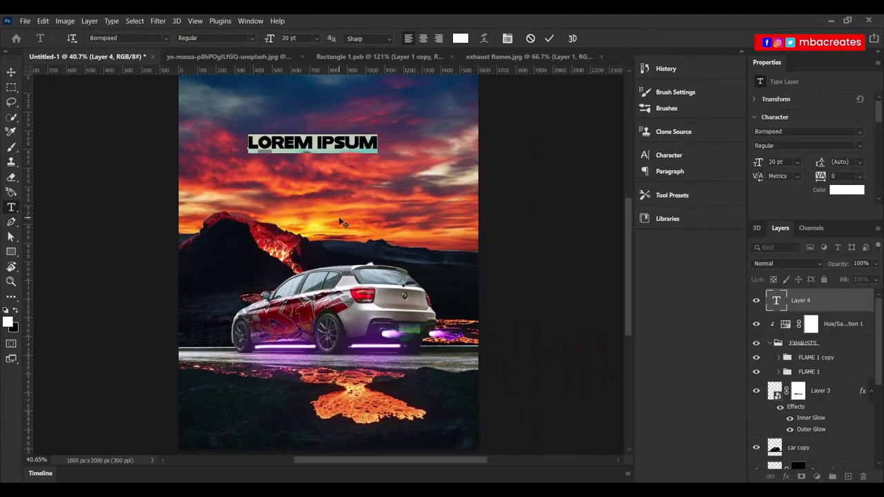
pyautogui.write('VELOCITY')
pyautogui.click(549, 39)
pyautogui.click(776, 305)
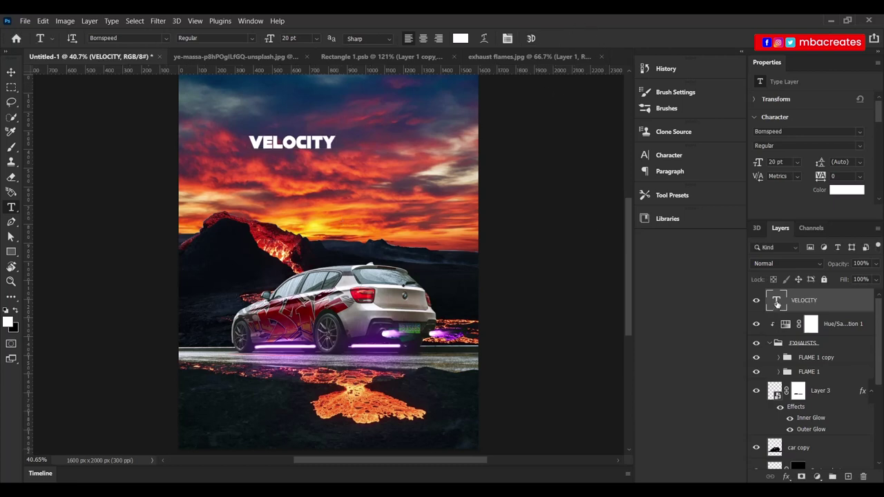
# Resize the VELOCITY title to 38 pt and shift it slightly left
pyautogui.doubleClick(776, 302)
pyautogui.click(319, 39)
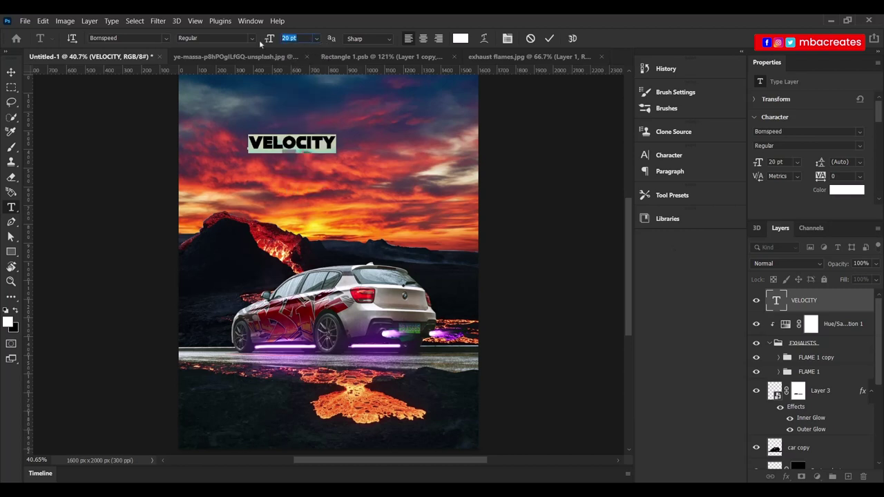
pyautogui.write('38')
pyautogui.press('Return')
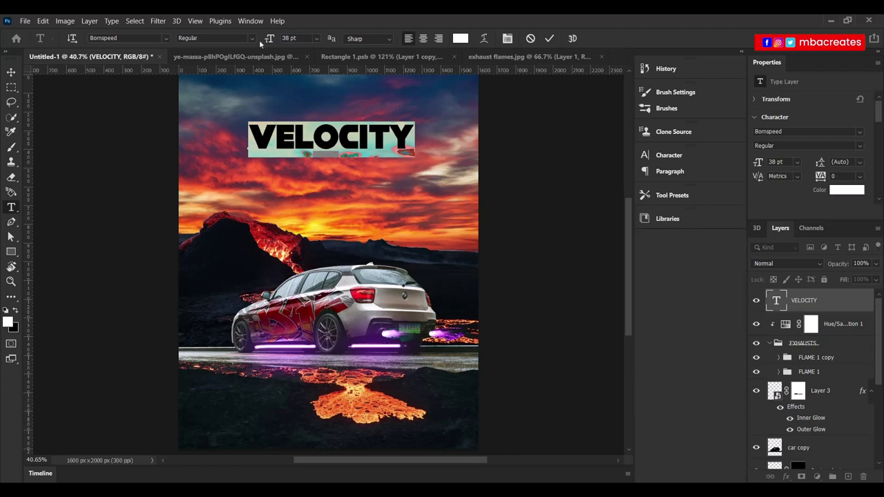
pyautogui.click(550, 38)
pyautogui.click(11, 72)
pyautogui.moveTo(346, 139); pyautogui.dragTo(320, 138)
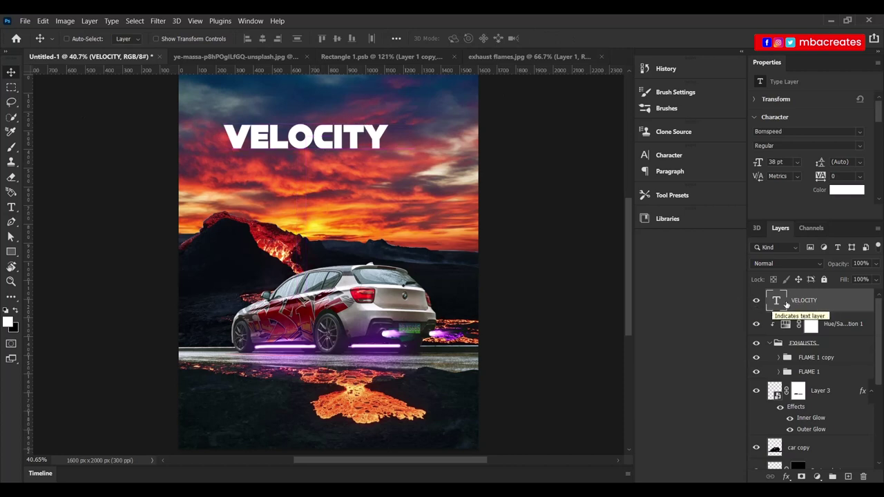
# Duplicate VELOCITY just below, retype the copy as VORTEX, and add an empty layer
pyautogui.hotkey('ctrl', 'j')
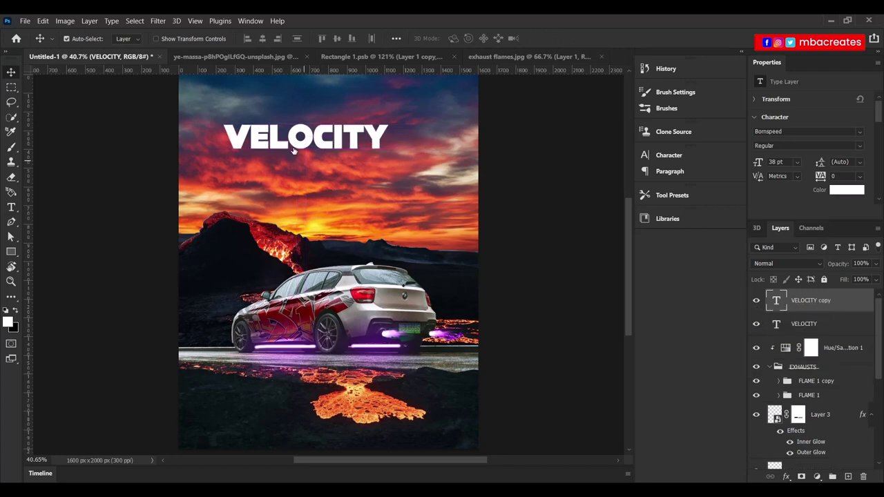
pyautogui.moveTo(294, 151); pyautogui.dragTo(327, 174)
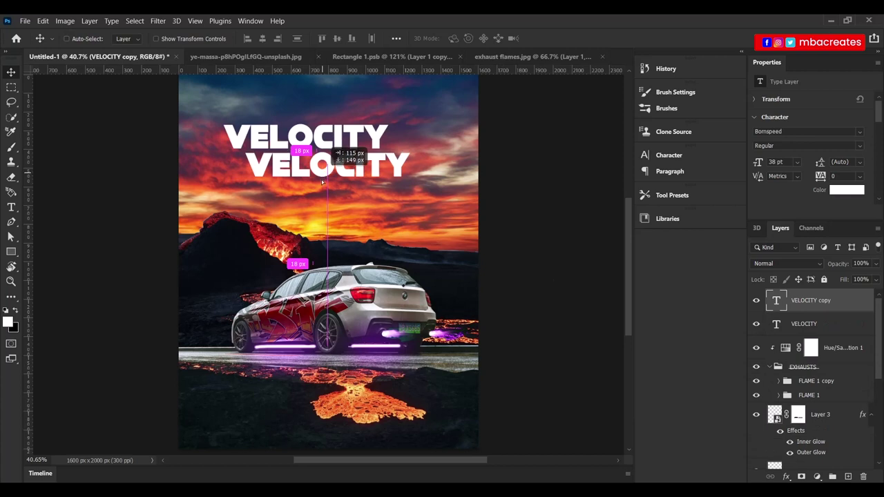
pyautogui.doubleClick(776, 301)
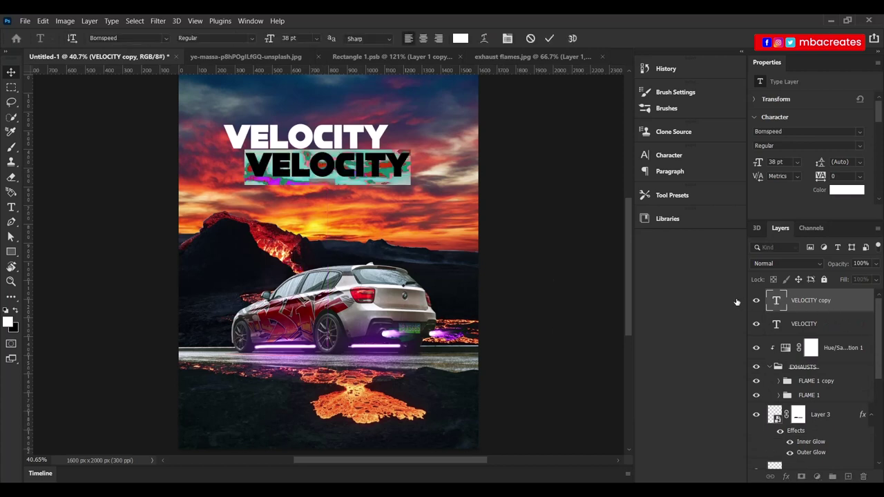
pyautogui.write('VORTEX')
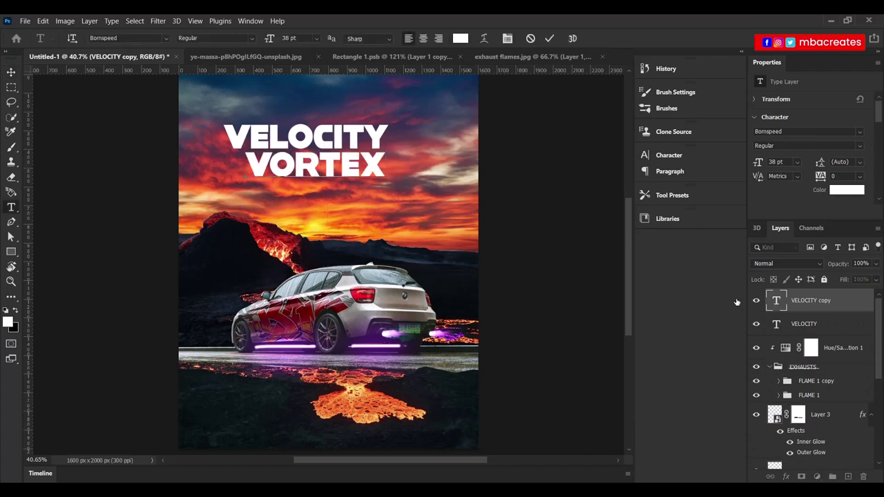
pyautogui.click(550, 38)
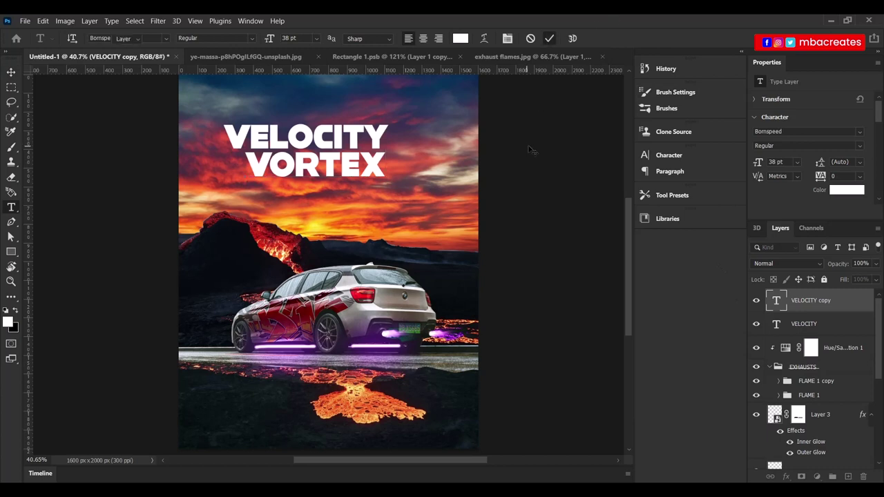
pyautogui.hotkey('ctrl', 'Return')
pyautogui.press('v')
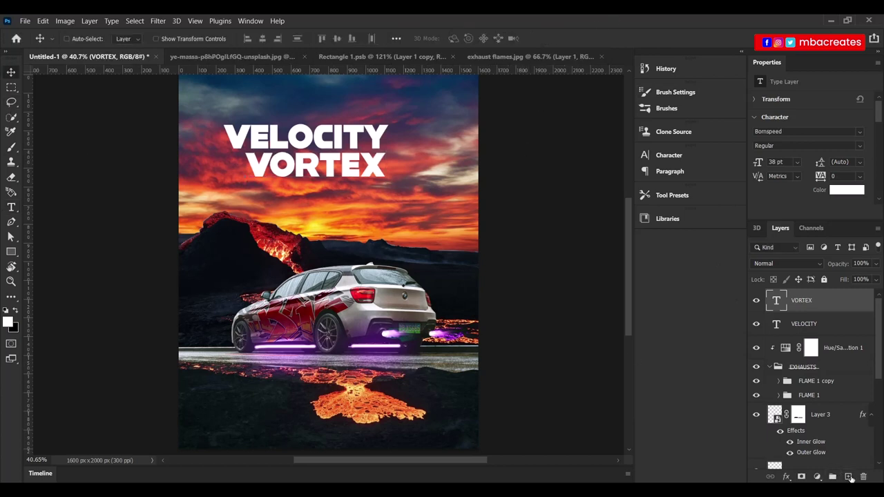
pyautogui.click(849, 477)
# Place guides above the title, beside it, and below VORTEX at Y 548 px
pyautogui.press('m')
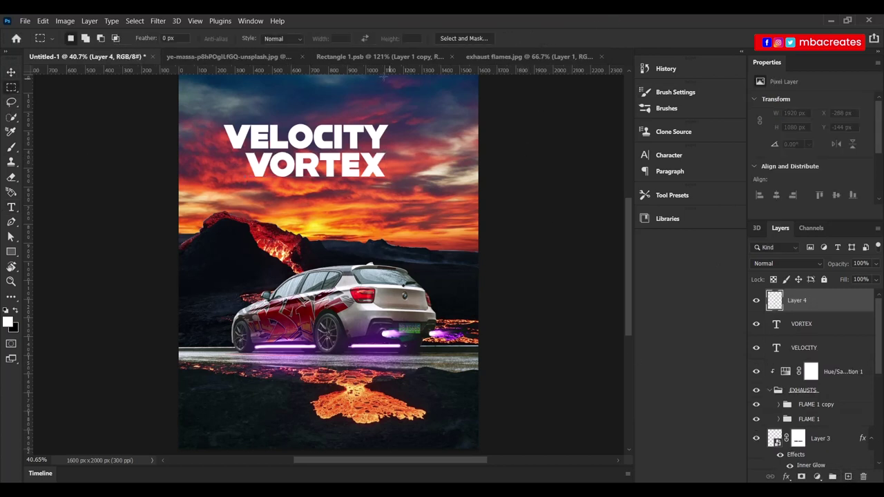
pyautogui.moveTo(340, 75); pyautogui.dragTo(356, 124)
pyautogui.moveTo(28, 250)
pyautogui.mouseDown()
pyautogui.moveTo(365, 250)
pyautogui.moveTo(389, 242)
pyautogui.mouseUp()
pyautogui.moveTo(228, 72); pyautogui.dragTo(244, 178)
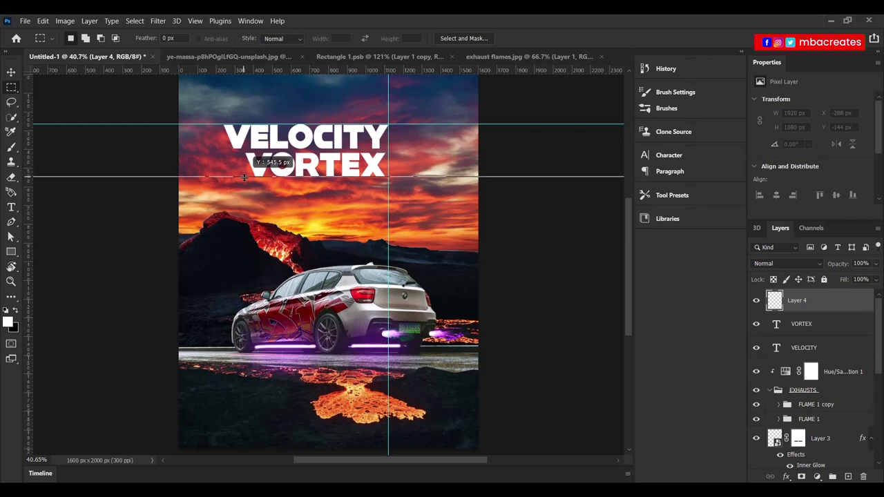
pyautogui.moveTo(244, 178); pyautogui.dragTo(244, 178)
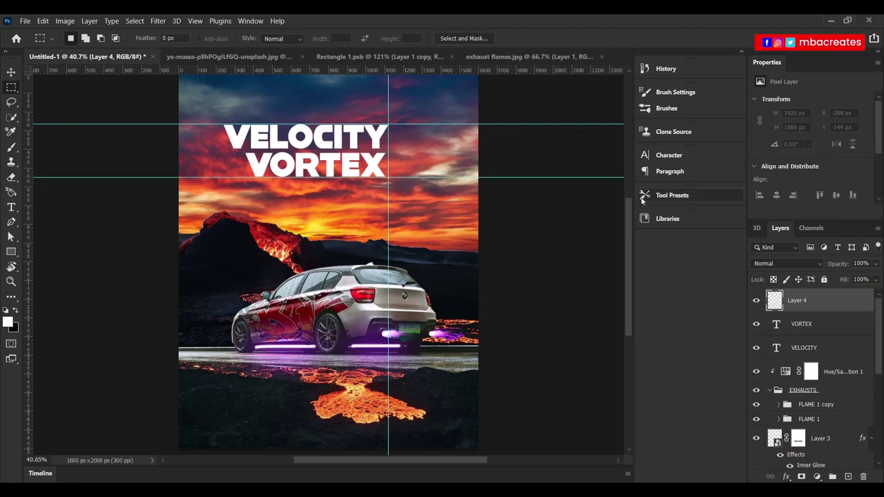
# Nudge the VORTEX line a few pixels right, then target the empty Layer 4
pyautogui.hotkey('ctrl', '+')
pyautogui.hotkey('ctrl', '+')
pyautogui.scroll(2, 442, 229)
pyautogui.scroll(1, 442, 228)
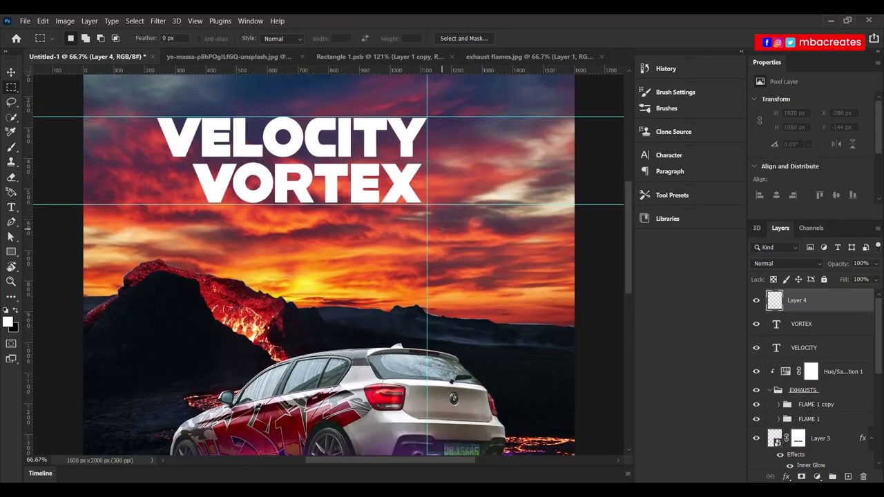
pyautogui.press('v')
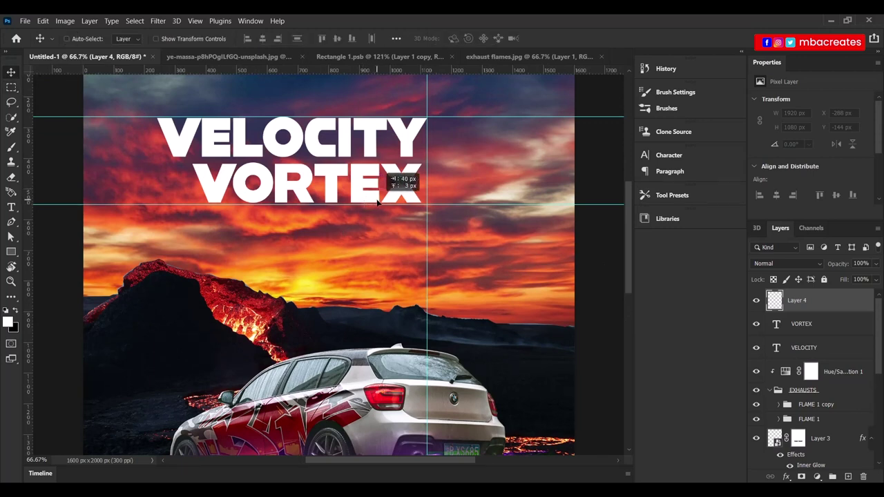
pyautogui.click(811, 330)
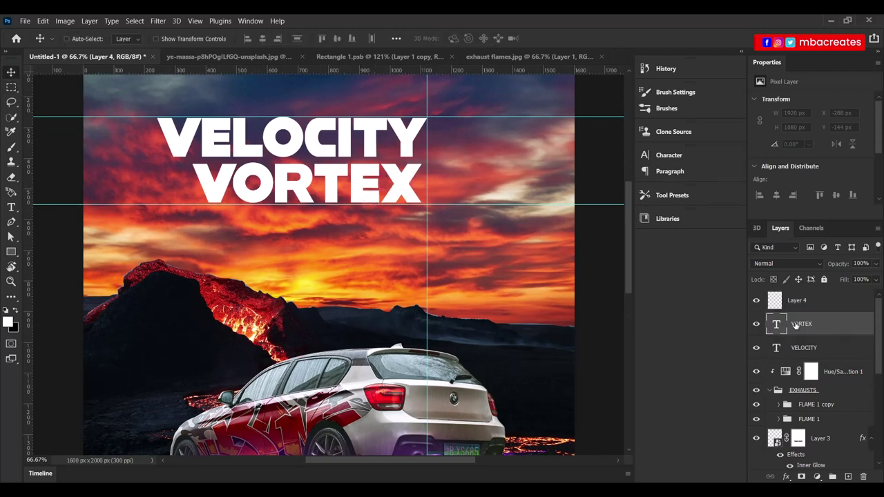
pyautogui.press('Right')
pyautogui.press('Right')
pyautogui.press('Right')
pyautogui.press('Right')
pyautogui.press('Right')
pyautogui.press('Right')
pyautogui.press('Right')
pyautogui.press('Right')
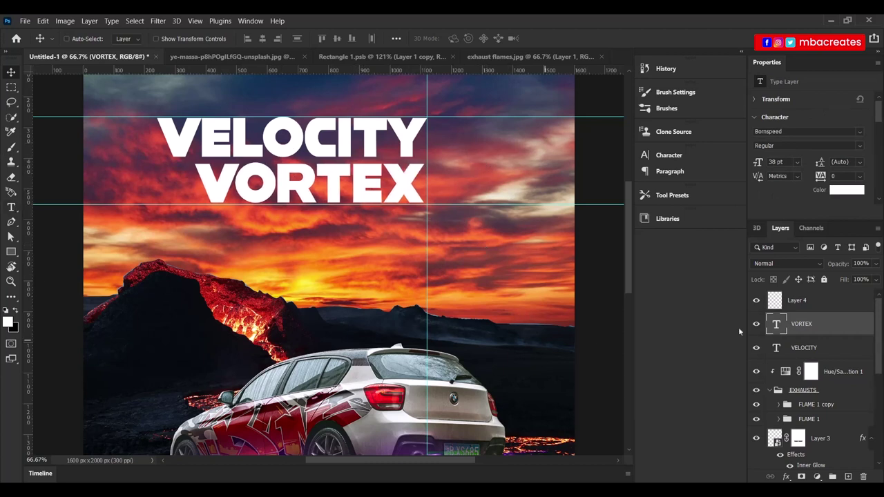
pyautogui.click(820, 304)
# Draw a red-filled rectangle to the right of the VELOCITY VORTEX title
pyautogui.click(11, 253)
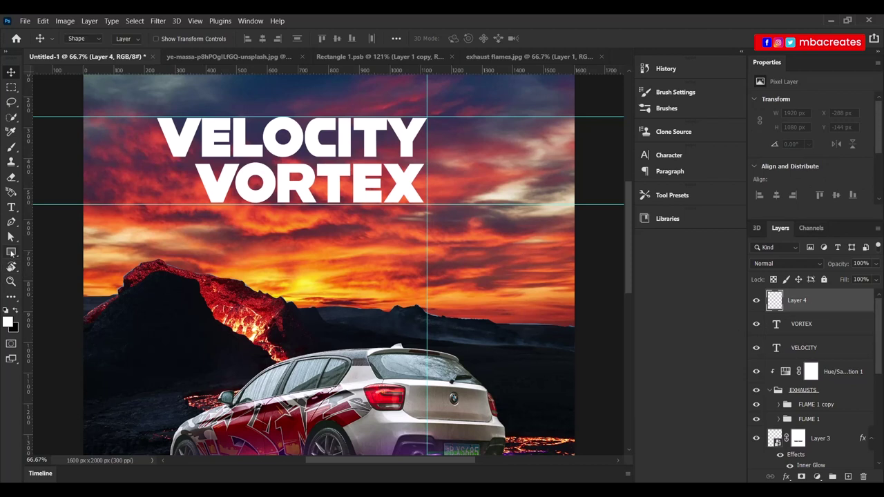
pyautogui.click(130, 39)
pyautogui.click(109, 99)
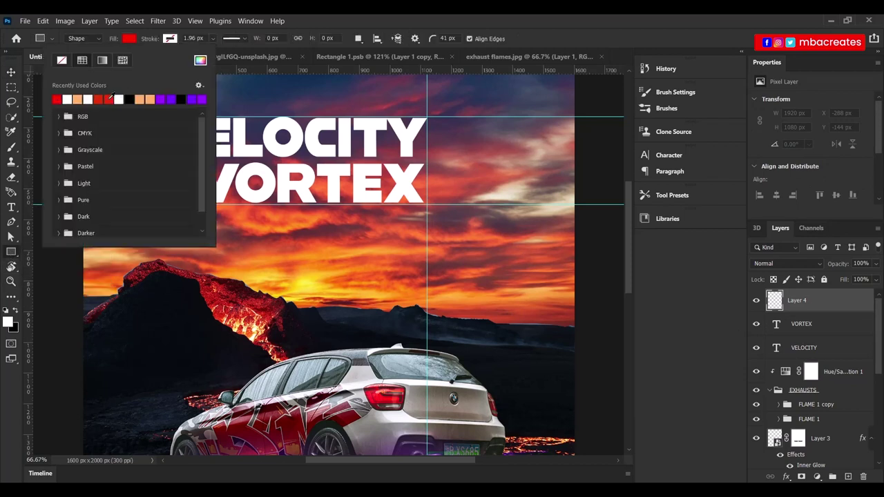
pyautogui.click(454, 128)
pyautogui.moveTo(439, 119)
pyautogui.mouseDown()
pyautogui.moveTo(458, 177)
pyautogui.moveTo(525, 214)
pyautogui.mouseUp()
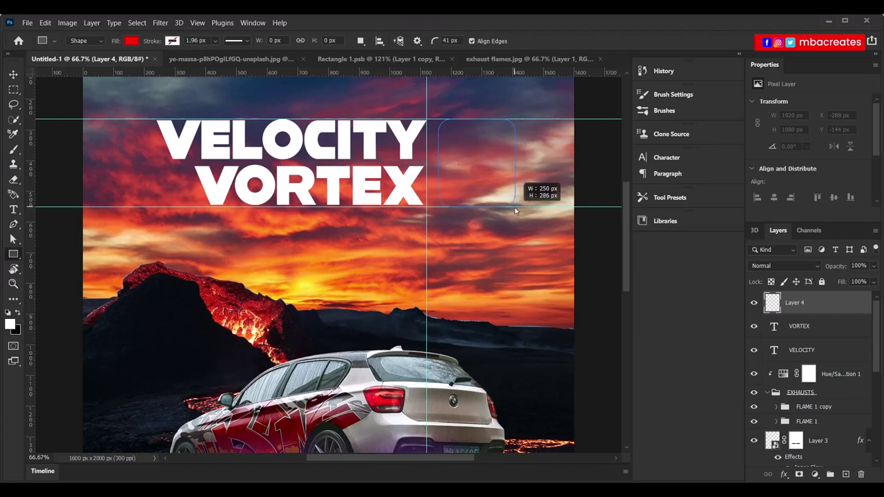
pyautogui.moveTo(525, 214); pyautogui.dragTo(515, 215)
# Set the rectangle's corner radii to 0 px and add an empty new layer
pyautogui.scroll(-5, 870, 170)
pyautogui.click(794, 158)
pyautogui.write('0')
pyautogui.press('Return')
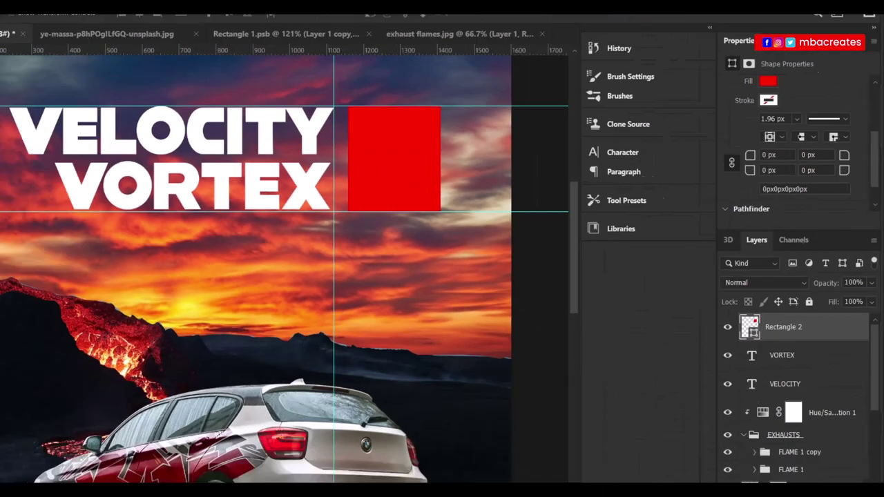
pyautogui.hotkey('ctrl', 'shift', 'alt', 'n')
pyautogui.rightClick(13, 209)
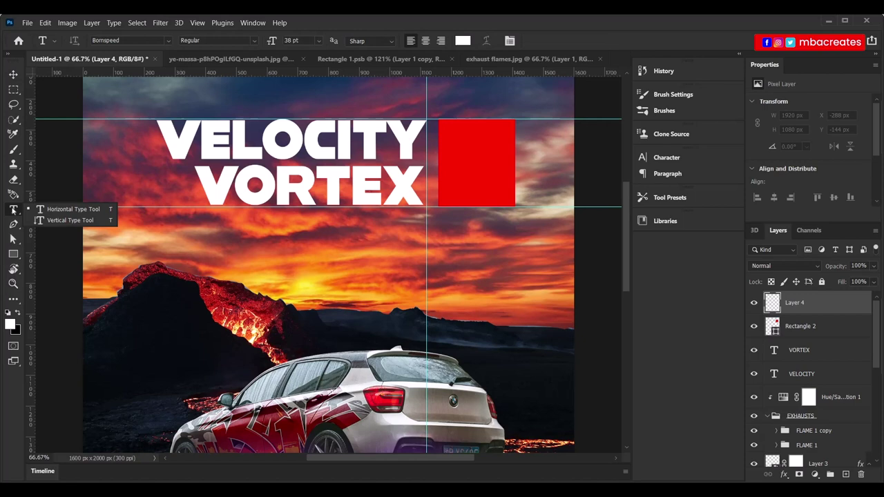
# Type a 5 inside the red box and enlarge it to fill the box
pyautogui.click(55, 208)
pyautogui.click(463, 162)
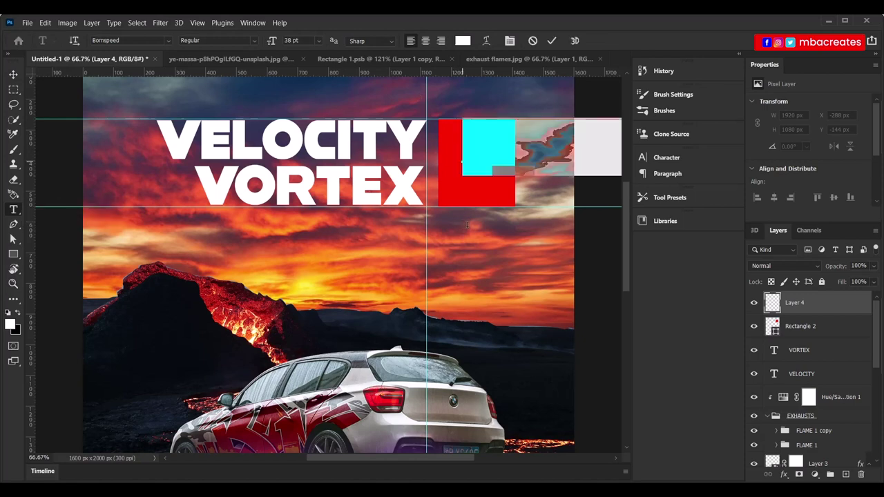
pyautogui.write('5')
pyautogui.click(552, 40)
pyautogui.hotkey('ctrl', 't')
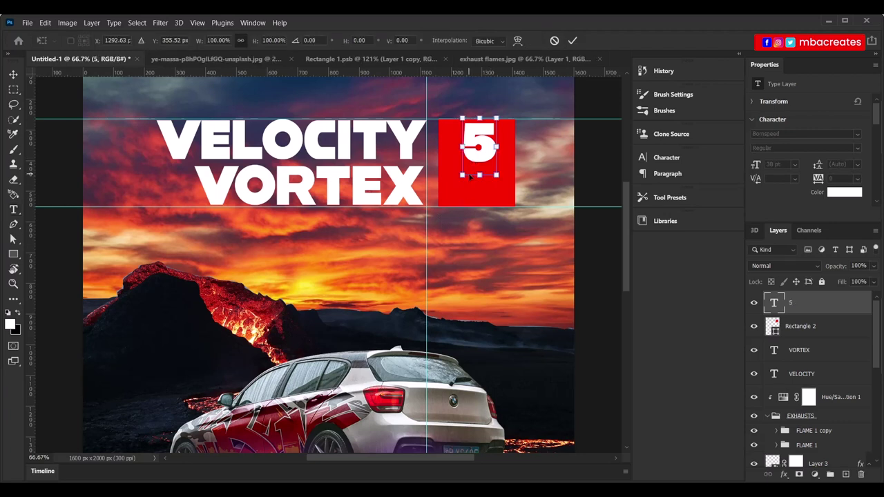
pyautogui.moveTo(455, 183); pyautogui.dragTo(437, 219)
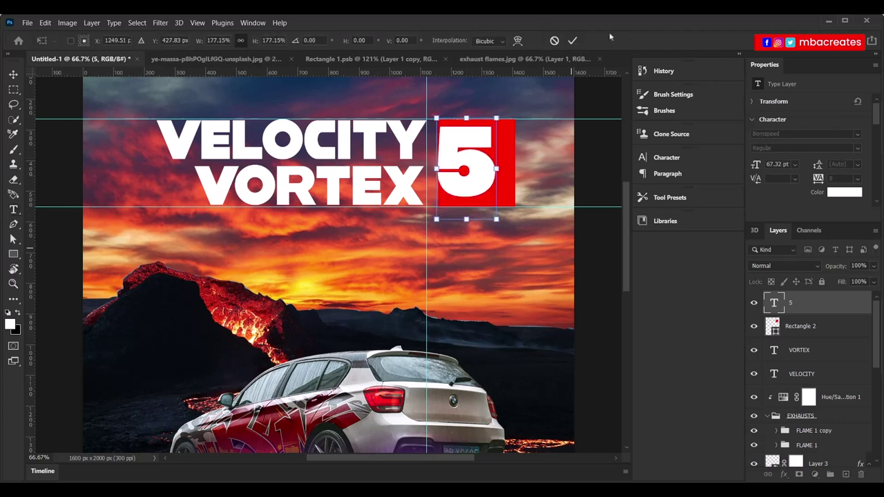
pyautogui.moveTo(496, 219); pyautogui.dragTo(500, 201)
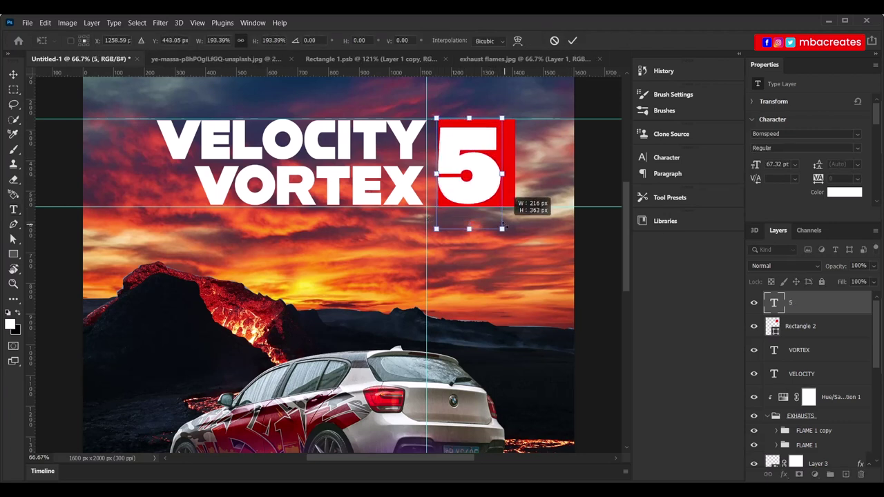
pyautogui.click(573, 41)
pyautogui.press('Return')
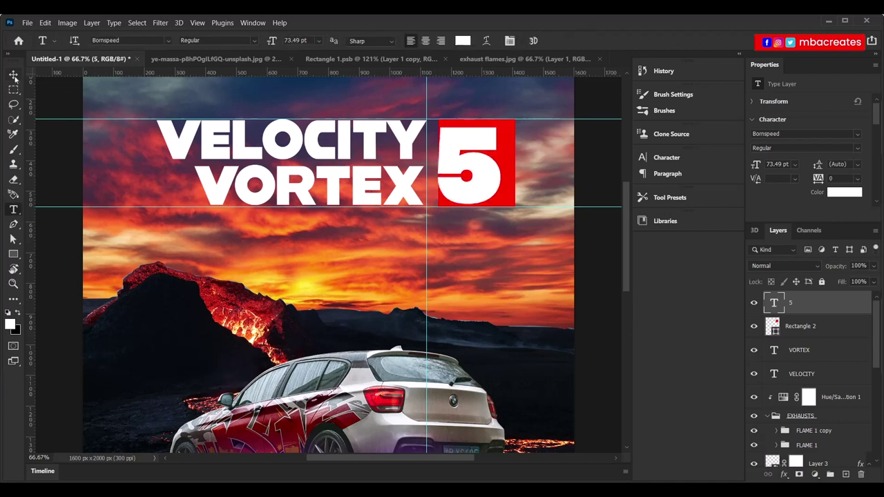
# Centre the 5 on Rectangle 2 horizontally and vertically, and hide the guides
pyautogui.press('v')
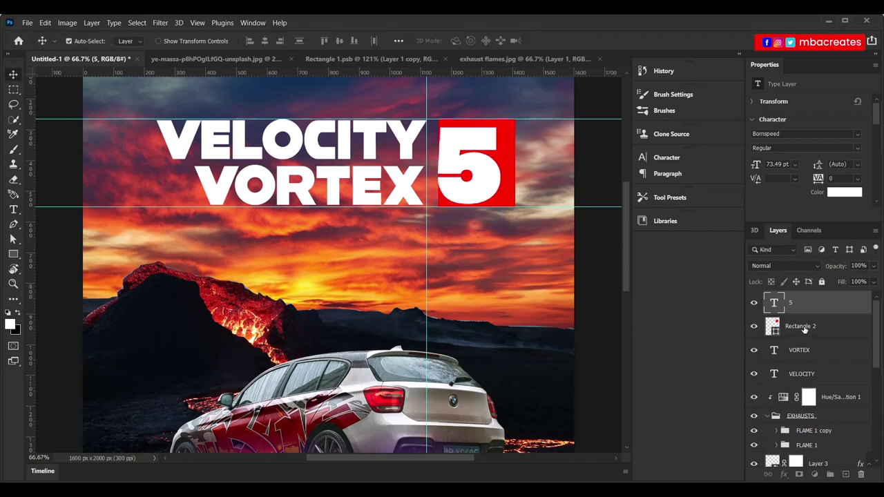
pyautogui.keyDown('ctrl'); pyautogui.click(804, 328); pyautogui.keyUp('ctrl')
pyautogui.click(264, 41)
pyautogui.click(339, 41)
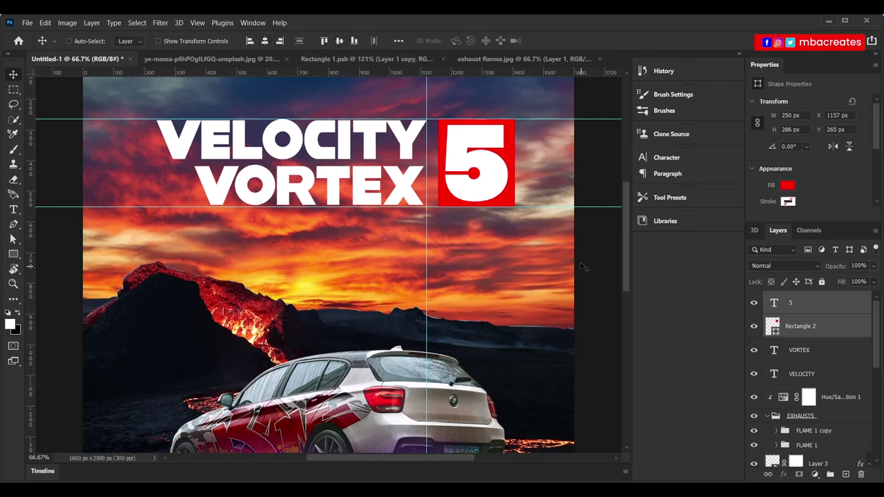
pyautogui.scroll(-3, 581, 262)
pyautogui.hotkey('ctrl', ';')
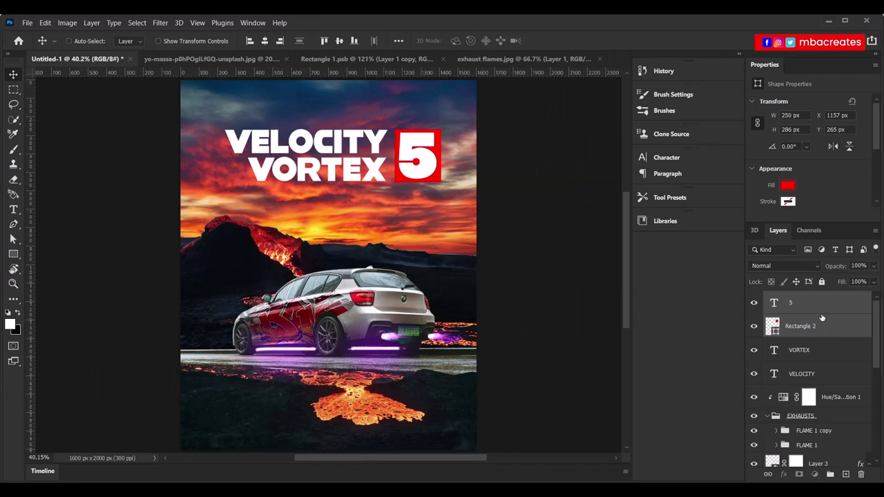
# Shrink the 5 to about 94% and re-centre it in the red box
pyautogui.hotkey('alt', '[')
pyautogui.hotkey('ctrl', 't')
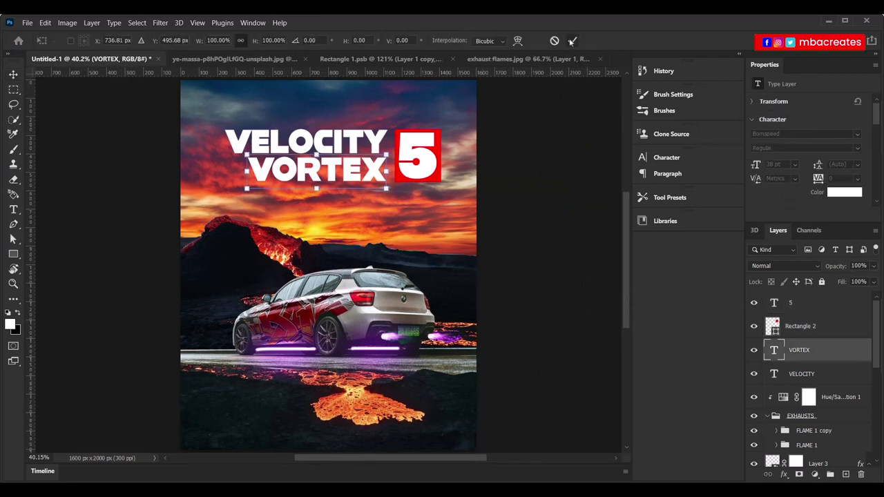
pyautogui.click(572, 41)
pyautogui.click(810, 305)
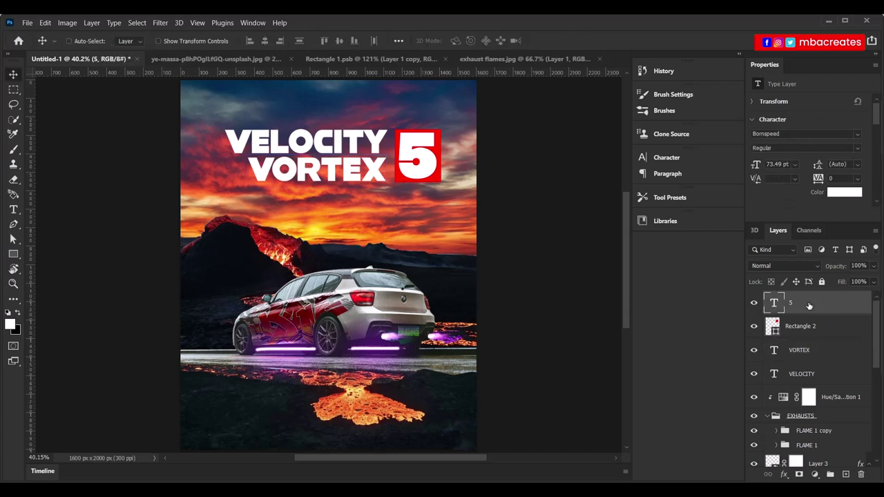
pyautogui.hotkey('ctrl', 't')
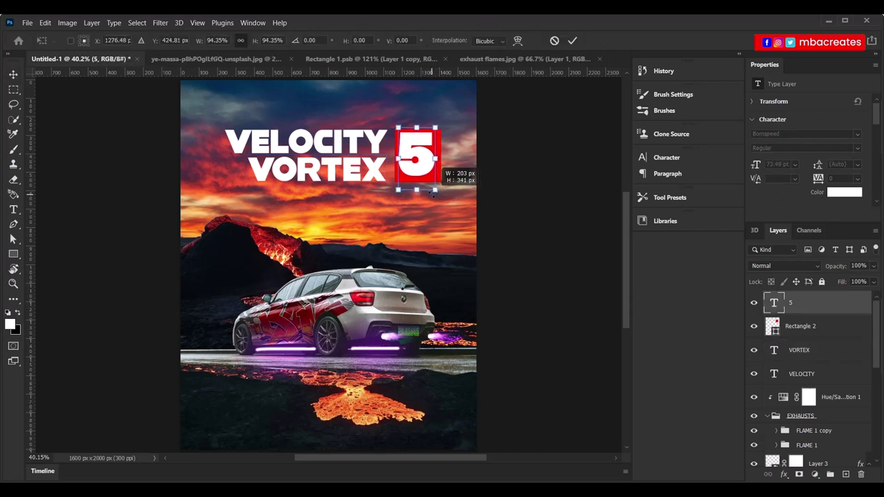
pyautogui.moveTo(437, 196); pyautogui.dragTo(434, 191)
pyautogui.click(573, 40)
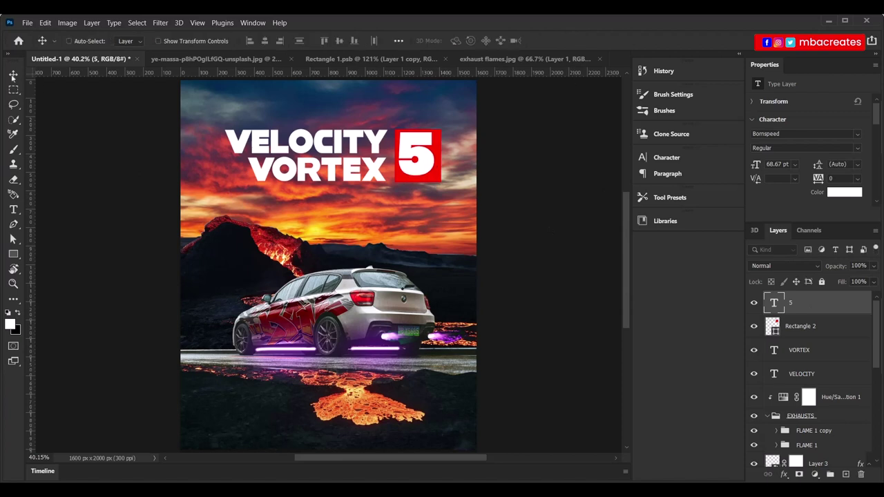
pyautogui.keyDown('shift'); pyautogui.click(821, 328); pyautogui.keyUp('shift')
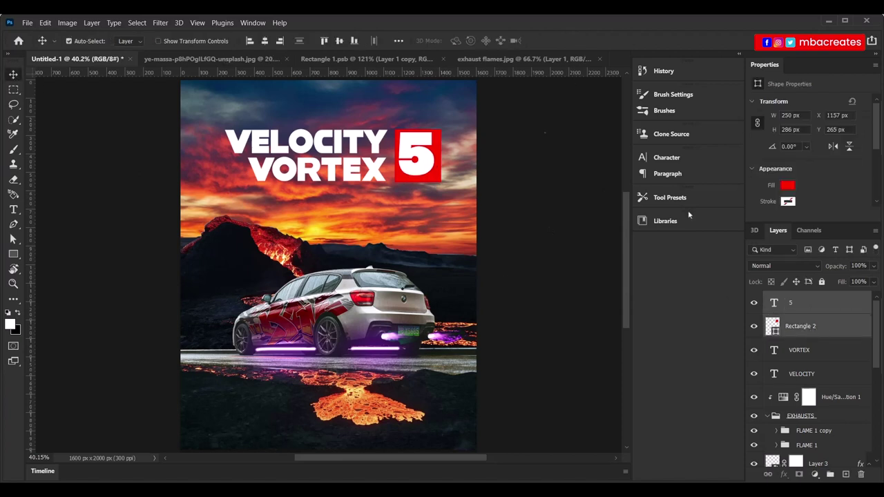
pyautogui.click(265, 40)
pyautogui.click(339, 40)
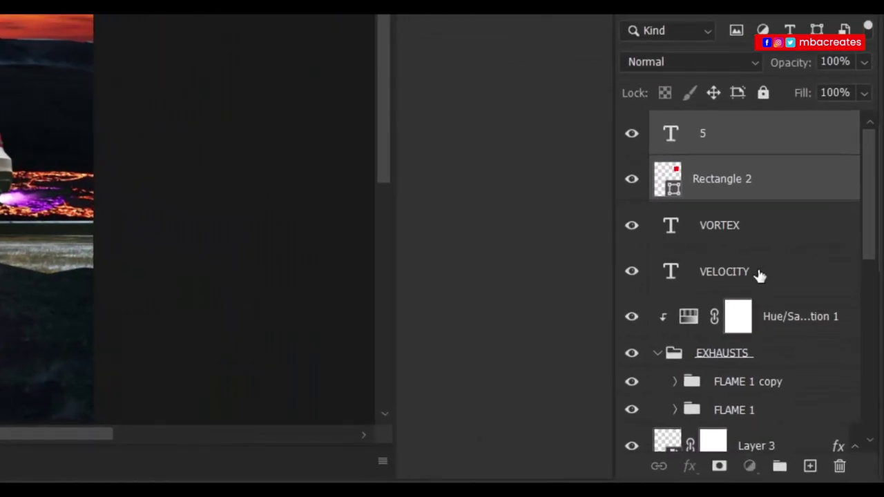
# Group the four title layers, 5 through VELOCITY, into a group named GAME TITLE
pyautogui.keyDown('shift'); pyautogui.click(819, 376); pyautogui.keyUp('shift')
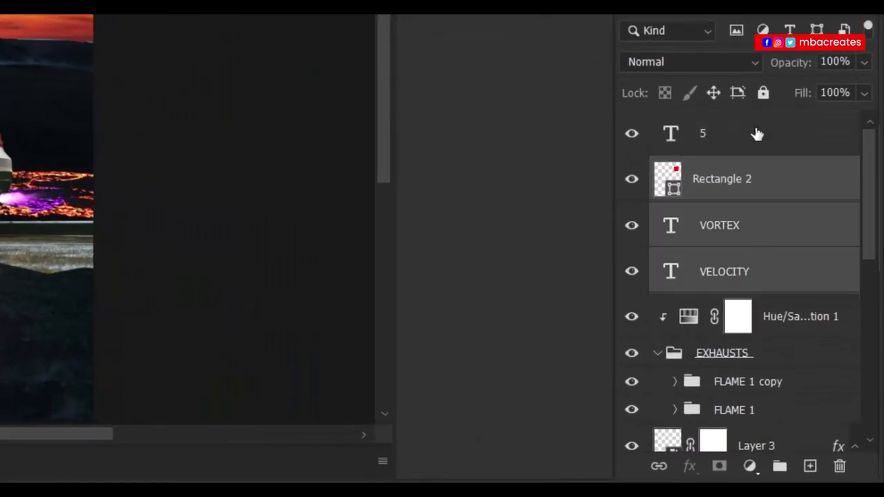
pyautogui.hotkey('alt', ']')
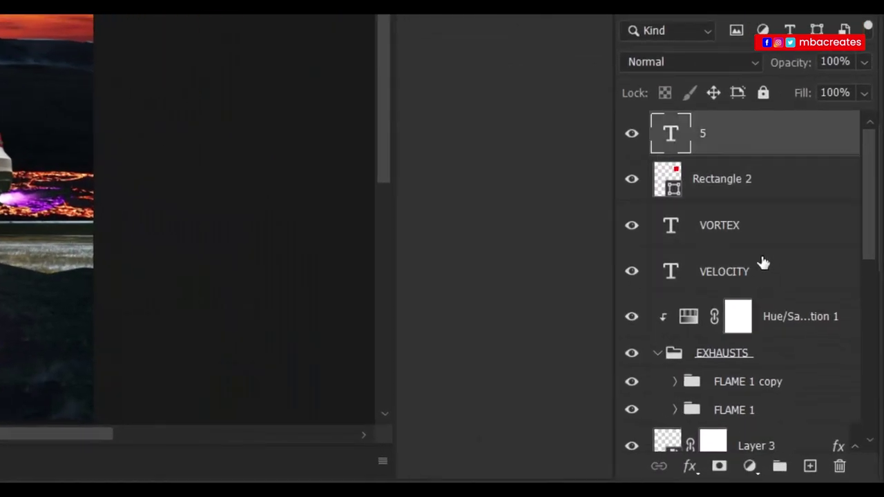
pyautogui.keyDown('shift'); pyautogui.click(759, 271); pyautogui.keyUp('shift')
pyautogui.hotkey('ctrl', 'g')
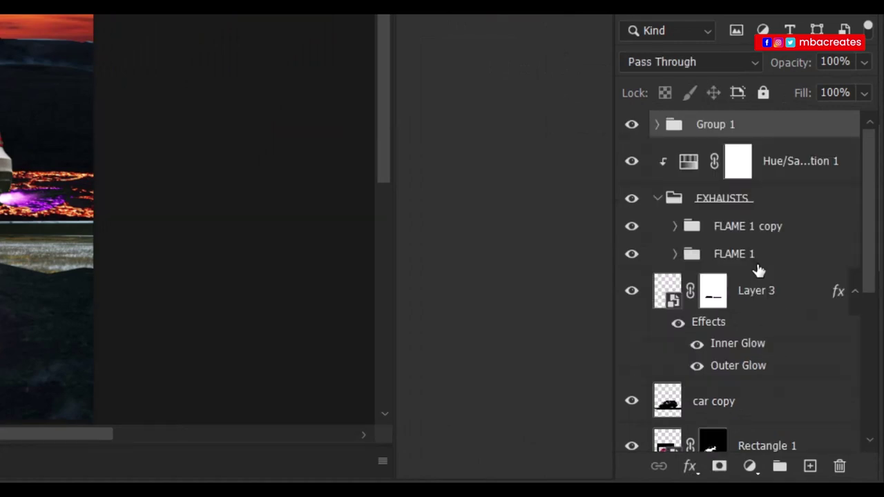
pyautogui.doubleClick(715, 124)
pyautogui.write('GAME TITLE')
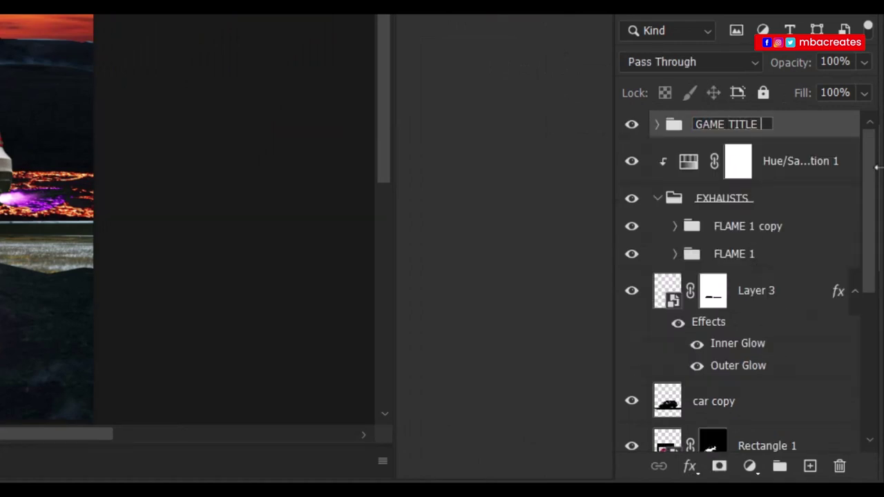
pyautogui.press('Return')
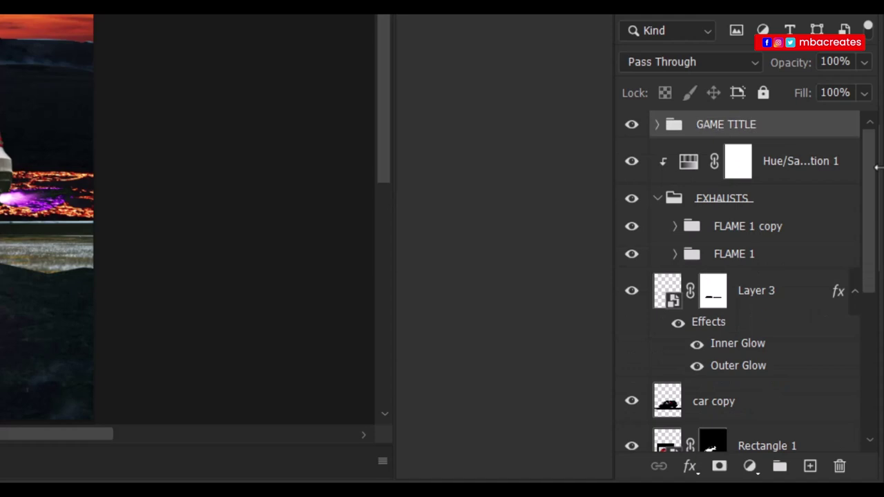
# Collapse the EXHAUSTS group, reorder a layer, and rename Layer 3 to NEON
pyautogui.click(657, 199)
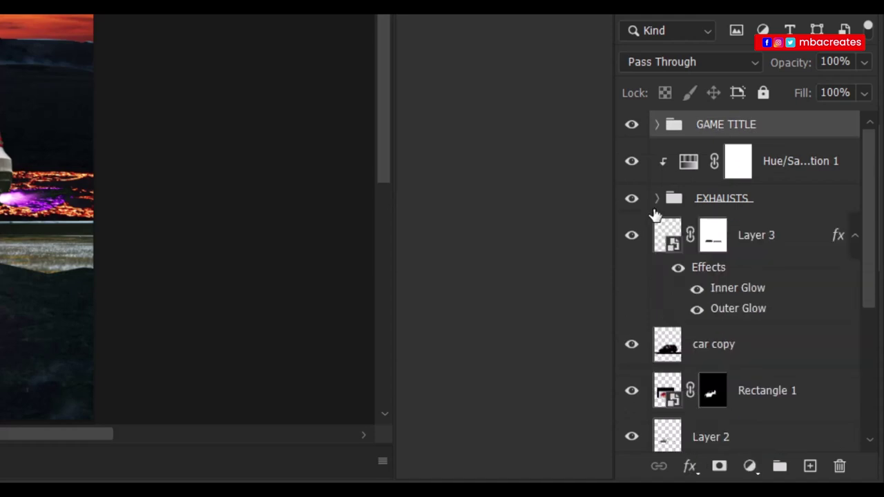
pyautogui.moveTo(874, 221); pyautogui.dragTo(874, 268)
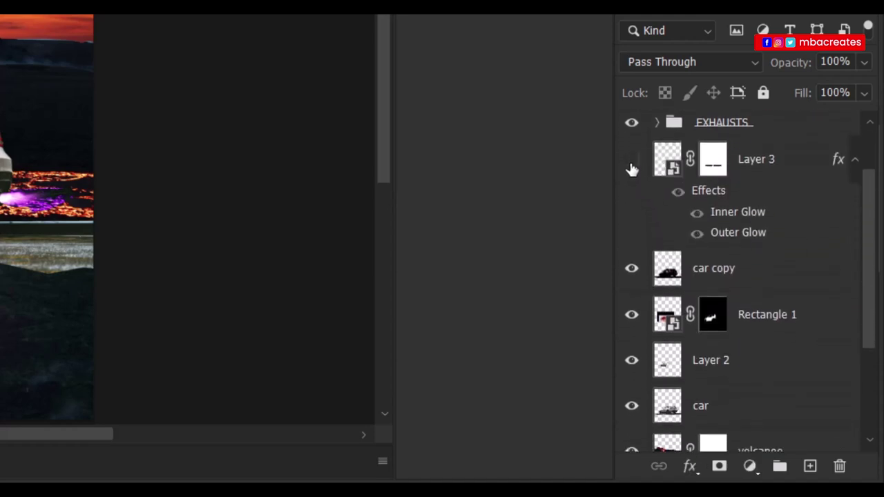
pyautogui.click(762, 159)
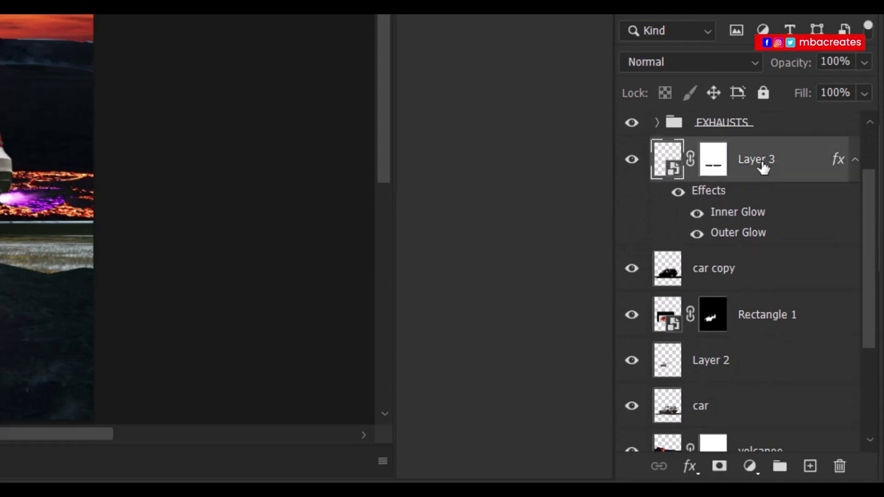
pyautogui.doubleClick(762, 163)
pyautogui.write('NE')
pyautogui.press('Return')
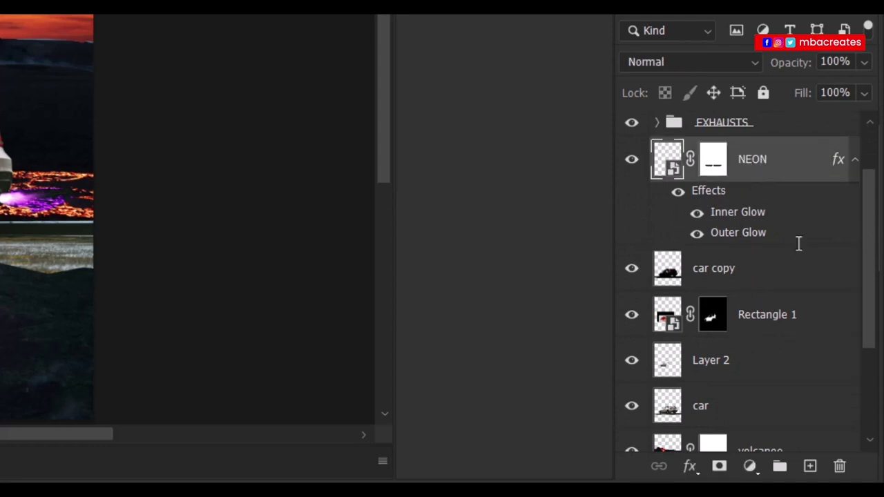
# Try grouping the NEON through car layers, then undo that grouping
pyautogui.scroll(-3, 869, 337)
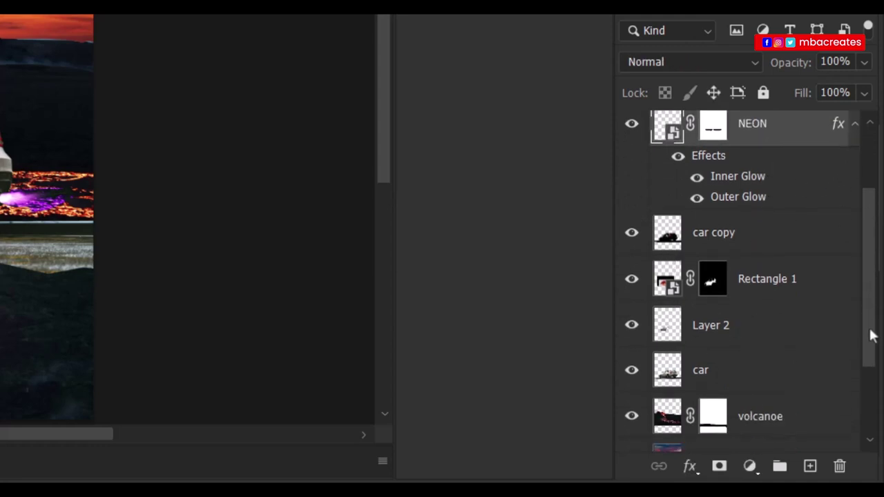
pyautogui.click(727, 354)
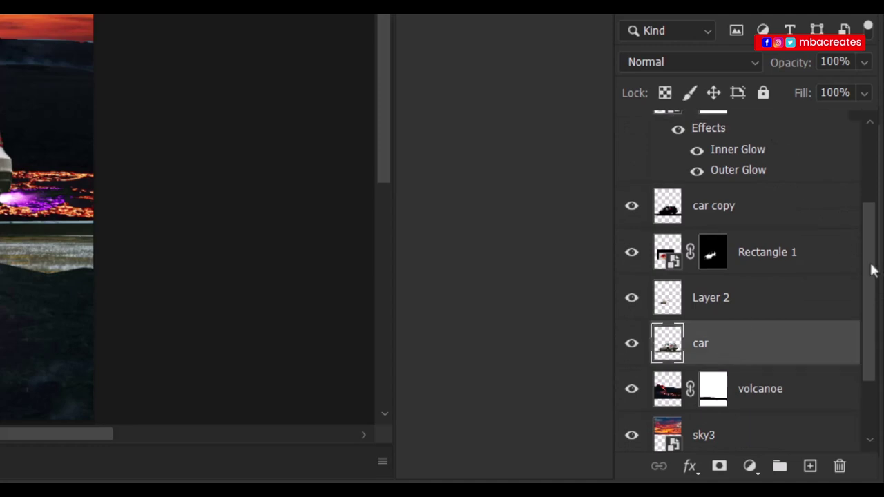
pyautogui.scroll(3, 869, 270)
pyautogui.keyDown('shift'); pyautogui.click(782, 163); pyautogui.keyUp('shift')
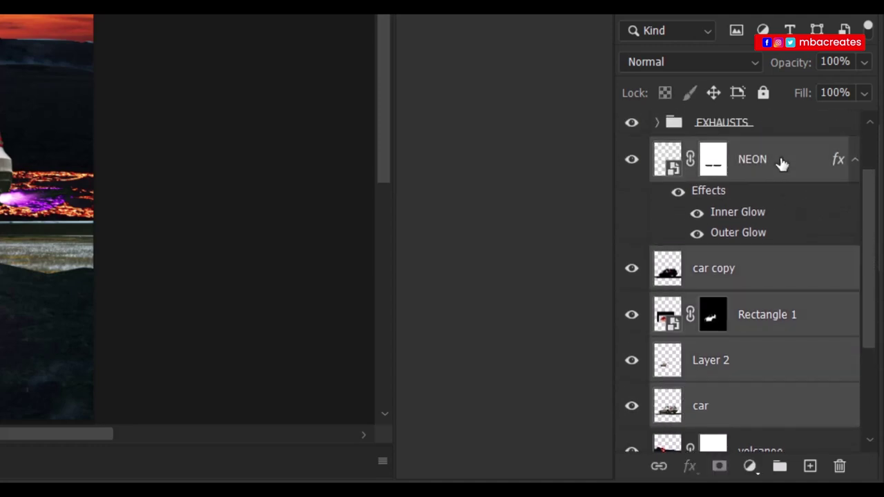
pyautogui.hotkey('ctrl', 'g')
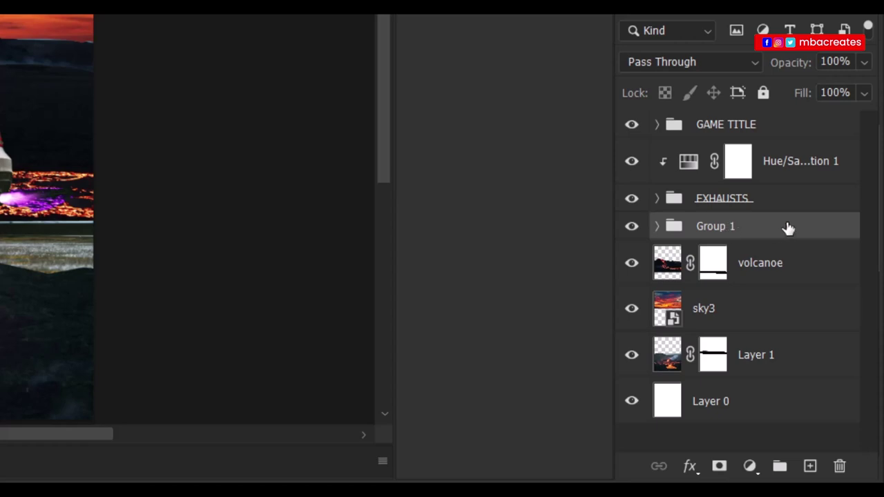
pyautogui.hotkey('ctrl', 'z')
# Group the car-related layers, including EXHAUSTS, into a group named VEHICLE
pyautogui.click(786, 200)
pyautogui.moveTo(874, 217); pyautogui.dragTo(876, 272)
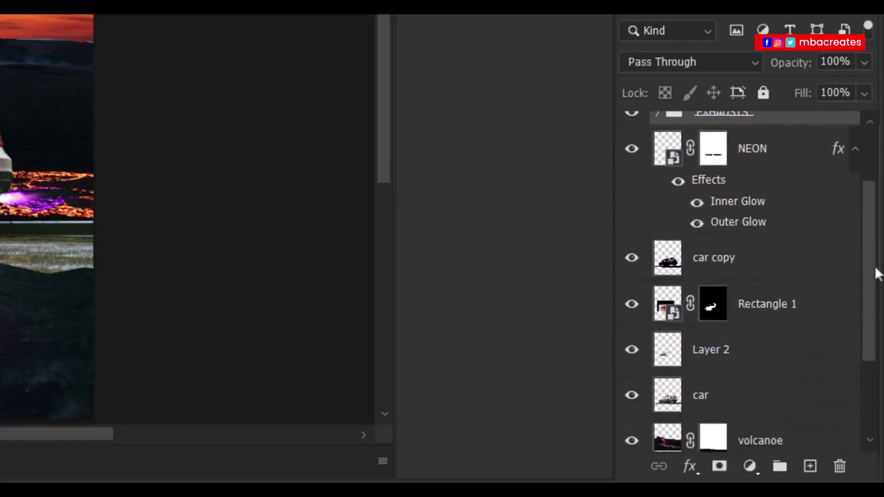
pyautogui.keyDown('shift'); pyautogui.click(753, 378); pyautogui.keyUp('shift')
pyautogui.hotkey('ctrl', 'g')
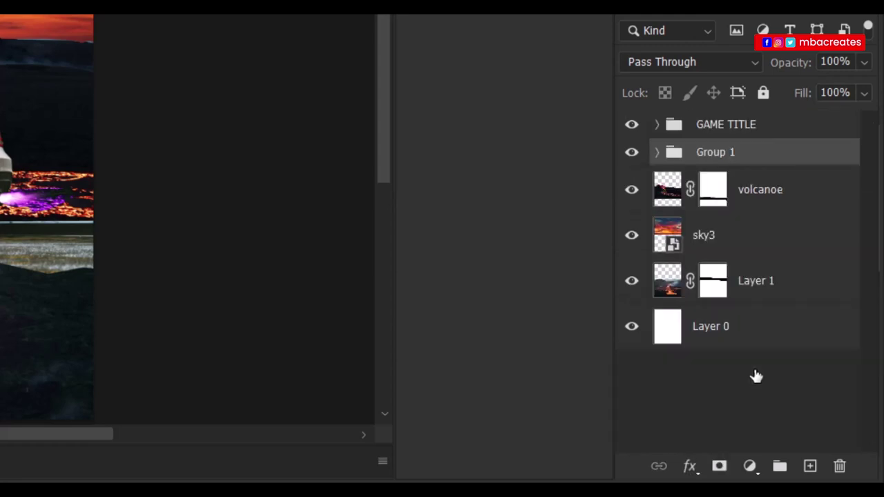
pyautogui.doubleClick(714, 153)
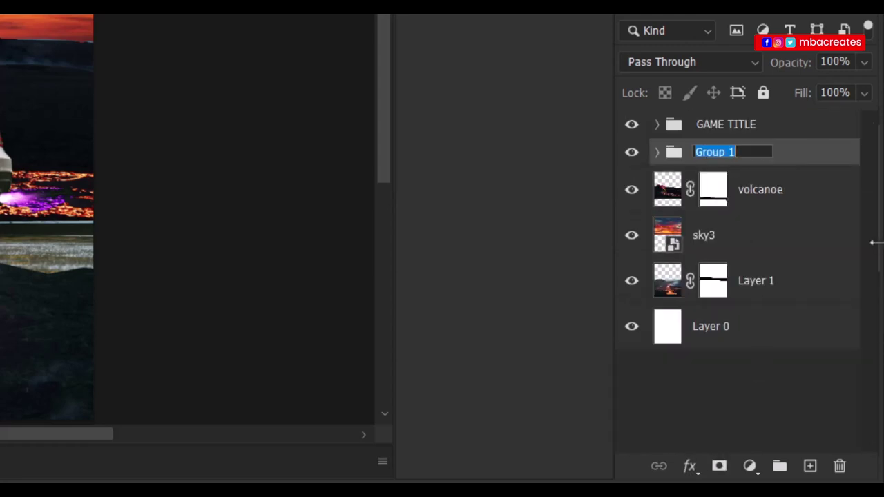
pyautogui.write('VEHICLE')
pyautogui.press('Return')
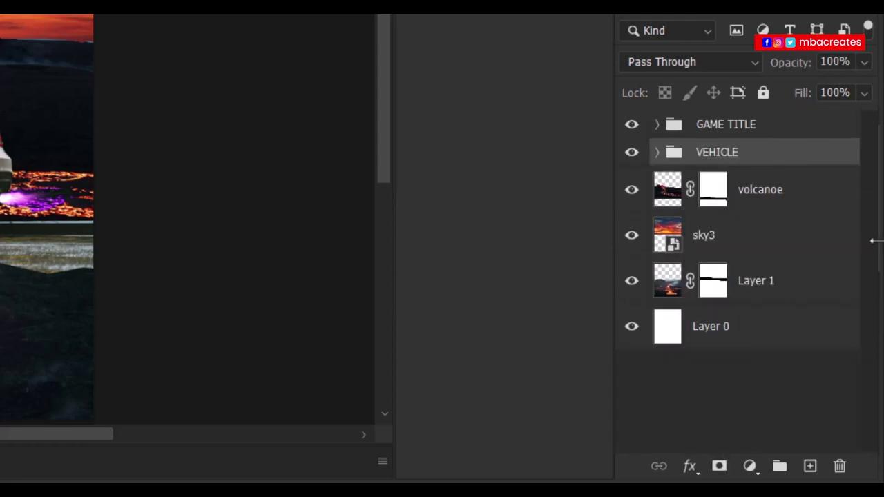
pyautogui.click(632, 154)
# Group the volcanoe, sky3 and Layer 1 layers into a group named BACKGROUND
pyautogui.click(798, 197)
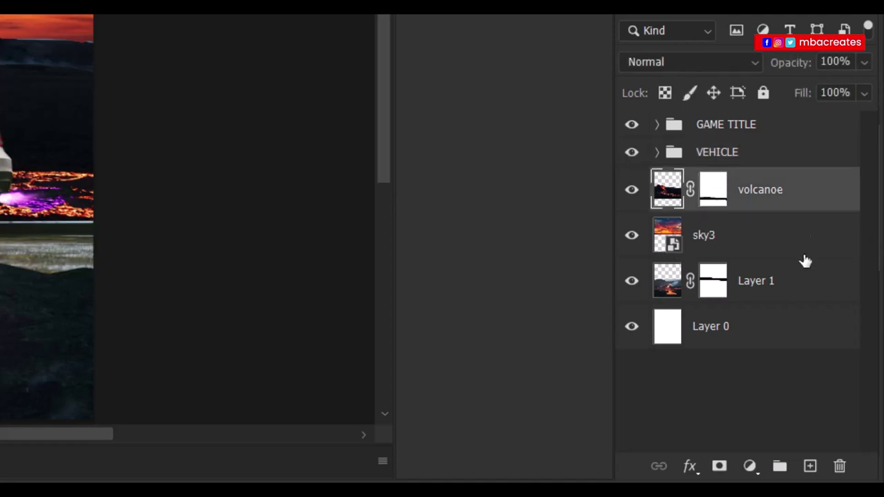
pyautogui.keyDown('shift'); pyautogui.click(784, 297); pyautogui.keyUp('shift')
pyautogui.hotkey('ctrl', 'g')
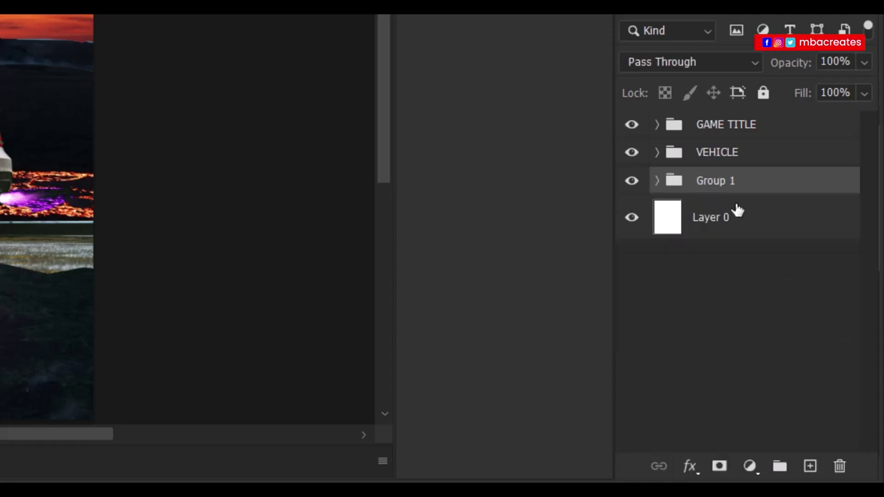
pyautogui.doubleClick(719, 181)
pyautogui.write('BACKGROUND')
pyautogui.press('Return')
# Colour-label BACKGROUND red, VEHICLE blue and GAME TITLE violet
pyautogui.rightClick(614, 181)
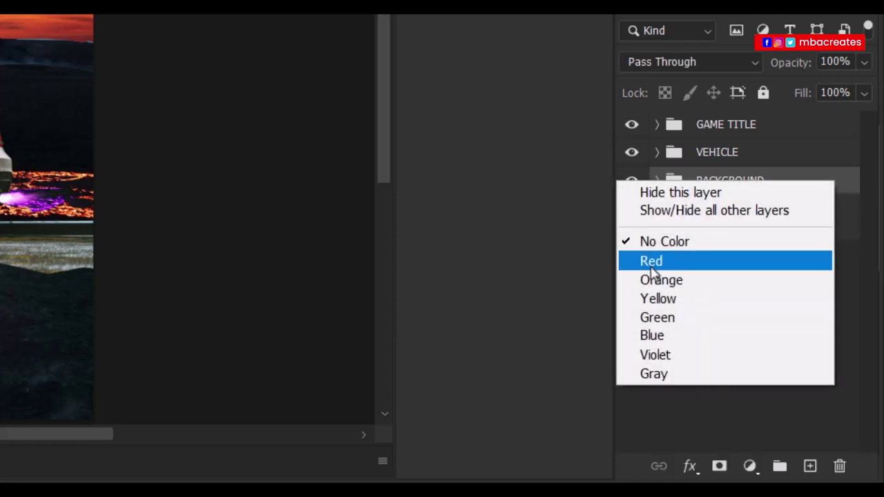
pyautogui.click(652, 267)
pyautogui.rightClick(620, 151)
pyautogui.click(649, 299)
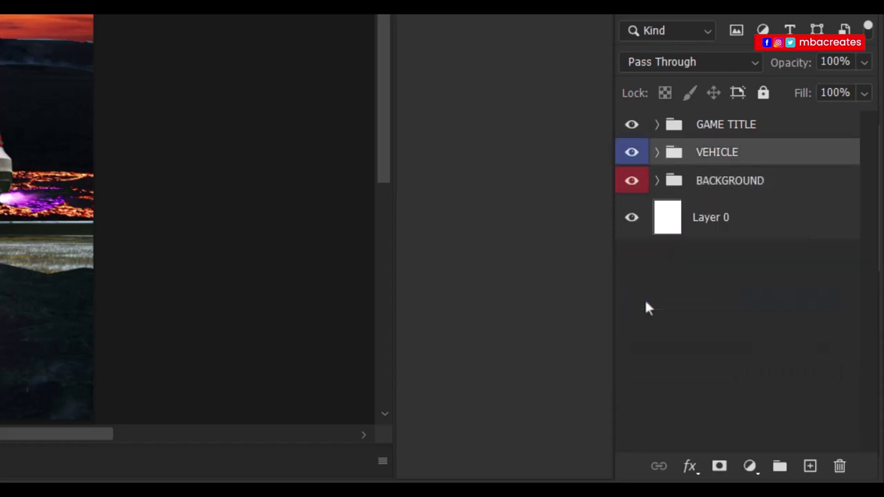
pyautogui.rightClick(629, 124)
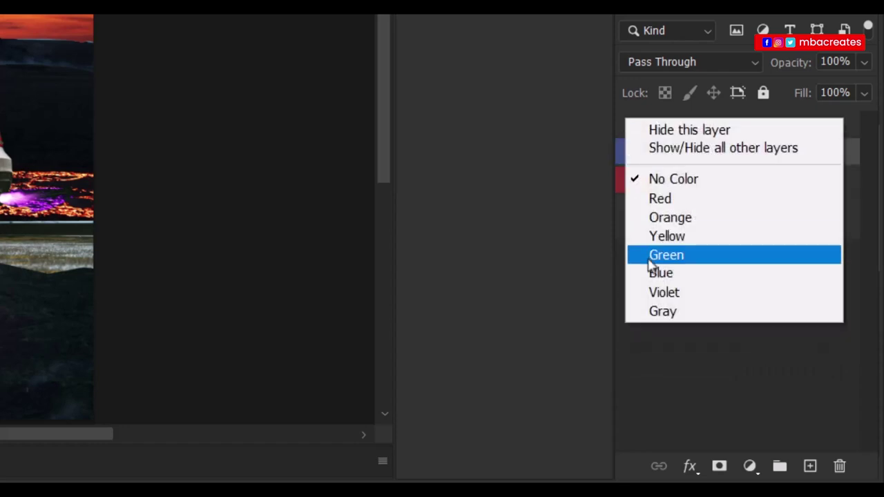
pyautogui.click(651, 292)
pyautogui.click(653, 338)
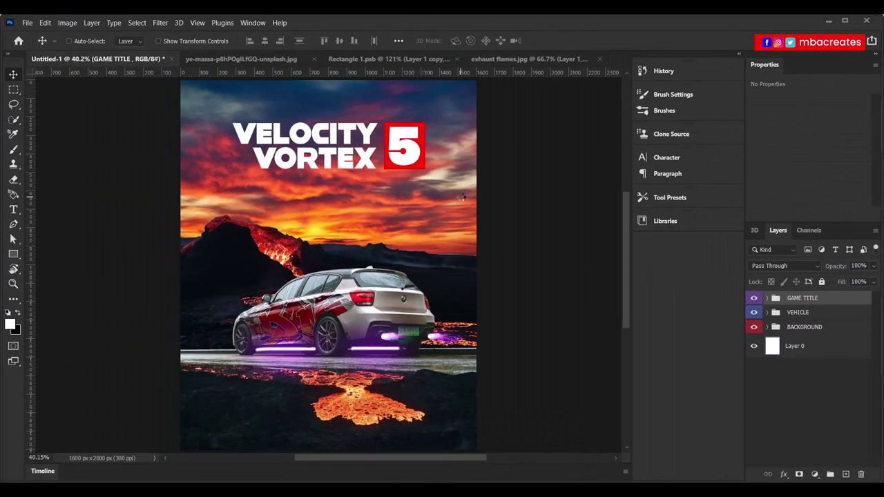
# On a new layer, add the 16 pt caption 'Available on all Gaming Platforms - 2025' near the bottom
pyautogui.scroll(-2, 626, 280)
pyautogui.scroll(3, 626, 279)
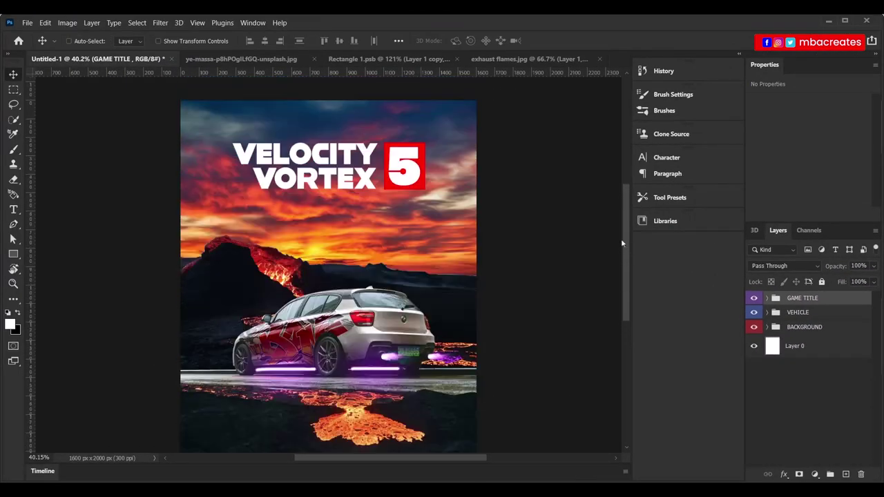
pyautogui.click(846, 475)
pyautogui.click(13, 209)
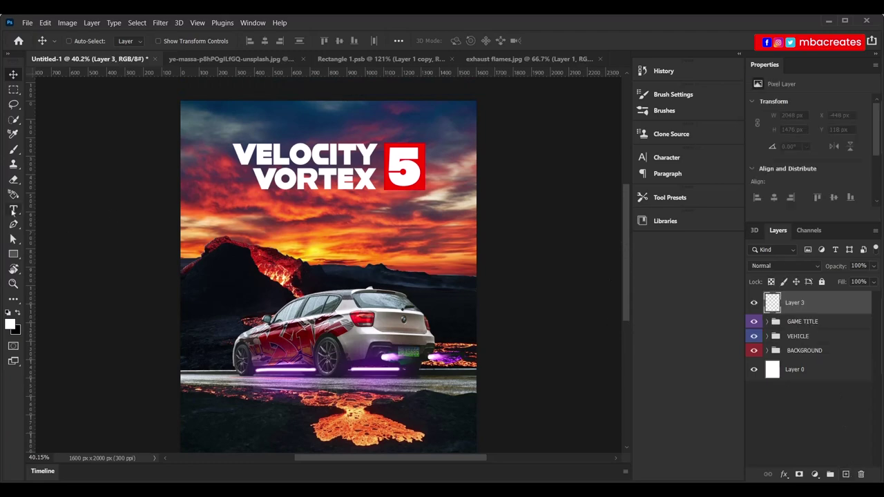
pyautogui.scroll(-3, 630, 305)
pyautogui.scroll(4, 630, 302)
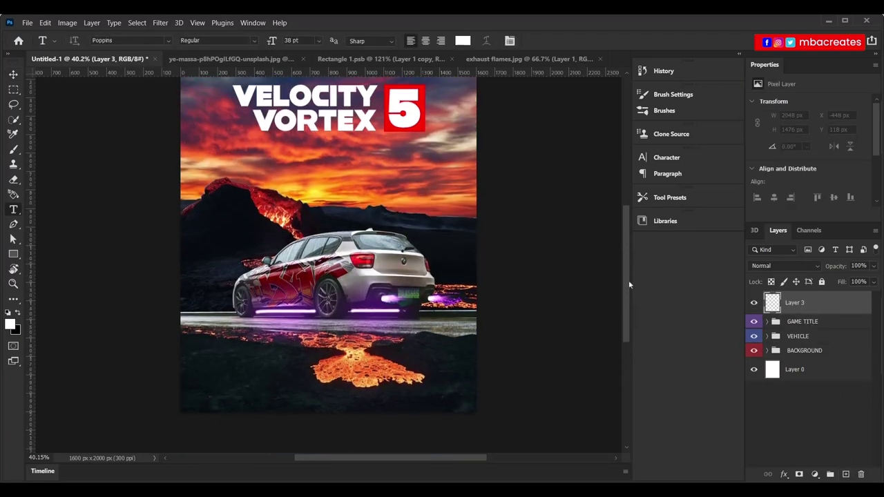
pyautogui.scroll(-2, 629, 294)
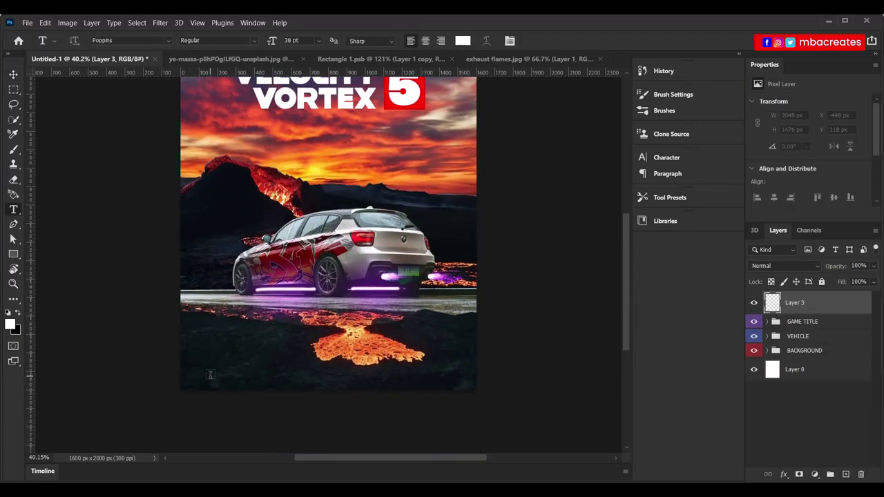
pyautogui.click(449, 427)
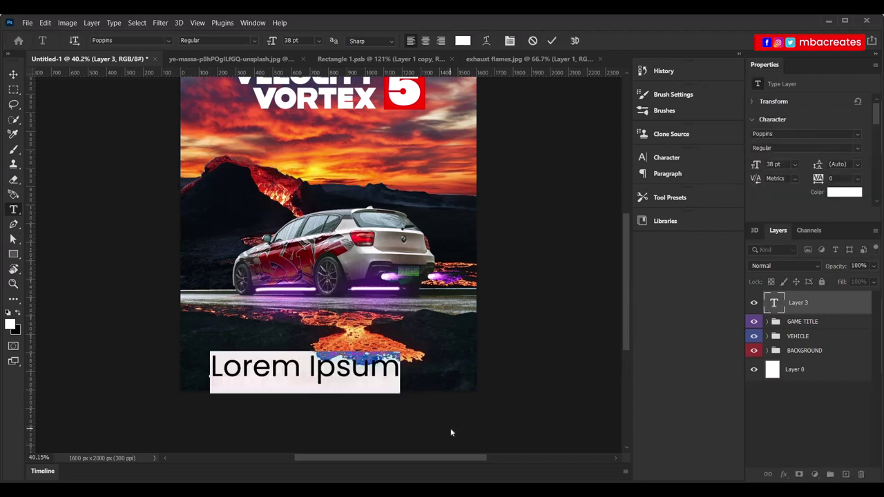
pyautogui.click(320, 41)
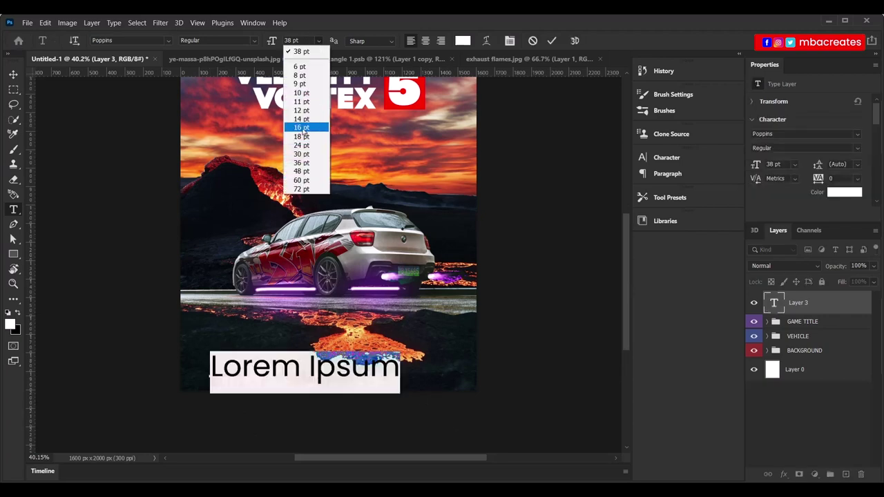
pyautogui.click(301, 132)
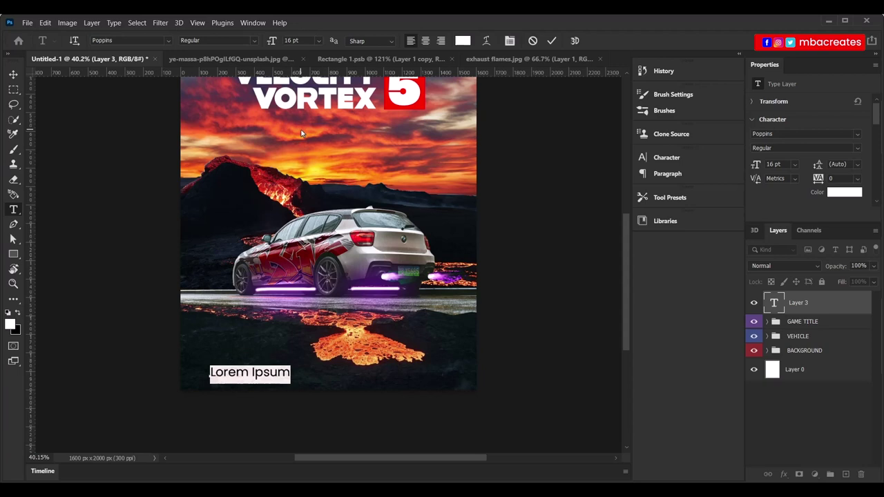
pyautogui.write('Available on')
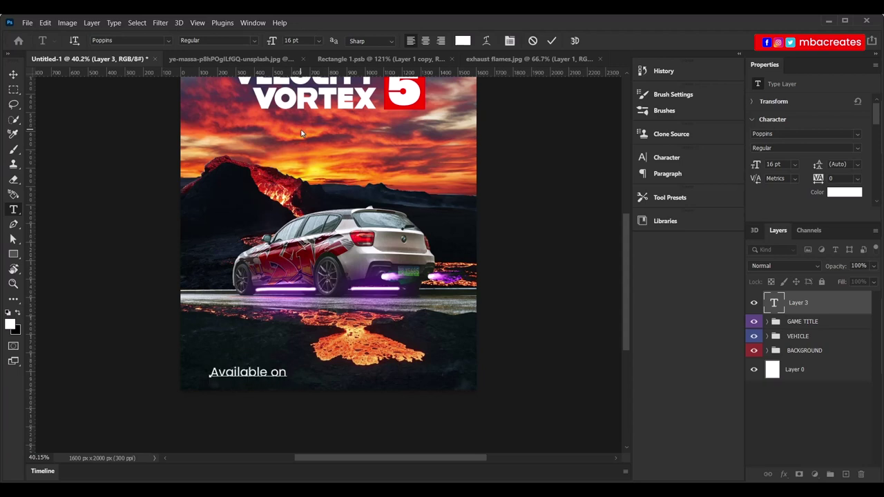
pyautogui.write(' all Gaming Platforms - 2025')
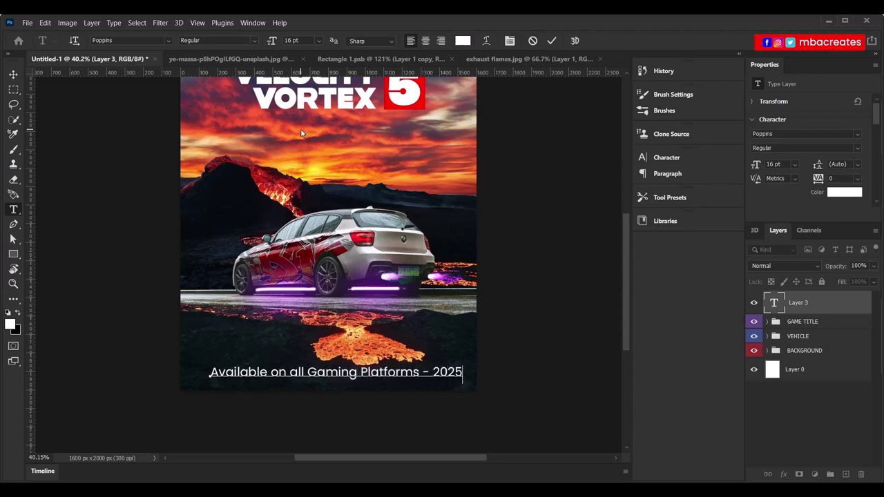
pyautogui.click(553, 40)
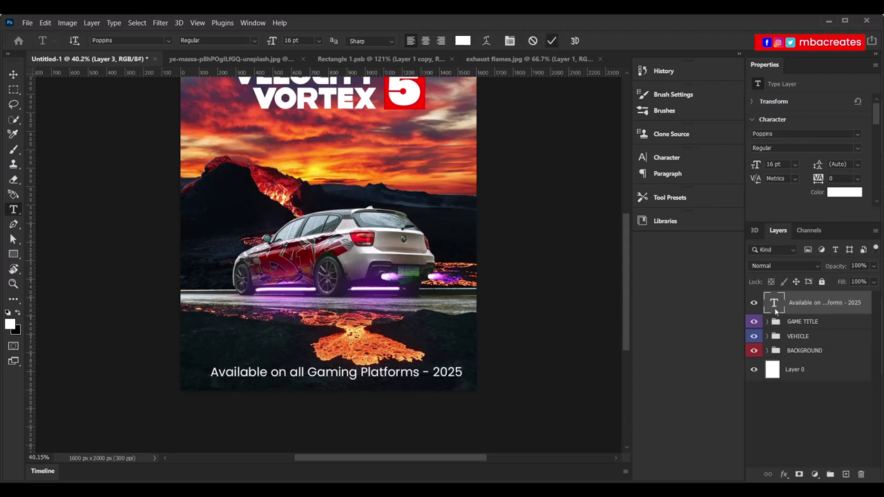
# Shrink the caption to 10 pt and centre it near the poster's bottom edge
pyautogui.doubleClick(773, 302)
pyautogui.hotkey('ctrl', 'Return')
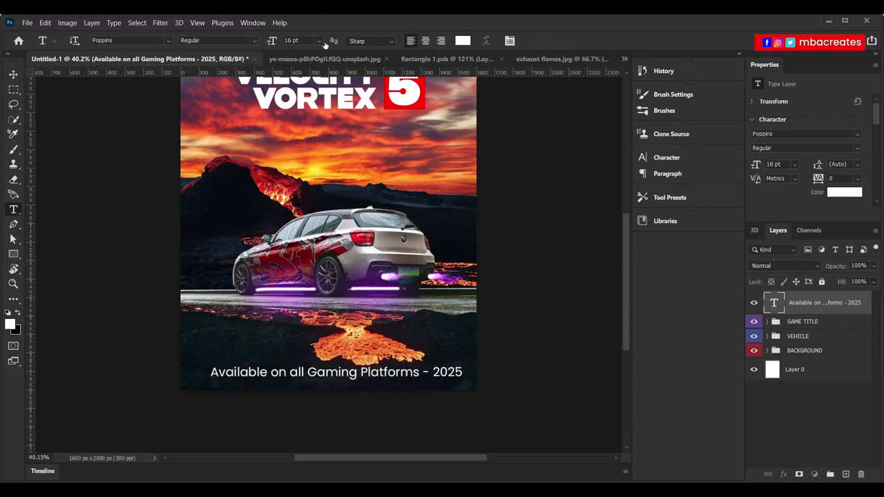
pyautogui.click(320, 43)
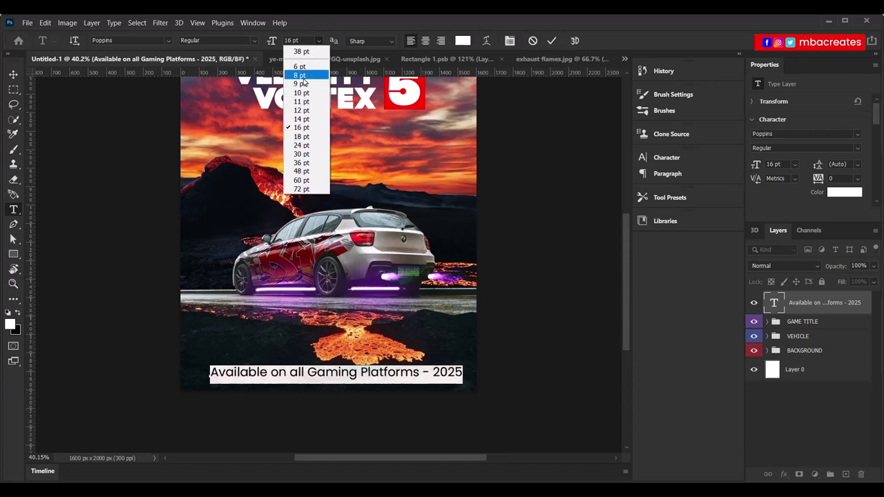
pyautogui.click(302, 90)
pyautogui.click(319, 40)
pyautogui.click(302, 69)
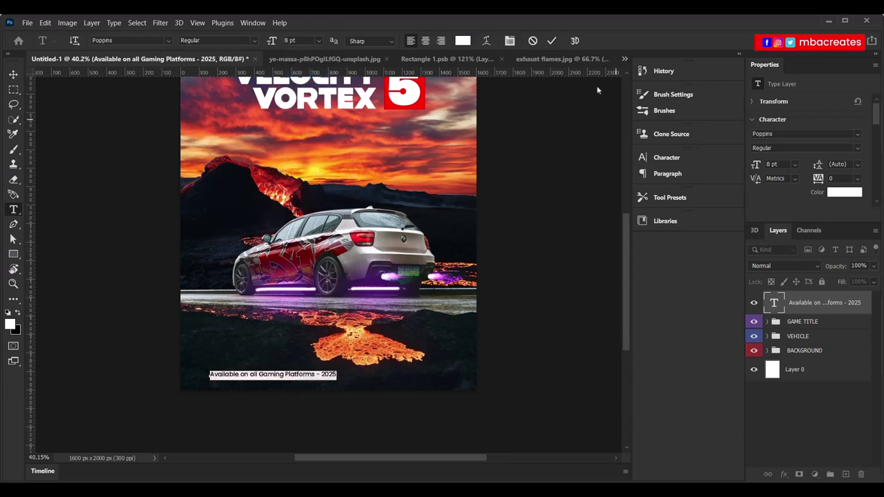
pyautogui.write('10')
pyautogui.press('Return')
pyautogui.click(552, 42)
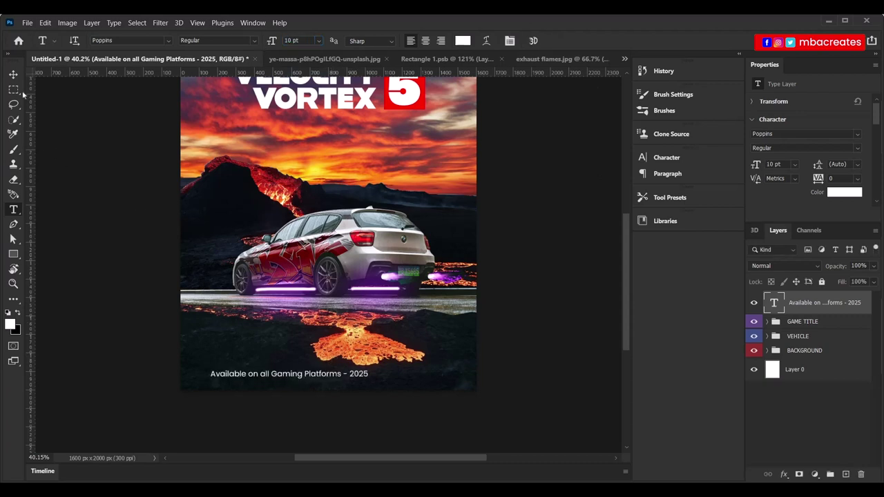
pyautogui.press('v')
pyautogui.moveTo(349, 366); pyautogui.dragTo(382, 382)
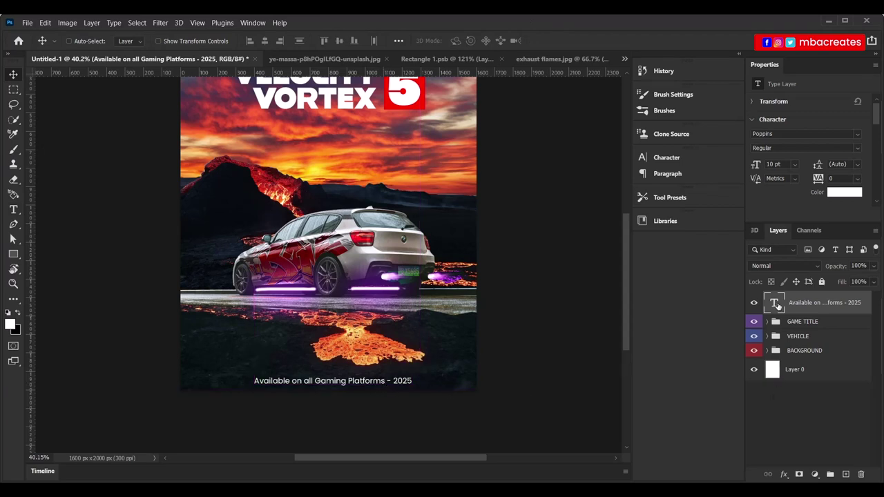
# Recolour the caption text light grey #b4b4b4
pyautogui.doubleClick(774, 303)
pyautogui.click(463, 40)
pyautogui.write('b4b4b4')
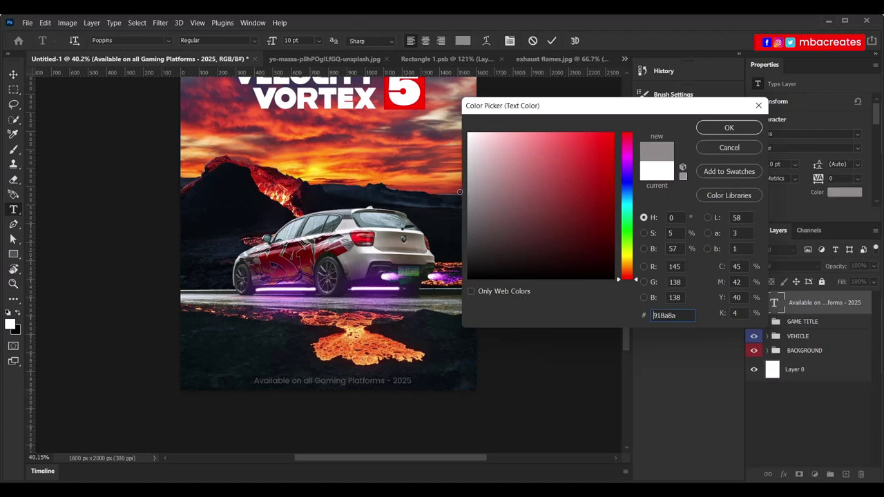
pyautogui.click(730, 129)
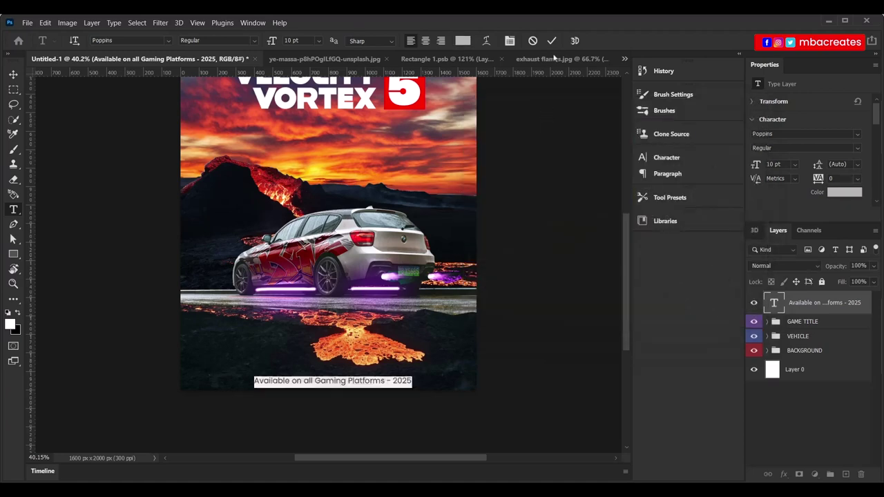
pyautogui.press('Escape')
pyautogui.press('v')
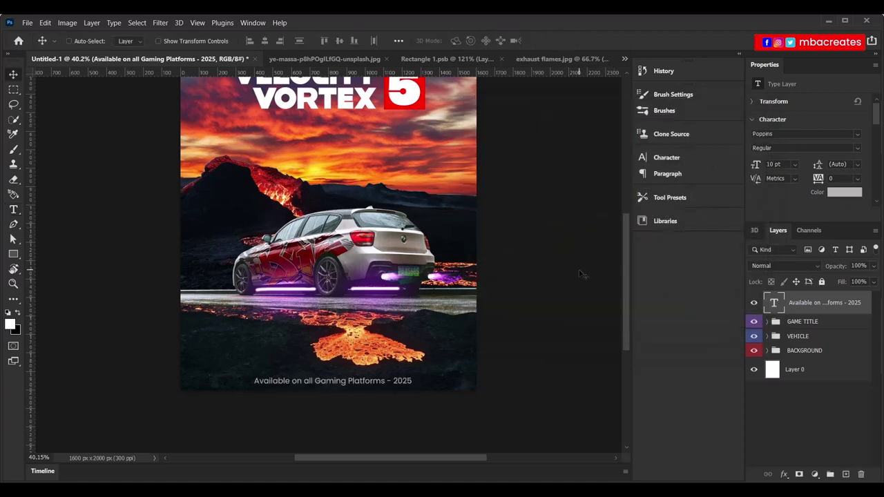
pyautogui.scroll(3, 583, 275)
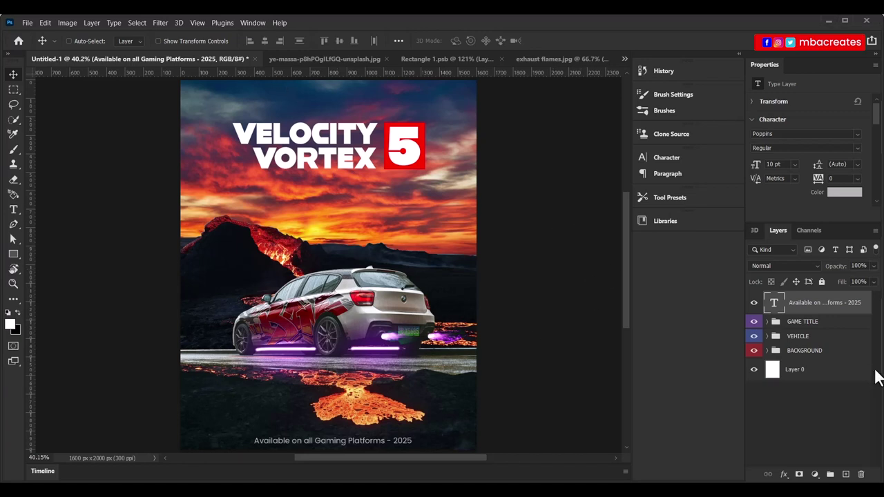
pyautogui.click(803, 322)
# Add a black drop shadow with 2 px distance to the GAME TITLE group
pyautogui.click(785, 475)
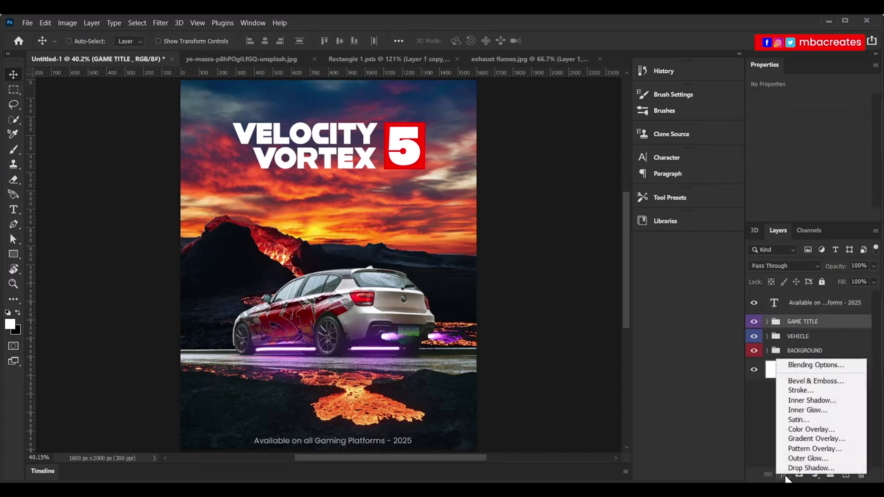
pyautogui.click(801, 468)
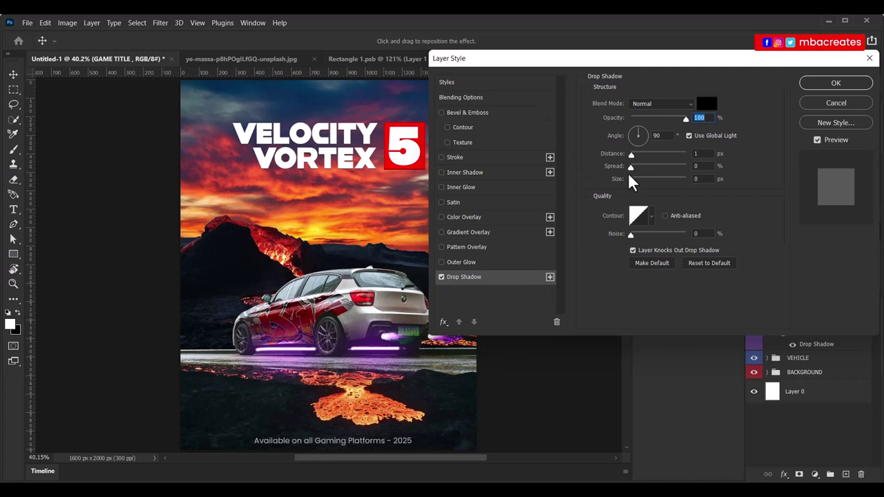
pyautogui.moveTo(630, 155); pyautogui.dragTo(634, 155)
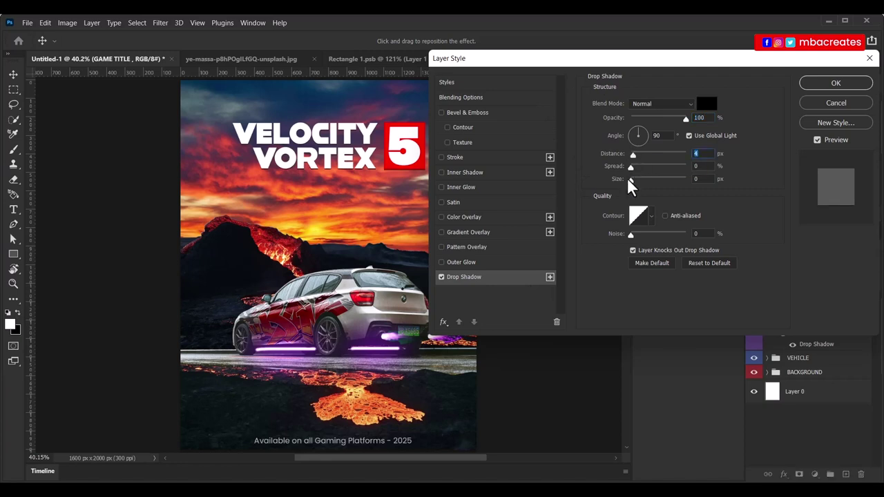
pyautogui.write('2')
pyautogui.moveTo(623, 60)
pyautogui.mouseDown()
pyautogui.moveTo(634, 63)
pyautogui.moveTo(597, 67)
pyautogui.mouseUp()
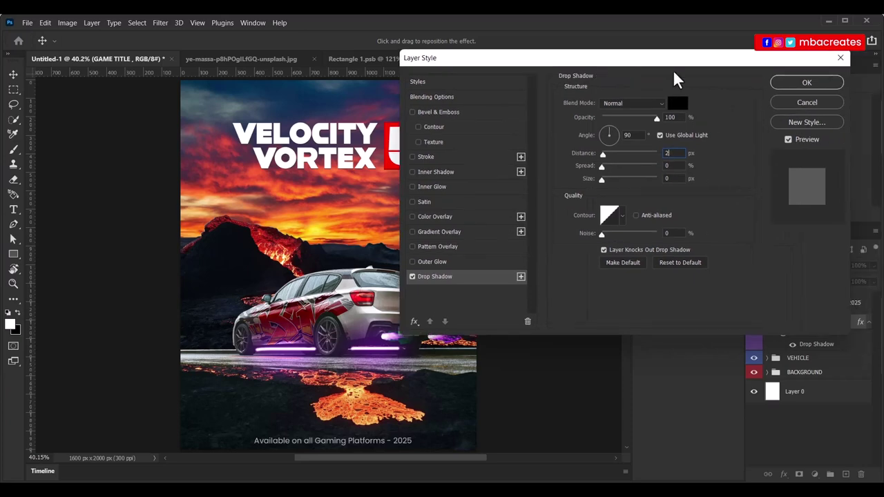
pyautogui.press('Return')
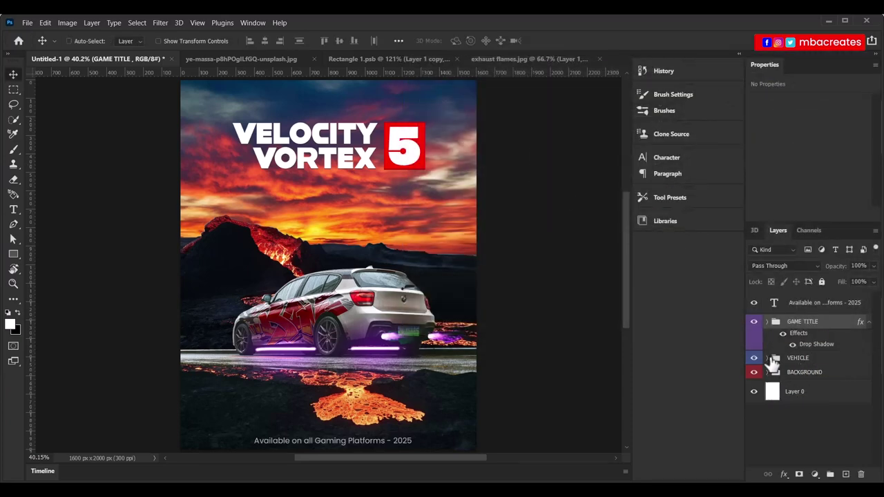
# Delete the layer mask from the VEHICLE group's Hue/Saturation 1 adjustment
pyautogui.click(767, 358)
pyautogui.scroll(-3, 878, 387)
pyautogui.click(763, 322)
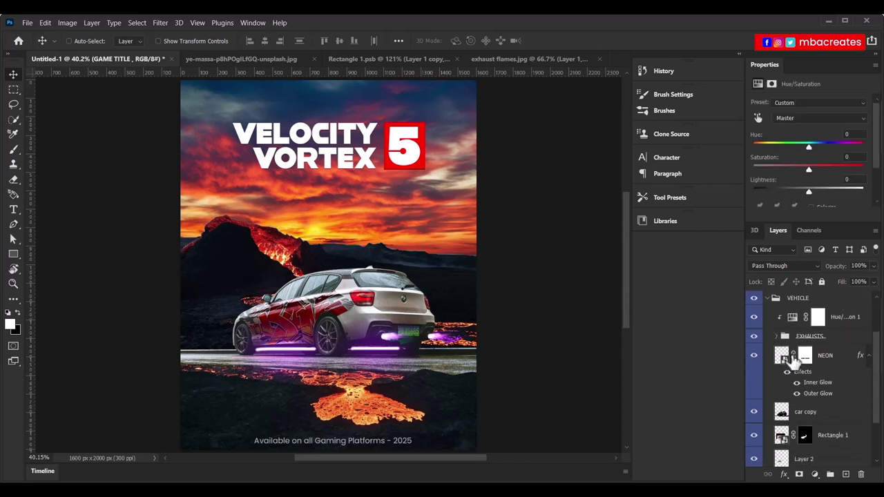
pyautogui.click(754, 317)
pyautogui.click(753, 317)
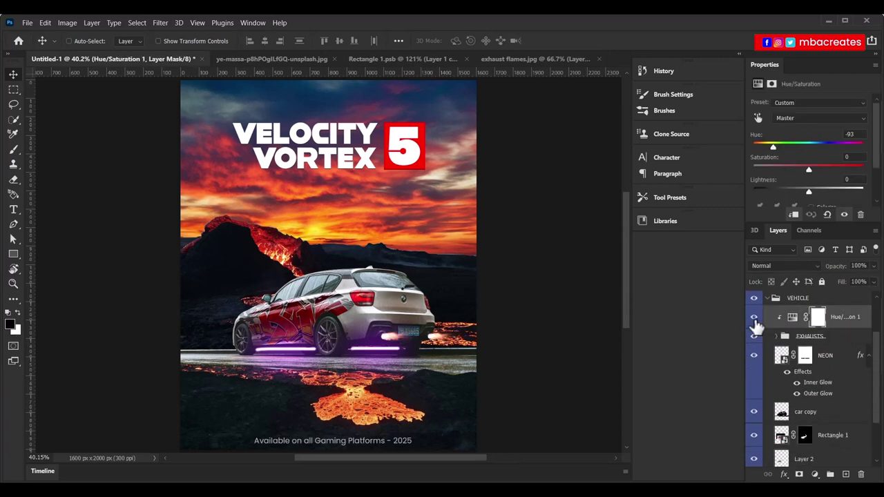
pyautogui.moveTo(818, 318); pyautogui.dragTo(861, 475)
pyautogui.press('Return')
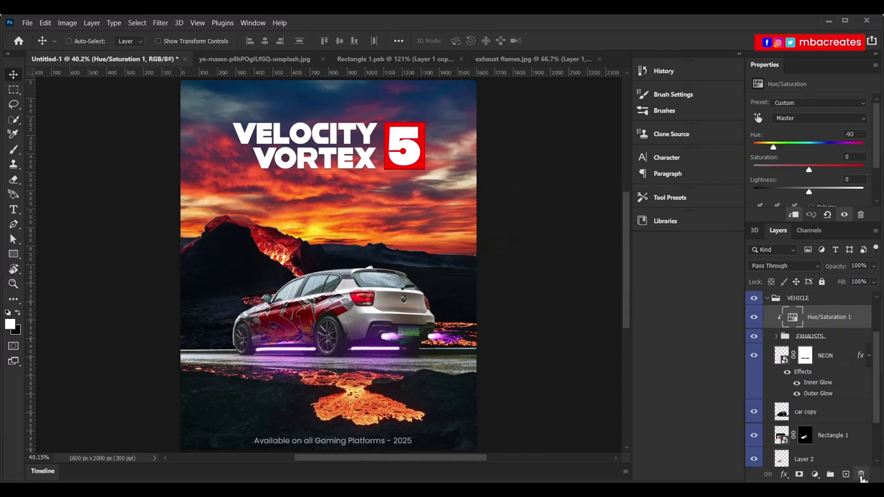
pyautogui.click(767, 298)
pyautogui.click(777, 304)
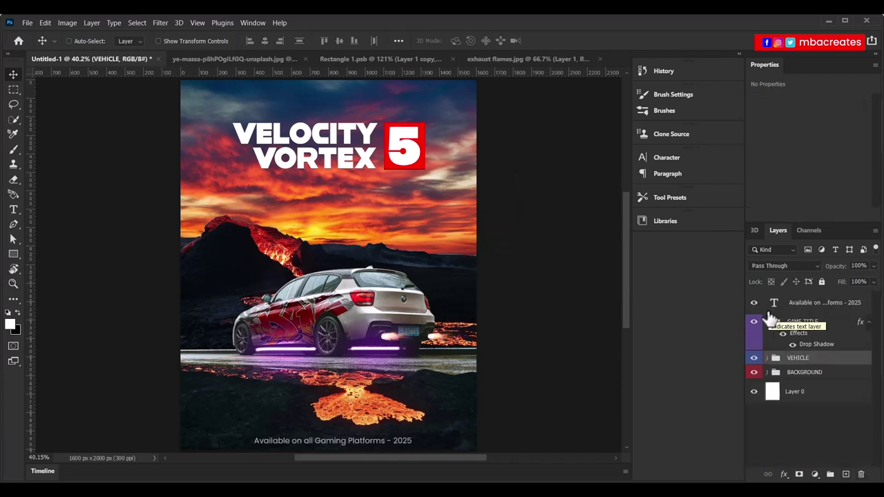
# Duplicate the VEHICLE group, merge the copy into one layer, hide the original, and nudge the copy
pyautogui.hotkey('ctrl', '+')
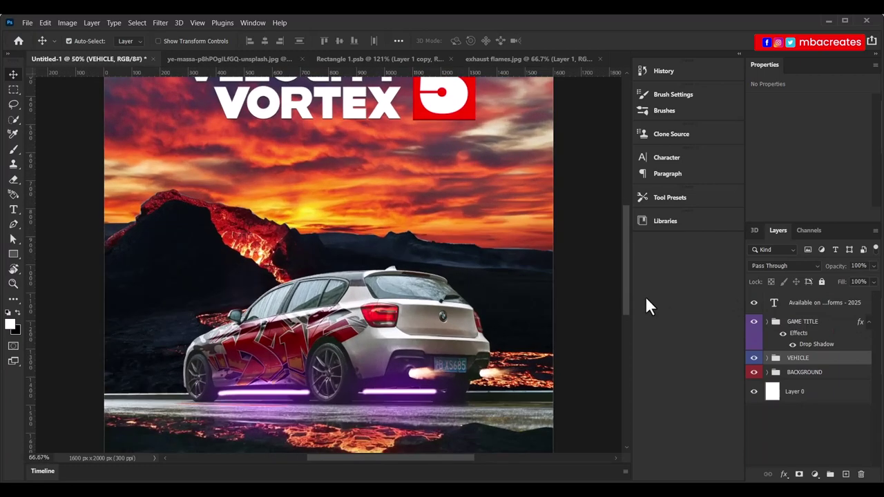
pyautogui.hotkey('ctrl', '+')
pyautogui.scroll(-2, 628, 277)
pyautogui.moveTo(625, 287); pyautogui.dragTo(625, 297)
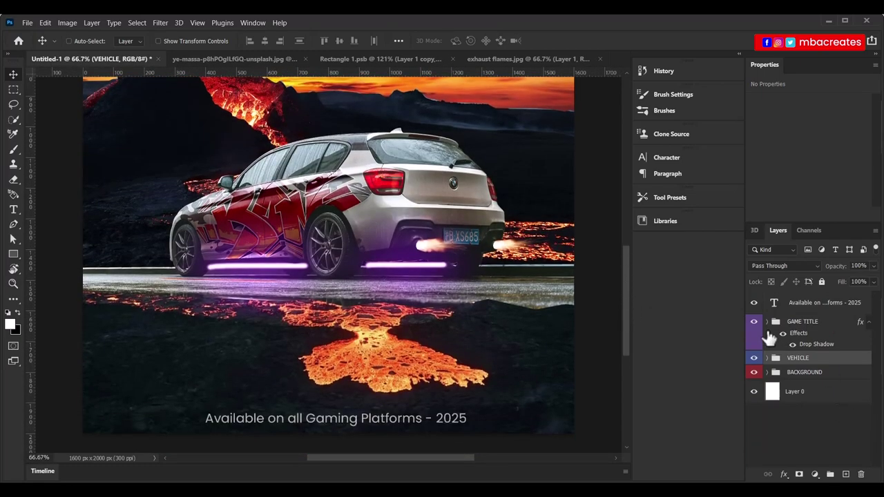
pyautogui.hotkey('ctrl', 'j')
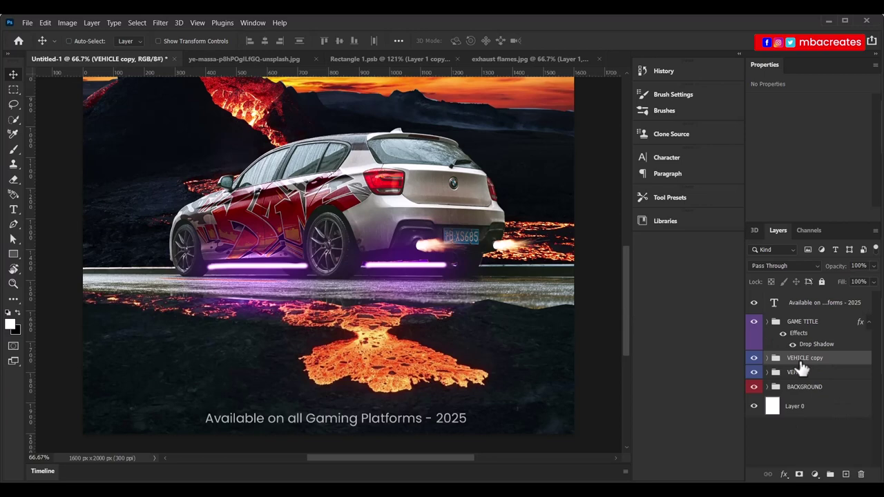
pyautogui.hotkey('ctrl', 'e')
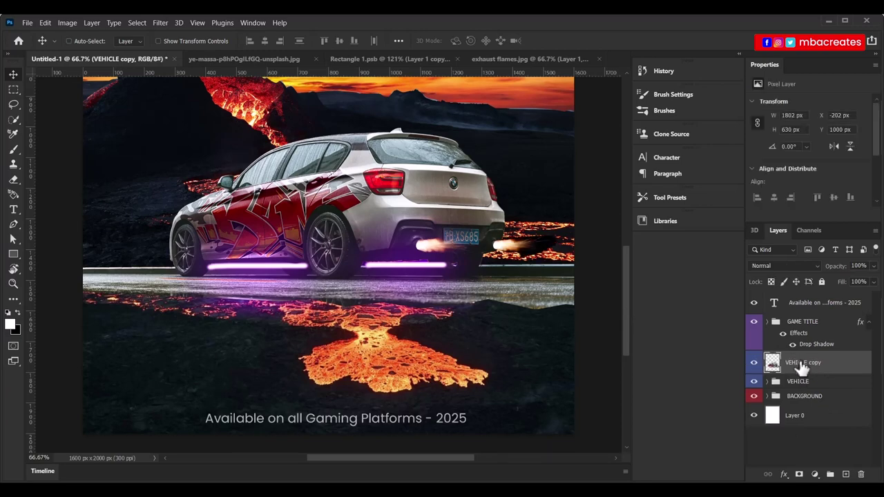
pyautogui.click(753, 381)
pyautogui.click(754, 363)
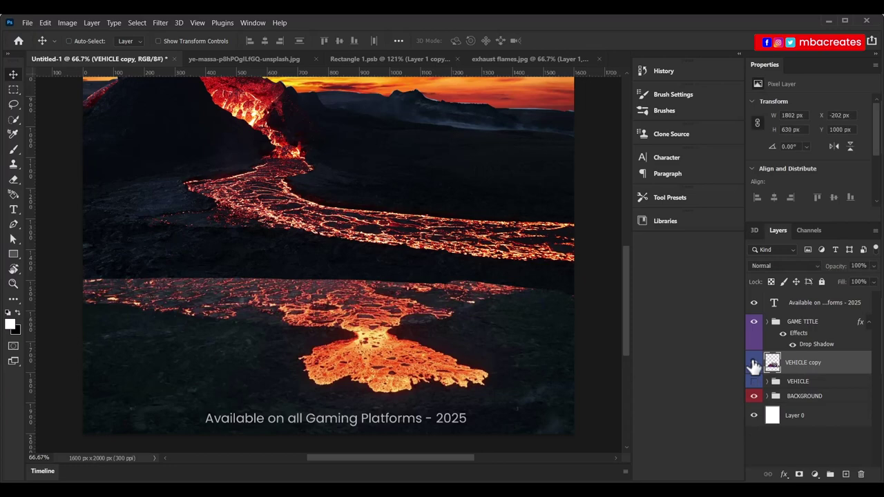
pyautogui.hotkey('ctrl', '+')
pyautogui.hotkey('ctrl', '+')
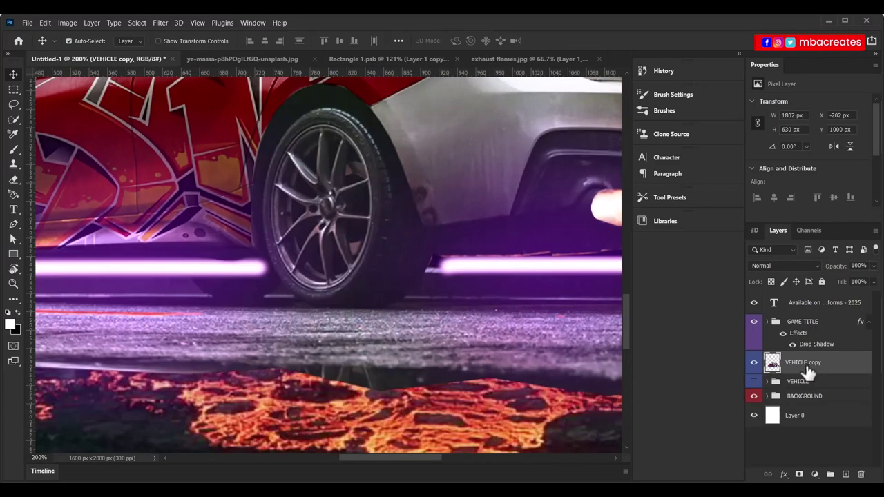
pyautogui.moveTo(340, 195); pyautogui.dragTo(360, 216)
pyautogui.hotkey('ctrl', '-')
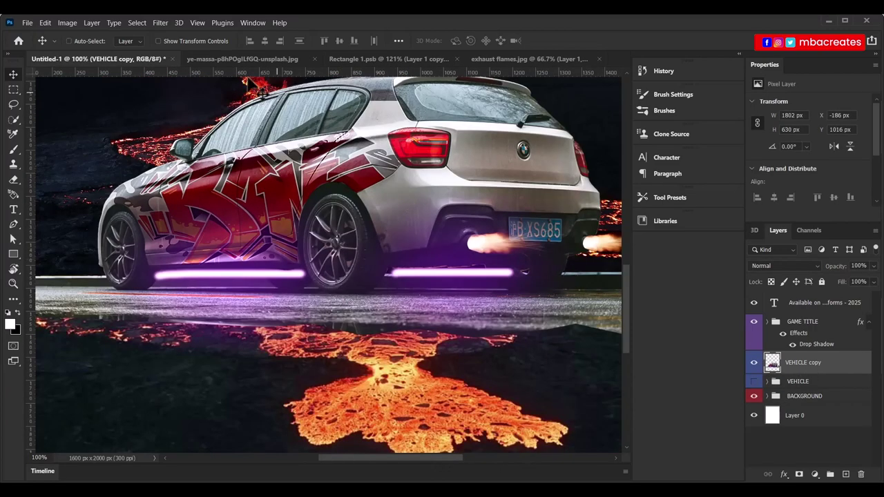
pyautogui.click(160, 23)
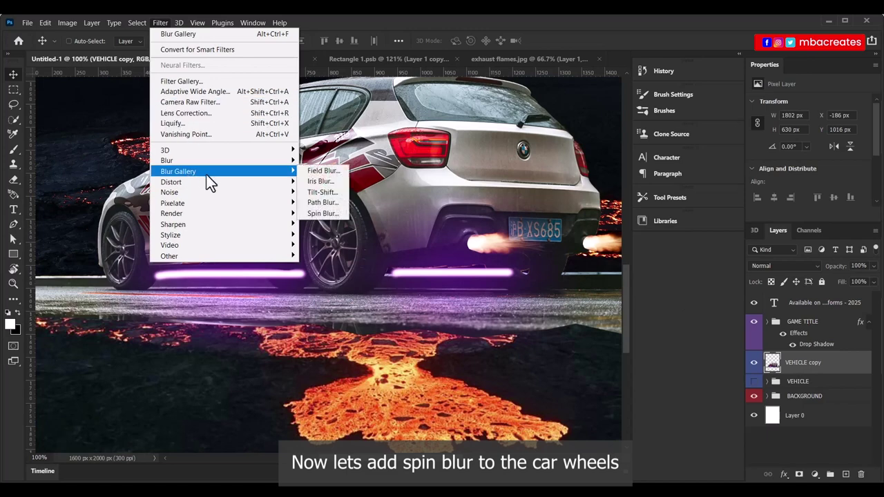
# Start a Spin Blur on the VEHICLE copy and shrink it onto the rear wheel
pyautogui.moveTo(178, 172)
pyautogui.click(321, 209)
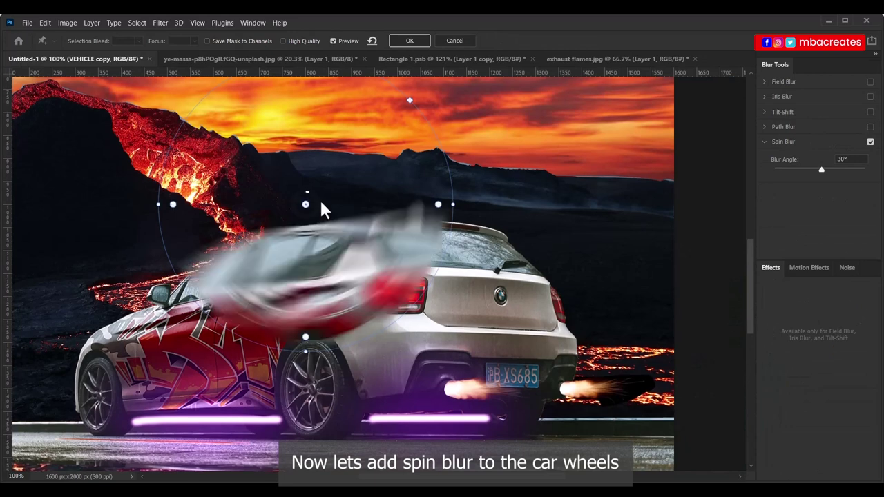
pyautogui.moveTo(319, 198); pyautogui.dragTo(323, 303)
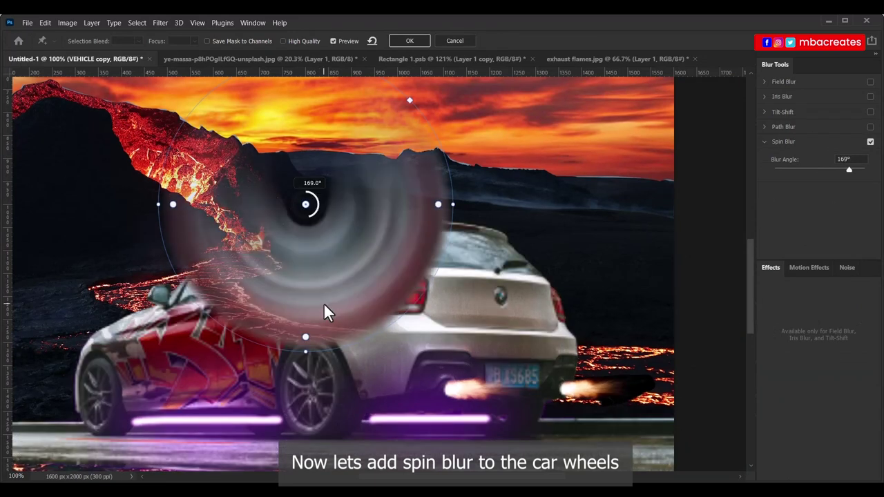
pyautogui.moveTo(319, 198)
pyautogui.mouseDown()
pyautogui.moveTo(345, 198)
pyautogui.moveTo(344, 373)
pyautogui.mouseUp()
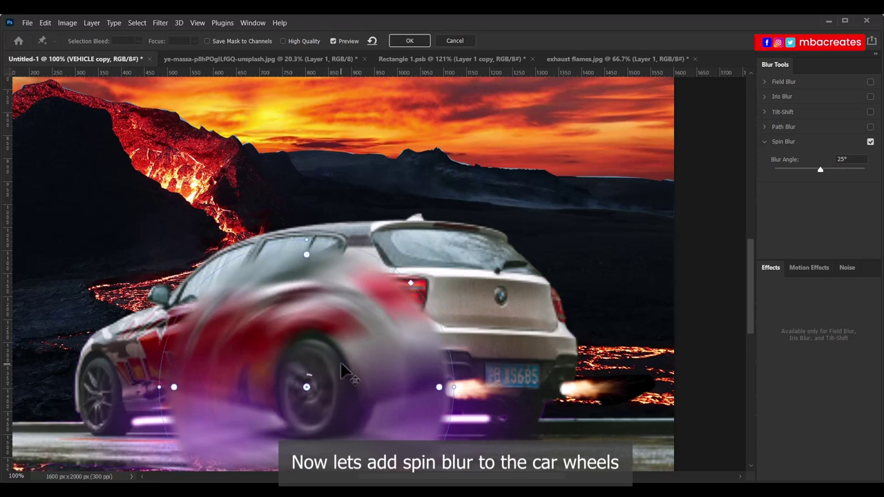
pyautogui.moveTo(749, 303); pyautogui.dragTo(752, 329)
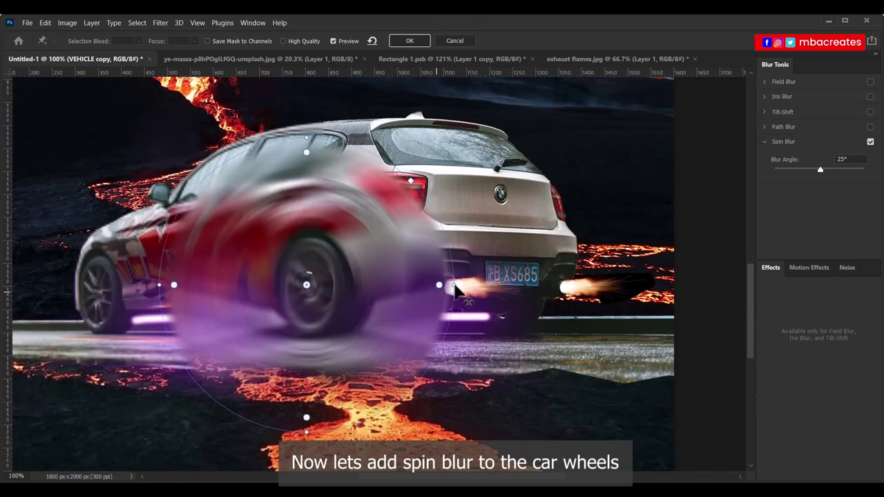
pyautogui.moveTo(376, 203); pyautogui.dragTo(338, 261)
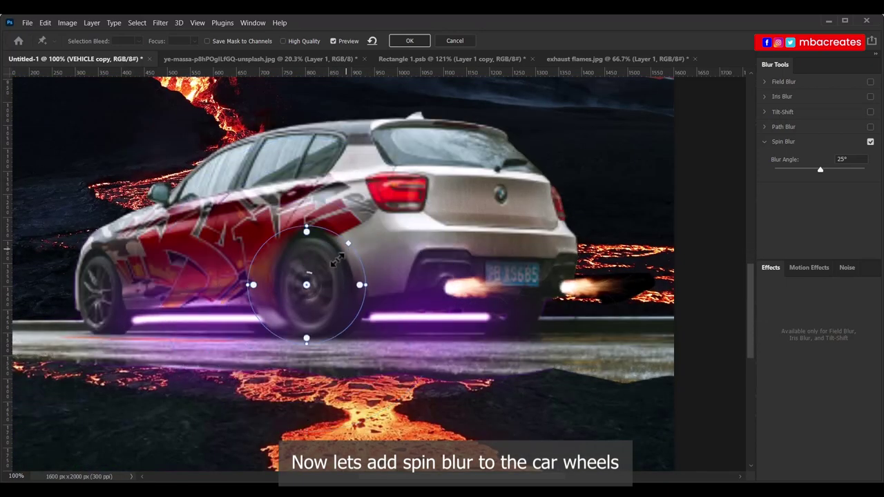
# Fit the blur oval to the rear tyre, set about 32° blur angle, and apply
pyautogui.scroll(1, 413, 283)
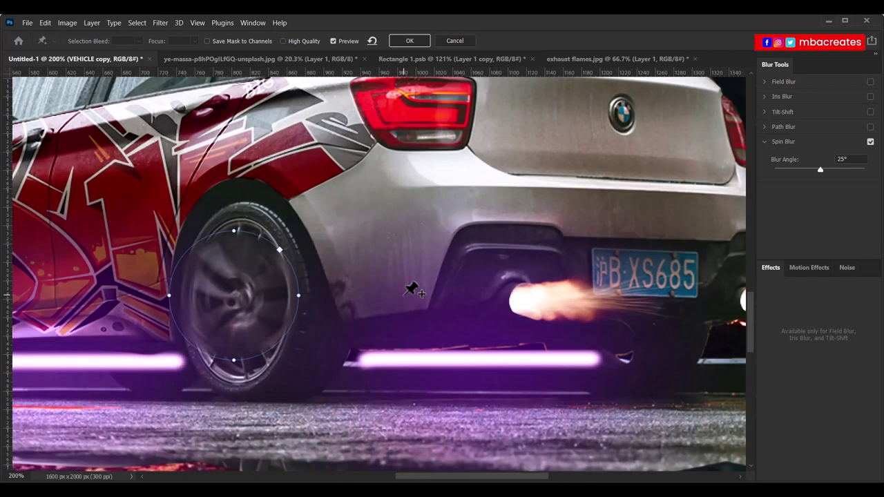
pyautogui.moveTo(234, 230); pyautogui.dragTo(232, 206)
pyautogui.moveTo(175, 295); pyautogui.dragTo(181, 295)
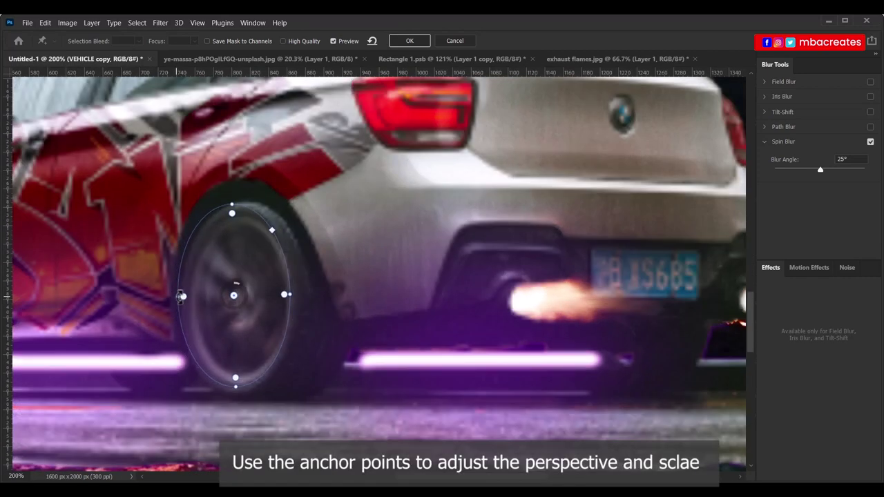
pyautogui.moveTo(271, 230); pyautogui.dragTo(277, 221)
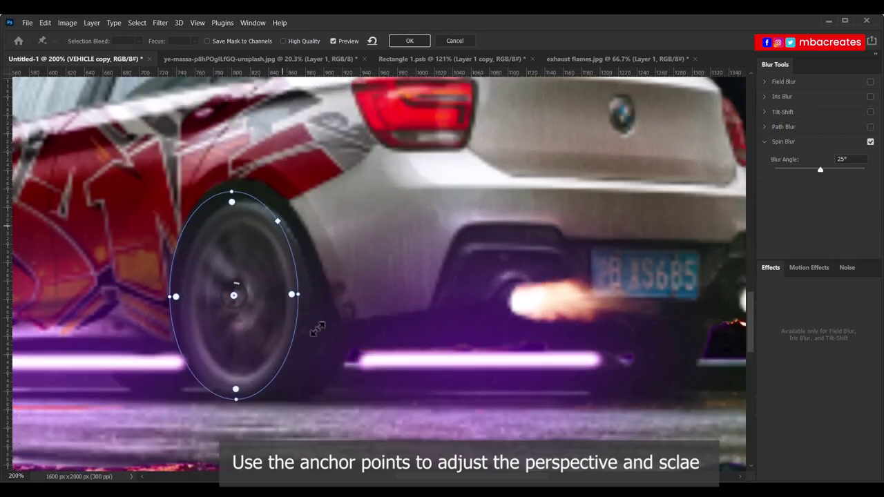
pyautogui.moveTo(275, 293); pyautogui.dragTo(282, 295)
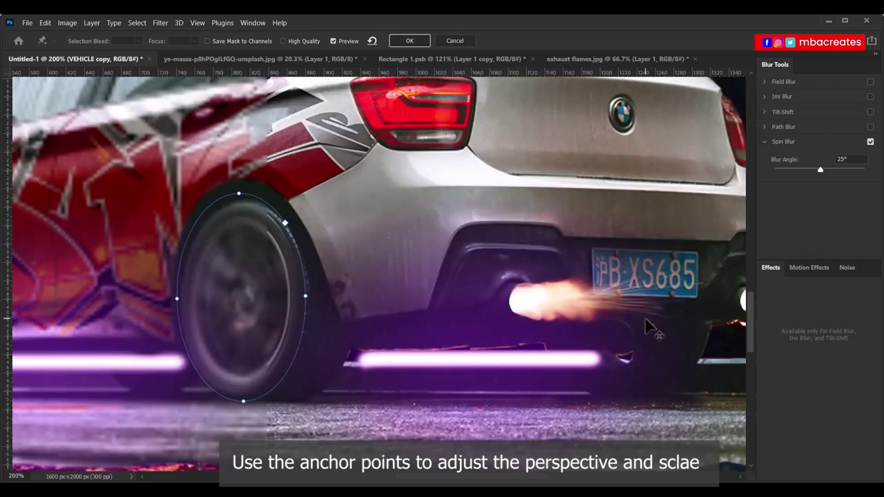
pyautogui.moveTo(245, 283)
pyautogui.mouseDown()
pyautogui.moveTo(253, 304)
pyautogui.moveTo(294, 298)
pyautogui.mouseUp()
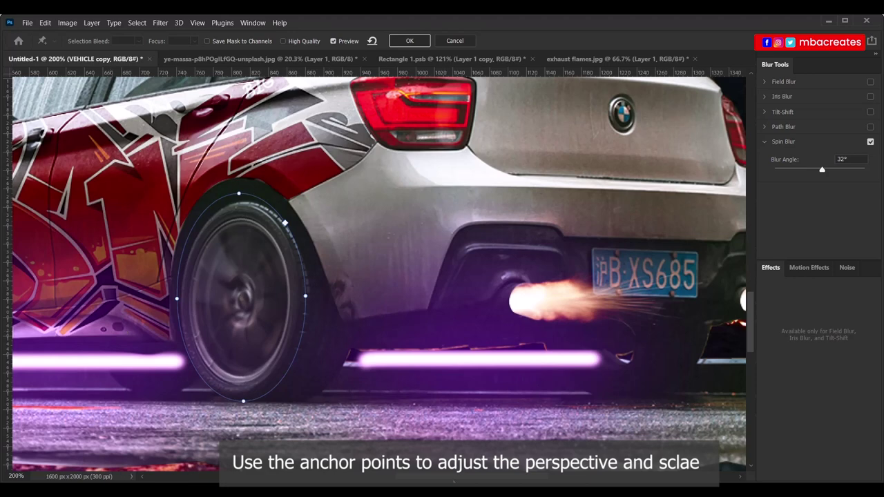
pyautogui.hscroll(-2, 438, 481)
pyautogui.hscroll(-3, 437, 481)
pyautogui.hscroll(-3, 414, 482)
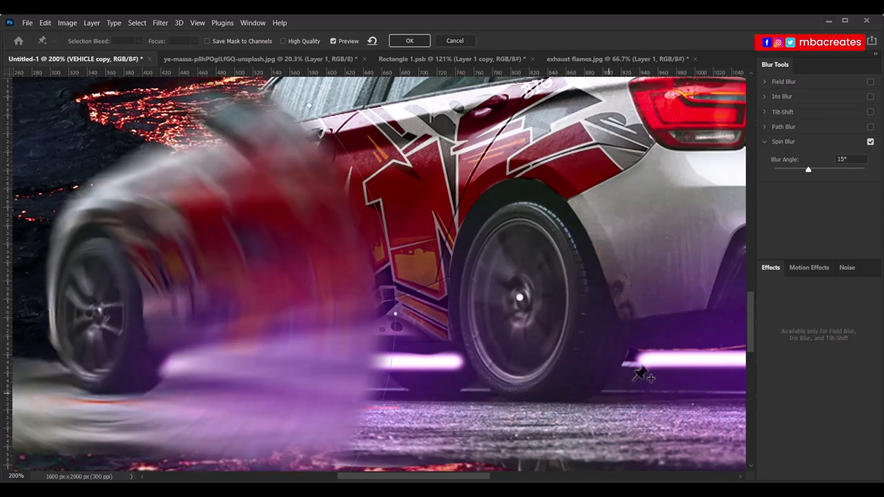
pyautogui.click(407, 40)
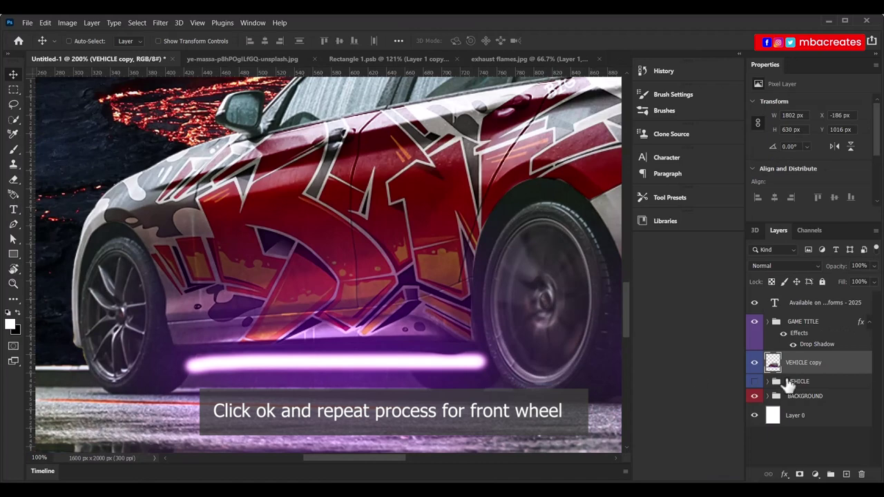
# Start a second Spin Blur and move it onto the front wheel
pyautogui.moveTo(374, 459)
pyautogui.mouseDown()
pyautogui.moveTo(398, 459)
pyautogui.moveTo(348, 458)
pyautogui.mouseUp()
pyautogui.click(161, 22)
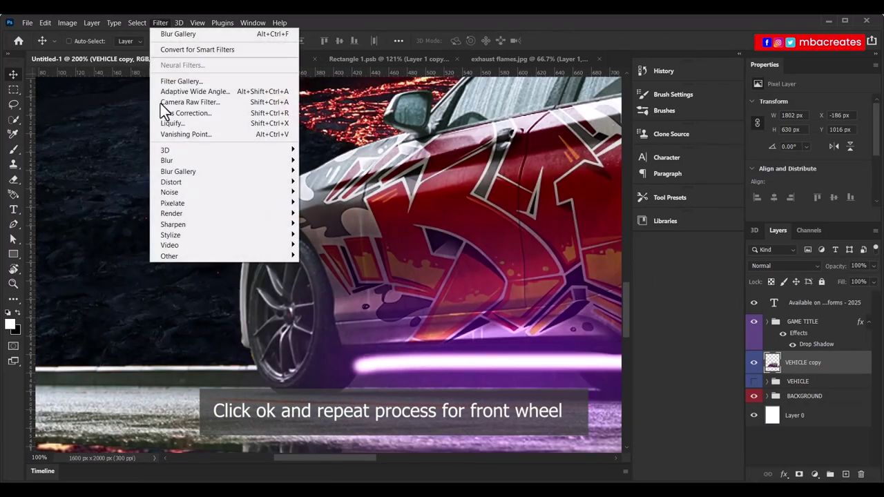
pyautogui.click(317, 213)
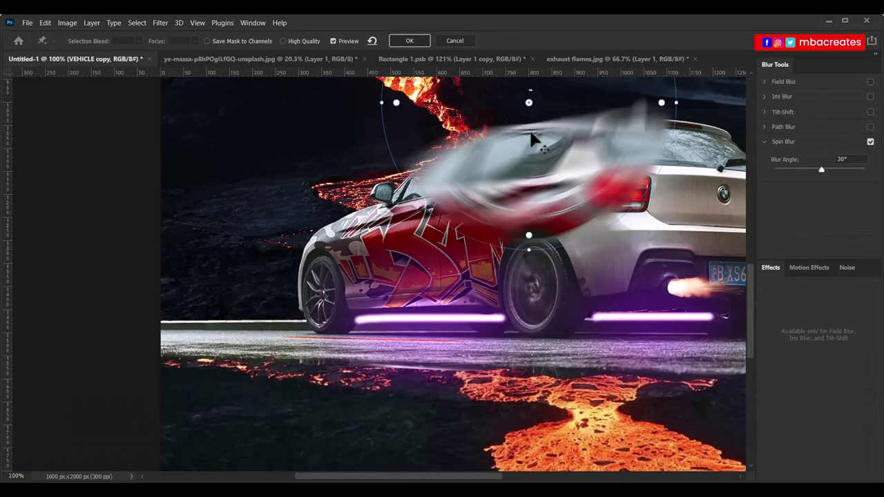
pyautogui.moveTo(530, 262)
pyautogui.mouseDown()
pyautogui.moveTo(328, 304)
pyautogui.moveTo(325, 336)
pyautogui.mouseUp()
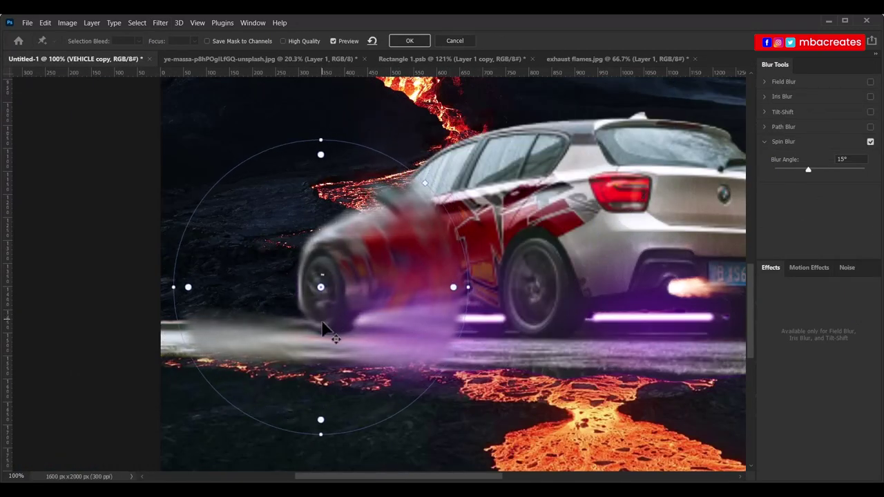
pyautogui.moveTo(426, 188); pyautogui.dragTo(346, 287)
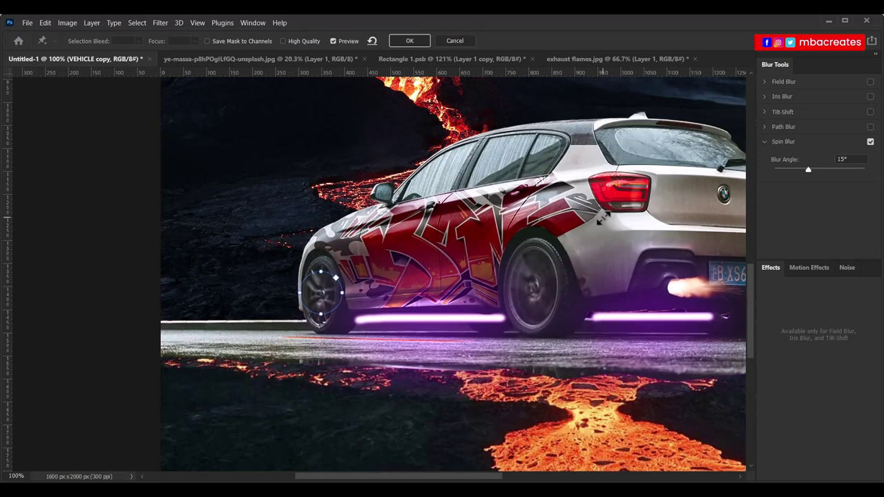
# Stretch the blur into a tall oval over the front tyre, raise the angle to 55°, and apply
pyautogui.hotkey('ctrl', '+')
pyautogui.hotkey('ctrl', '+')
pyautogui.moveTo(204, 266); pyautogui.dragTo(204, 222)
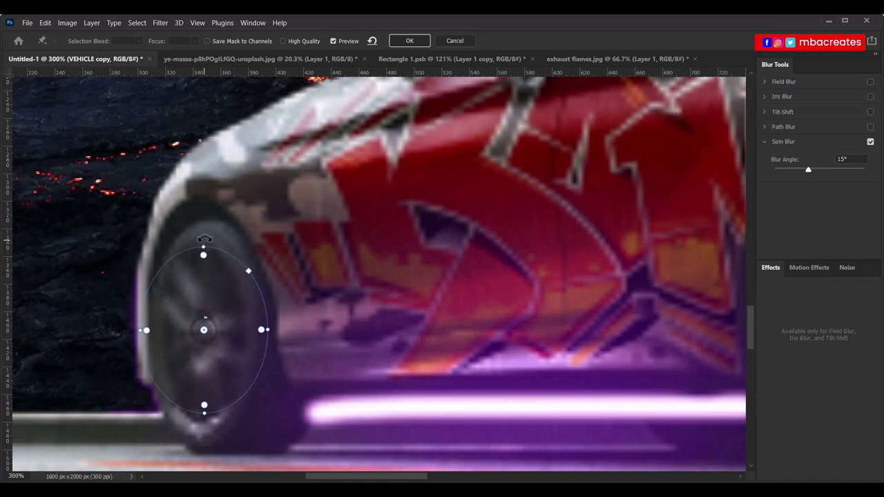
pyautogui.moveTo(379, 482); pyautogui.dragTo(351, 482)
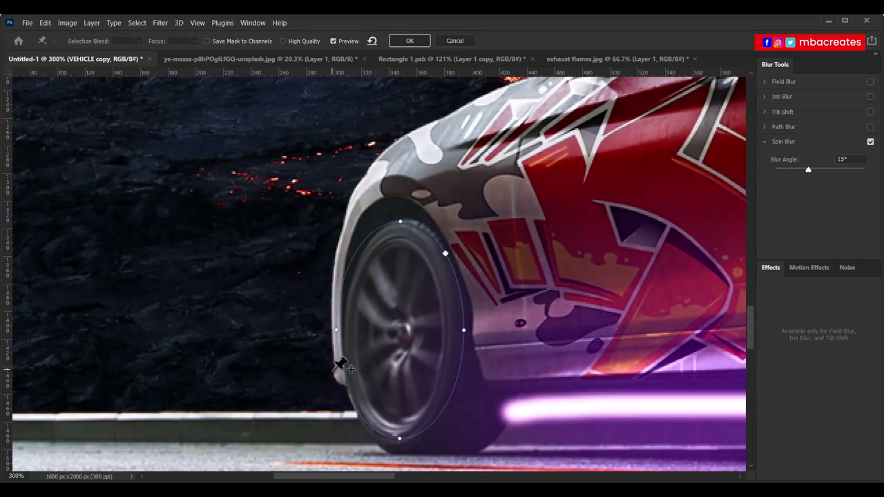
pyautogui.moveTo(338, 332); pyautogui.dragTo(347, 332)
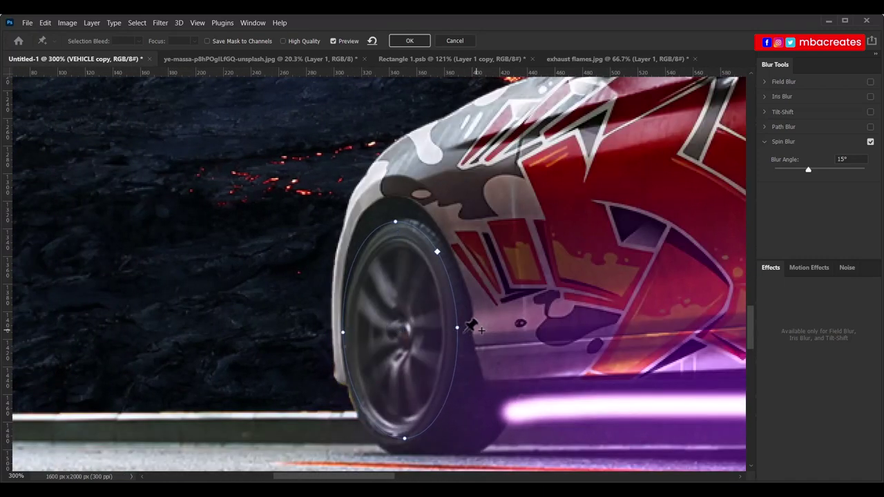
pyautogui.moveTo(404, 428); pyautogui.dragTo(404, 436)
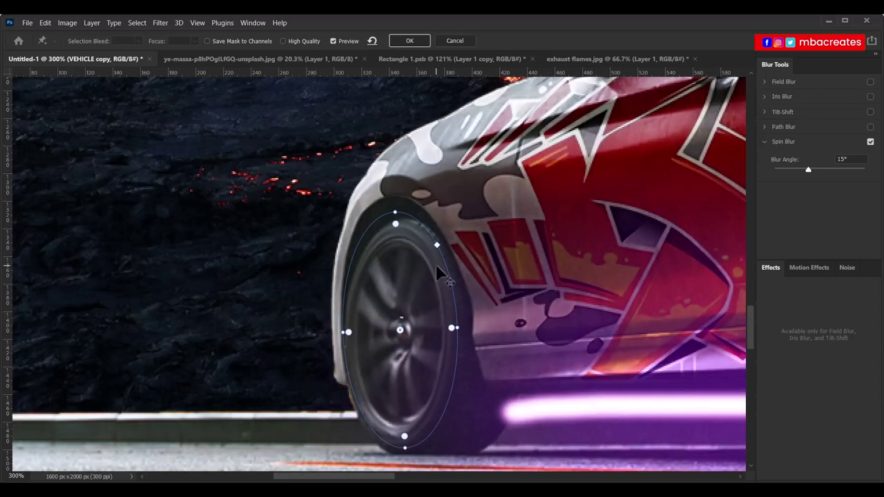
pyautogui.moveTo(395, 224); pyautogui.dragTo(396, 238)
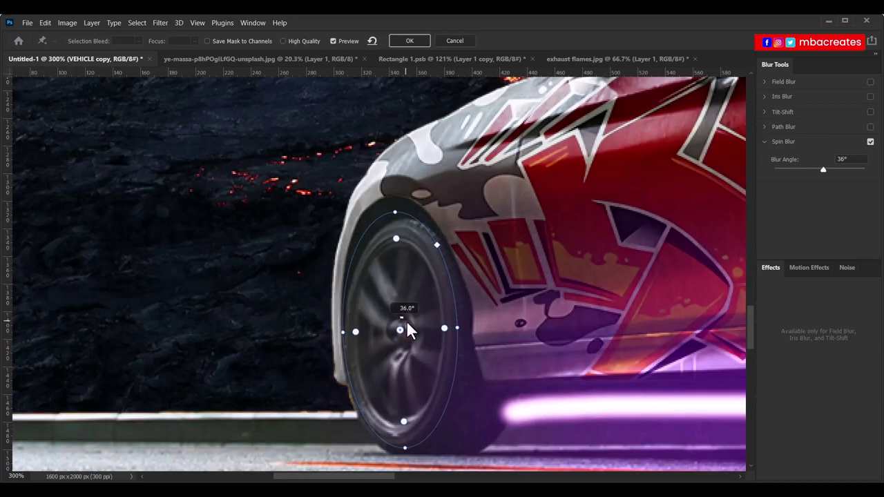
pyautogui.moveTo(406, 320); pyautogui.dragTo(532, 356)
pyautogui.click(408, 44)
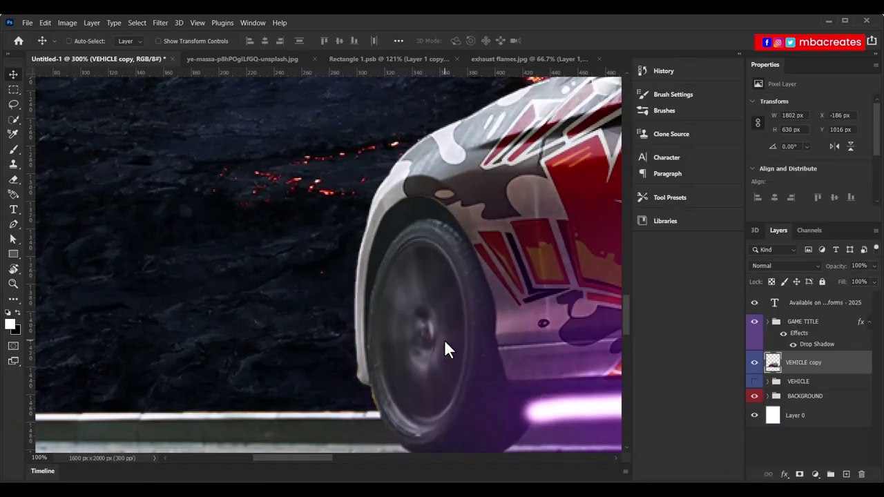
pyautogui.hotkey('ctrl', '0')
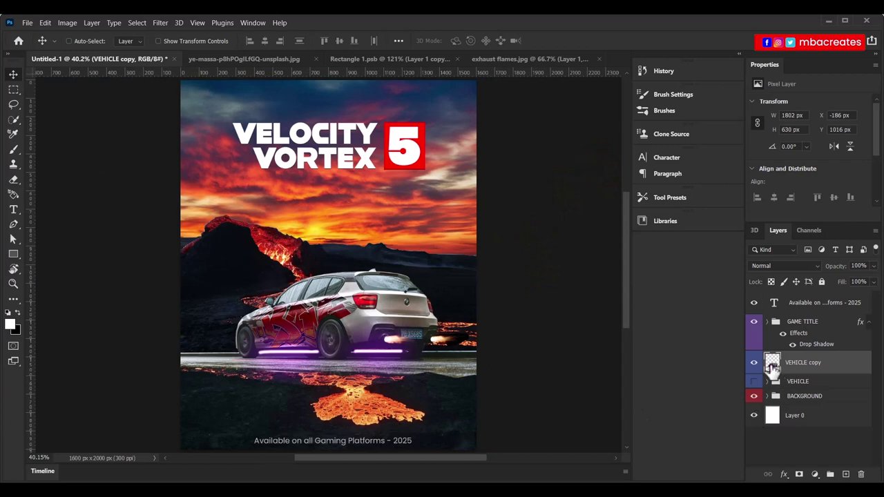
# Apply a Crisp_Warm.look Color Lookup to the VEHICLE copy layer
pyautogui.click(67, 22)
pyautogui.moveTo(85, 50)
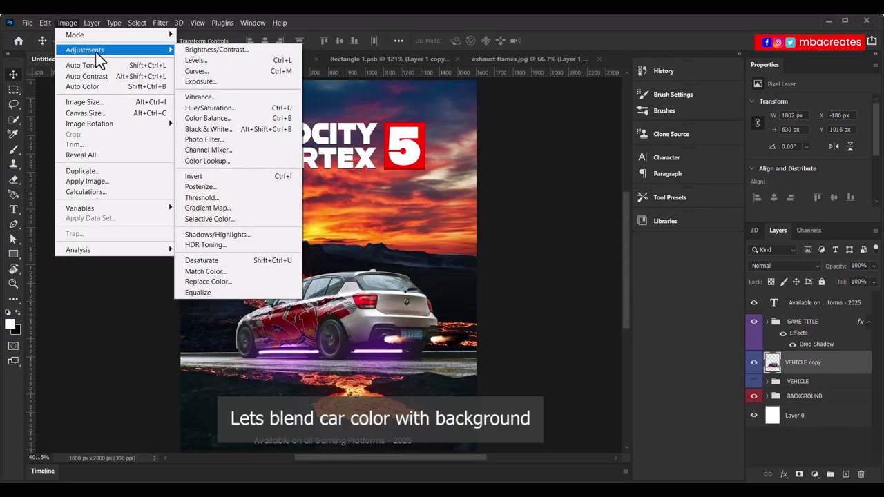
pyautogui.click(221, 161)
pyautogui.click(669, 68)
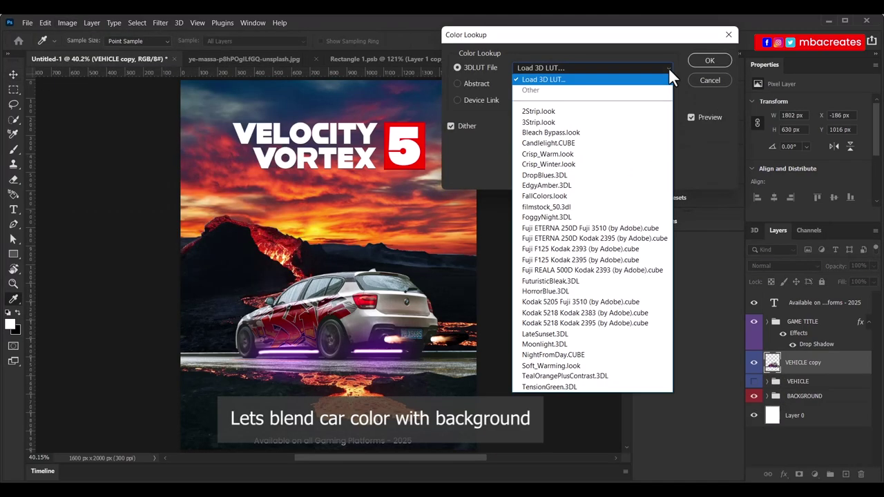
pyautogui.click(540, 156)
pyautogui.click(711, 62)
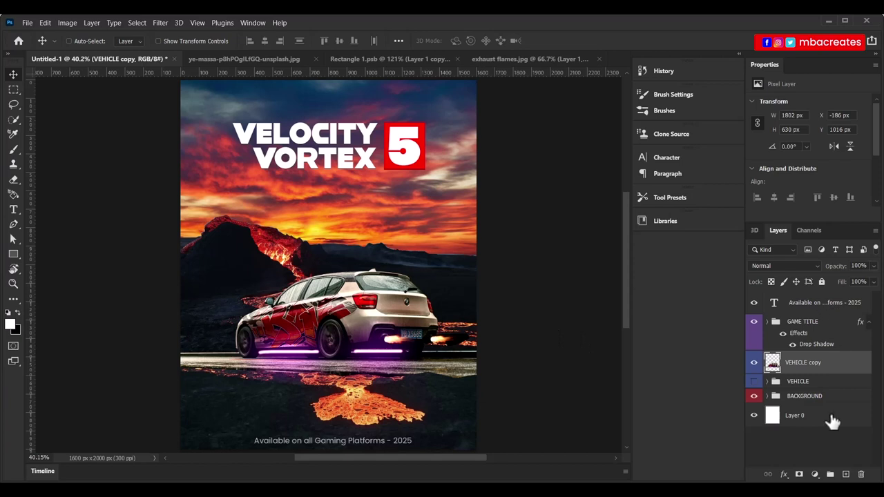
# Add a new layer above VEHICLE copy and rename it 'color correction'
pyautogui.click(823, 305)
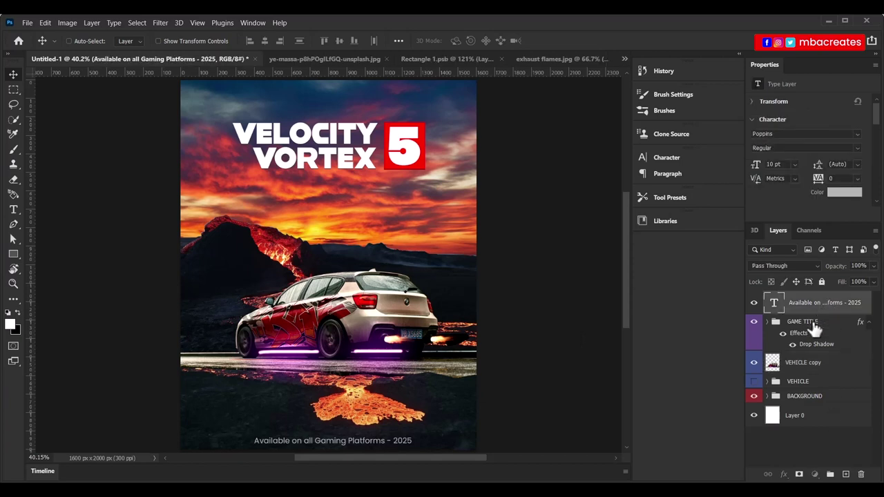
pyautogui.click(814, 324)
pyautogui.click(815, 365)
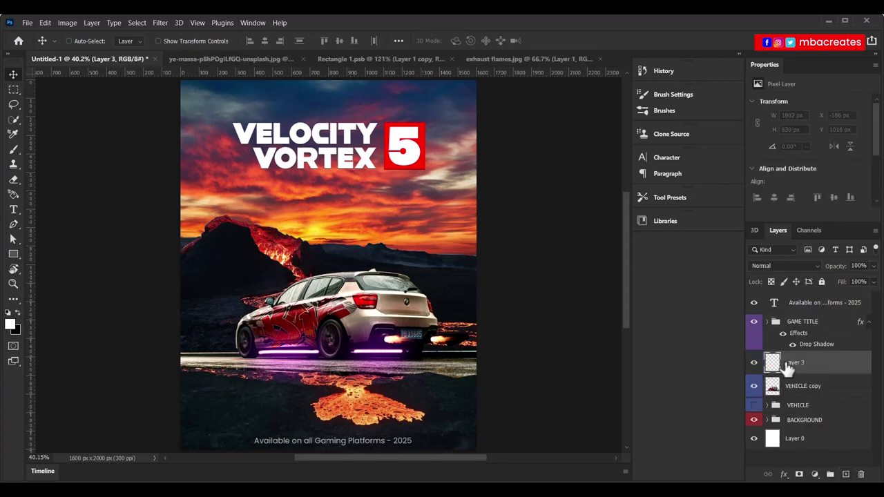
pyautogui.doubleClick(795, 364)
pyautogui.write('colo')
pyautogui.write('r')
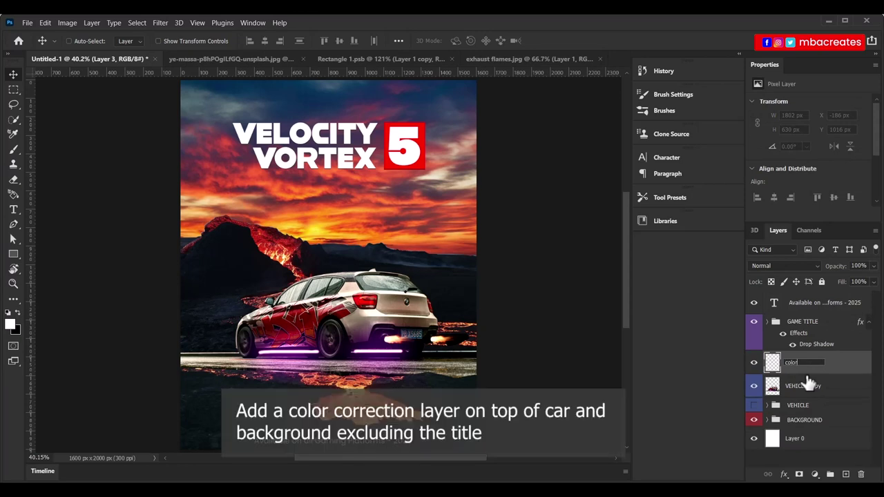
pyautogui.write(' correction')
pyautogui.press('Return')
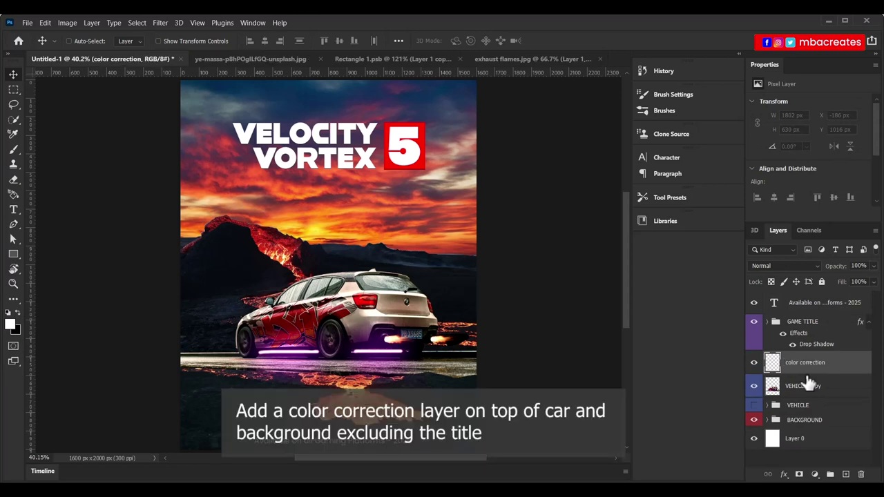
# Fill the color correction layer with orange #FAB16C
pyautogui.click(9, 324)
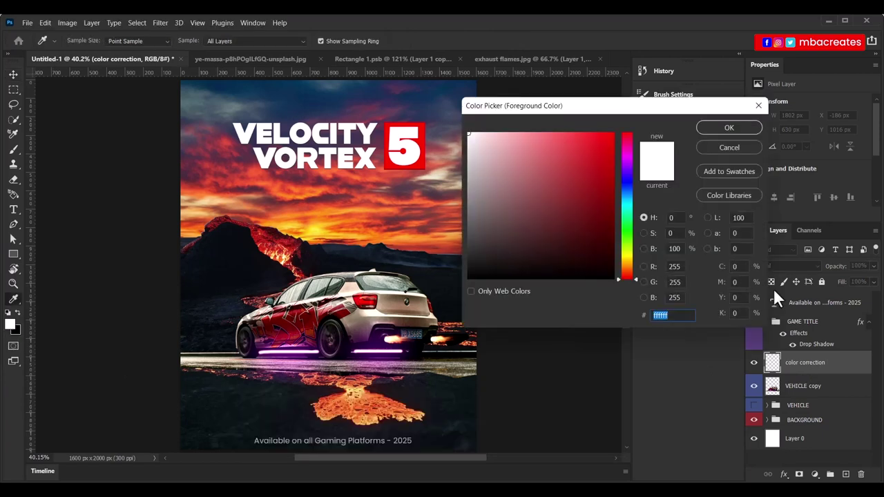
pyautogui.write('fab')
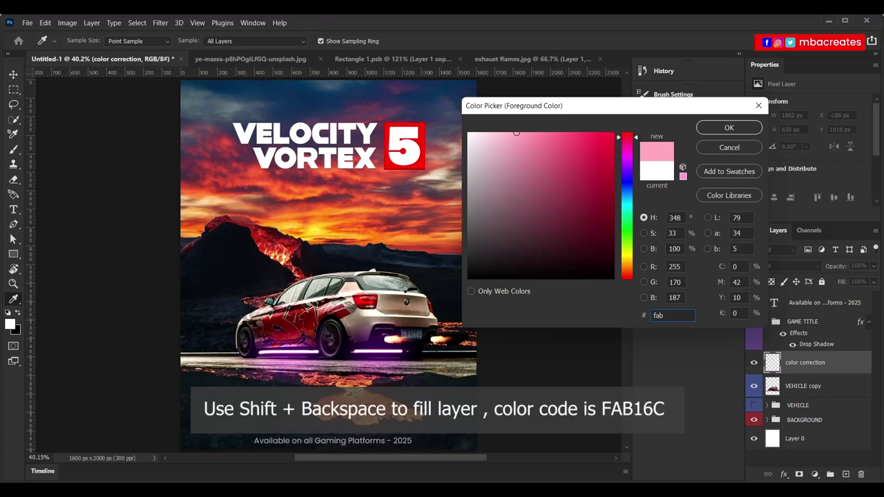
pyautogui.write('16c')
pyautogui.click(735, 127)
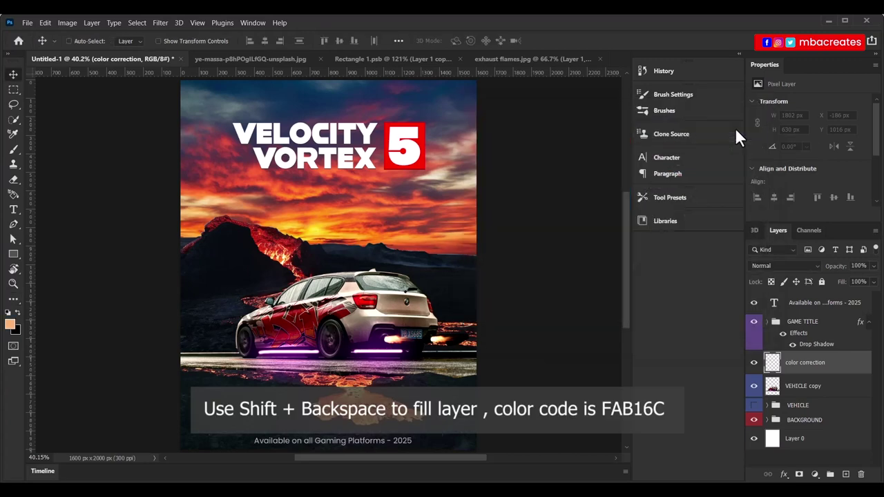
pyautogui.hotkey('shift', 'BackSpace')
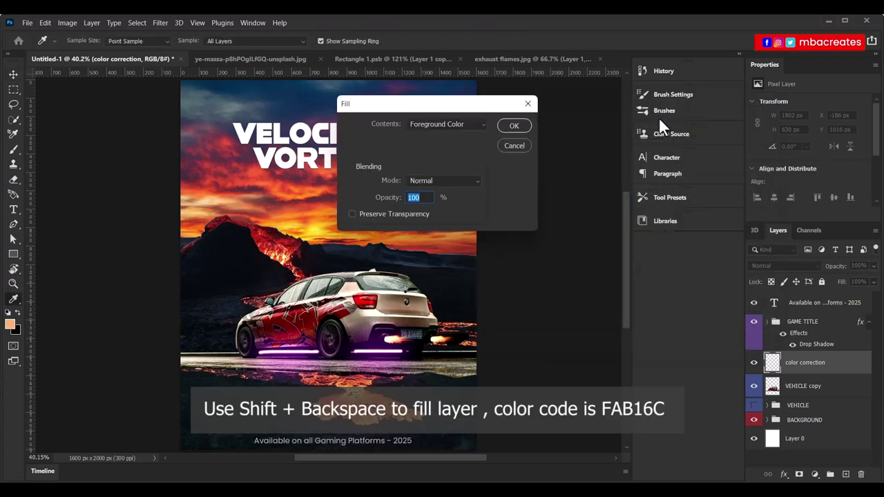
pyautogui.press('Return')
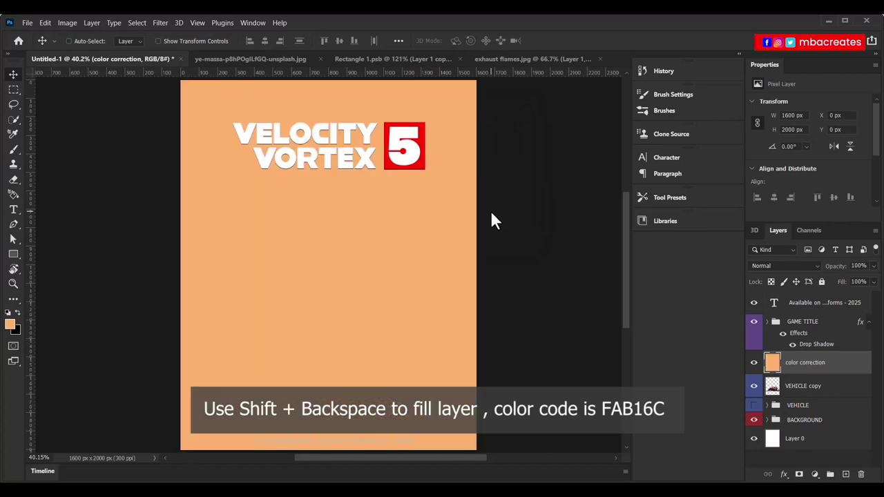
# Set the color correction layer to Soft Light and compare it toggled on and off
pyautogui.click(805, 266)
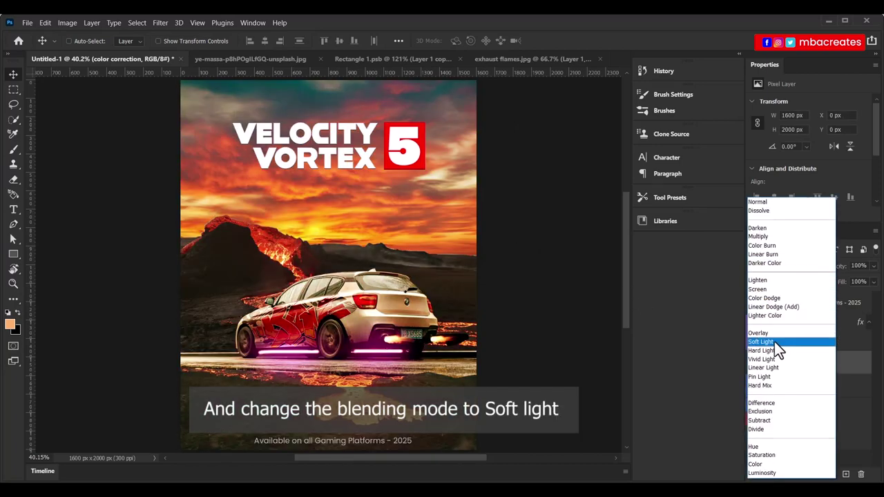
pyautogui.click(775, 341)
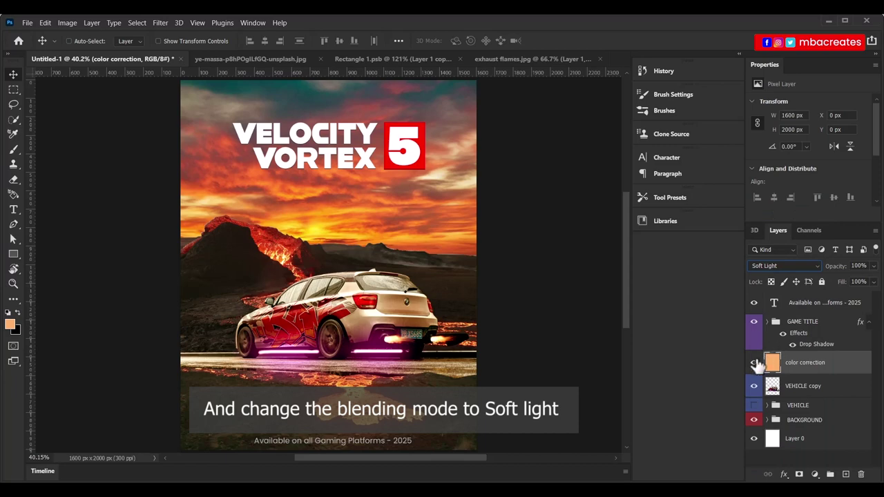
pyautogui.click(754, 364)
pyautogui.click(753, 364)
pyautogui.click(754, 363)
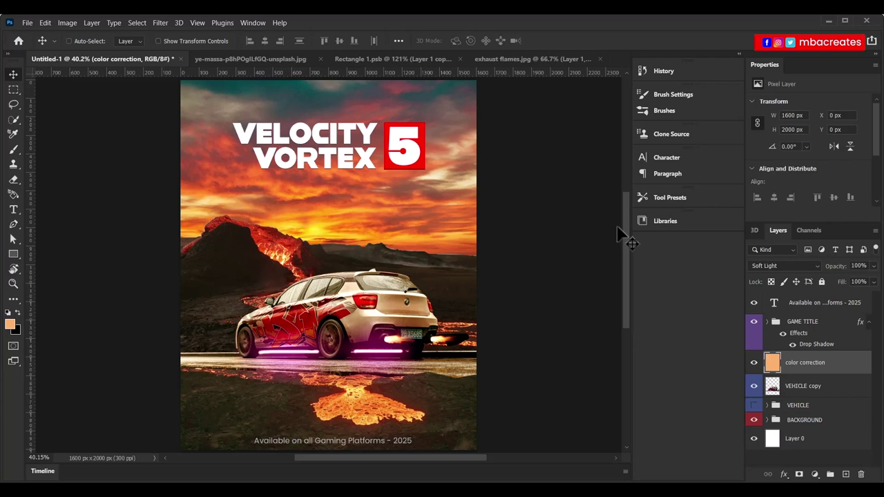
pyautogui.click(773, 307)
# Duplicate the platforms caption, move it beneath the title, and give it a pale pink colour
pyautogui.click(774, 307)
pyautogui.hotkey('ctrl', 'j')
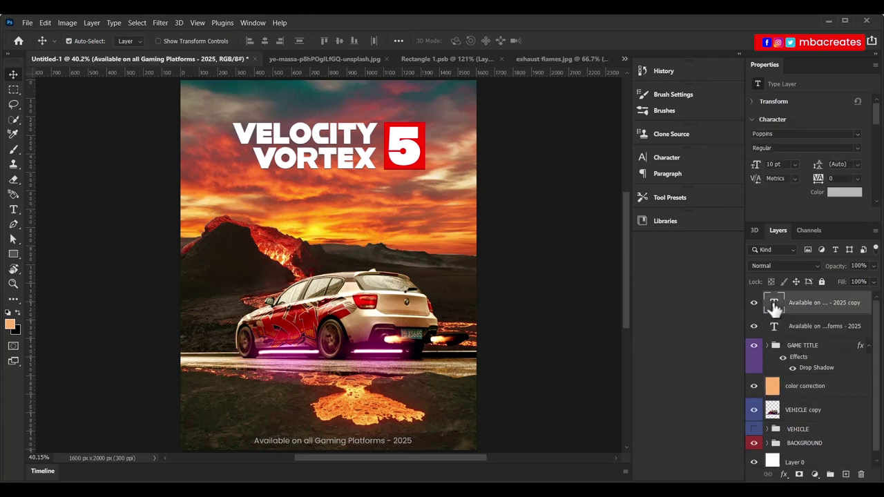
pyautogui.moveTo(384, 446); pyautogui.dragTo(385, 173)
pyautogui.doubleClick(774, 305)
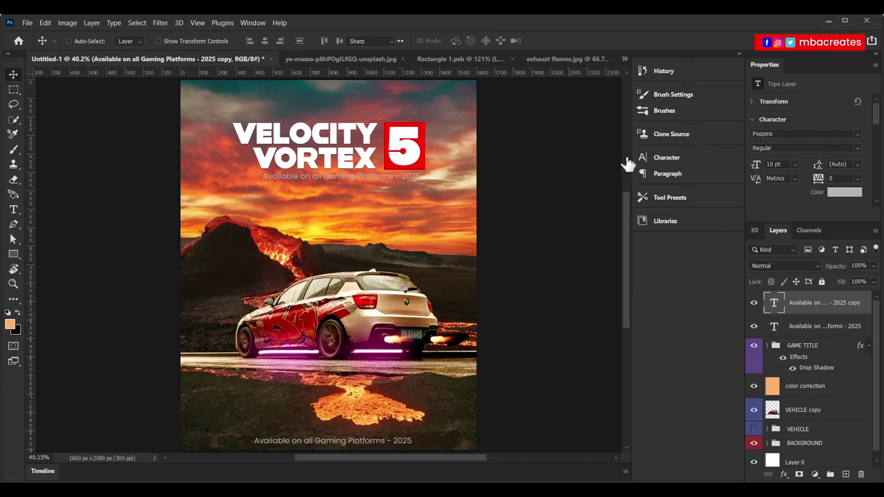
pyautogui.click(463, 40)
pyautogui.moveTo(499, 141); pyautogui.dragTo(468, 133)
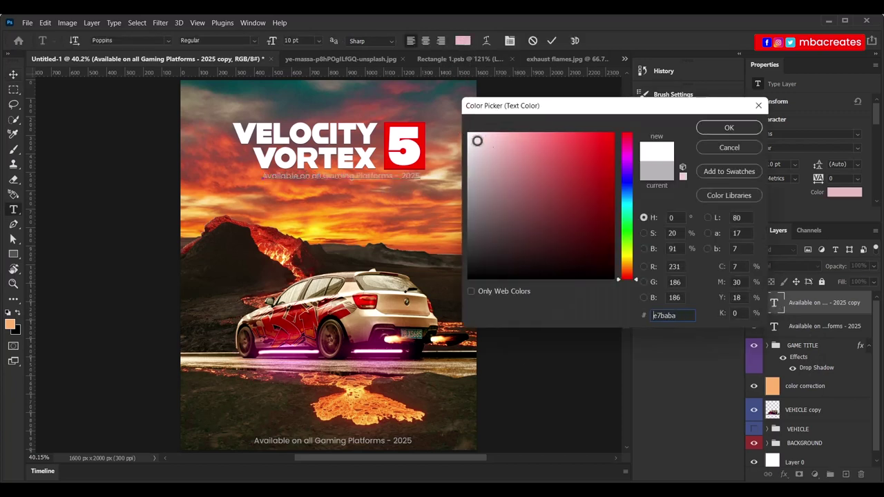
pyautogui.click(492, 135)
pyautogui.click(729, 128)
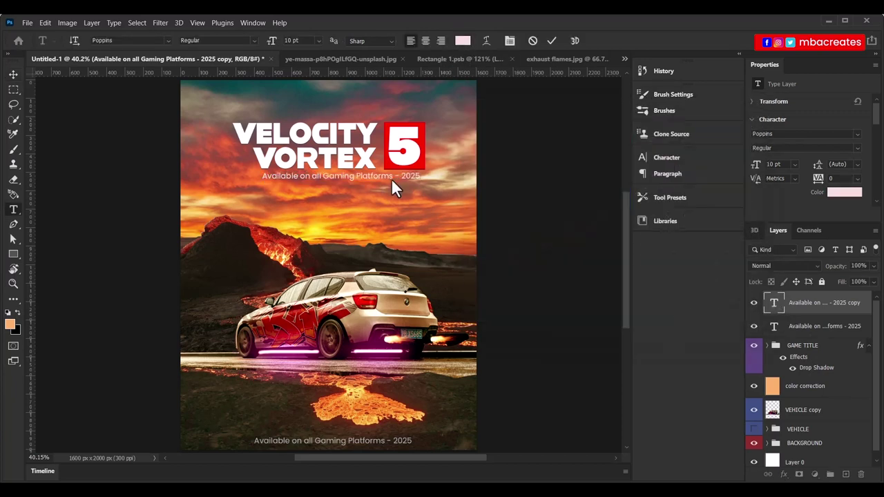
# Replace the duplicate's wording with the uppercase tagline 'SPEED IS EVERYTHING'
pyautogui.press('BackSpace')
pyautogui.write('Speed is Everything')
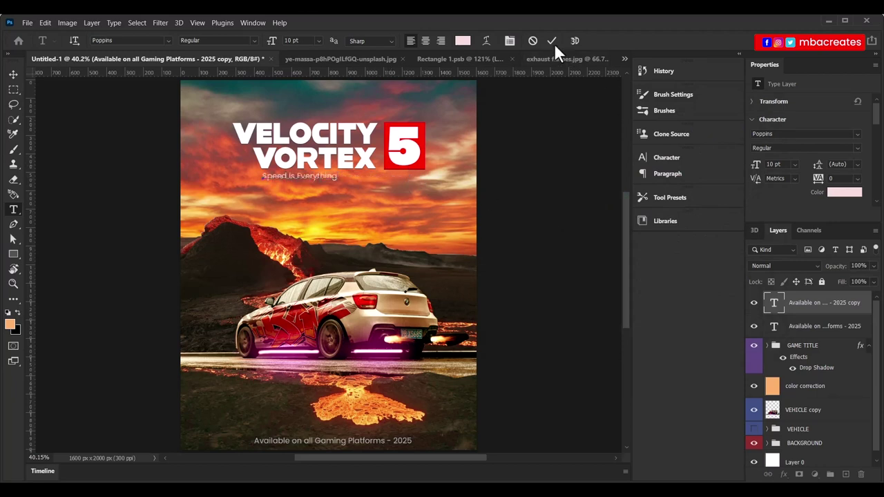
pyautogui.click(551, 41)
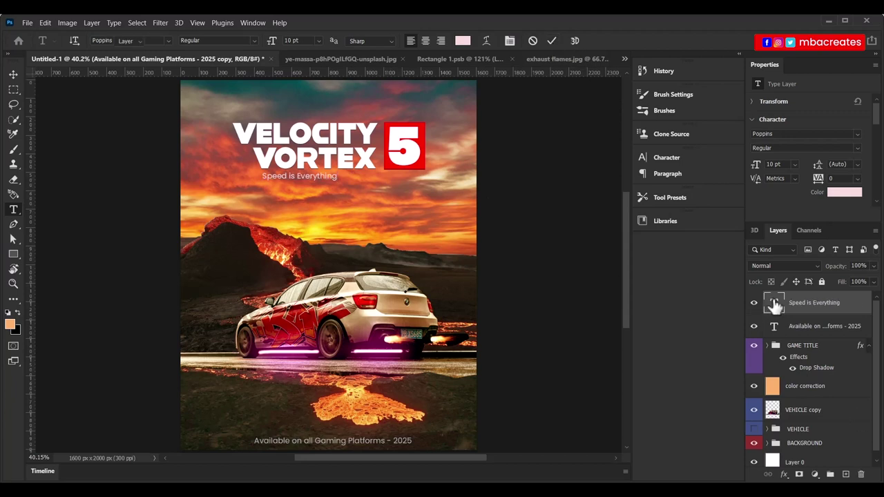
pyautogui.doubleClick(773, 304)
pyautogui.write('SPEED IS EVERYTHING')
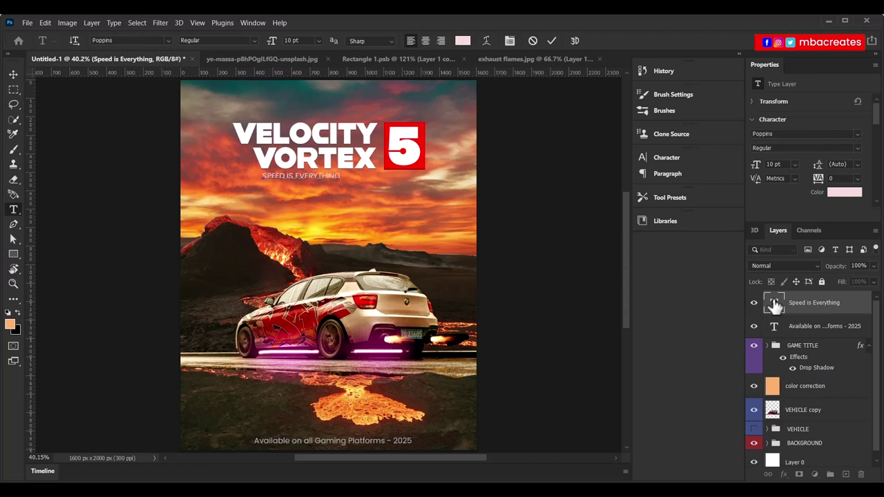
pyautogui.click(552, 41)
pyautogui.hotkey('ctrl', 'Return')
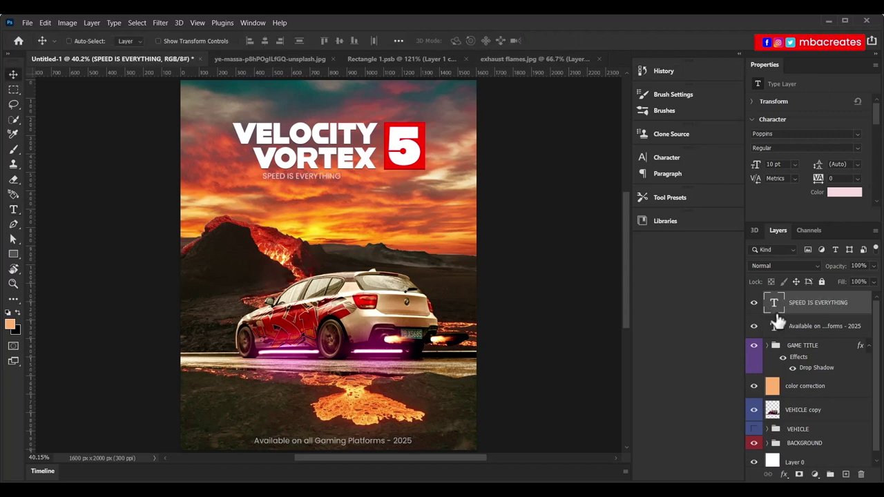
# Change the tagline's font style to SemiBold
pyautogui.press('v')
pyautogui.doubleClick(774, 303)
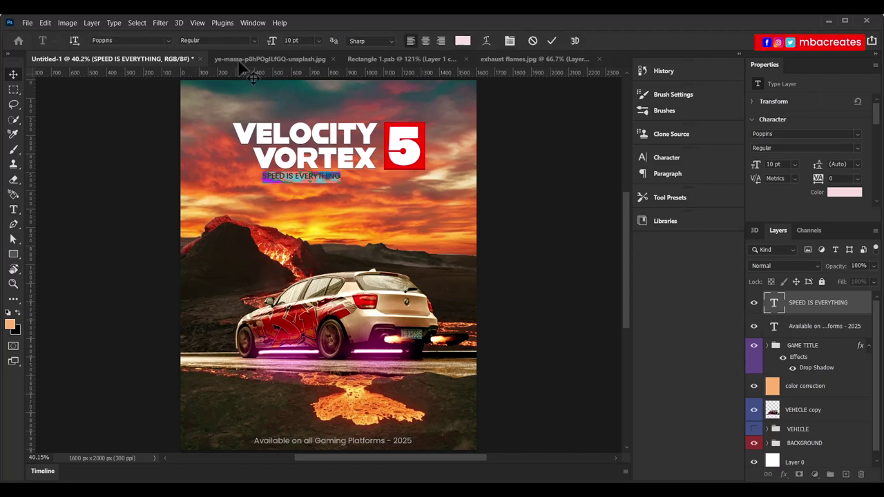
pyautogui.click(254, 40)
pyautogui.click(205, 107)
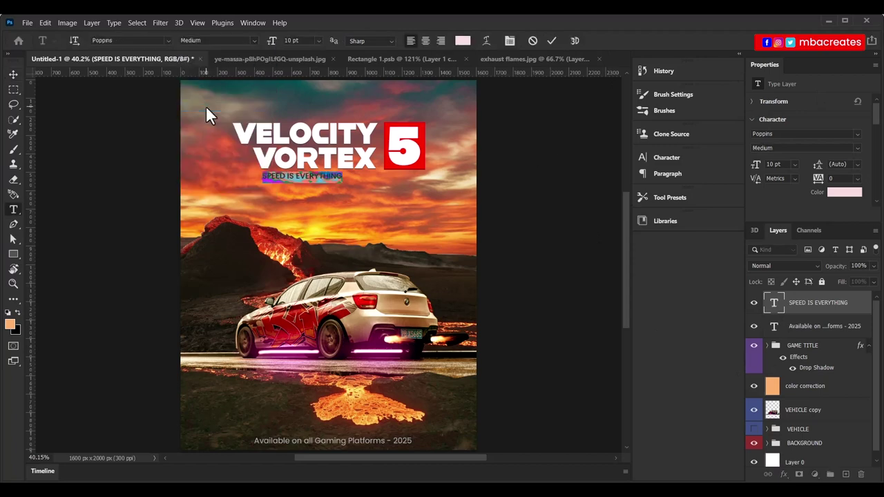
pyautogui.click(255, 40)
pyautogui.click(211, 124)
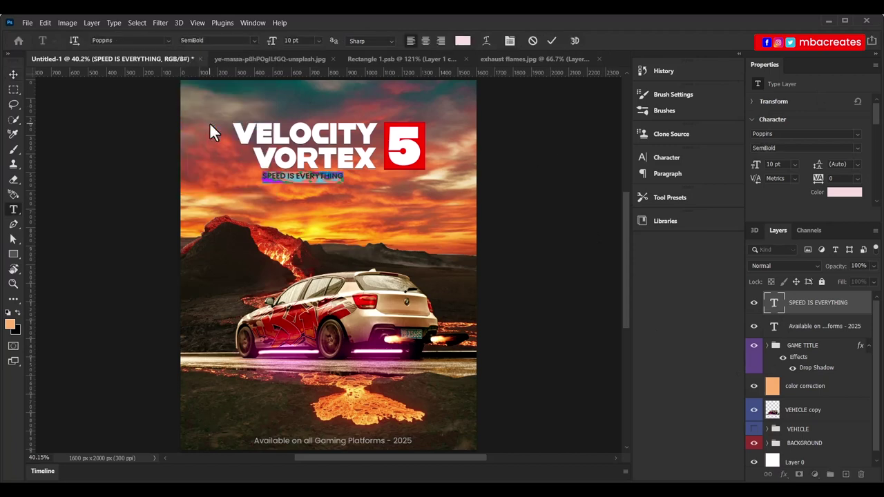
# Widen the tagline's letter spacing to tracking 400
pyautogui.scroll(-3, 877, 131)
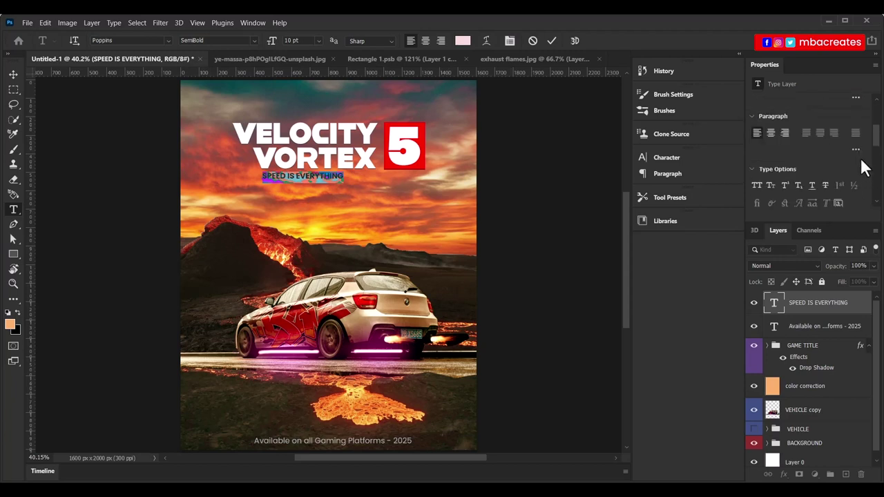
pyautogui.scroll(2, 877, 130)
pyautogui.scroll(-2, 872, 148)
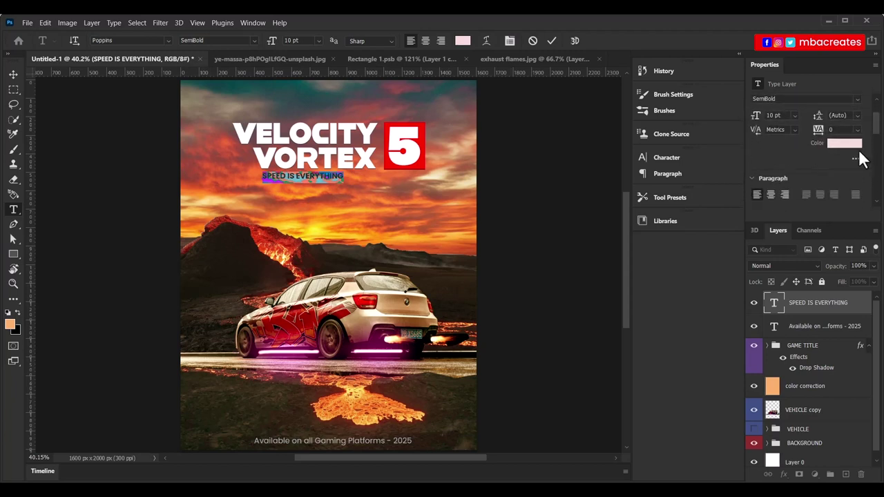
pyautogui.click(857, 130)
pyautogui.click(841, 267)
pyautogui.moveTo(819, 130); pyautogui.dragTo(833, 130)
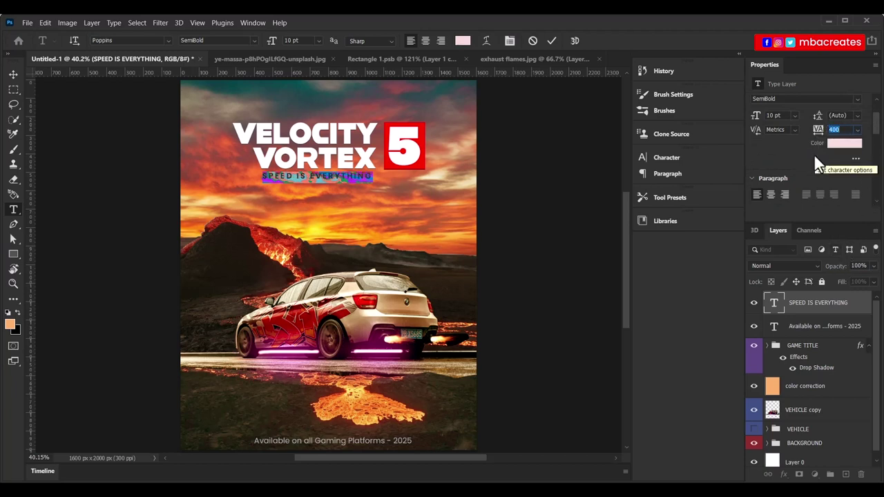
pyautogui.click(848, 129)
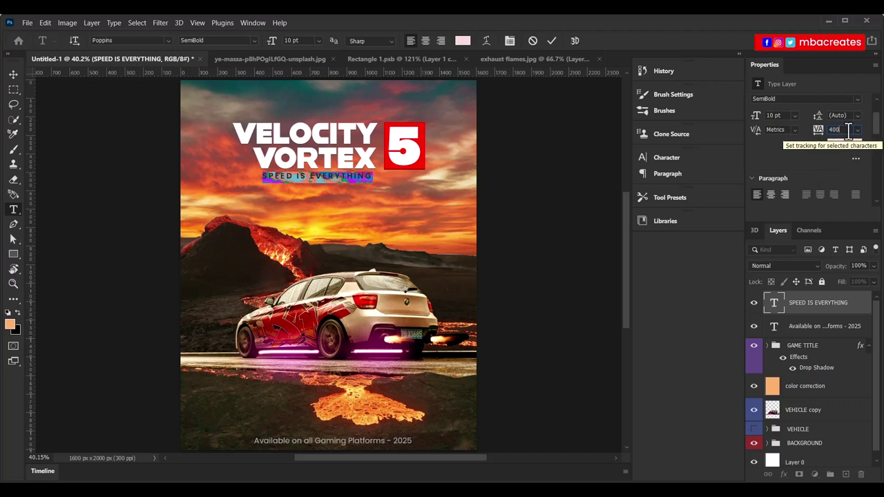
pyautogui.click(552, 42)
# Nudge the VELOCITY VORTEX 5 title up and centre the tagline just beneath it
pyautogui.press('v')
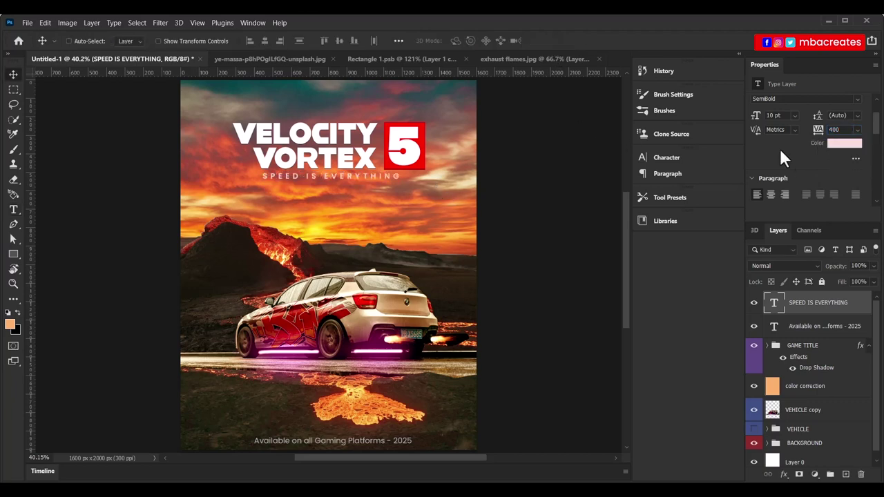
pyautogui.moveTo(339, 176); pyautogui.dragTo(362, 181)
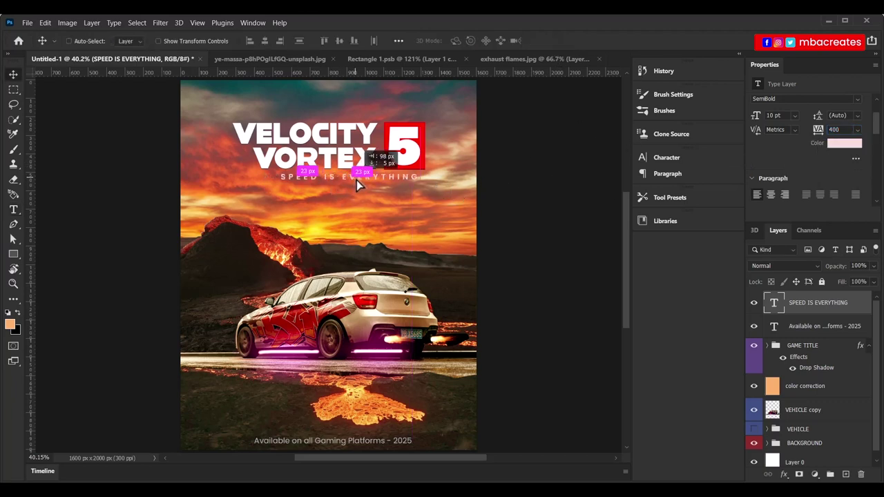
pyautogui.moveTo(361, 181); pyautogui.dragTo(348, 182)
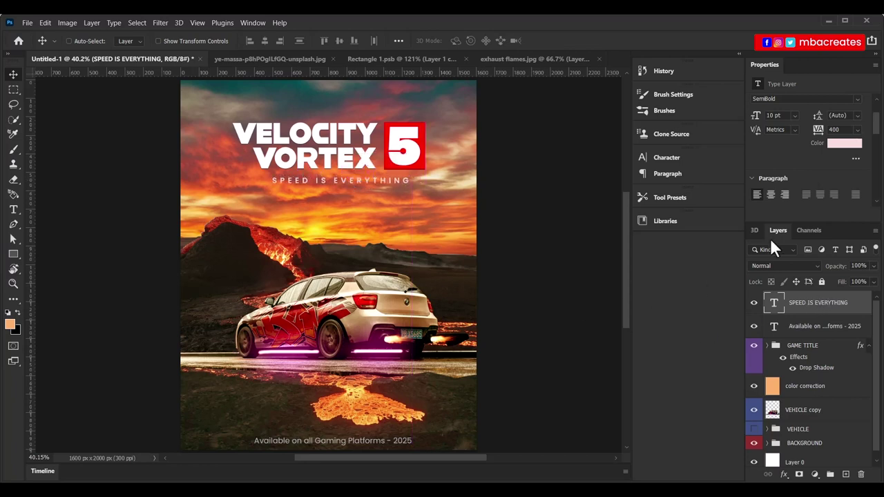
pyautogui.click(779, 343)
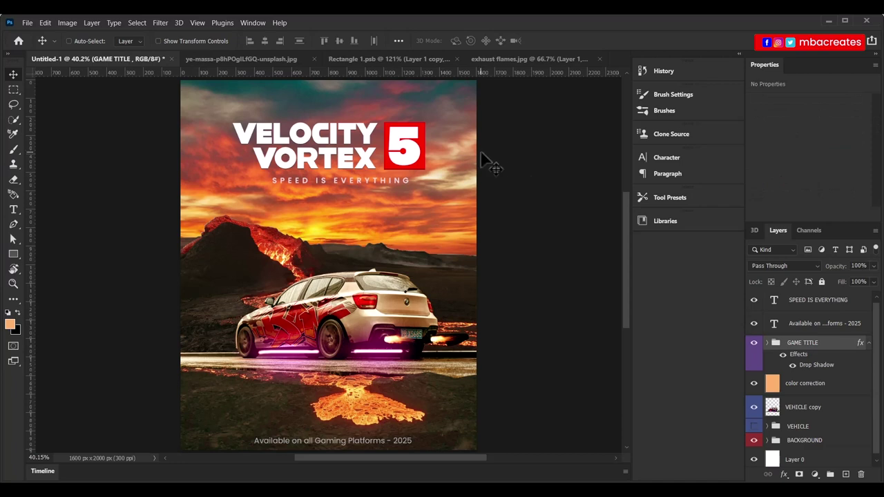
pyautogui.moveTo(346, 148); pyautogui.dragTo(345, 142)
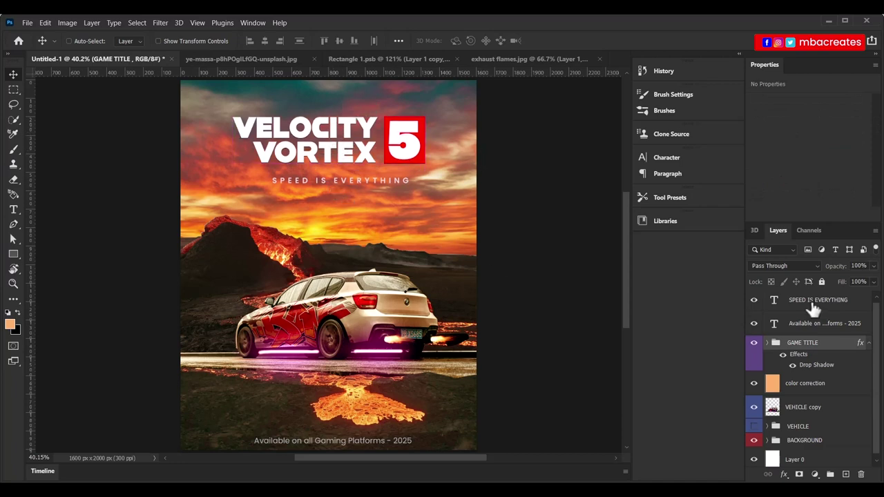
pyautogui.moveTo(373, 189); pyautogui.dragTo(369, 177)
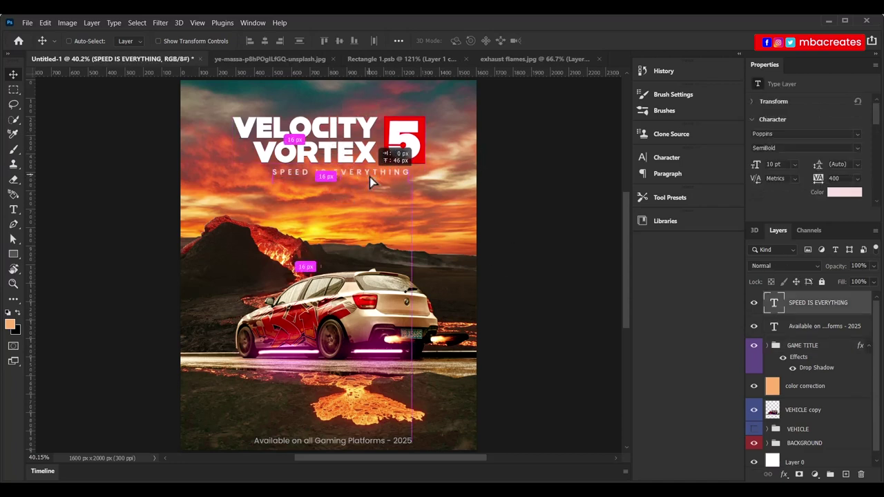
pyautogui.moveTo(370, 177); pyautogui.dragTo(372, 179)
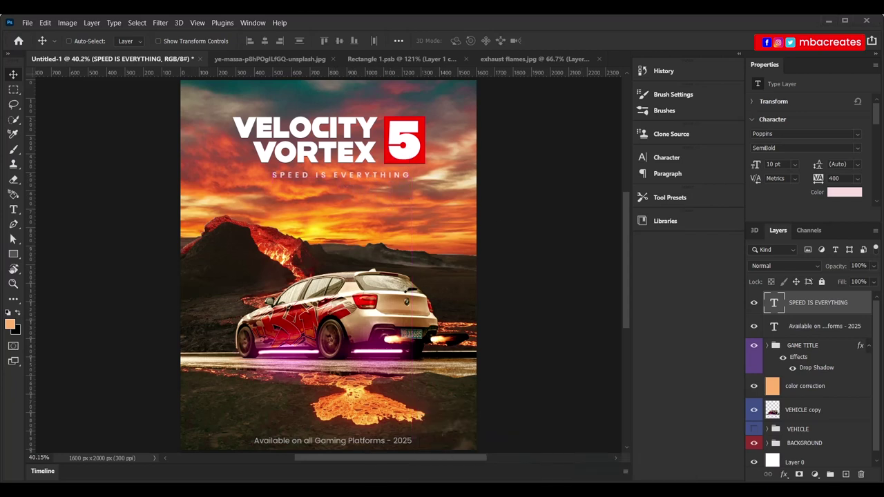
pyautogui.press('ctrl')
# Make the tagline text pure white, FFFFFF
pyautogui.doubleClick(773, 306)
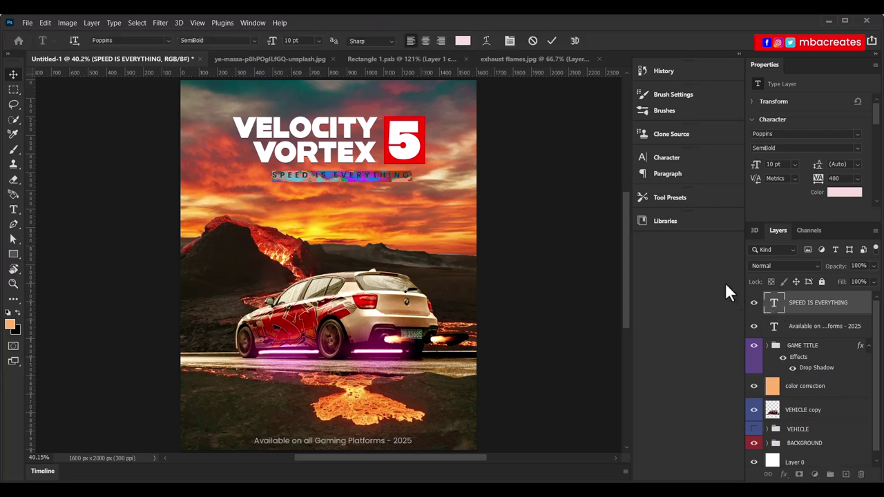
pyautogui.click(462, 40)
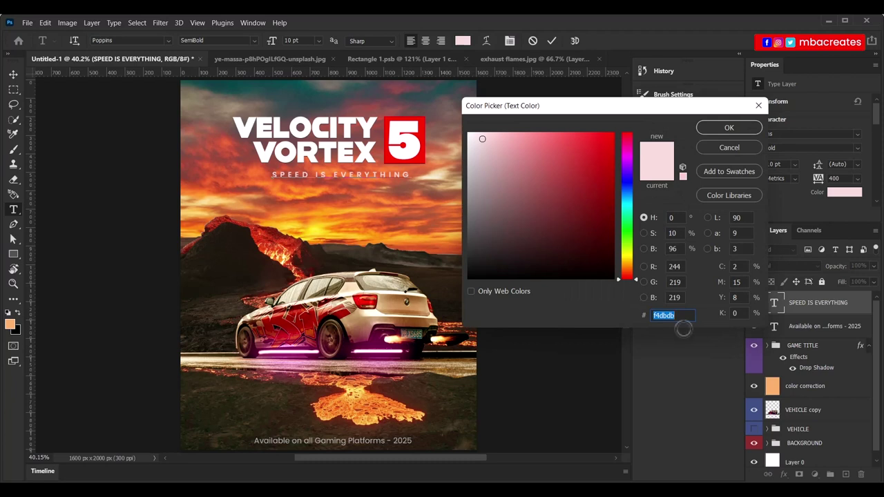
pyautogui.write('FFFFFF')
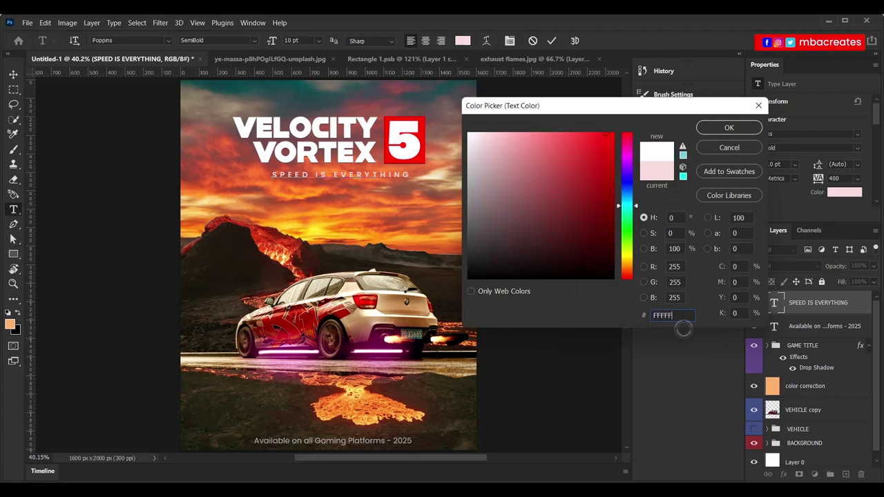
pyautogui.click(719, 126)
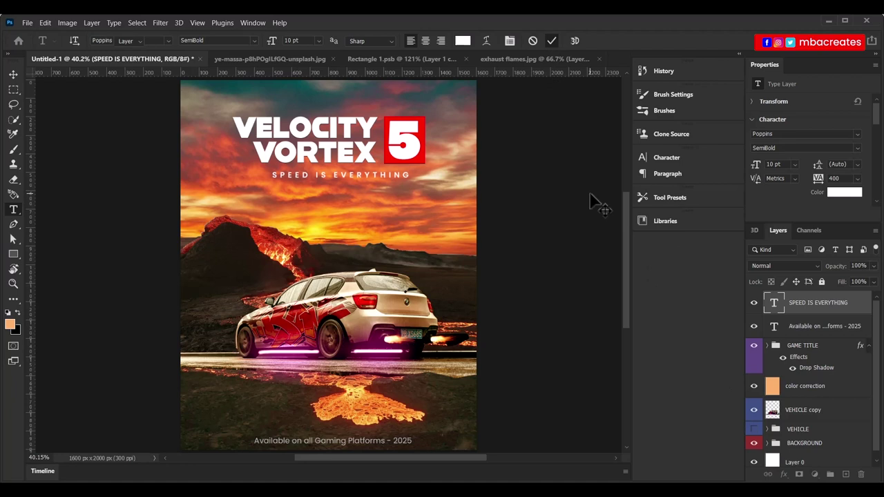
pyautogui.press('v')
# Add a Drop Shadow effect to the tagline with its default settings
pyautogui.click(785, 475)
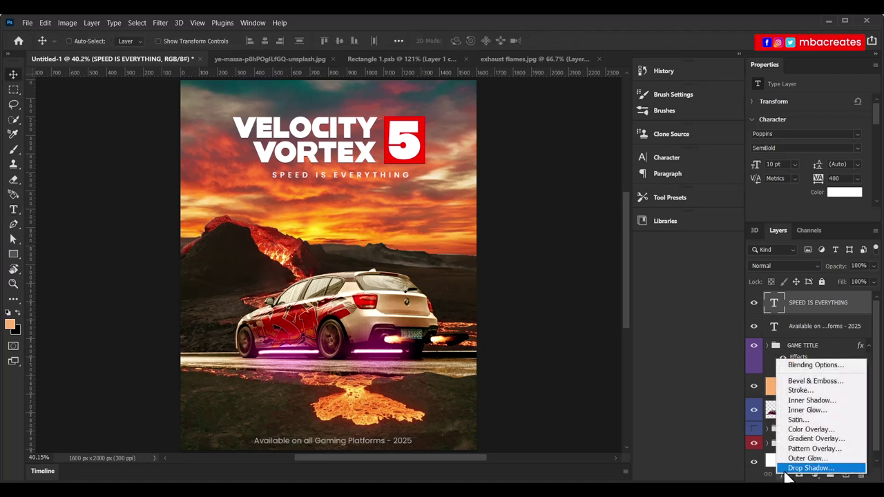
pyautogui.click(788, 469)
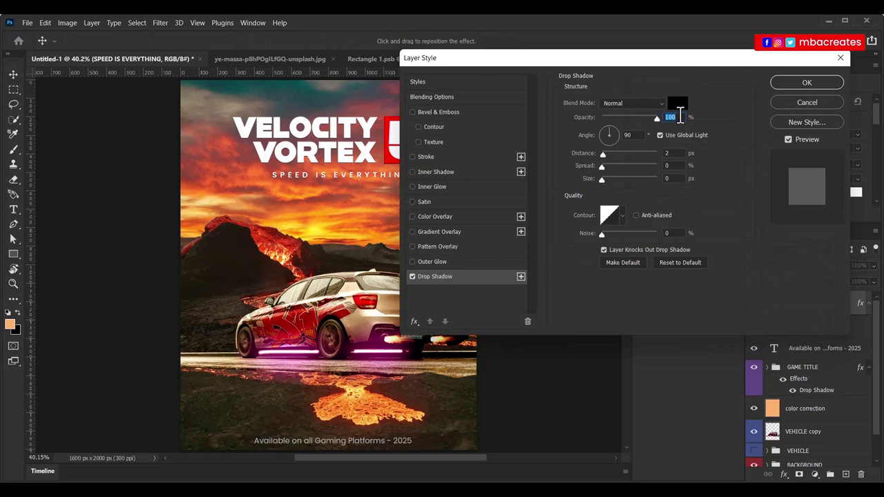
pyautogui.press('Return')
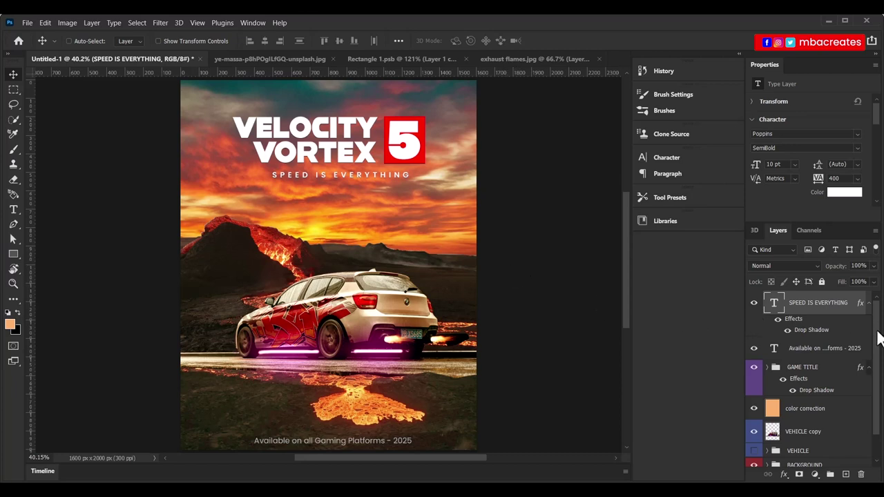
pyautogui.moveTo(879, 339); pyautogui.dragTo(881, 401)
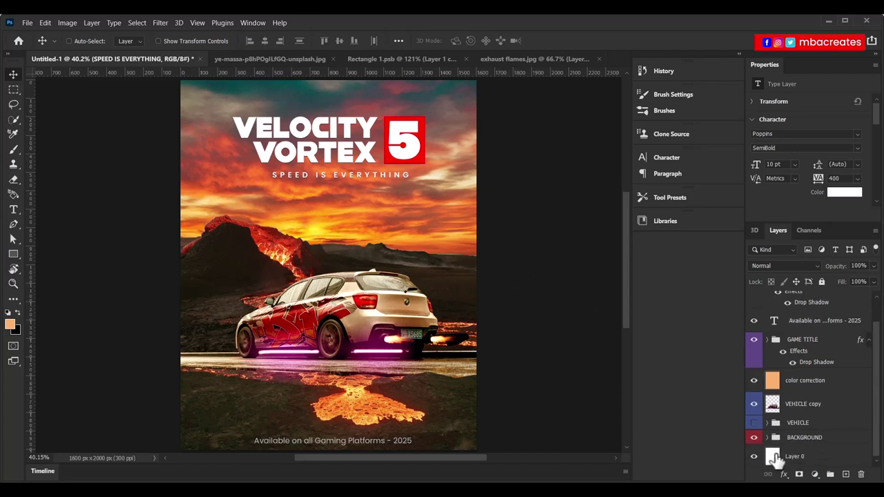
pyautogui.scroll(1, 780, 354)
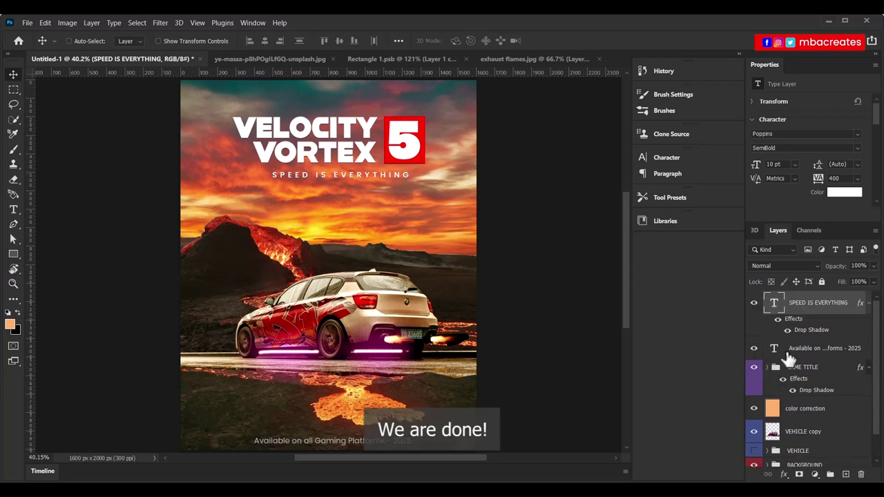
pyautogui.scroll(-1, 784, 356)
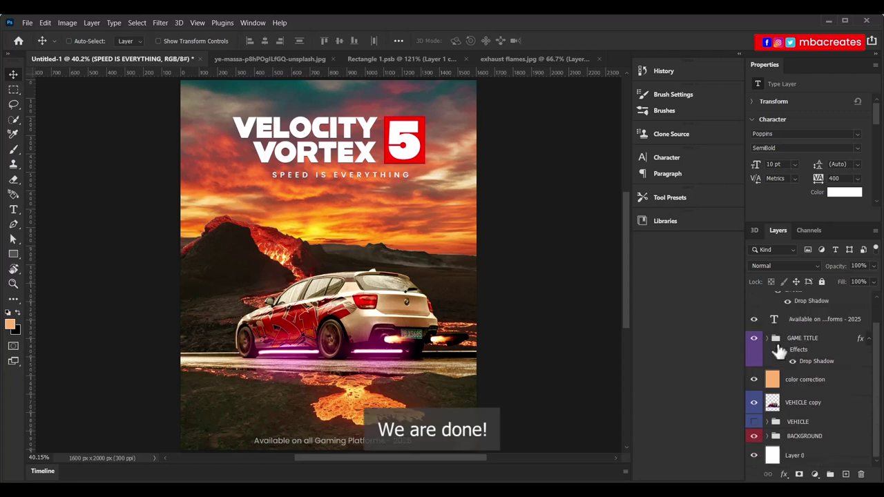